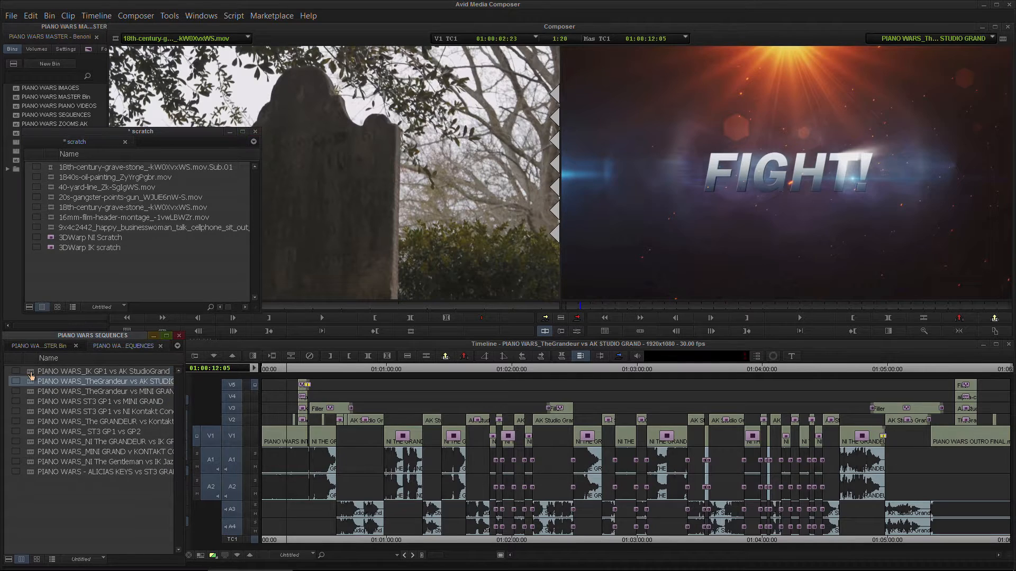
# - Load the empty PIANO WARS_IK GP1 vs AK StudioGrand sequence and overwrite the entire ST3 GP1 vs MINI GRAND sequence into it
pyautogui.click(316, 376)
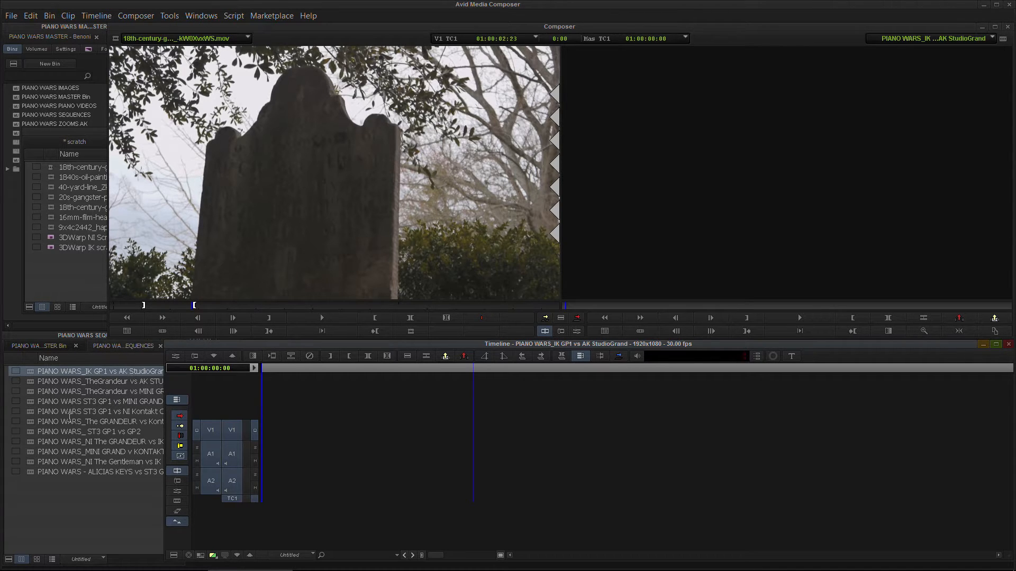
pyautogui.click(36, 403)
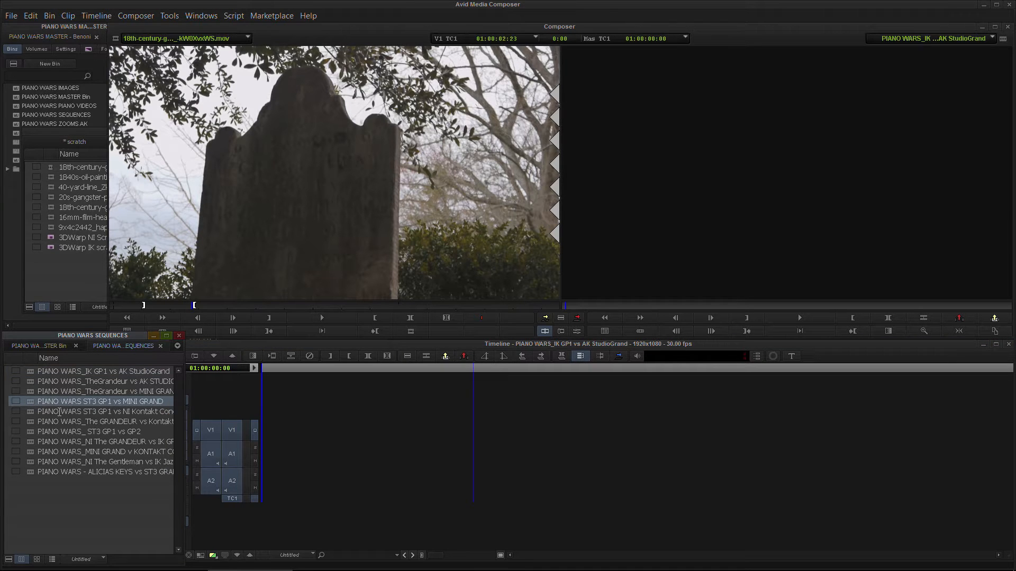
pyautogui.moveTo(33, 408); pyautogui.dragTo(220, 154)
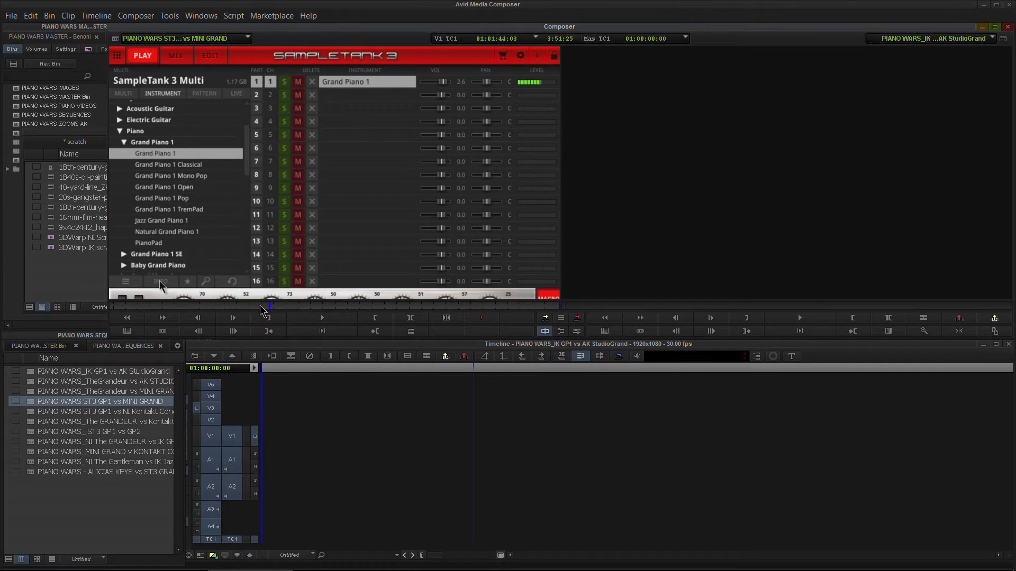
pyautogui.press('Home')
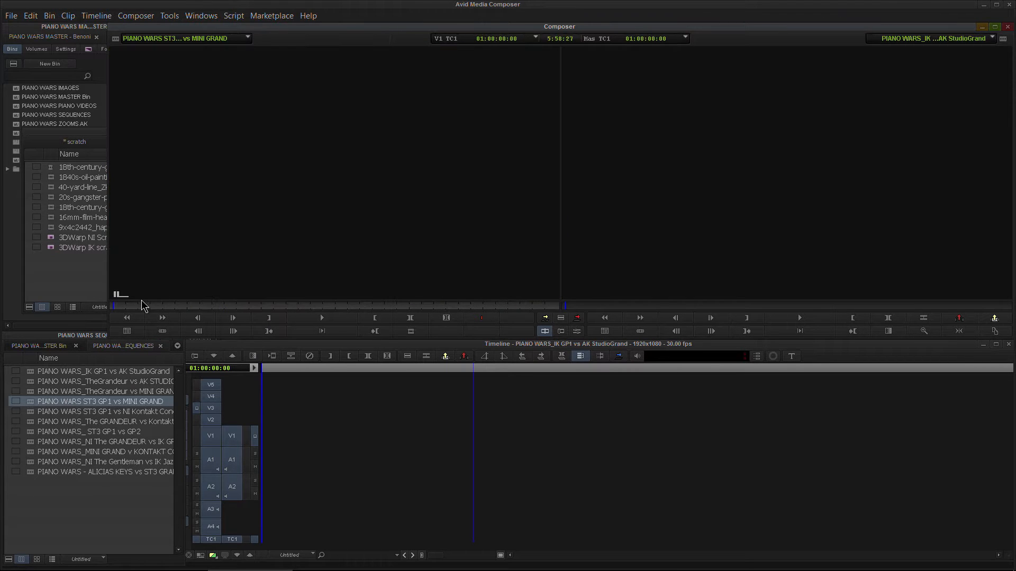
pyautogui.press('Home')
pyautogui.click(577, 318)
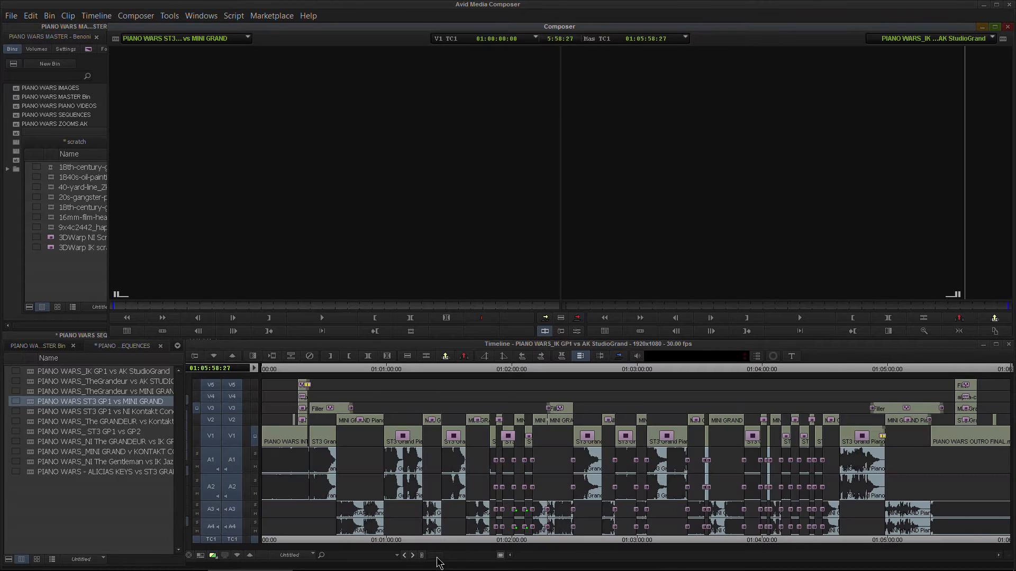
# - Review the copied edit in the IK GP1 vs AK StudioGrand timeline around 01:00:48:20
pyautogui.click(30, 375)
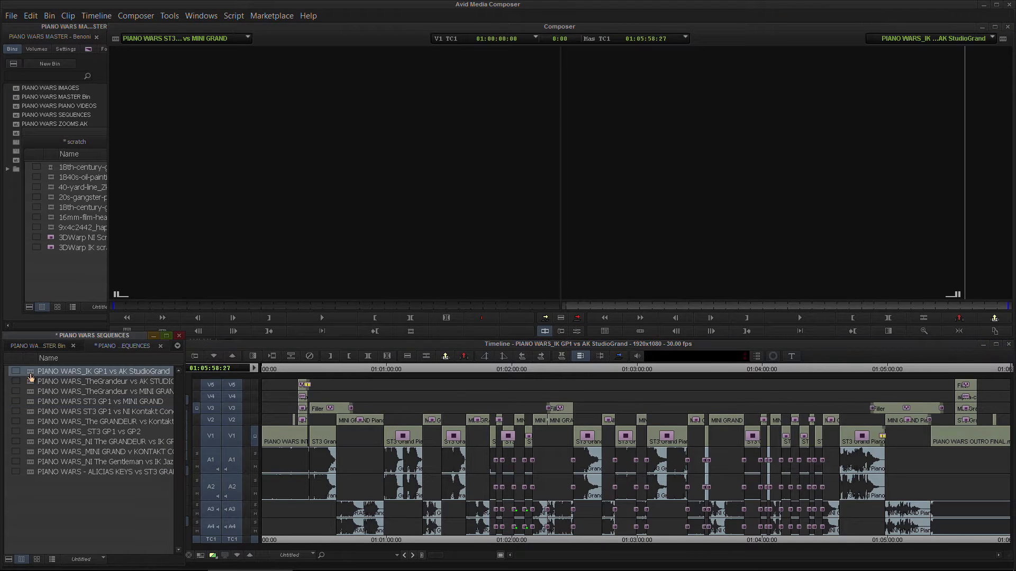
pyautogui.click(893, 27)
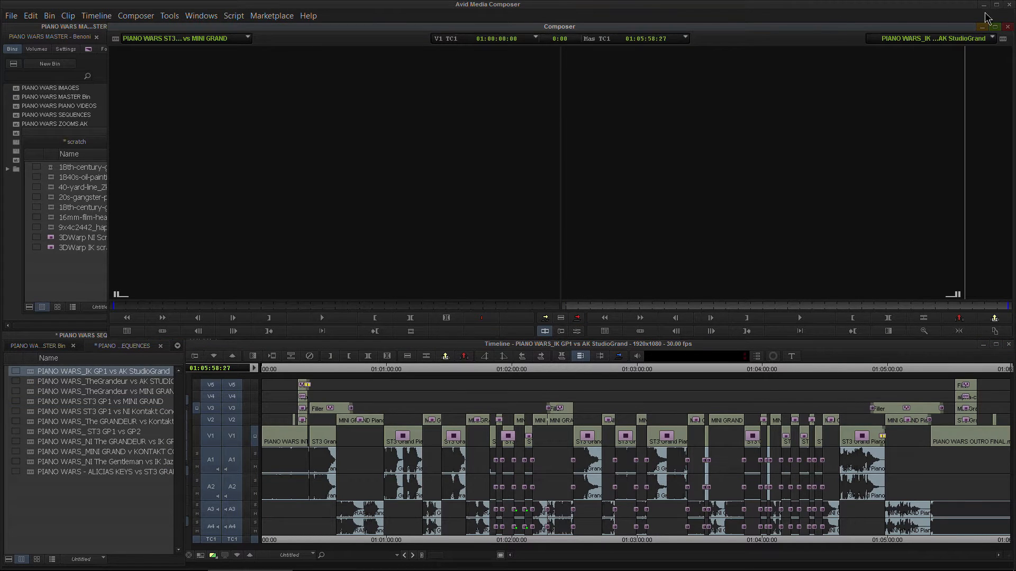
pyautogui.moveTo(299, 372); pyautogui.dragTo(368, 374)
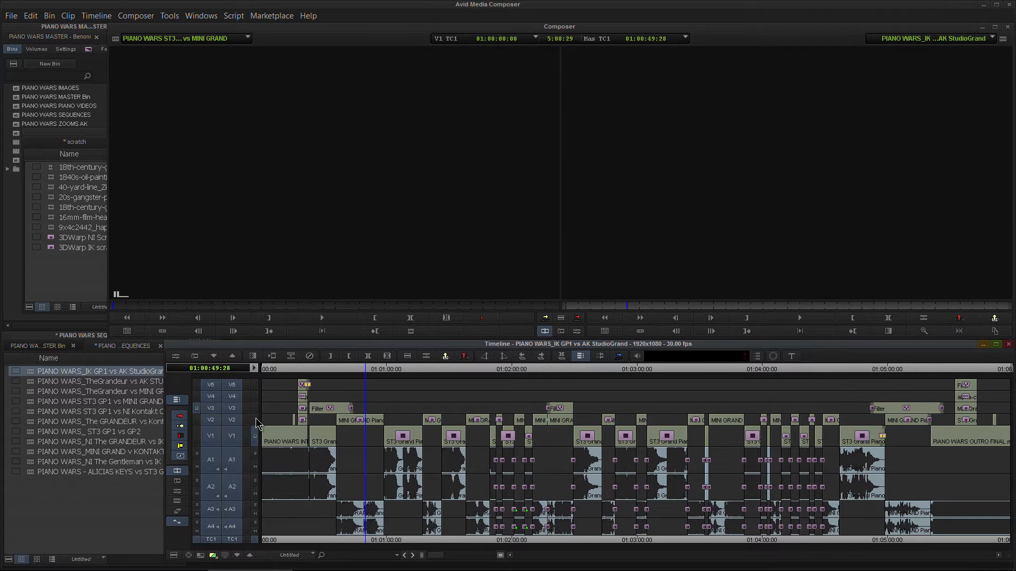
pyautogui.click(363, 375)
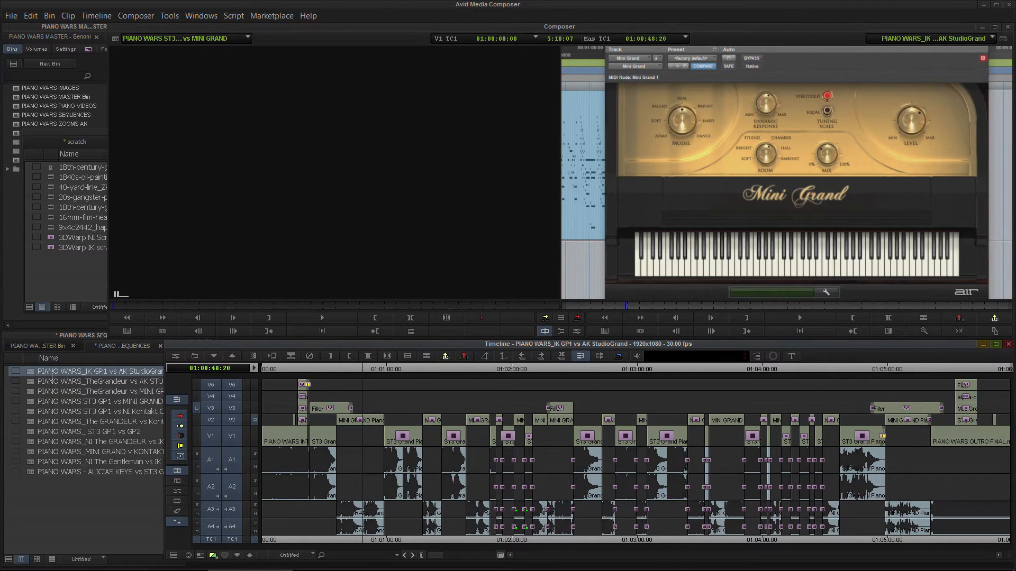
# - Narrow the sequences bin and load PIANO WARS_TheGrandeur vs AK STUDIO GRAND as the source
pyautogui.click(146, 383)
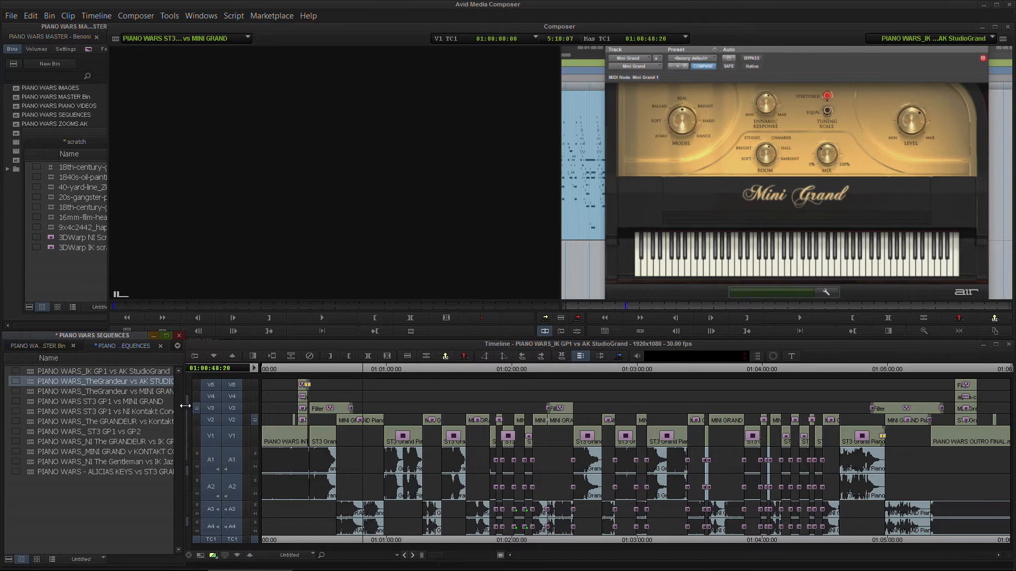
pyautogui.moveTo(185, 406); pyautogui.dragTo(160, 406)
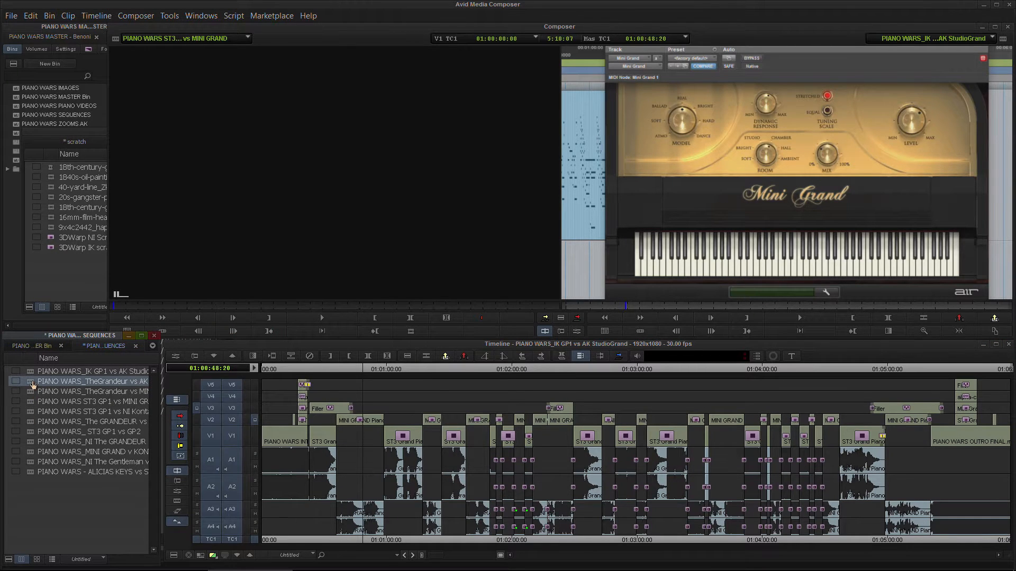
pyautogui.moveTo(31, 385); pyautogui.dragTo(202, 148)
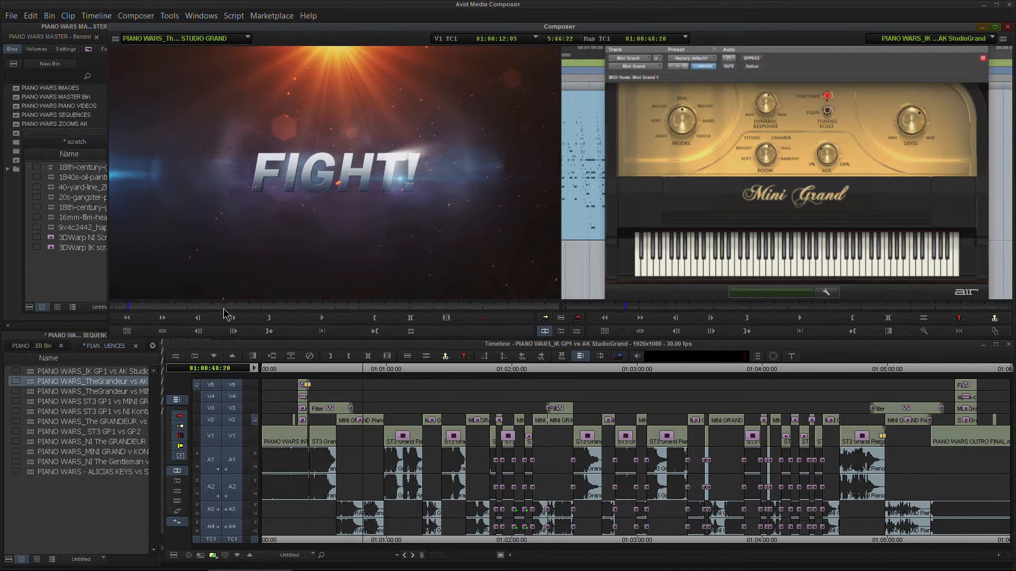
# - Scrub through the opening of the source sequence to examine both pianos, then return to its start
pyautogui.moveTo(196, 306); pyautogui.dragTo(147, 309)
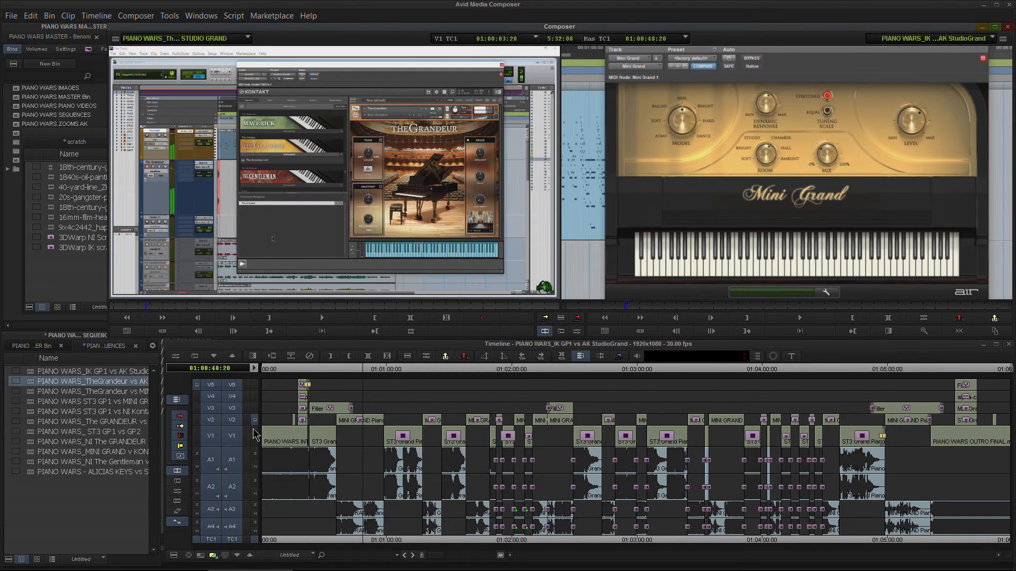
pyautogui.click(236, 399)
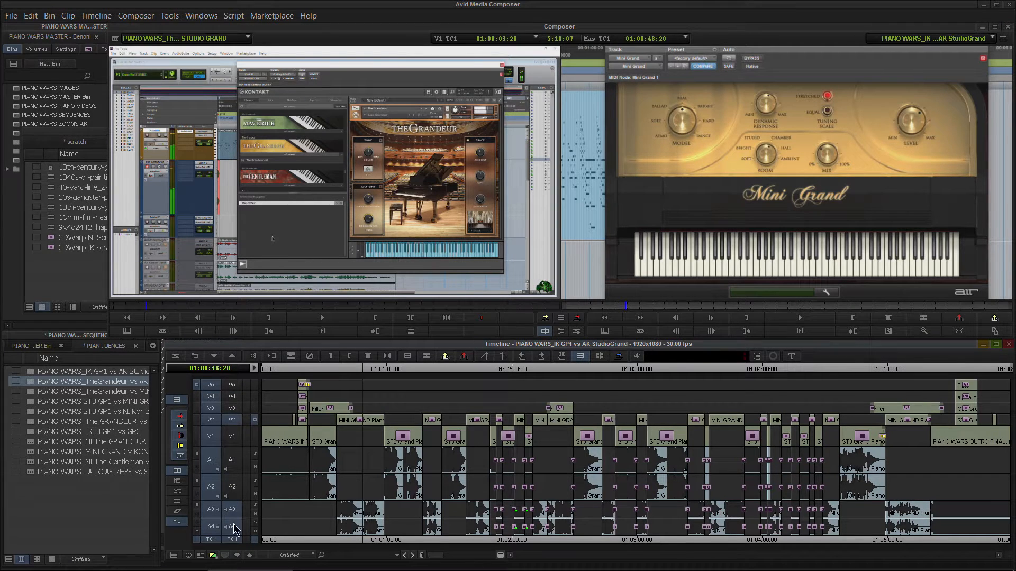
pyautogui.moveTo(146, 306); pyautogui.dragTo(159, 307)
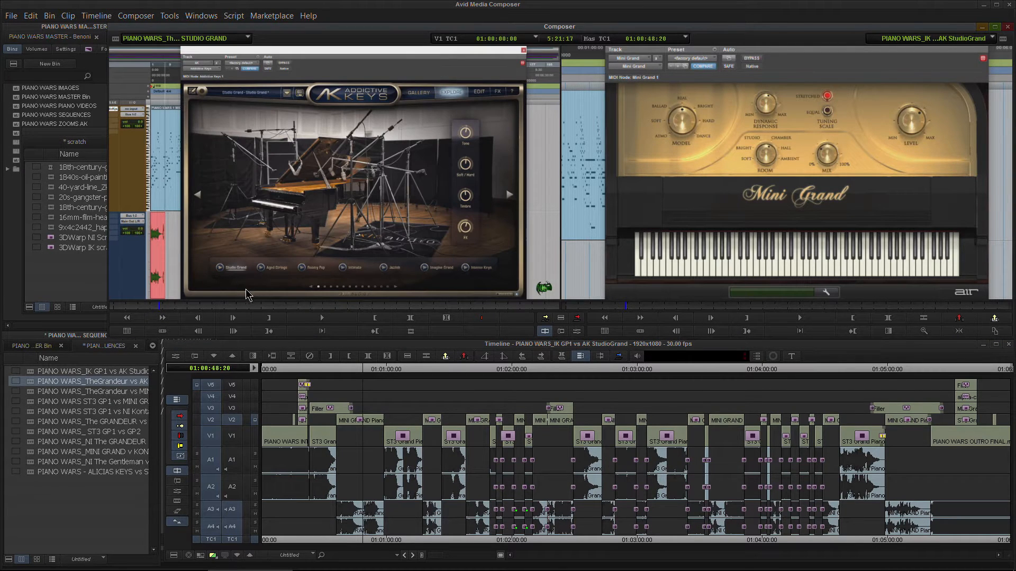
pyautogui.moveTo(133, 308); pyautogui.dragTo(109, 311)
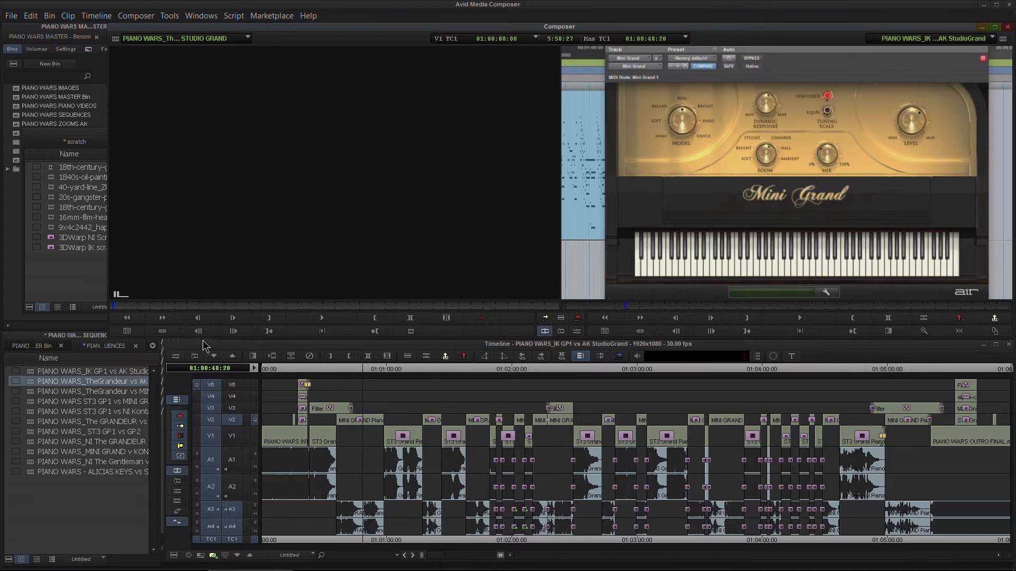
# - Load TheGrandeur vs AK STUDIO GRAND into the timeline and park at the first AK Studio Grand clip's start, 01:00:35:26
pyautogui.click(29, 387)
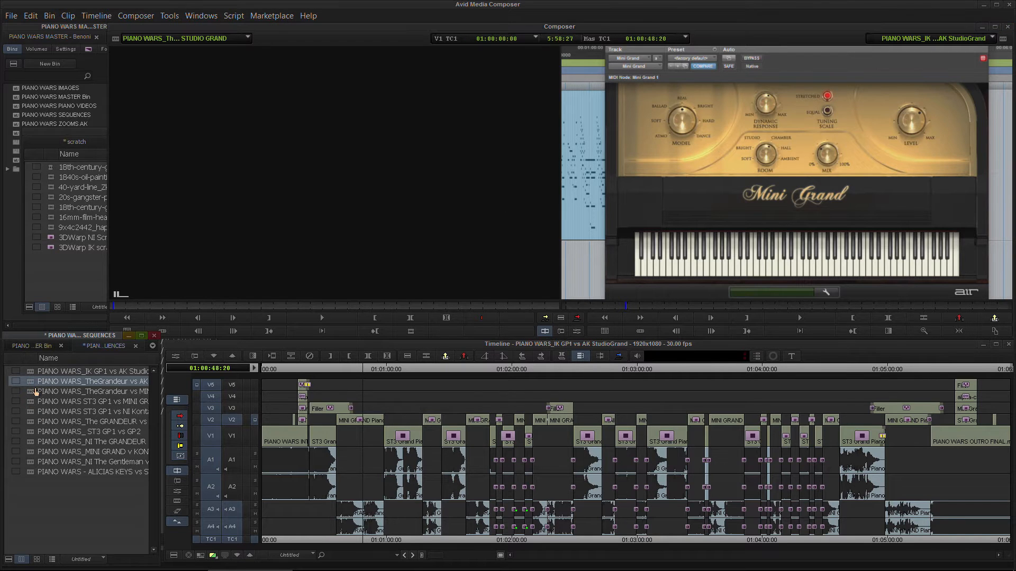
pyautogui.doubleClick(30, 386)
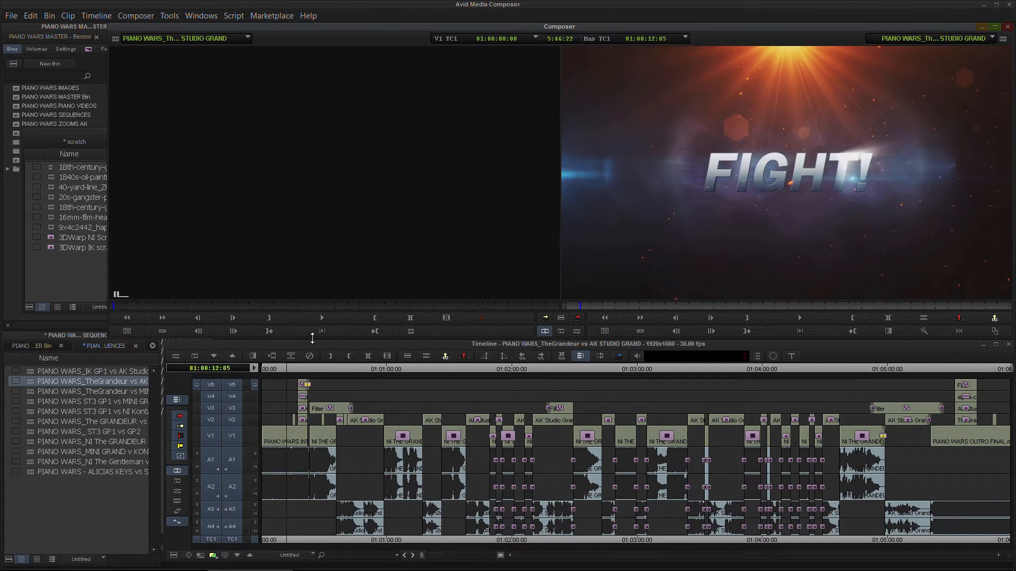
pyautogui.click(289, 368)
pyautogui.moveTo(341, 366); pyautogui.dragTo(345, 366)
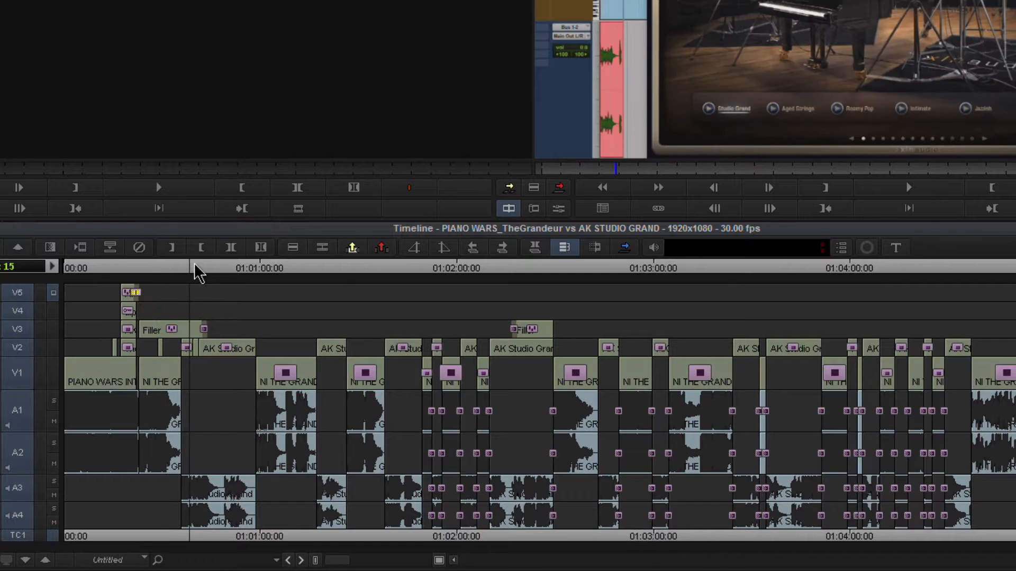
pyautogui.click(220, 270)
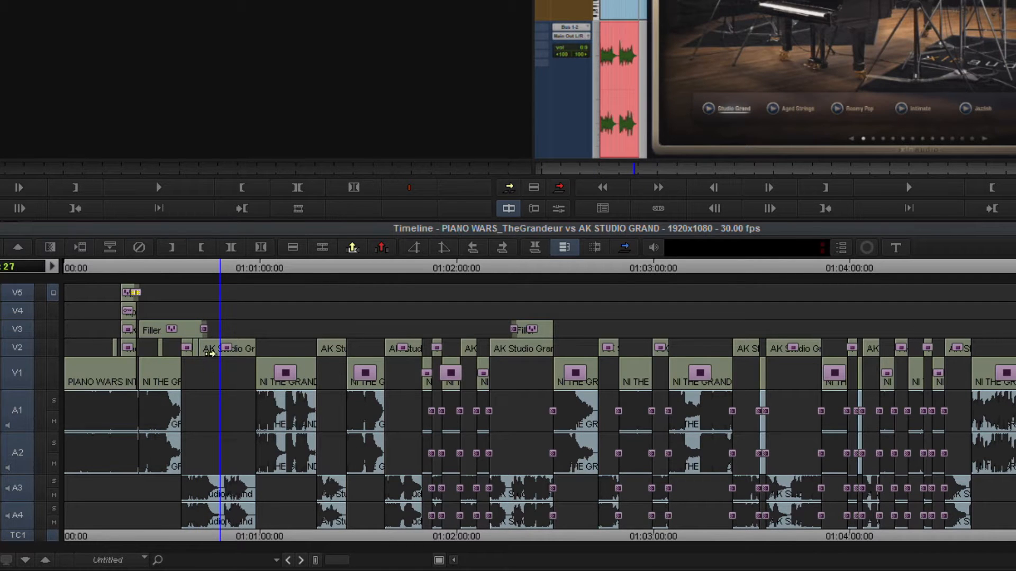
pyautogui.click(202, 271)
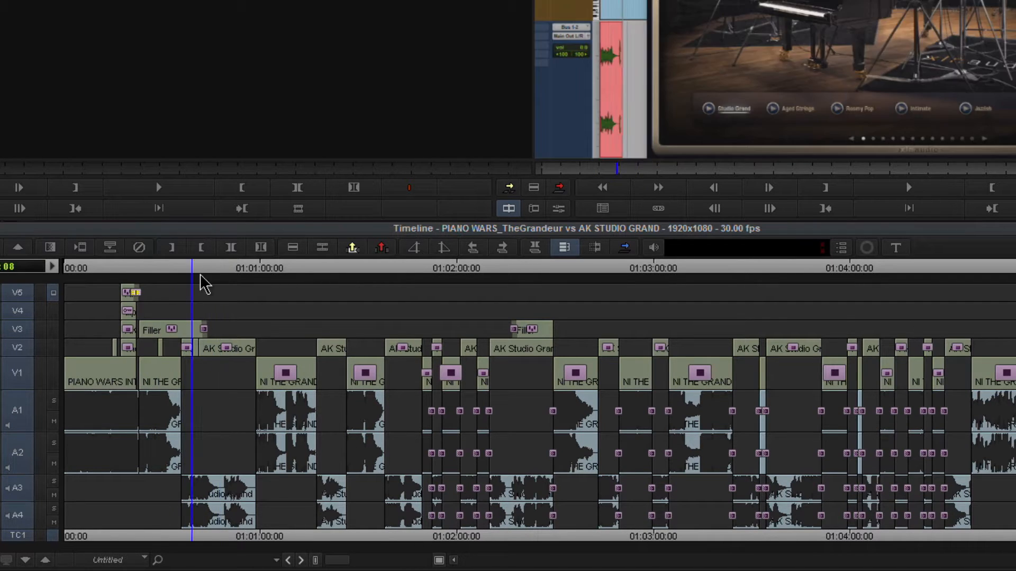
pyautogui.moveTo(204, 276); pyautogui.dragTo(182, 277)
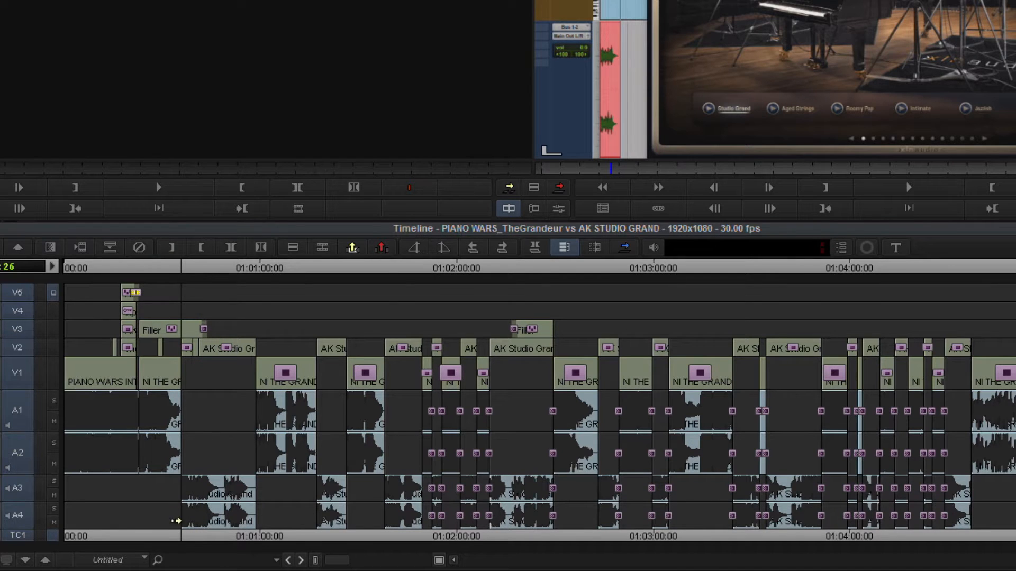
# - Select the first long AK Studio Grand clip with its audio and mark an In point at 01:00:35:26
pyautogui.moveTo(320, 560); pyautogui.dragTo(392, 559)
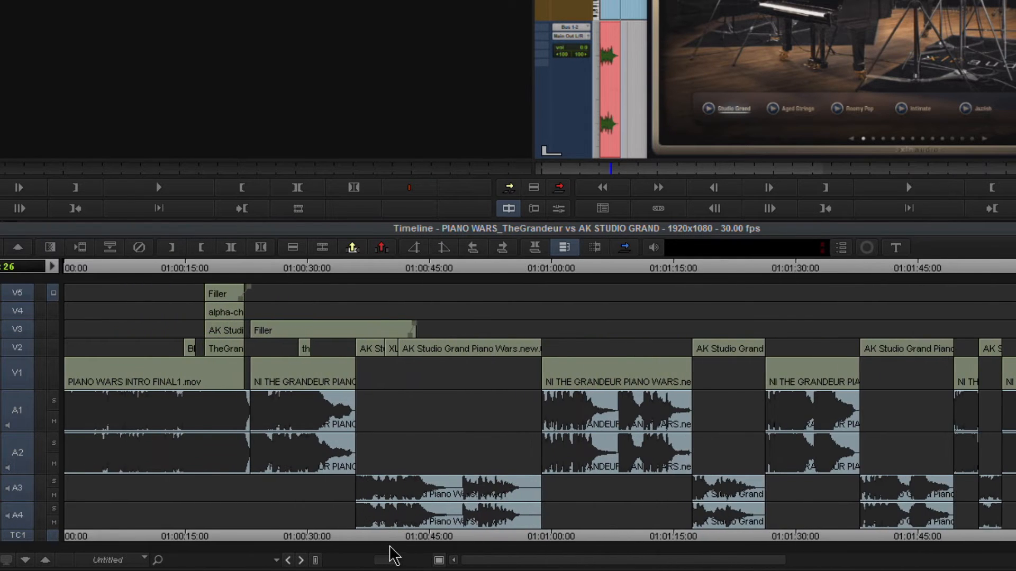
pyautogui.moveTo(410, 277); pyautogui.dragTo(425, 292)
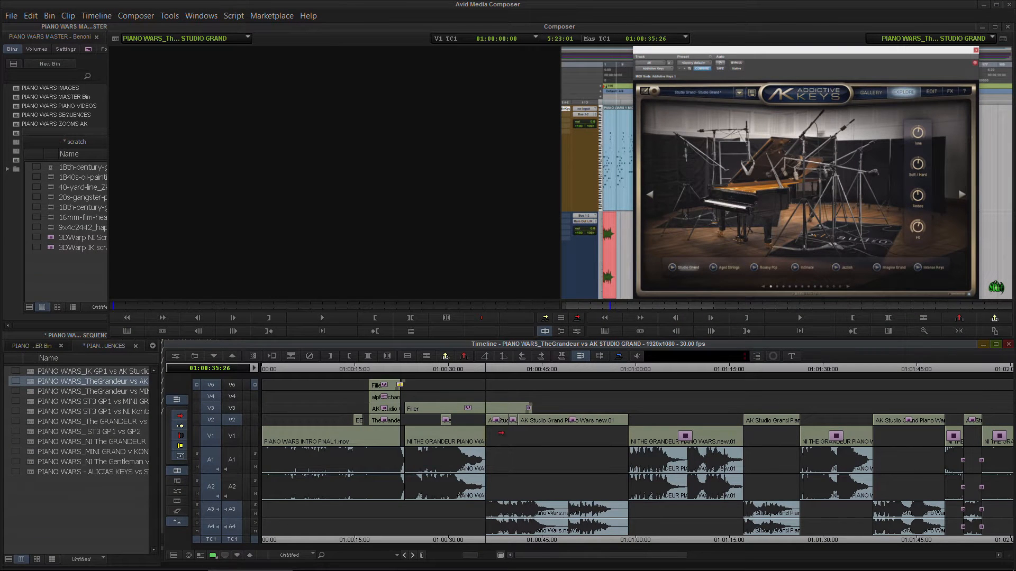
pyautogui.click(554, 421)
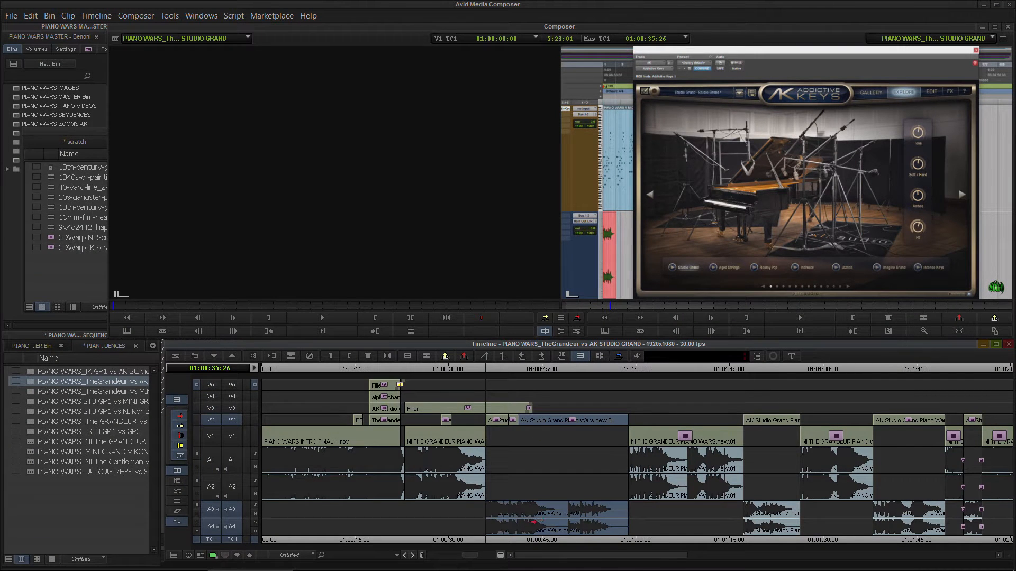
pyautogui.moveTo(483, 369); pyautogui.dragTo(487, 370)
pyautogui.moveTo(473, 555); pyautogui.dragTo(426, 561)
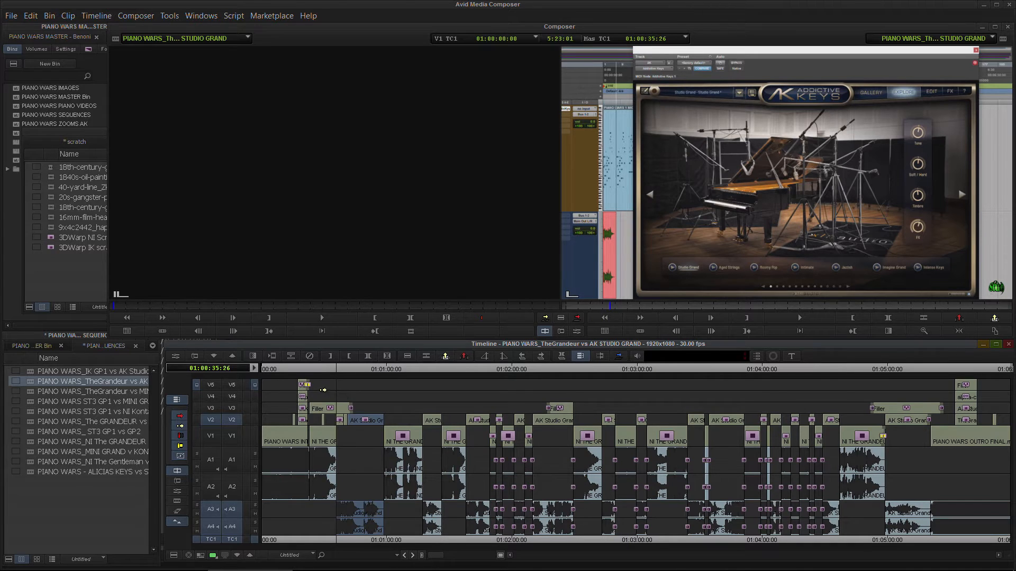
pyautogui.press('o')
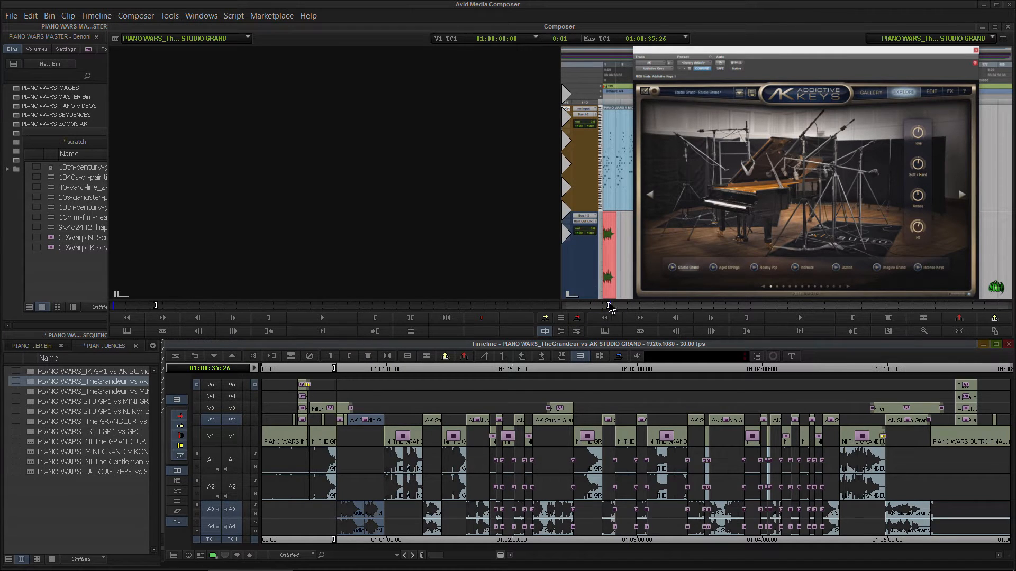
# - Mark an Out point at 01:05:20:17, where the outro clip starts, and look over the marked range
pyautogui.click(880, 369)
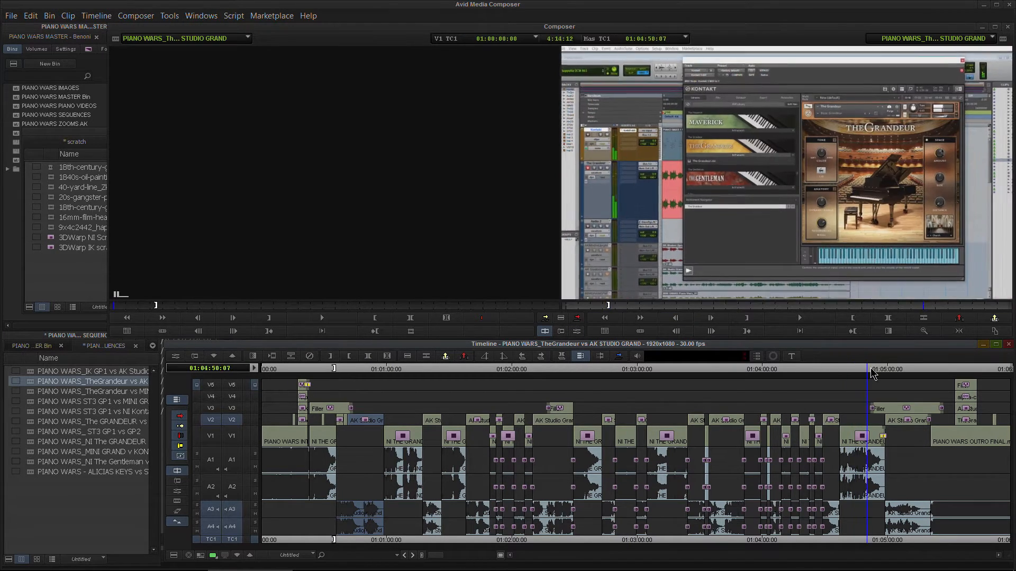
pyautogui.moveTo(439, 556); pyautogui.dragTo(475, 555)
pyautogui.moveTo(626, 373); pyautogui.dragTo(845, 377)
pyautogui.press('i')
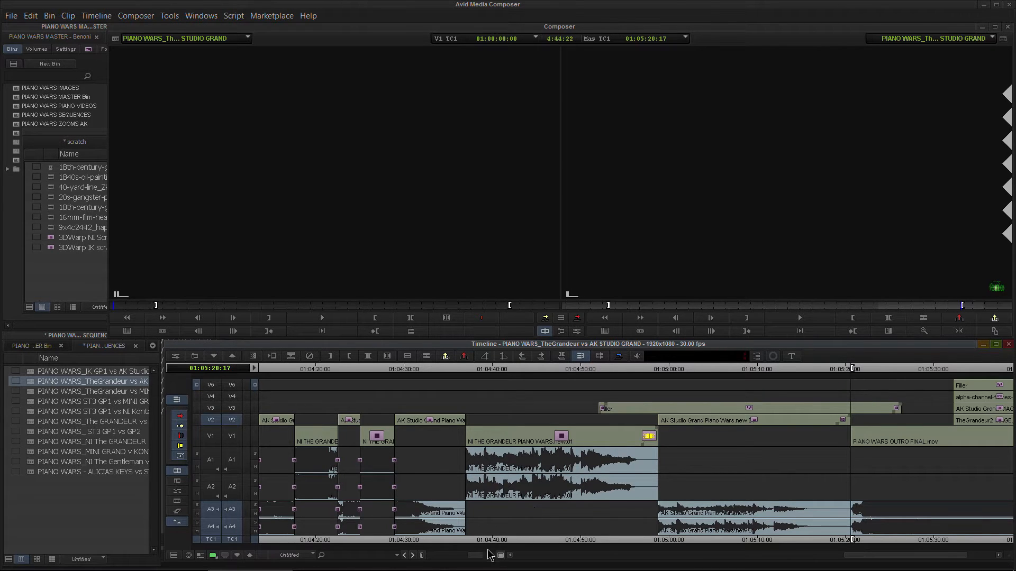
pyautogui.moveTo(475, 556); pyautogui.dragTo(430, 567)
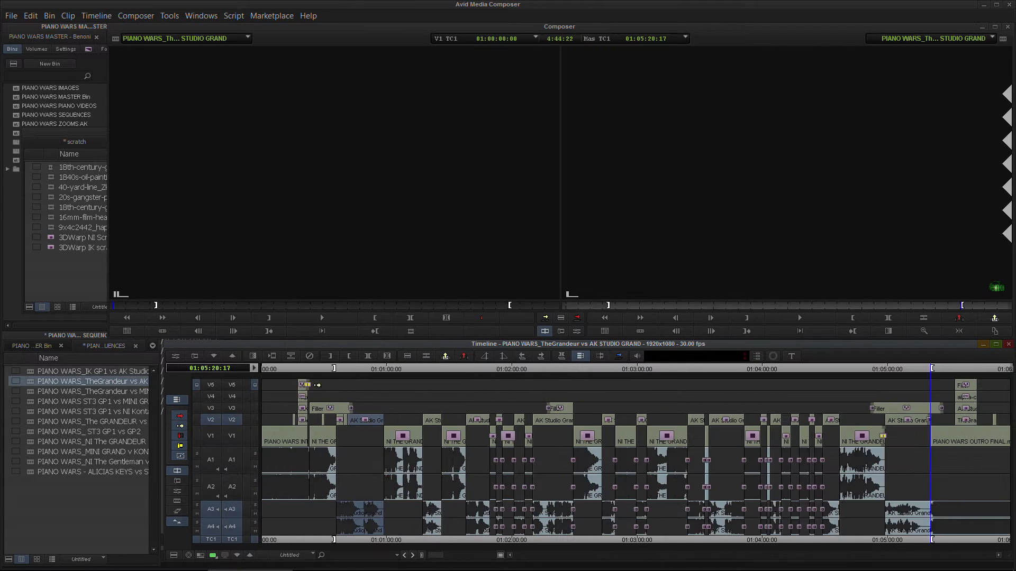
pyautogui.moveTo(377, 370); pyautogui.dragTo(412, 373)
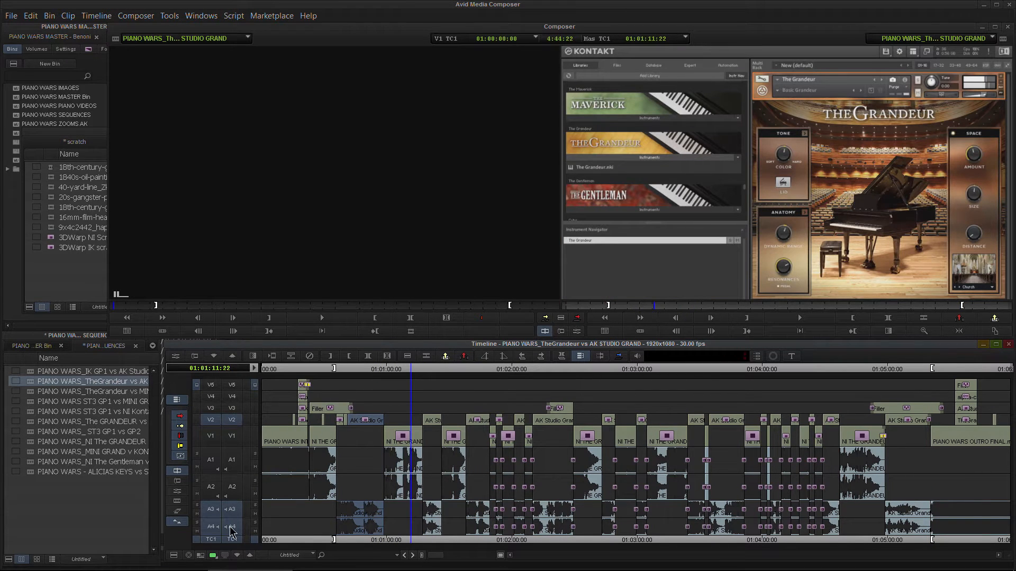
pyautogui.moveTo(403, 372); pyautogui.dragTo(370, 374)
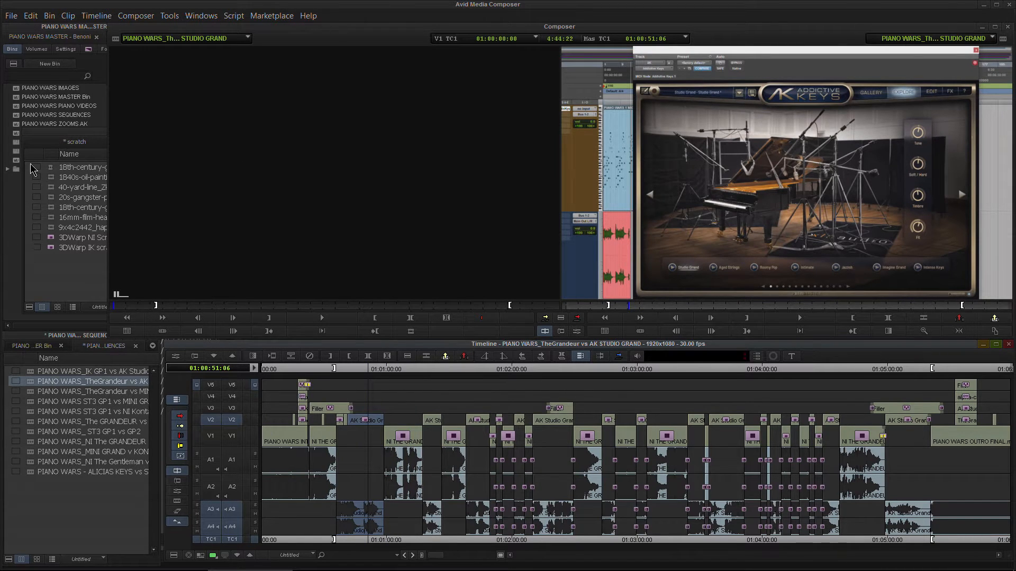
# - Move the scratch bin clear of the project window and create a new bin named SUBS
pyautogui.moveTo(58, 132); pyautogui.dragTo(85, 288)
pyautogui.click(52, 226)
pyautogui.rightClick(52, 226)
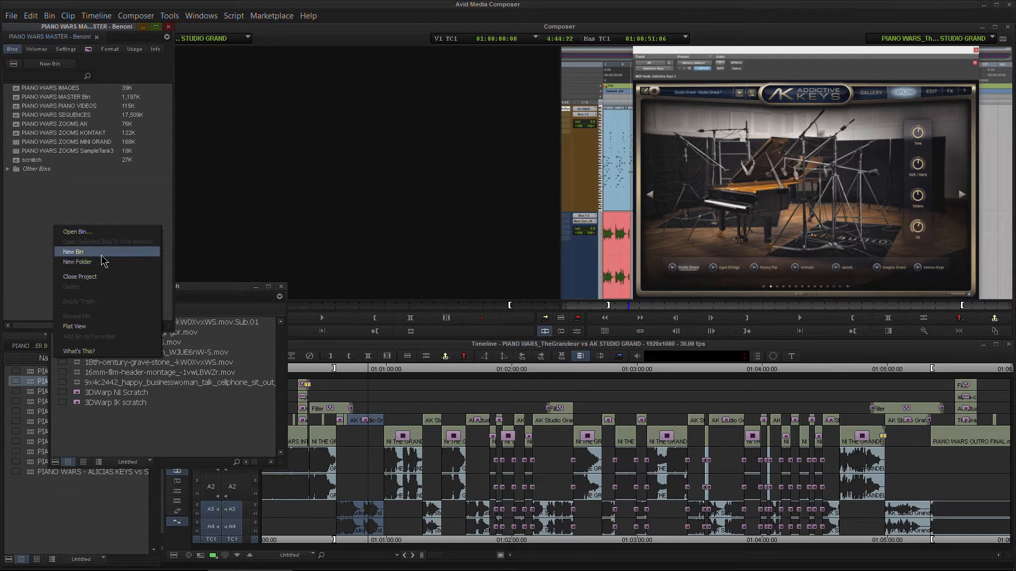
pyautogui.click(100, 252)
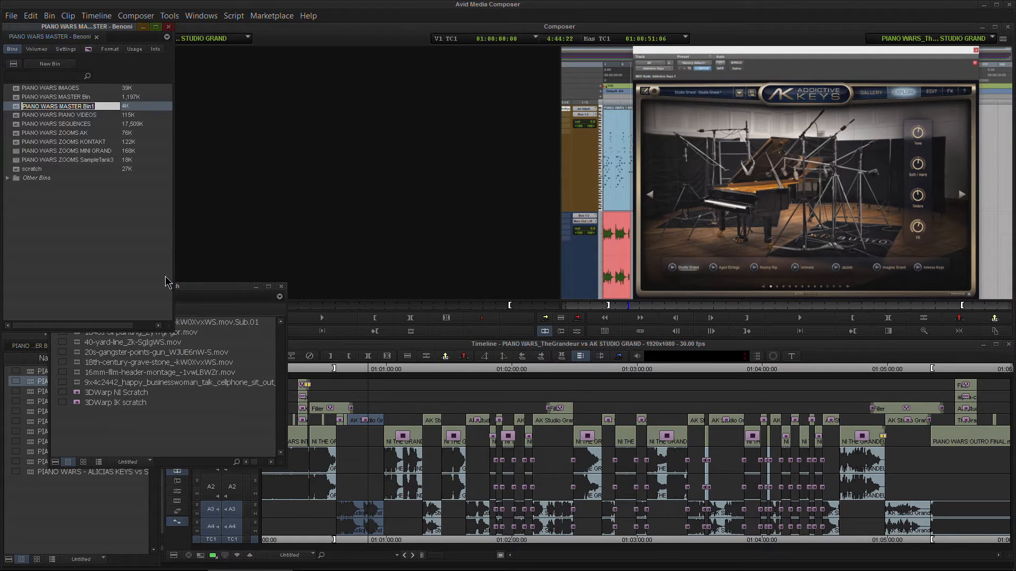
pyautogui.write('SUBS')
pyautogui.press('Return')
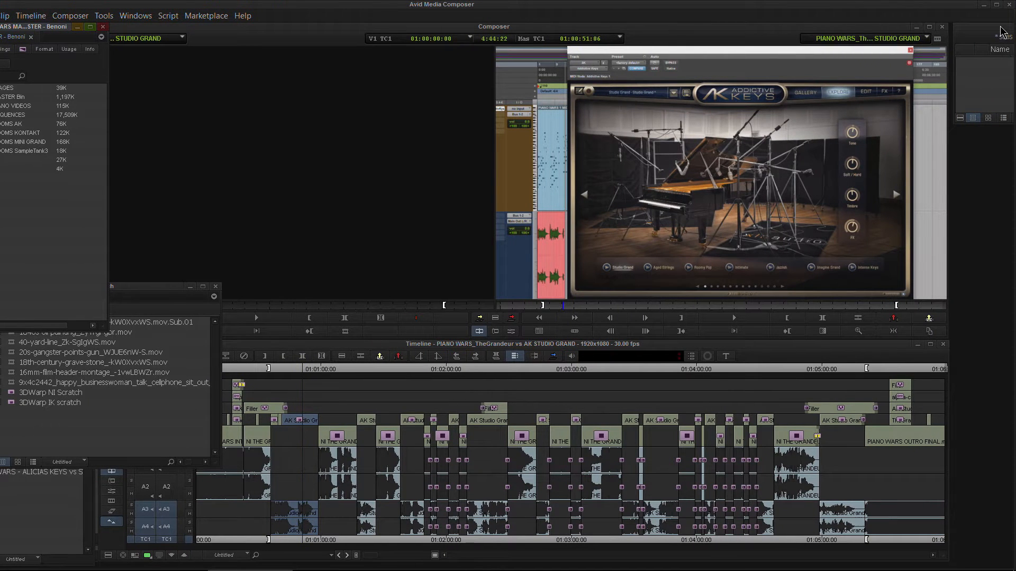
# - Arrange the SUBS bin above the scratch bin and resize both so the project's bin list and the timeline stay accessible
pyautogui.moveTo(1001, 27); pyautogui.dragTo(49, 275)
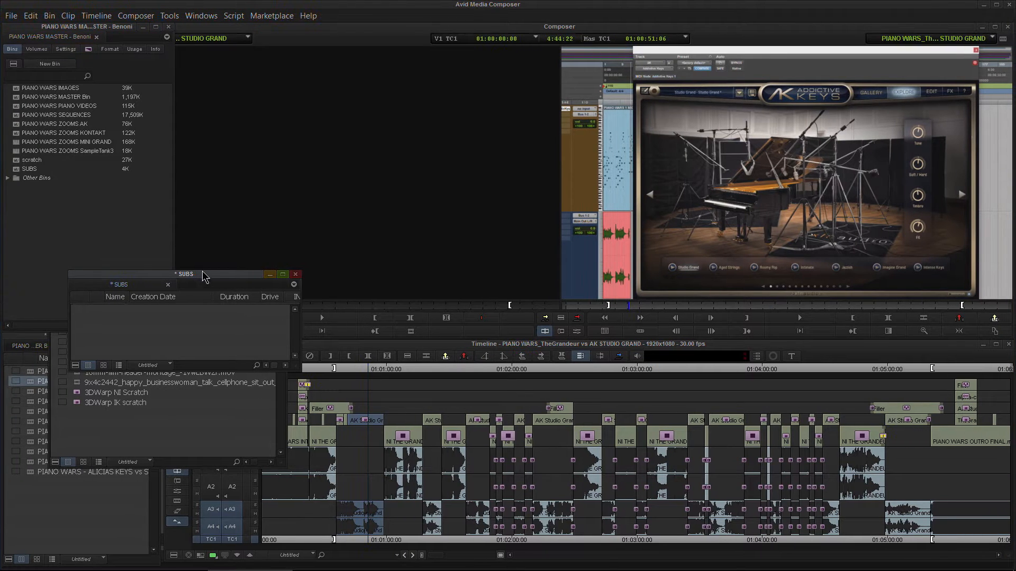
pyautogui.moveTo(206, 278); pyautogui.dragTo(156, 215)
pyautogui.click(172, 426)
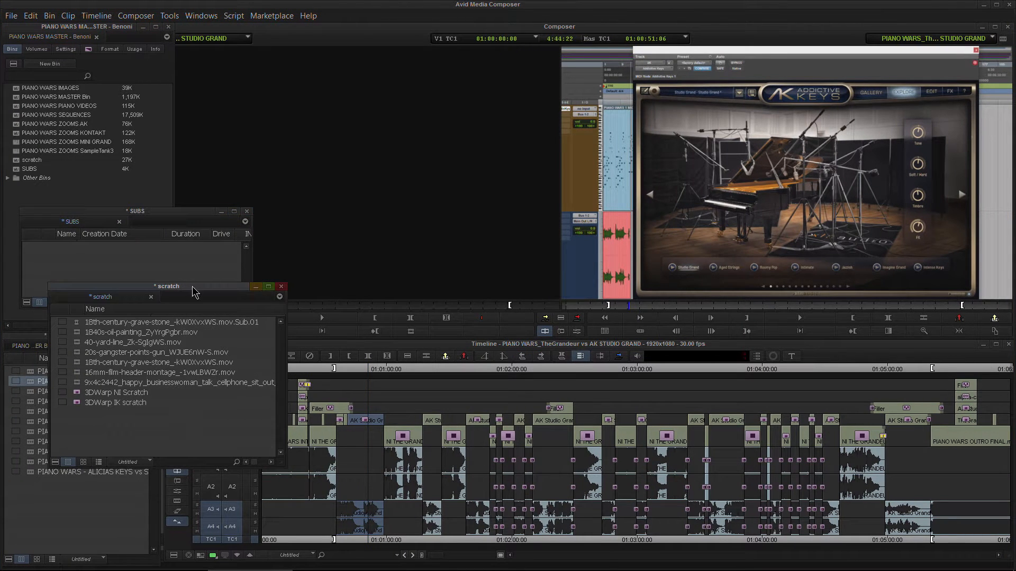
pyautogui.moveTo(196, 292); pyautogui.dragTo(156, 364)
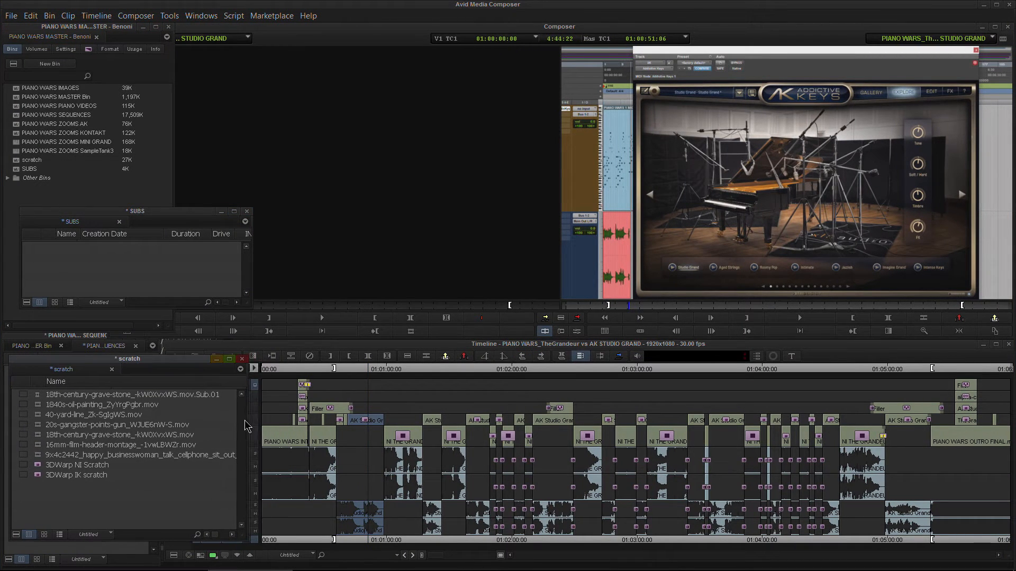
pyautogui.moveTo(247, 421); pyautogui.dragTo(162, 420)
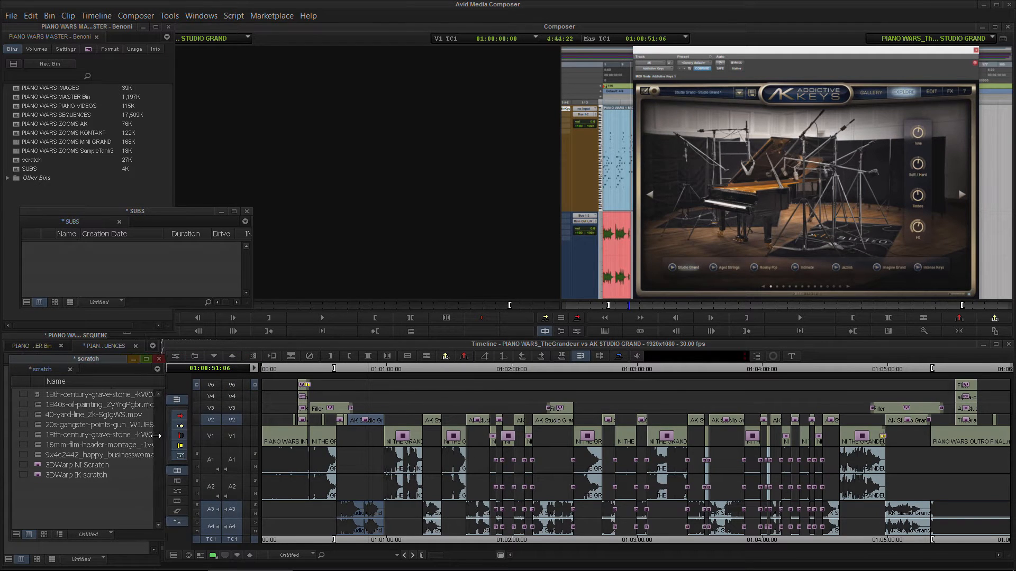
pyautogui.moveTo(247, 306); pyautogui.dragTo(228, 385)
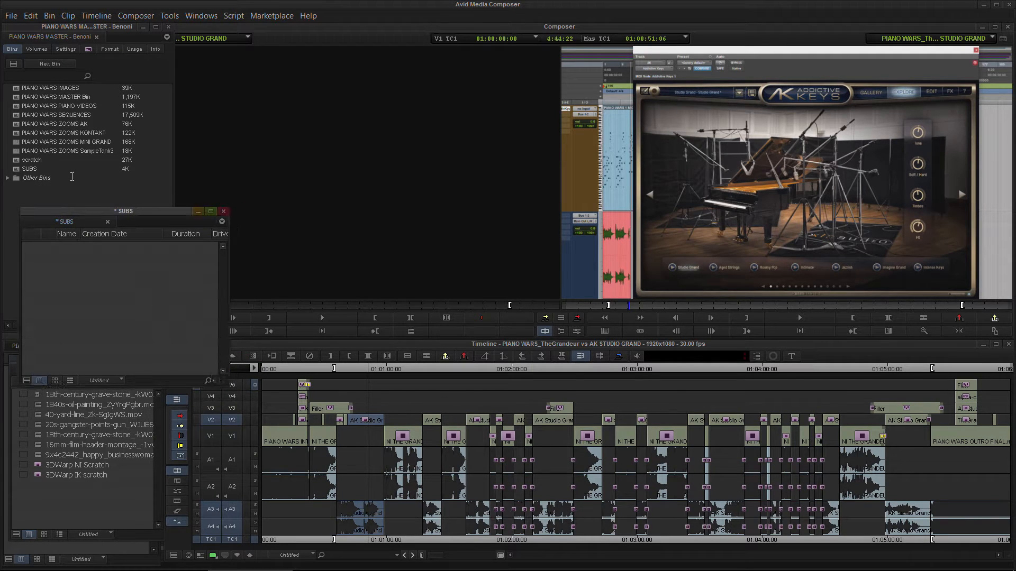
pyautogui.moveTo(123, 212); pyautogui.dragTo(141, 176)
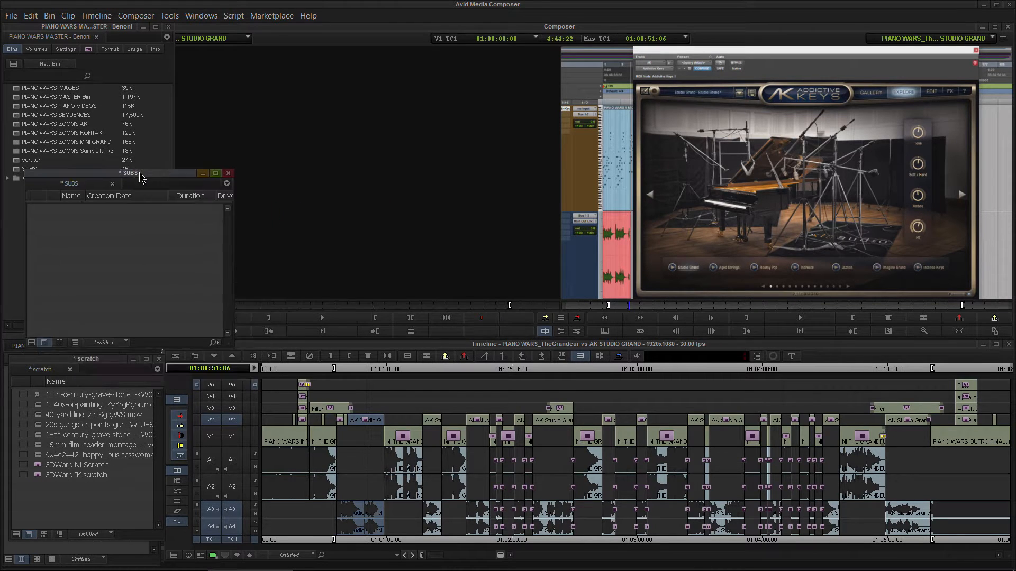
# - Create a subsequence of the marked AK Studio Grand range from the record monitor in the SUBS bin
pyautogui.click(286, 83)
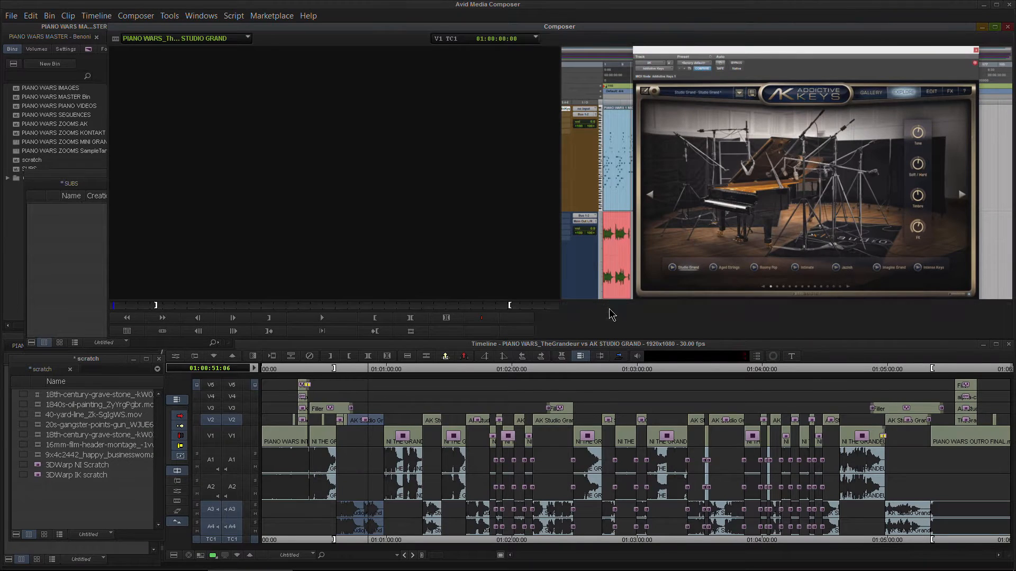
pyautogui.moveTo(626, 304); pyautogui.dragTo(721, 340)
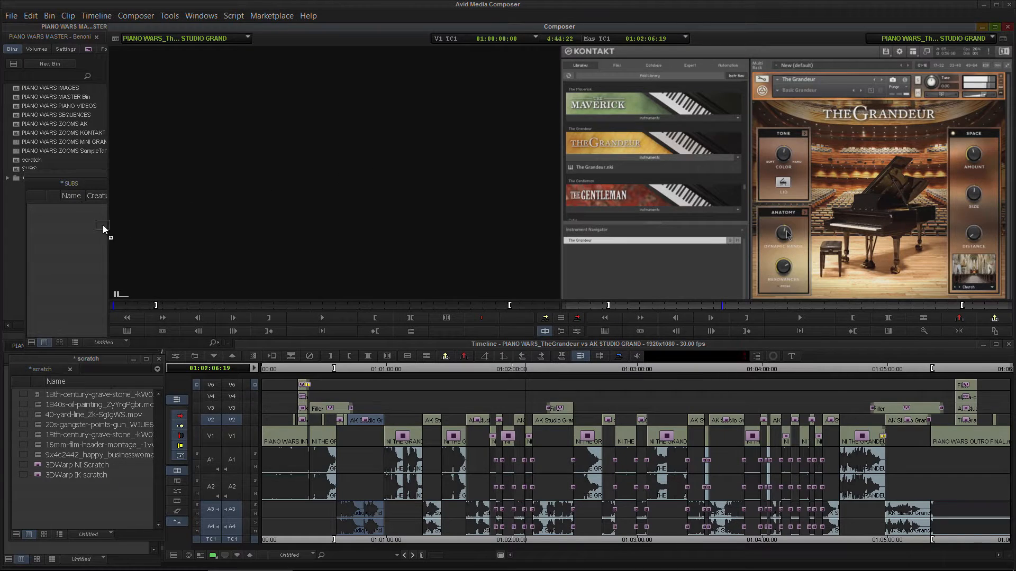
pyautogui.moveTo(66, 243); pyautogui.dragTo(67, 243)
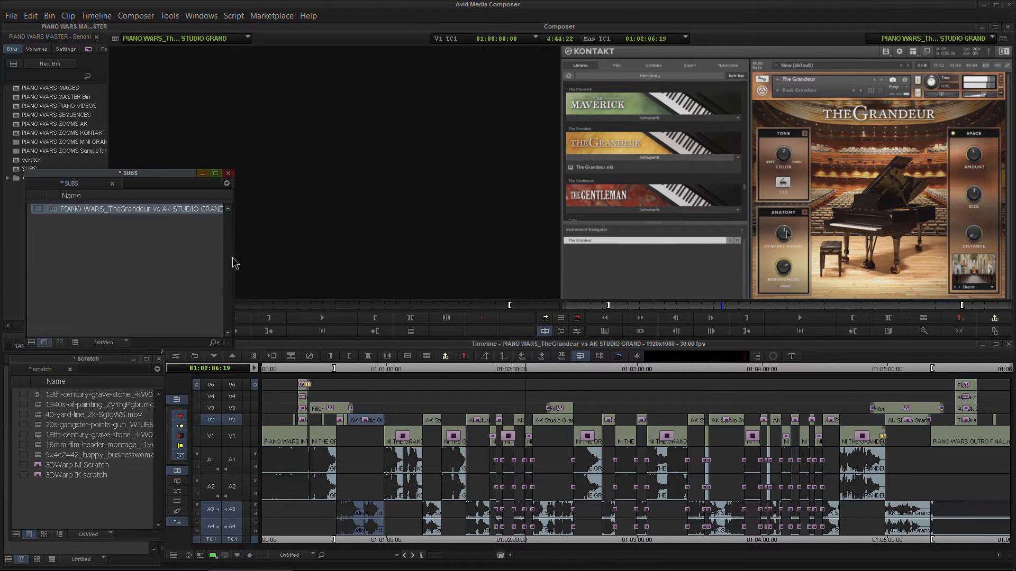
# - Widen the SUBS bin and rename the new subsequence "PIANO WARS_AK StudioGrand SUB"
pyautogui.moveTo(258, 252); pyautogui.dragTo(426, 244)
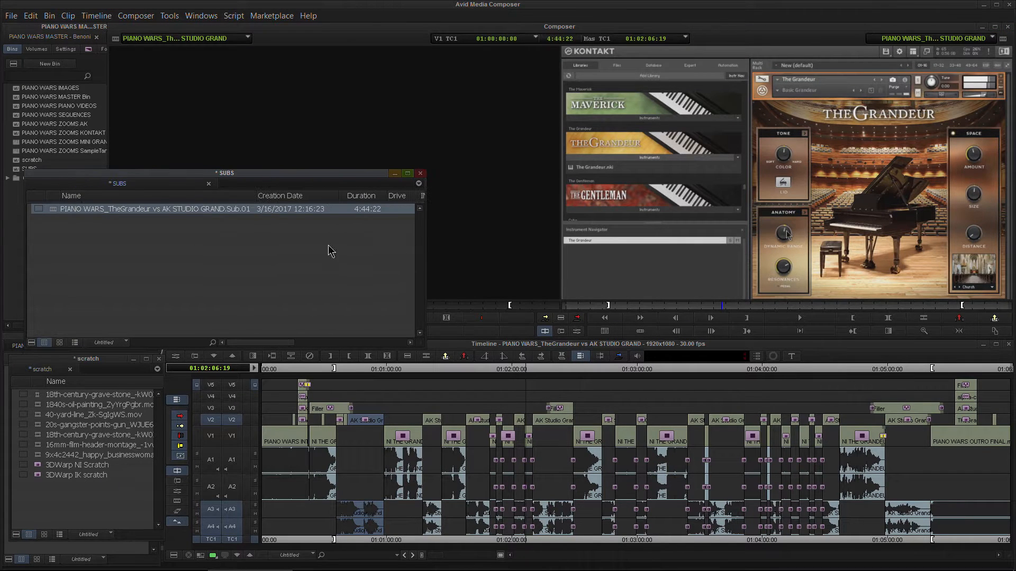
pyautogui.click(249, 209)
pyautogui.write('PIANO WARS  AK StudioGrand SUB')
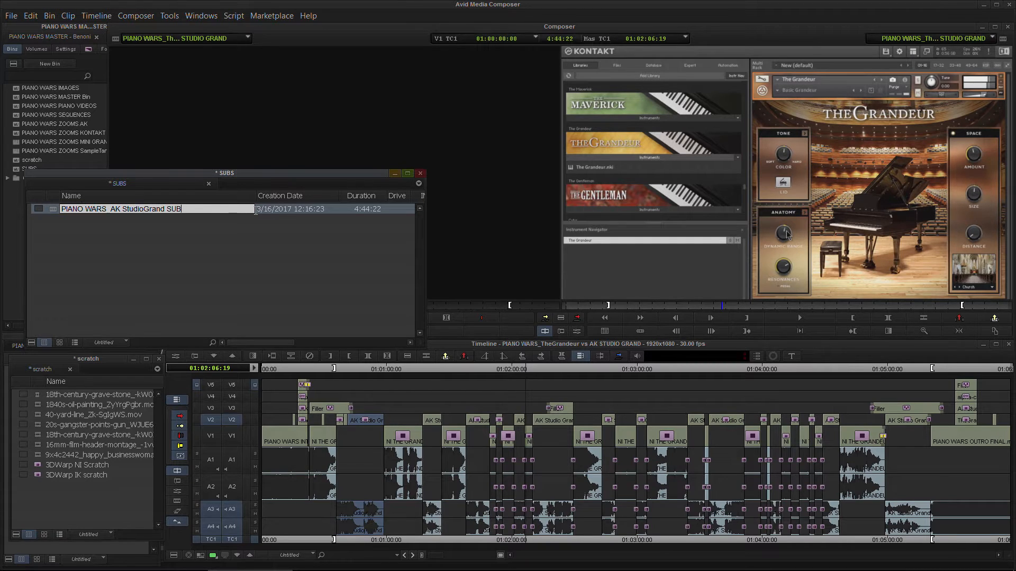
pyautogui.click(190, 278)
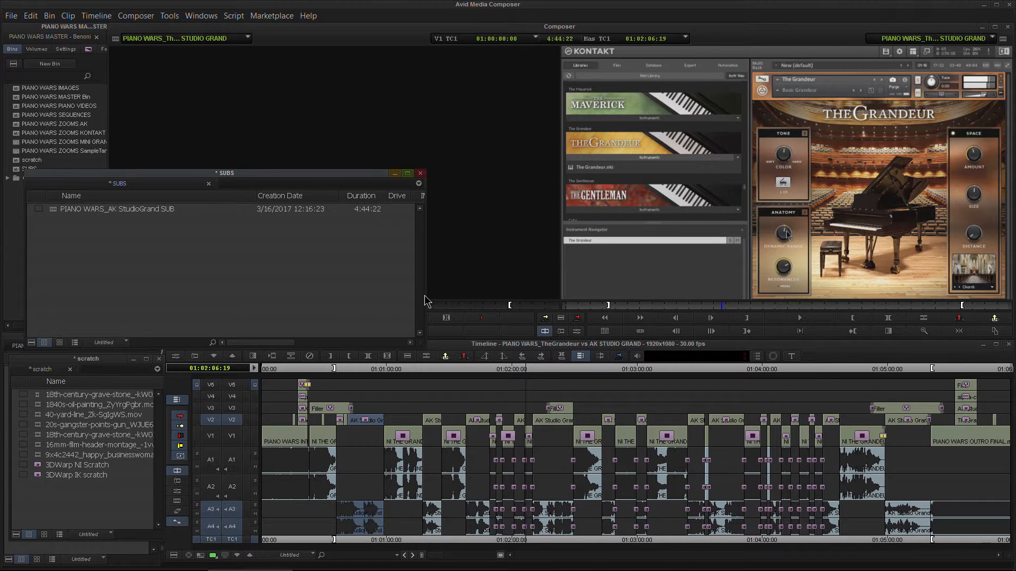
# - Narrow the SUBS bin again and load PIANO WARS_AK StudioGrand SUB into the timeline
pyautogui.moveTo(66, 174)
pyautogui.mouseDown()
pyautogui.moveTo(177, 175)
pyautogui.moveTo(66, 182)
pyautogui.mouseUp()
pyautogui.moveTo(424, 290); pyautogui.dragTo(130, 296)
pyautogui.doubleClick(54, 219)
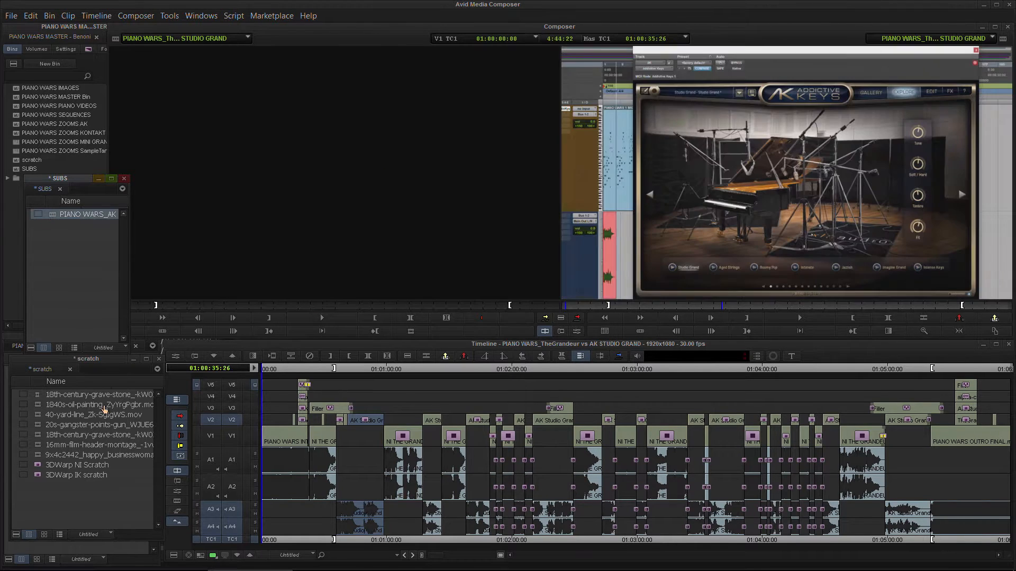
pyautogui.click(269, 376)
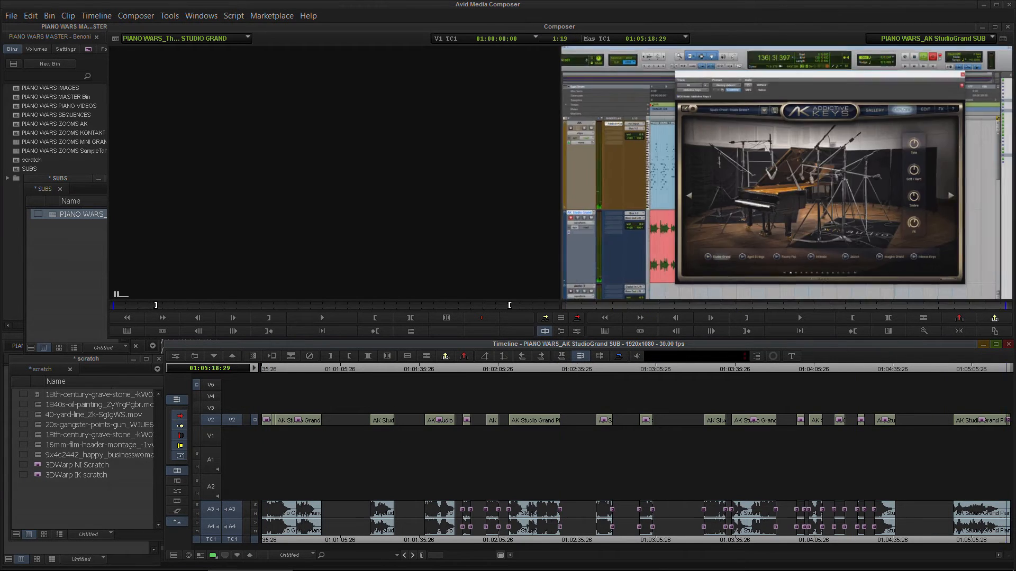
# - Scrub and play through the subsequence to check its AK Studio Grand clips and gaps, and return to its start
pyautogui.click(1008, 379)
pyautogui.moveTo(1008, 379); pyautogui.dragTo(455, 430)
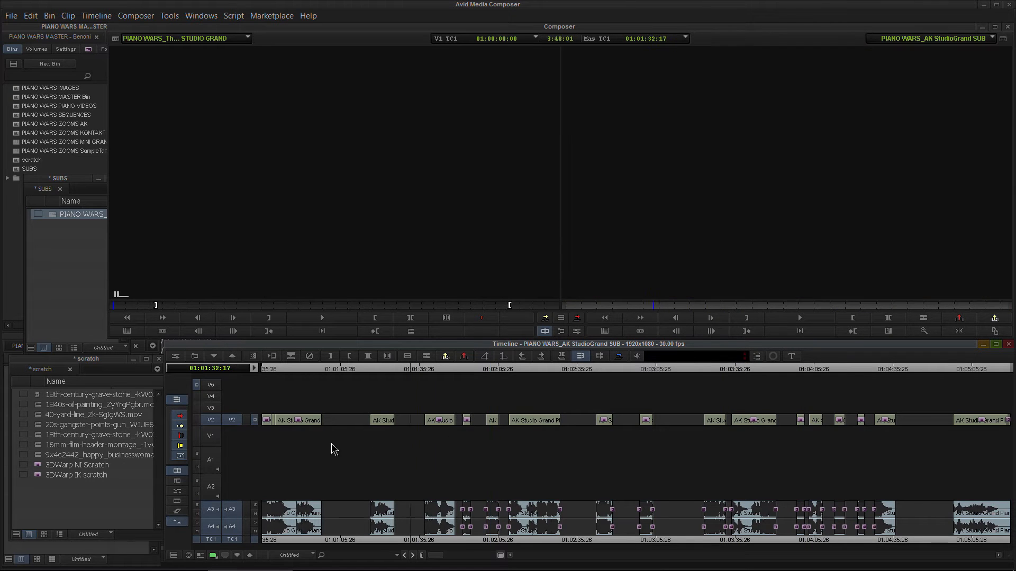
pyautogui.press('l')
pyautogui.press('l')
pyautogui.press('l')
pyautogui.press('Home')
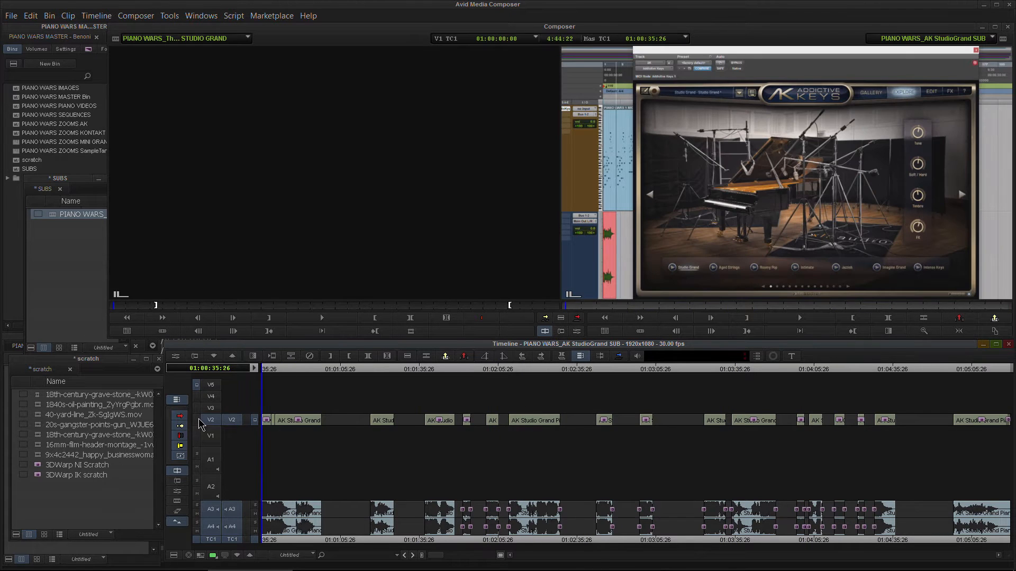
# - Bring the PIANO WARS SEQUENCES bin forward, load PIANO WARS_IK GP1 vs AK StudioGrand into the timeline, and widen the bin slightly
pyautogui.click(56, 186)
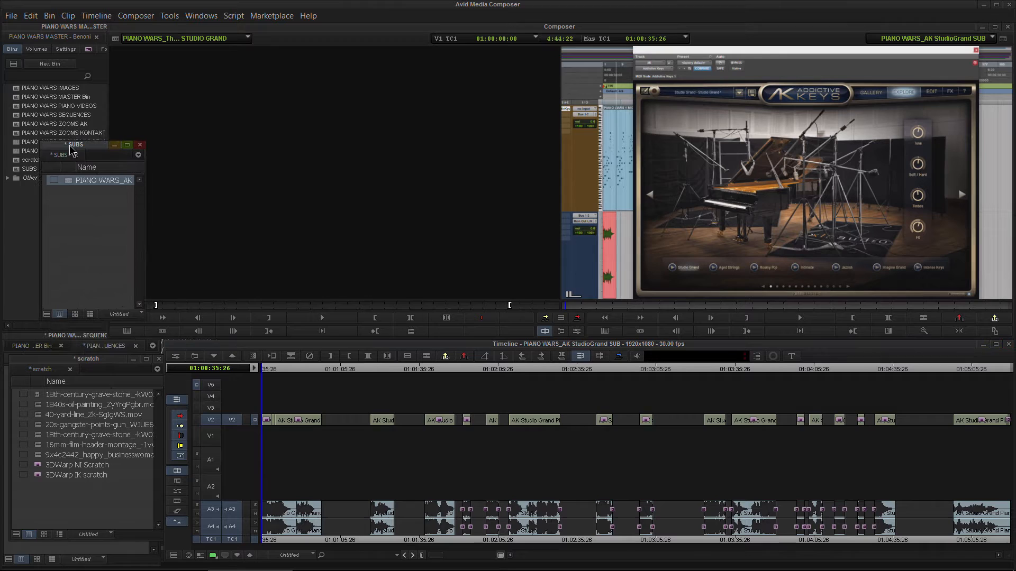
pyautogui.click(38, 351)
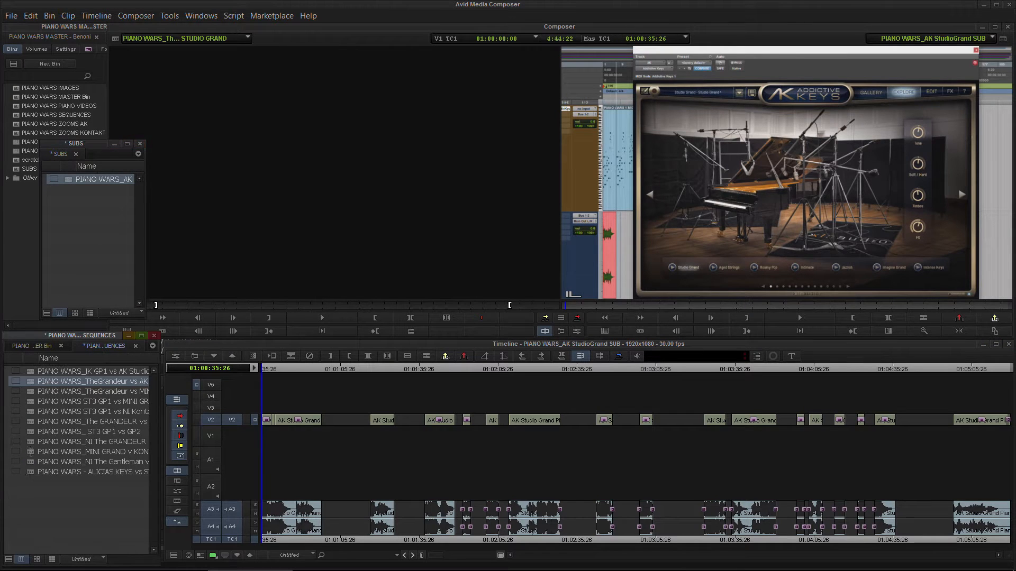
pyautogui.doubleClick(31, 373)
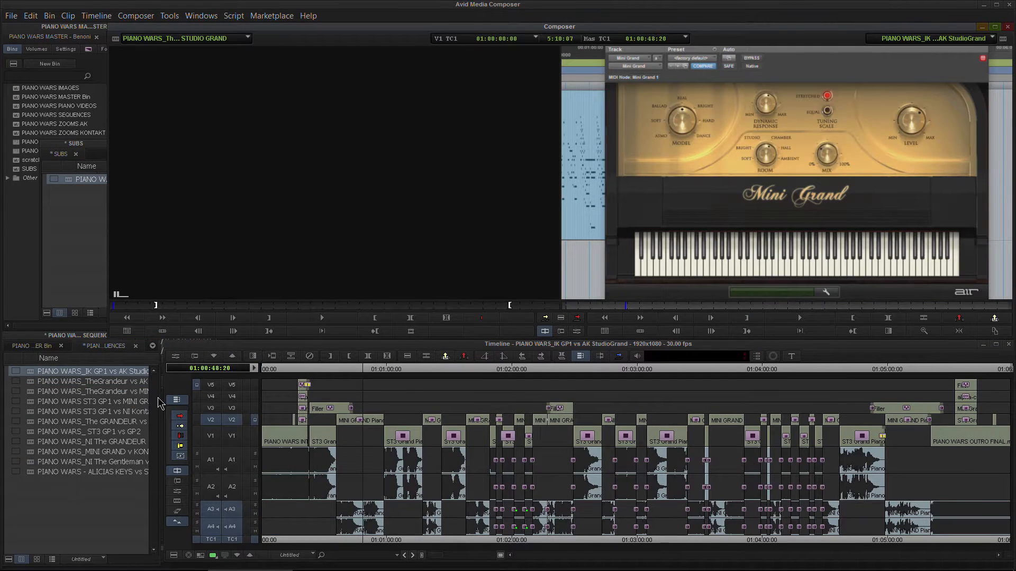
pyautogui.moveTo(159, 404)
pyautogui.mouseDown()
pyautogui.moveTo(299, 405)
pyautogui.moveTo(77, 406)
pyautogui.moveTo(162, 406)
pyautogui.mouseUp()
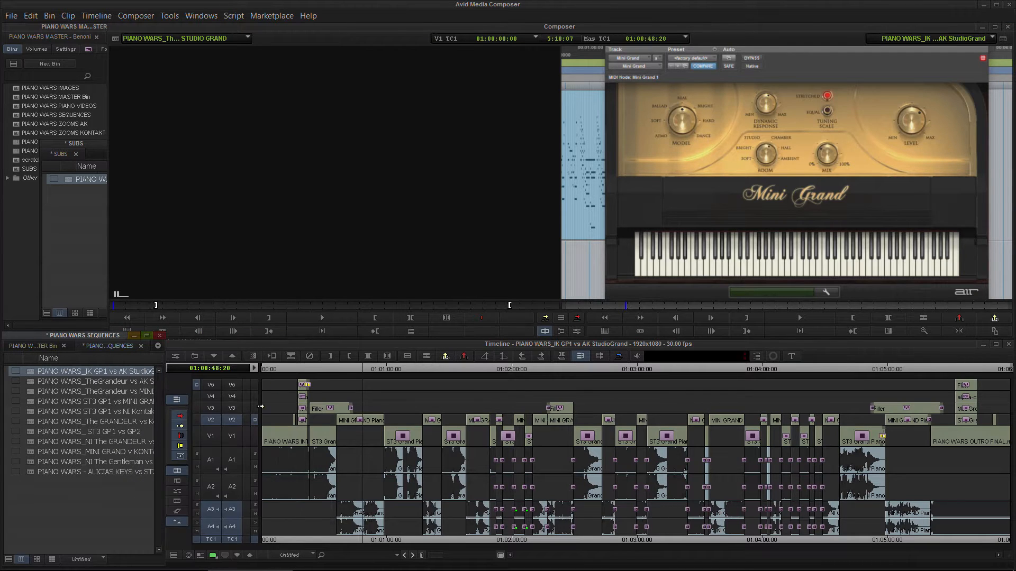
# - Park the playhead exactly on the start of the first long MINI GRAND clip at 01:00:35:26
pyautogui.moveTo(365, 375)
pyautogui.mouseDown()
pyautogui.moveTo(860, 373)
pyautogui.moveTo(338, 369)
pyautogui.moveTo(358, 370)
pyautogui.mouseUp()
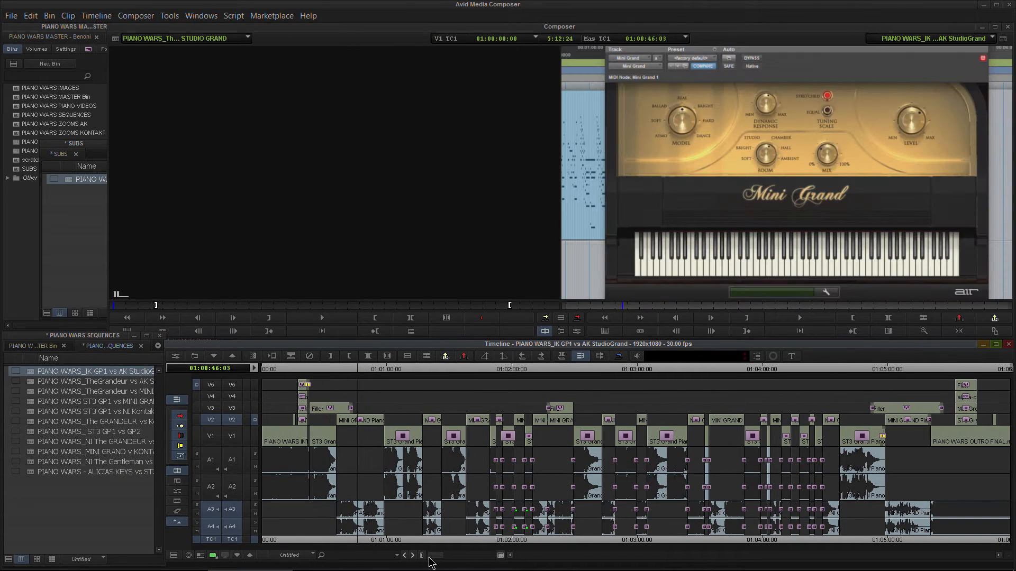
pyautogui.moveTo(430, 557); pyautogui.dragTo(474, 556)
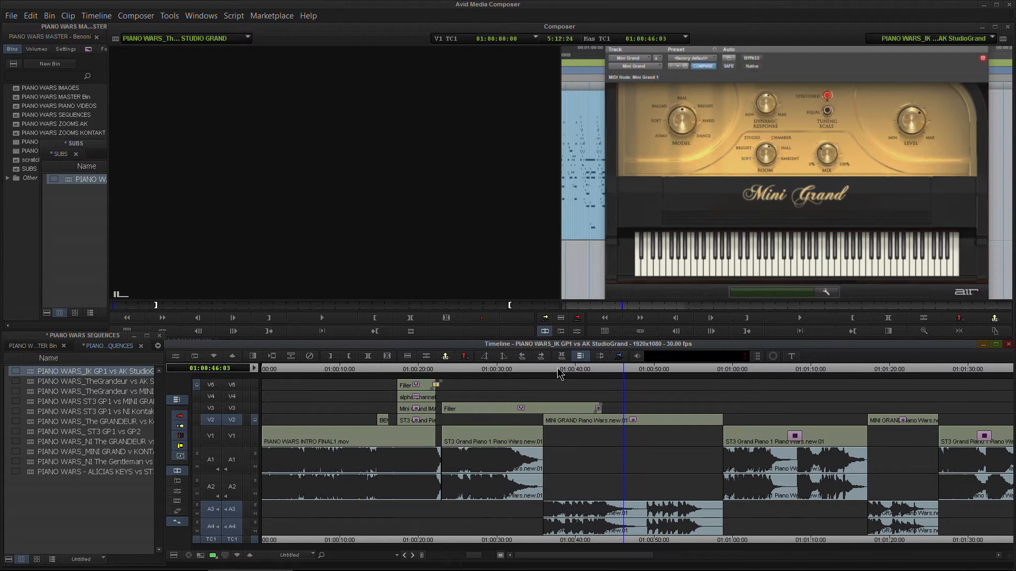
pyautogui.moveTo(578, 374); pyautogui.dragTo(550, 372)
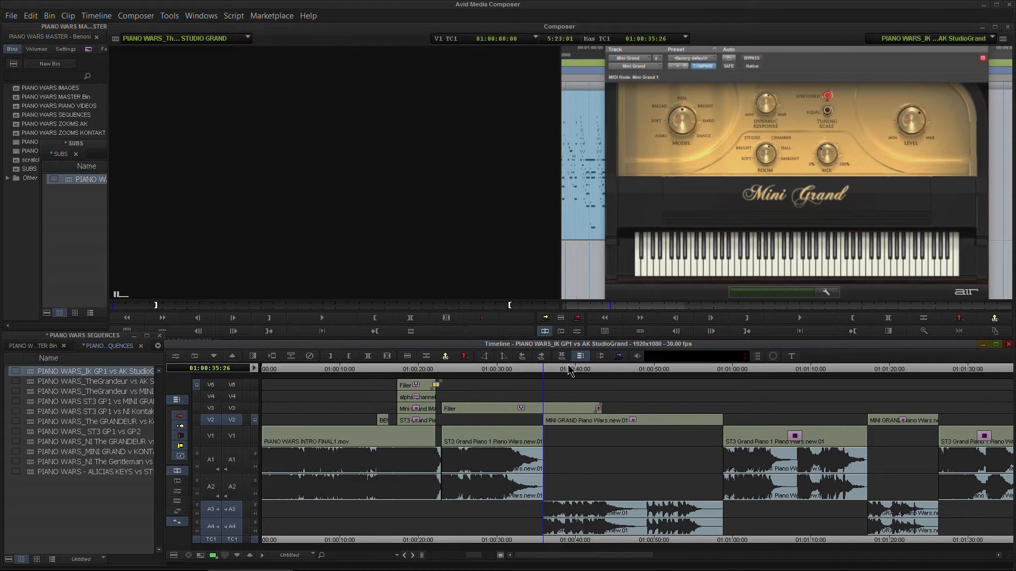
pyautogui.click(443, 370)
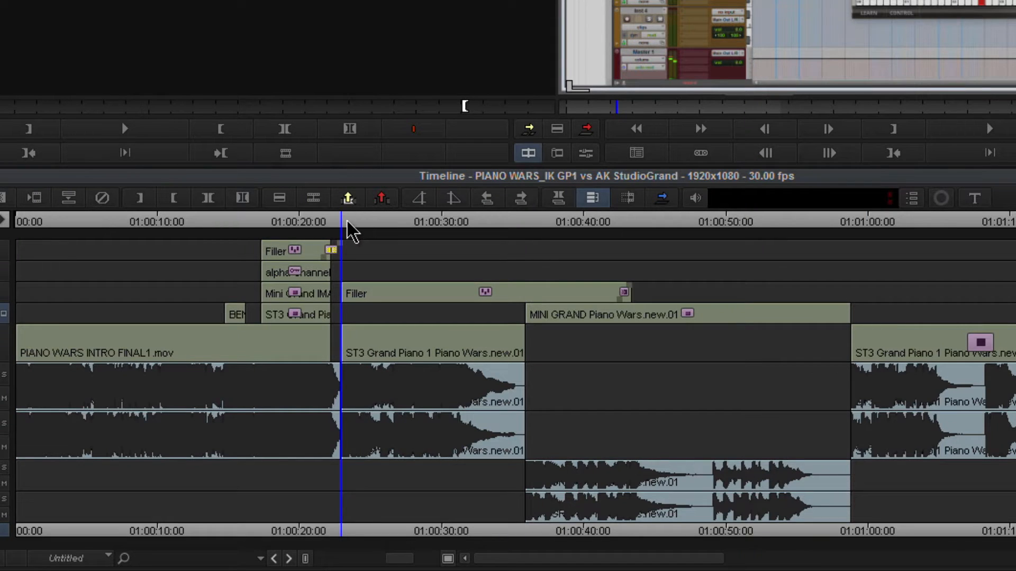
pyautogui.keyDown('ctrl'); pyautogui.click(488, 227); pyautogui.keyUp('ctrl')
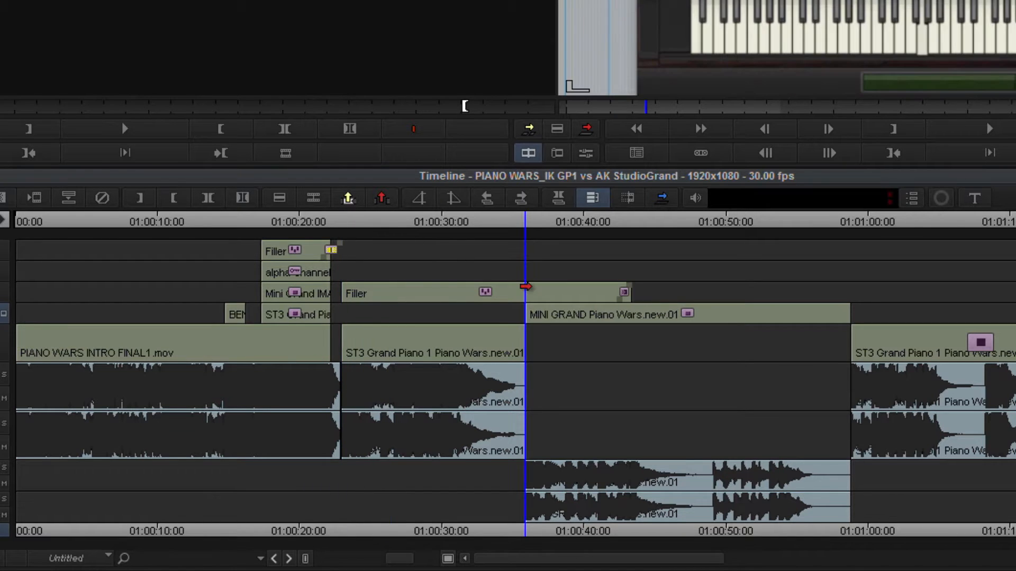
pyautogui.moveTo(399, 558); pyautogui.dragTo(385, 558)
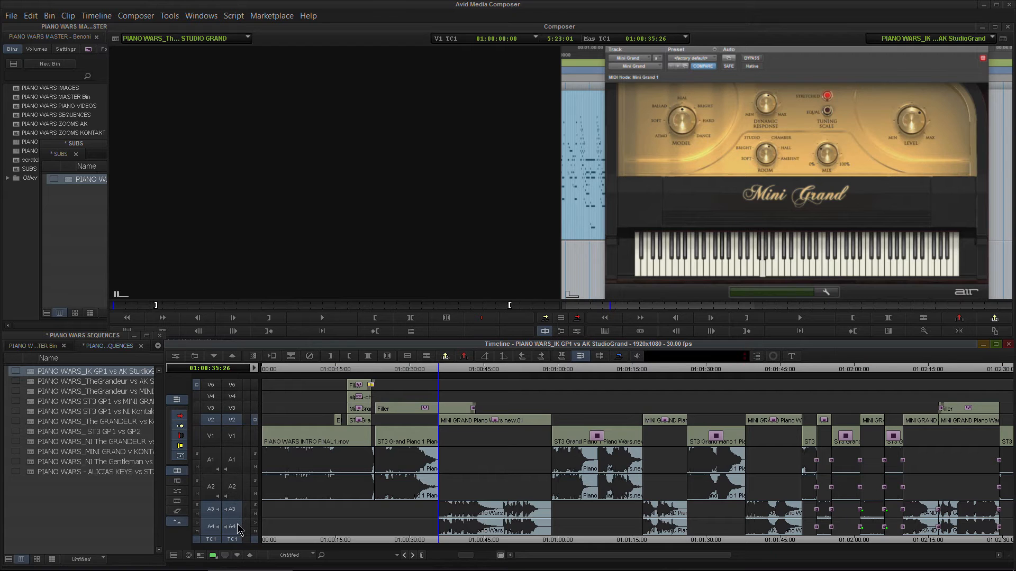
# - Enlarge and reposition the SUBS bin, and load PIANO WARS_AK StudioGrand SUB into the source monitor
pyautogui.click(70, 144)
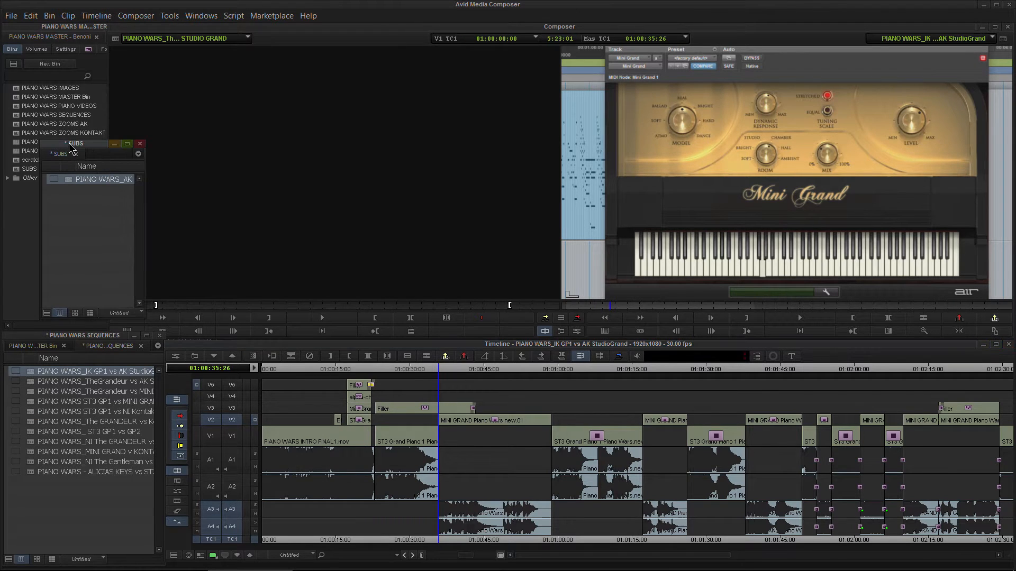
pyautogui.moveTo(92, 149); pyautogui.dragTo(83, 174)
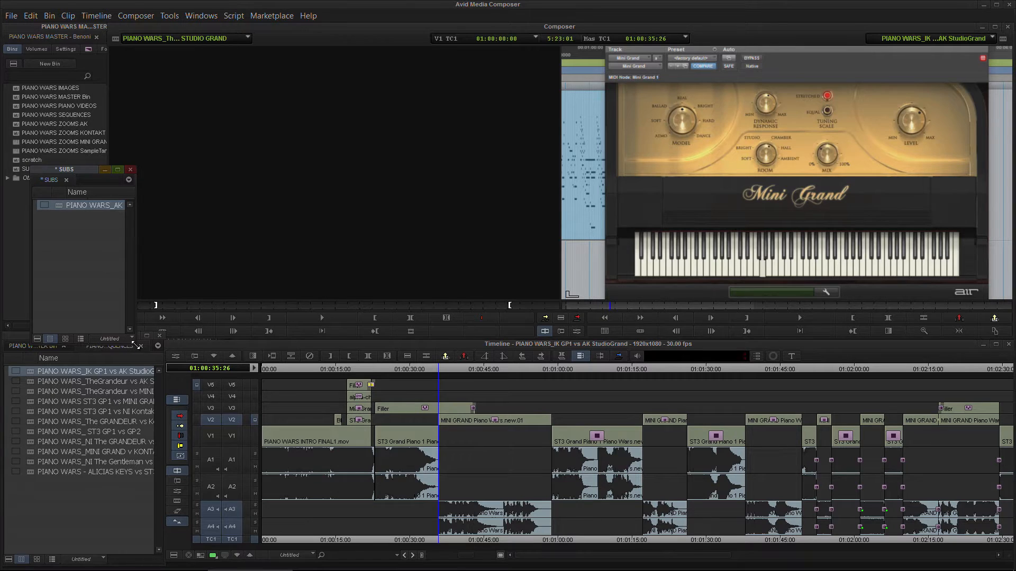
pyautogui.moveTo(136, 345); pyautogui.dragTo(213, 365)
pyautogui.moveTo(107, 175); pyautogui.dragTo(81, 216)
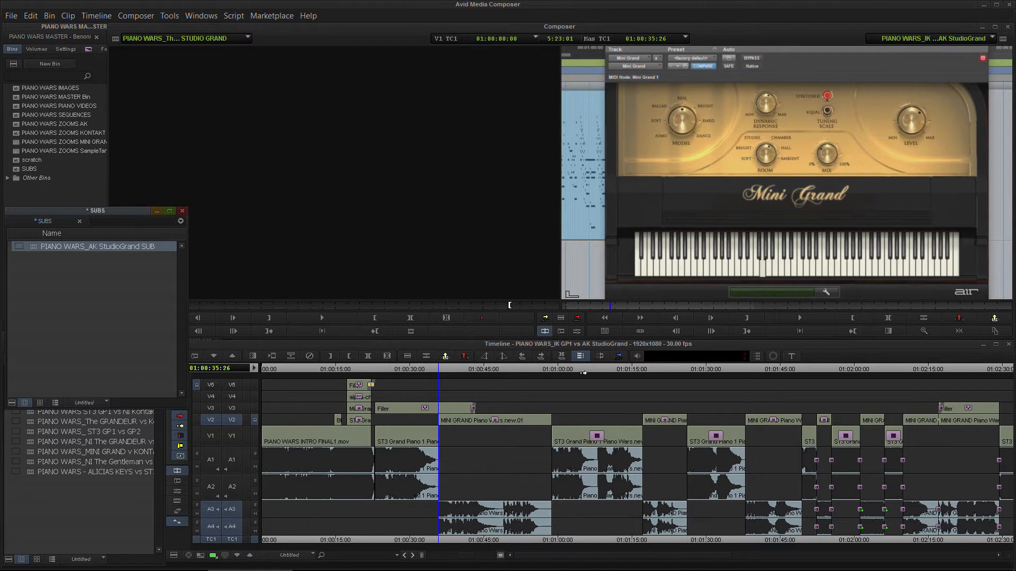
pyautogui.moveTo(31, 254); pyautogui.dragTo(238, 152)
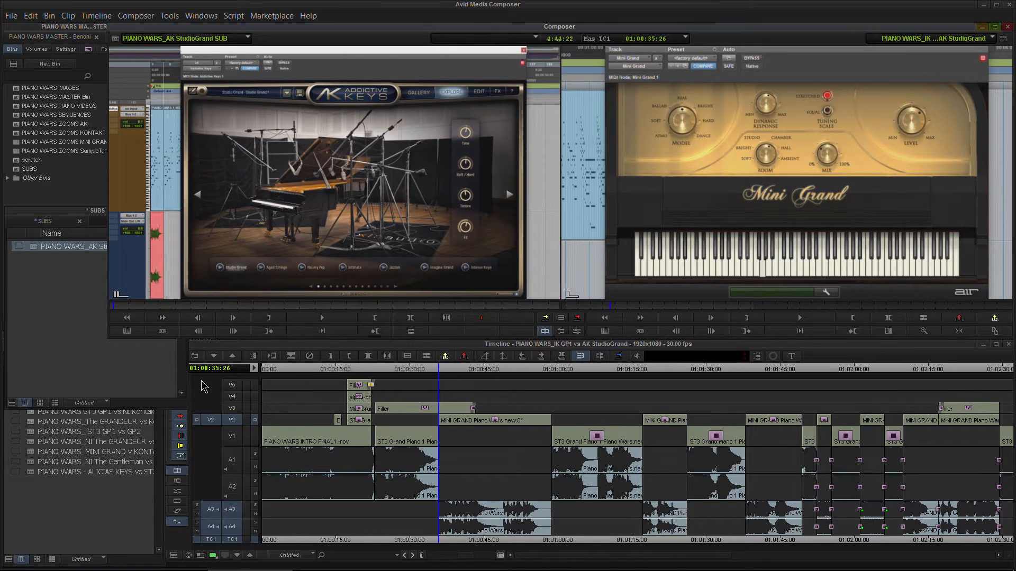
pyautogui.click(204, 388)
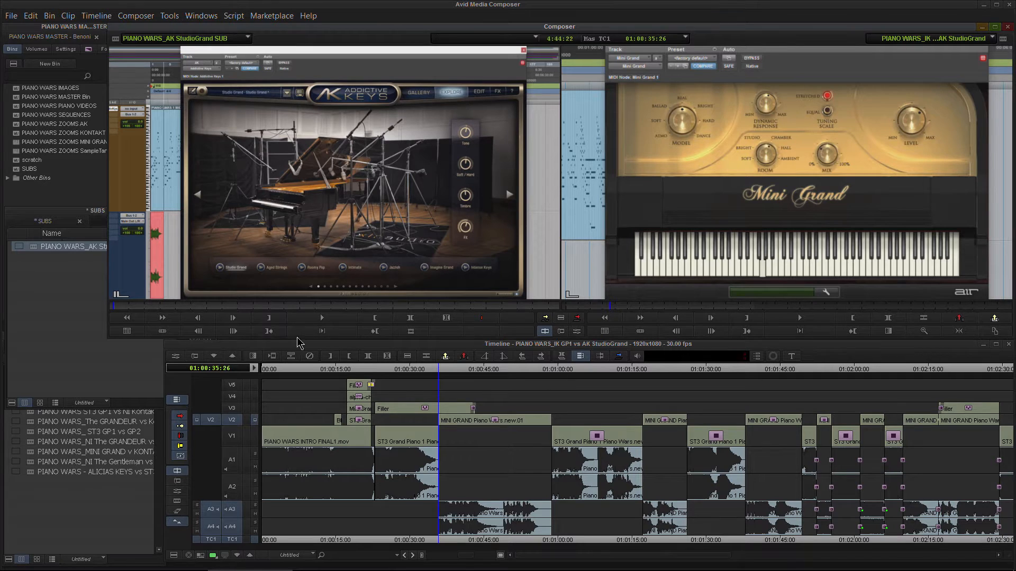
# - Try marking a partial range in the source subsequence, clear both marks, and return to its start
pyautogui.click(177, 306)
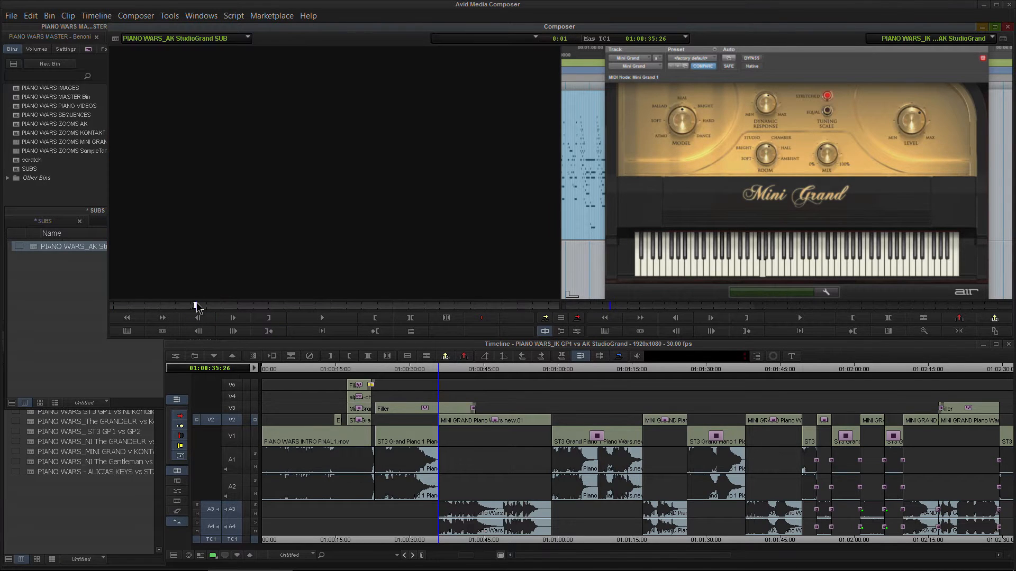
pyautogui.moveTo(195, 304); pyautogui.dragTo(451, 307)
pyautogui.press('o')
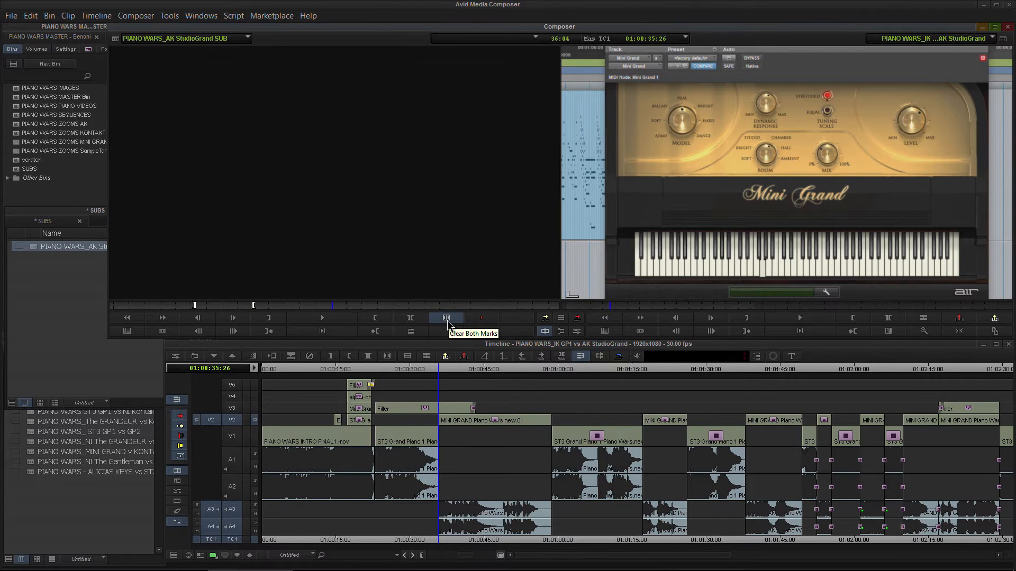
pyautogui.click(449, 320)
pyautogui.click(179, 307)
pyautogui.click(113, 306)
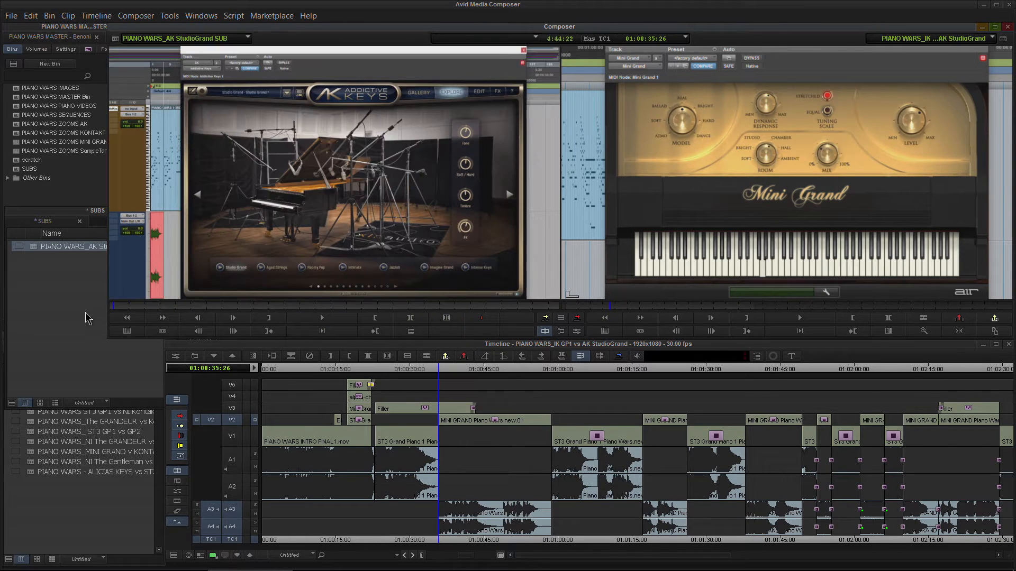
pyautogui.moveTo(465, 558); pyautogui.dragTo(418, 562)
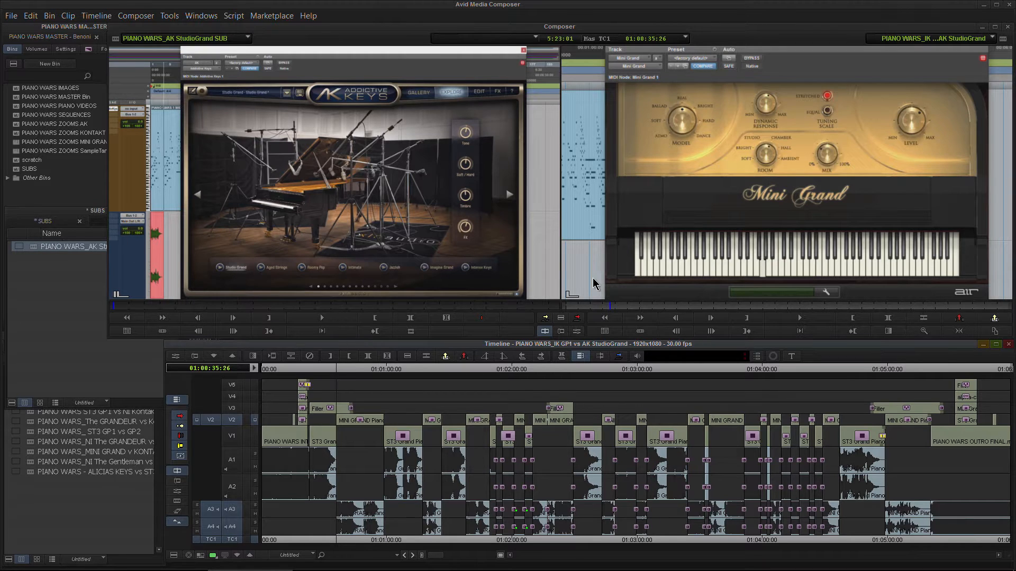
# - Overwrite the MINI GRAND clips from 01:00:35:26 with the AK StudioGrand subsequence and scrub across the first replaced clips to check them
pyautogui.click(577, 320)
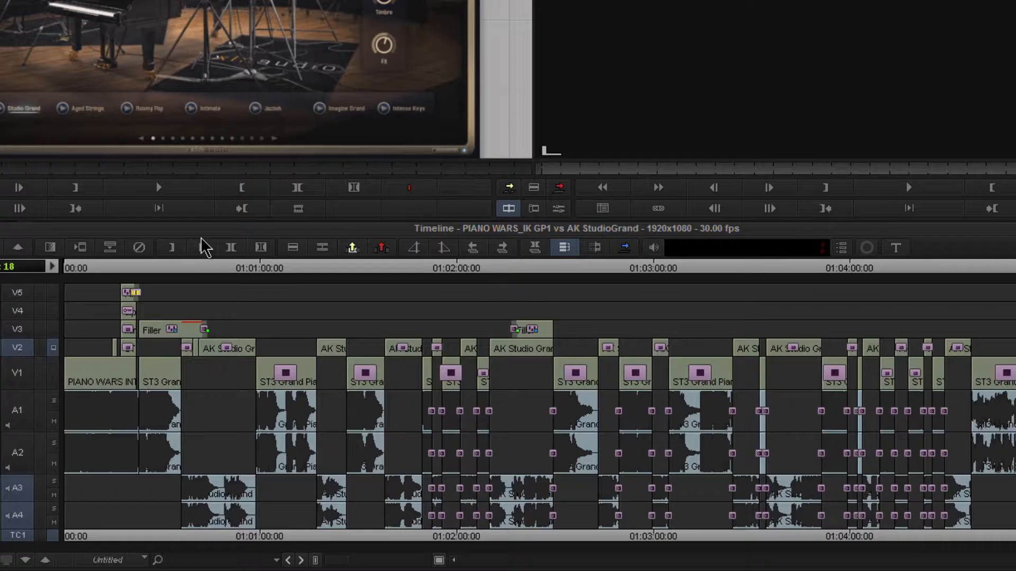
pyautogui.click(334, 370)
pyautogui.moveTo(178, 269); pyautogui.dragTo(272, 274)
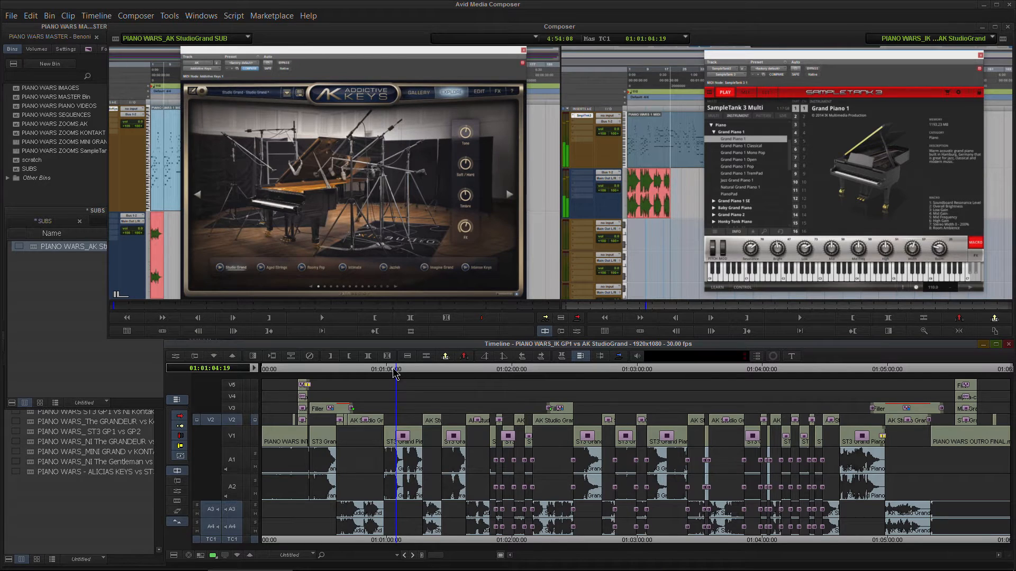
pyautogui.moveTo(400, 374); pyautogui.dragTo(380, 392)
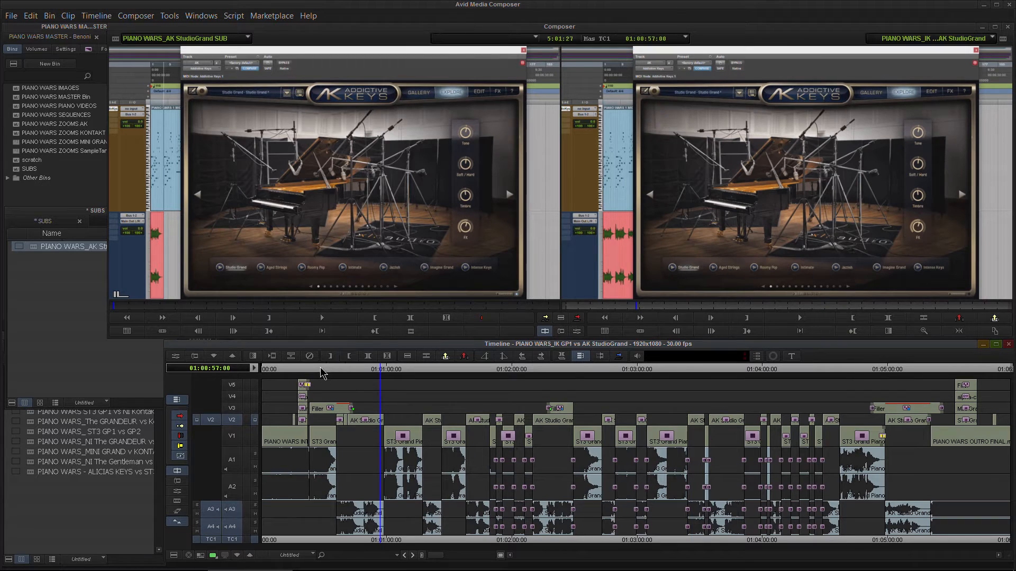
# - Locate the intro image composite around 01:00:17:20, scrub through it, and select the Mini Grand IMAGE.jpg clip on V3
pyautogui.moveTo(321, 373); pyautogui.dragTo(302, 373)
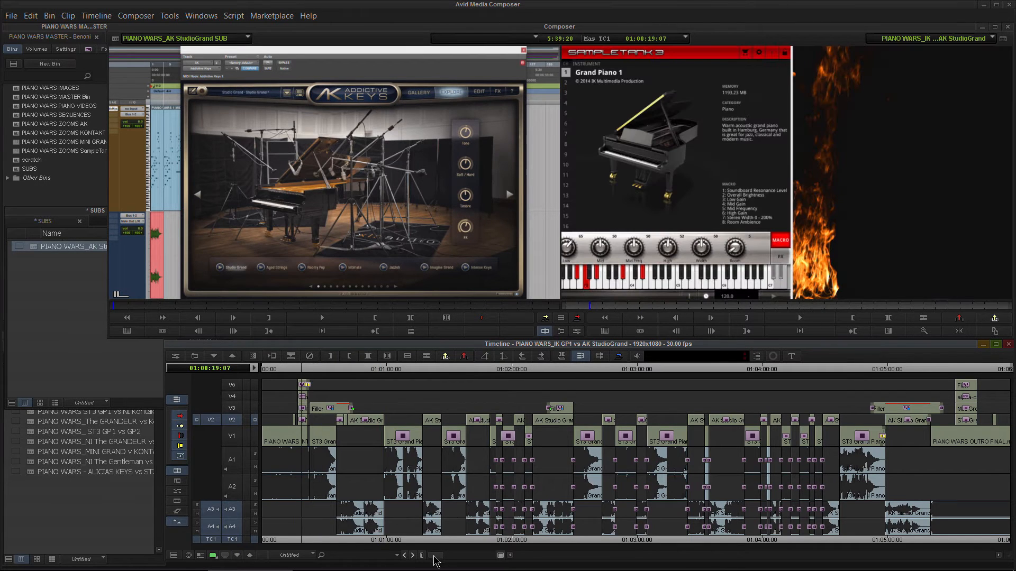
pyautogui.moveTo(434, 560); pyautogui.dragTo(492, 556)
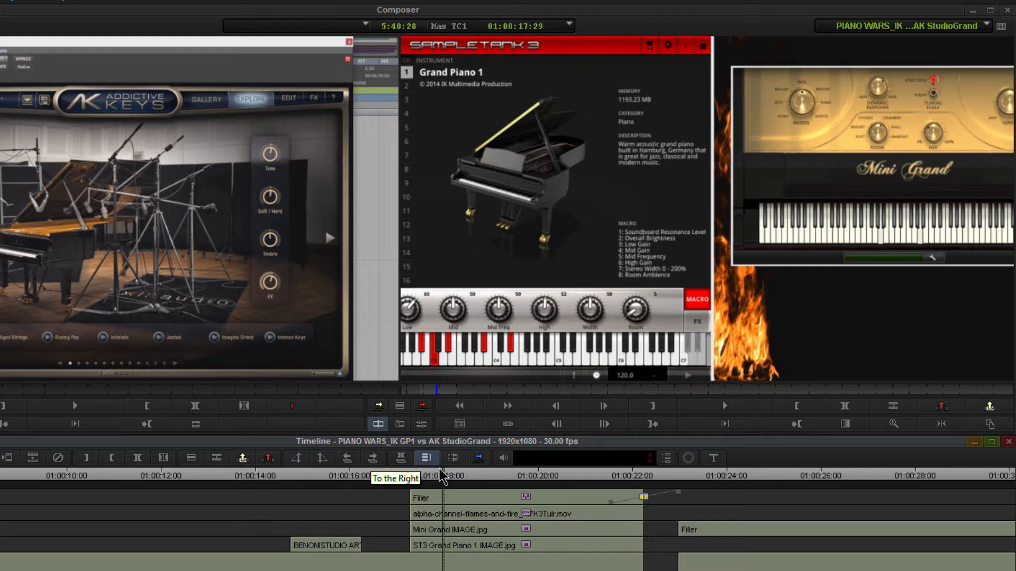
pyautogui.moveTo(592, 369); pyautogui.dragTo(629, 369)
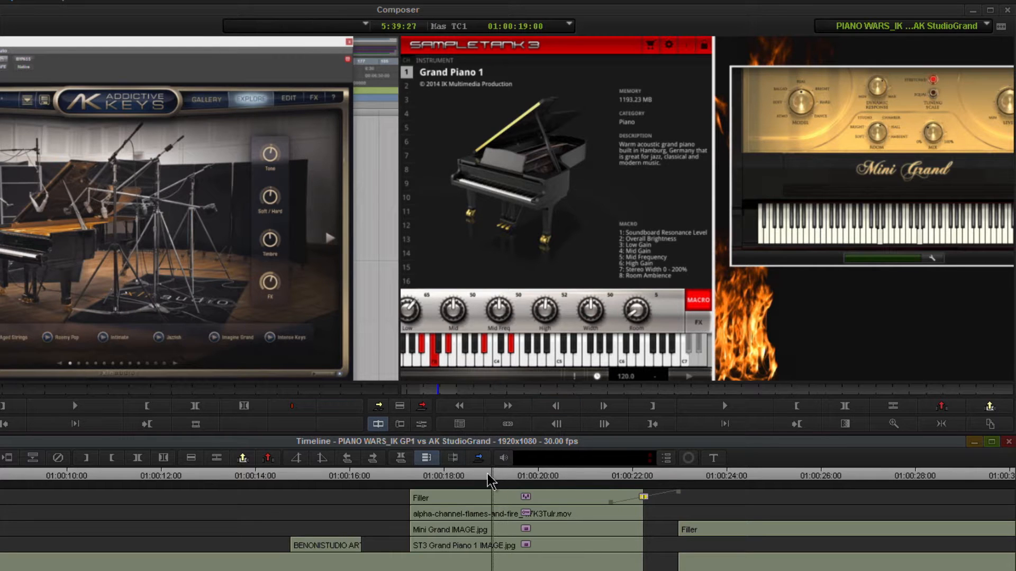
pyautogui.moveTo(489, 476); pyautogui.dragTo(432, 480)
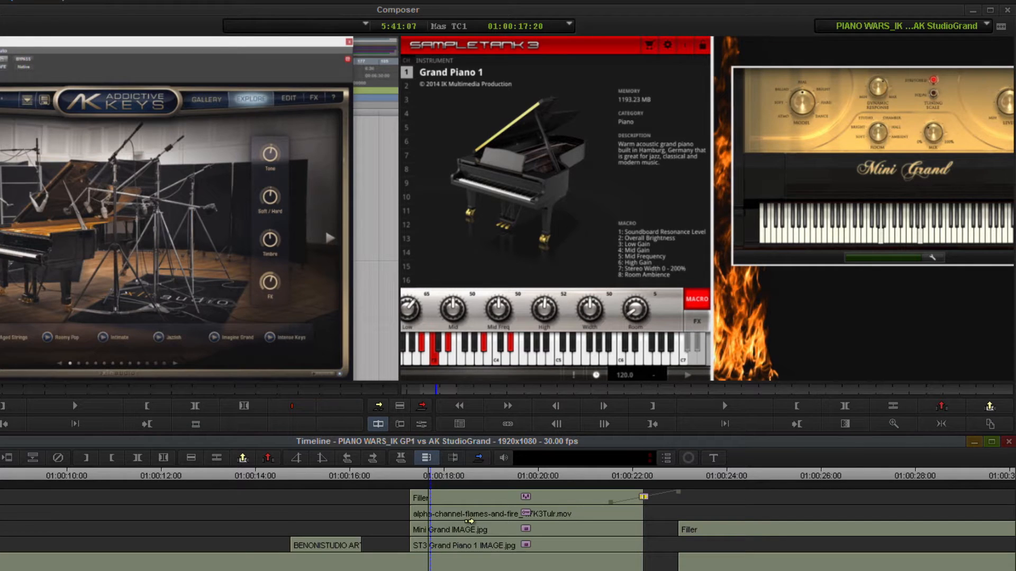
pyautogui.click(470, 527)
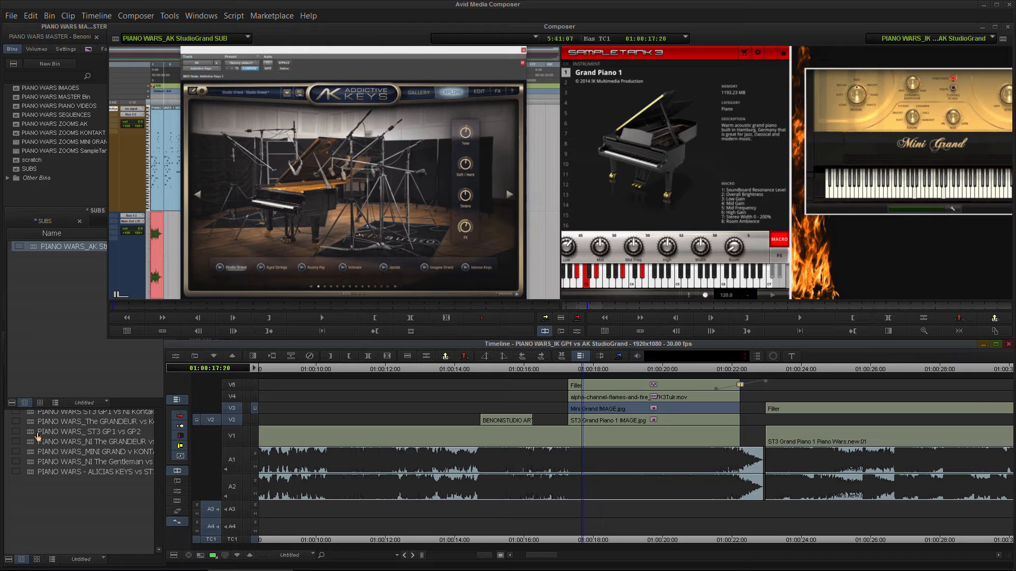
# - Widen the PIANO WARS SEQUENCES bin to read the full sequence names and narrow it again
pyautogui.click(40, 431)
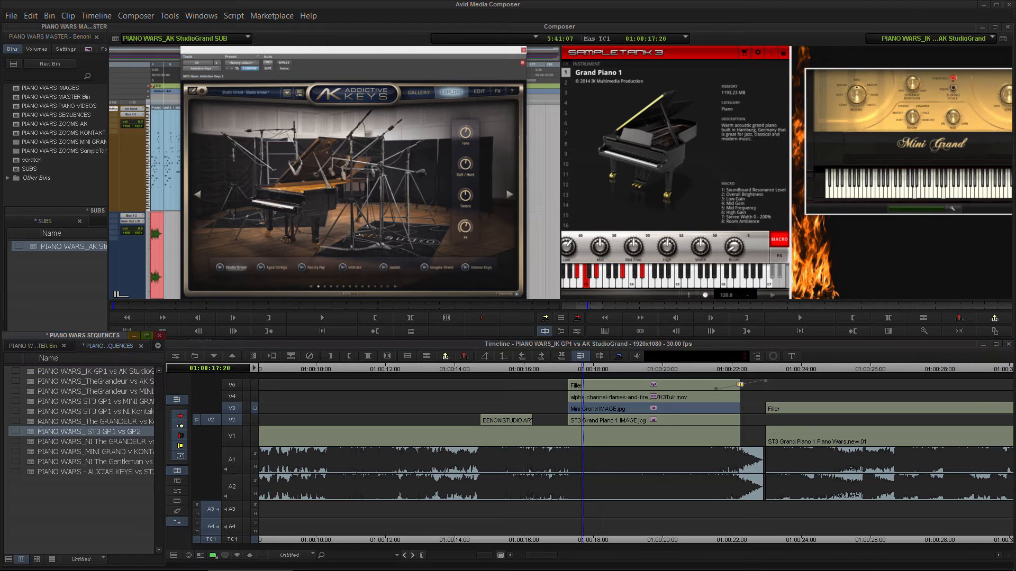
pyautogui.click(29, 393)
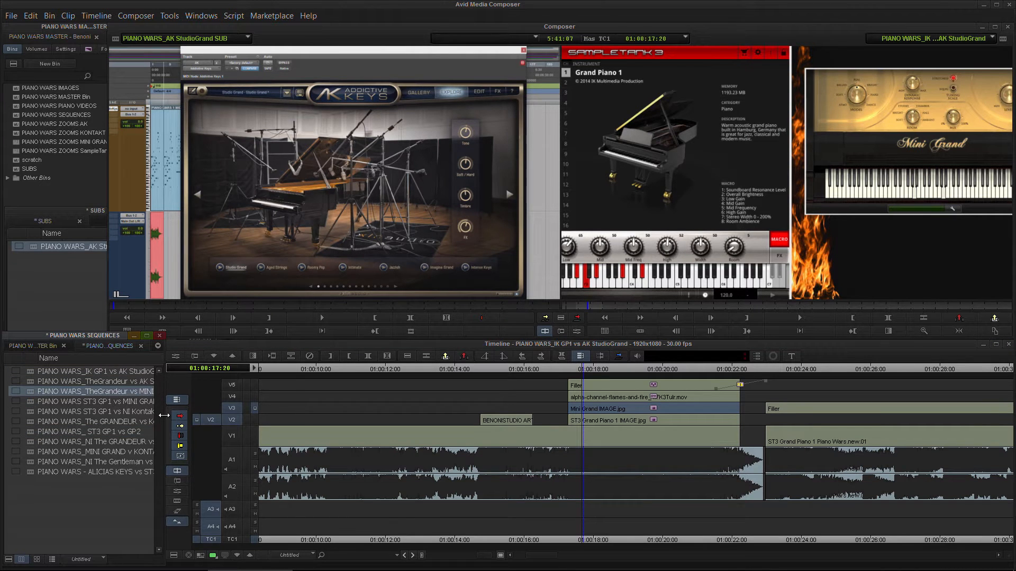
pyautogui.moveTo(164, 416); pyautogui.dragTo(291, 408)
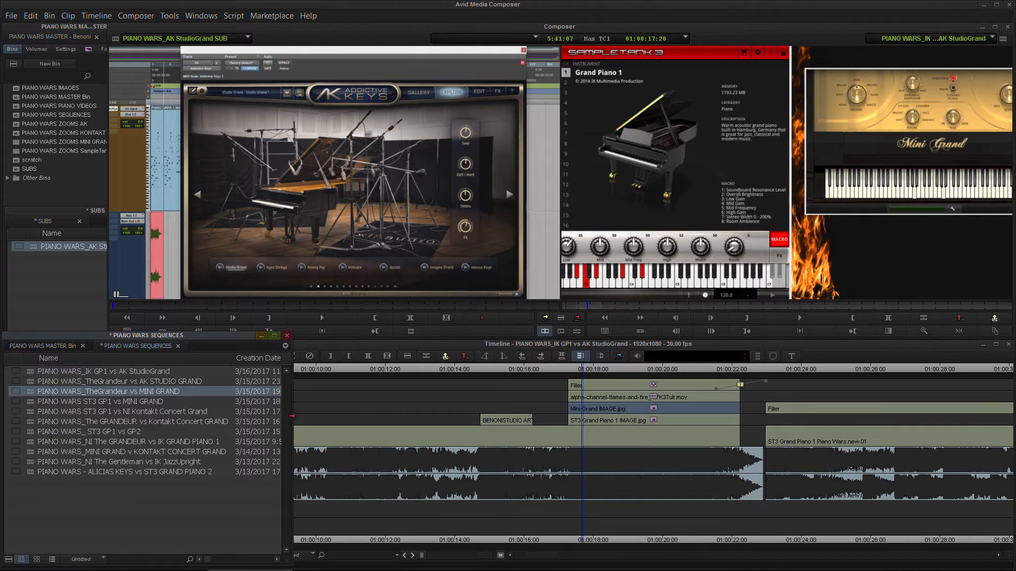
pyautogui.moveTo(292, 418); pyautogui.dragTo(182, 411)
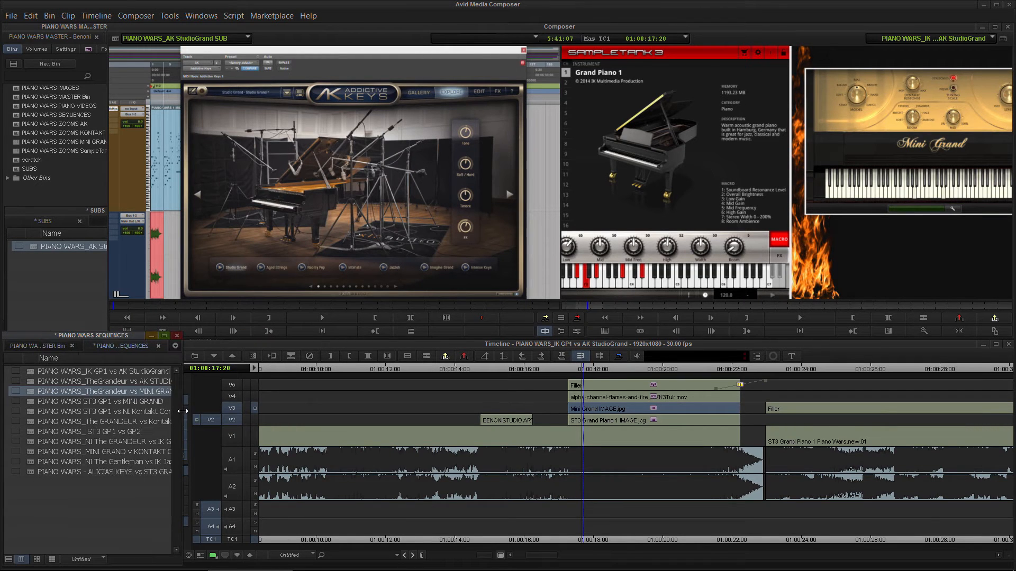
# - Park the playhead on the Mini Grand image's start at 01:00:17:08 and load AK Studio Grand IMAGE.jpg from the PIANO WARS IMAGES bin
pyautogui.keyDown('ctrl'); pyautogui.click(586, 370); pyautogui.keyUp('ctrl')
pyautogui.click(91, 290)
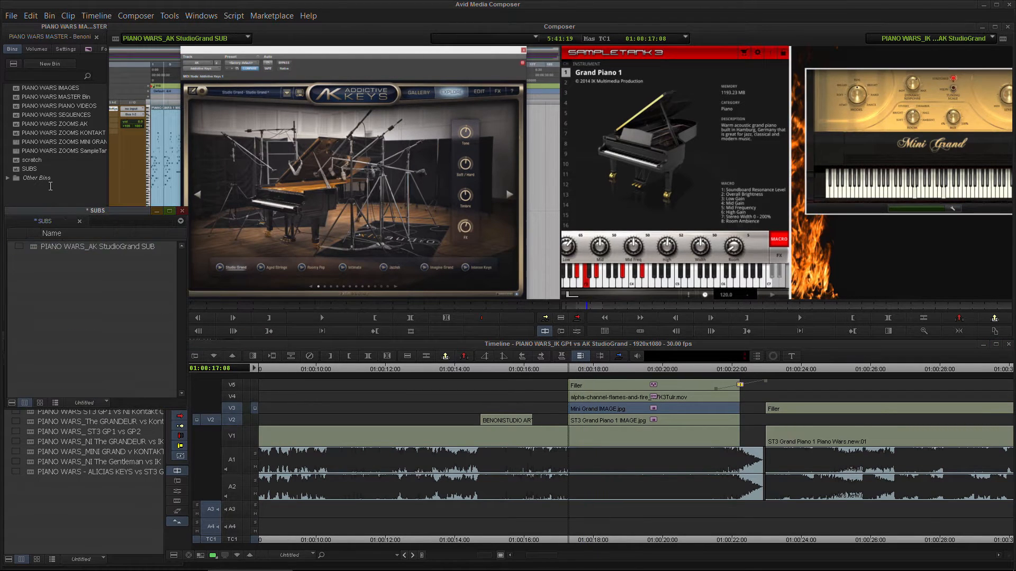
pyautogui.click(21, 125)
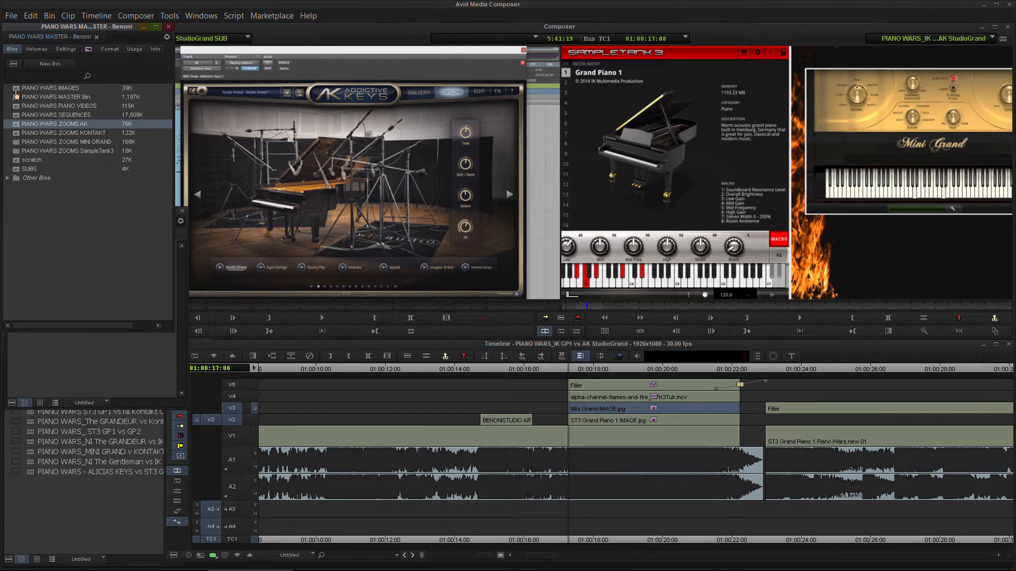
pyautogui.doubleClick(17, 88)
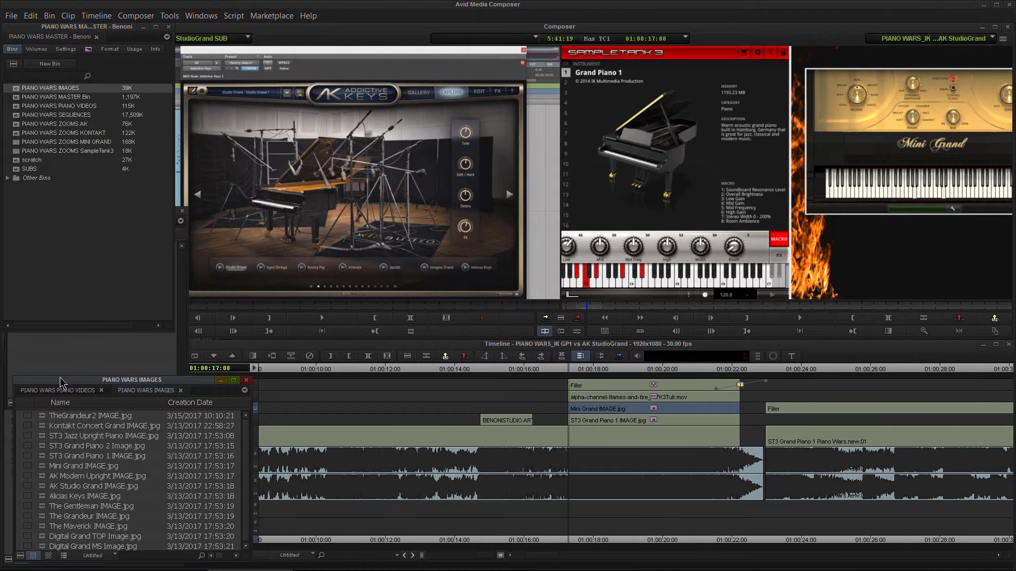
pyautogui.moveTo(60, 378); pyautogui.dragTo(57, 344)
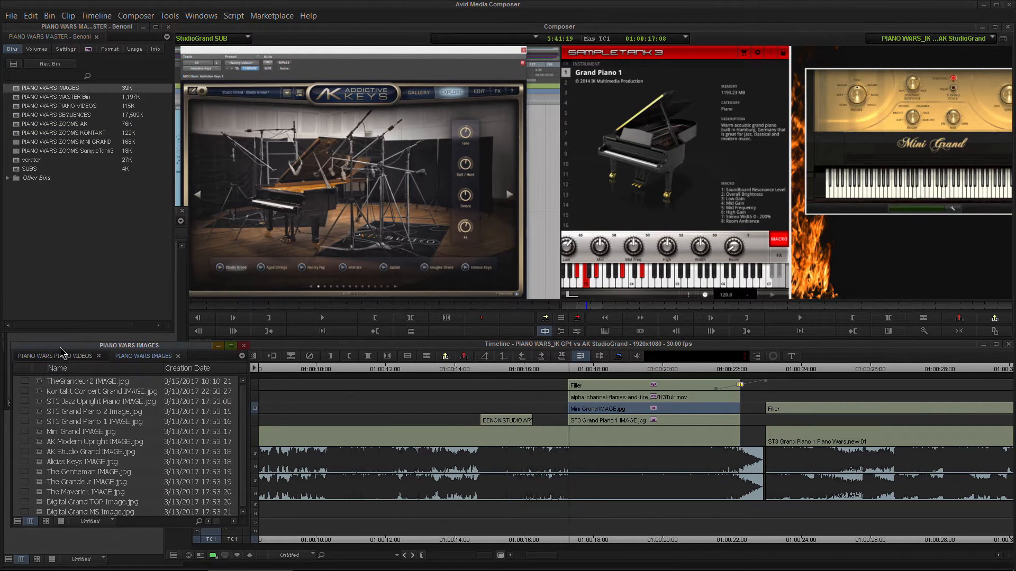
pyautogui.doubleClick(39, 454)
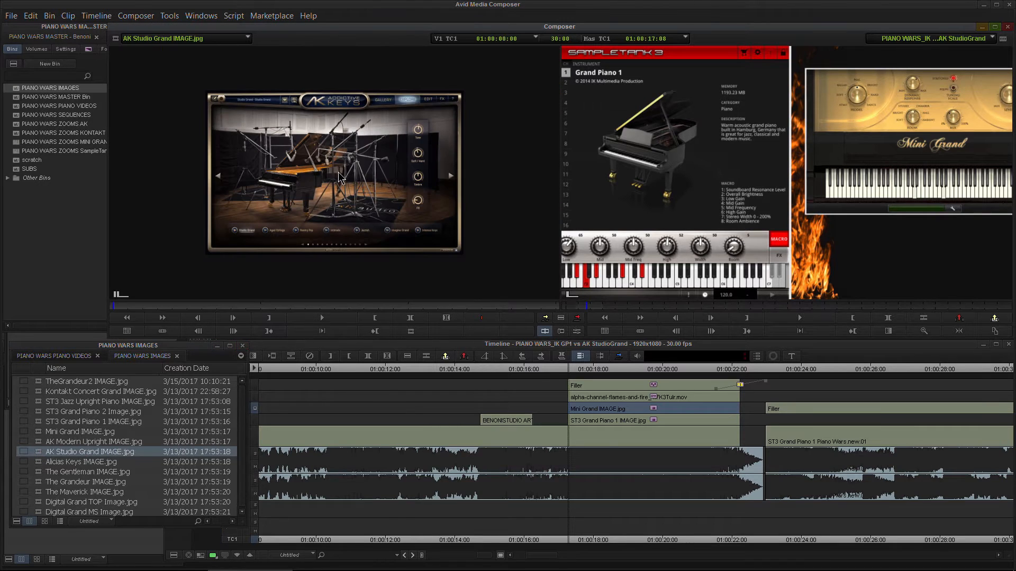
# - Patch the source video to V2, try overwriting at the intro image's start with AK Studio Grand IMAGE.jpg, and undo the edit
pyautogui.click(588, 350)
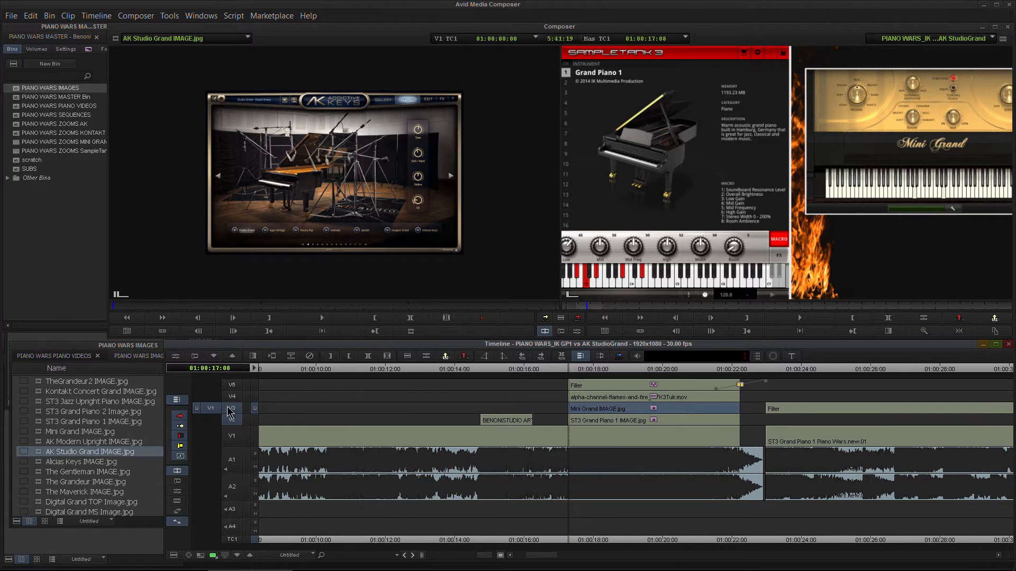
pyautogui.moveTo(230, 411); pyautogui.dragTo(232, 421)
pyautogui.click(601, 411)
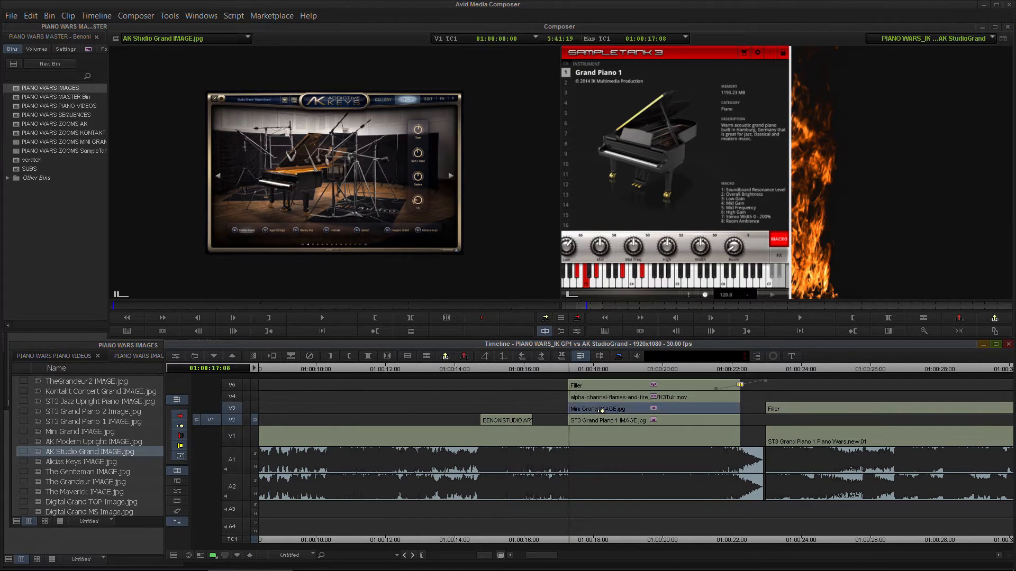
pyautogui.click(577, 319)
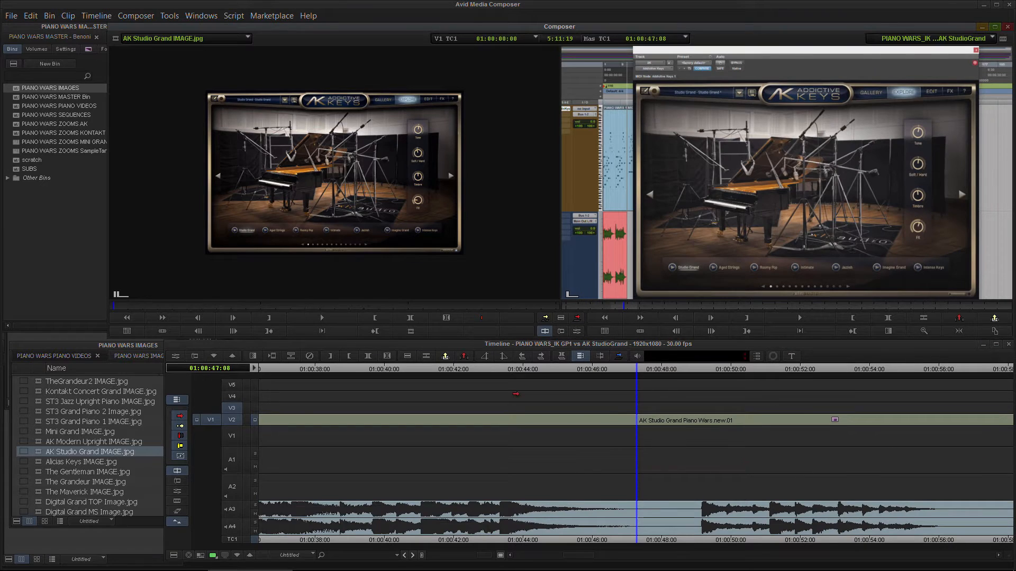
pyautogui.hotkey('ctrl', 'z')
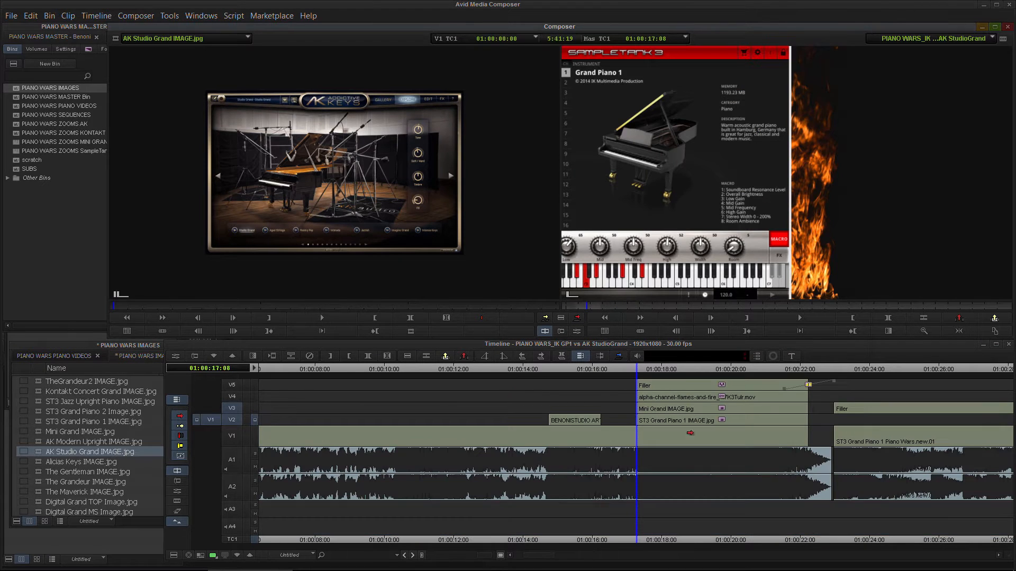
# - Try a replace edit with AK Studio Grand IMAGE.jpg while the source is patched to V2, and undo it
pyautogui.click(664, 410)
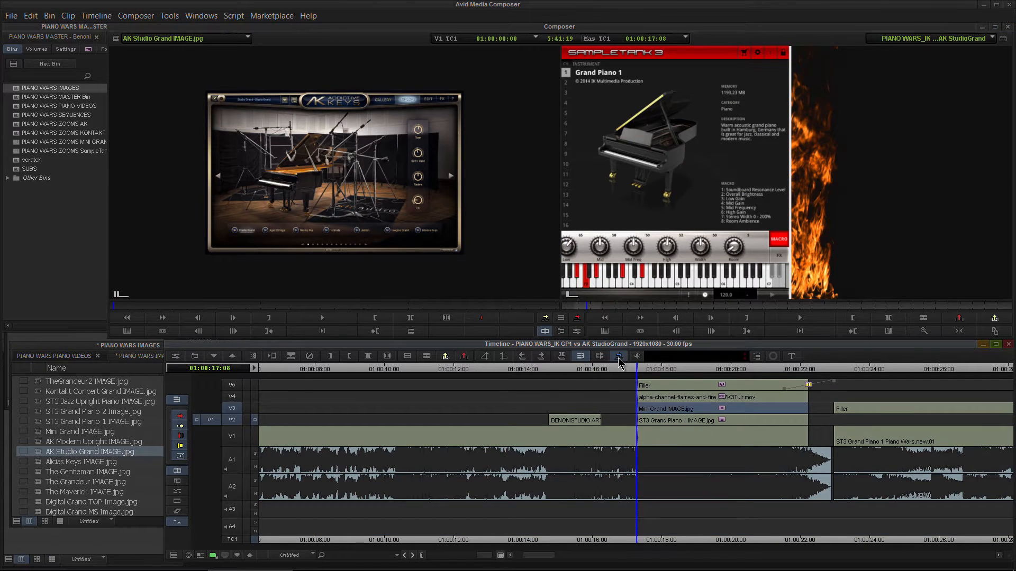
pyautogui.click(237, 409)
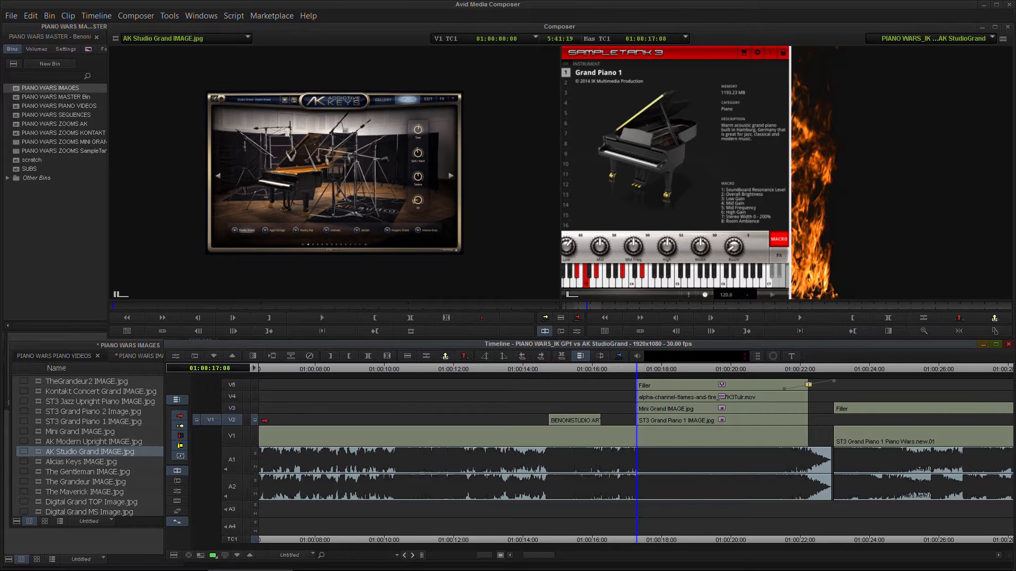
pyautogui.click(645, 411)
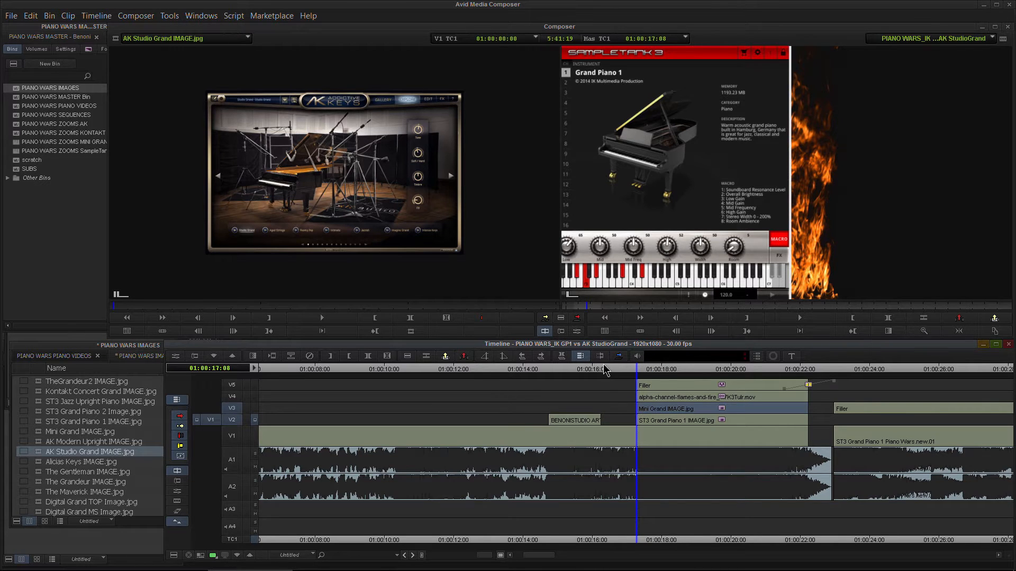
pyautogui.click(620, 358)
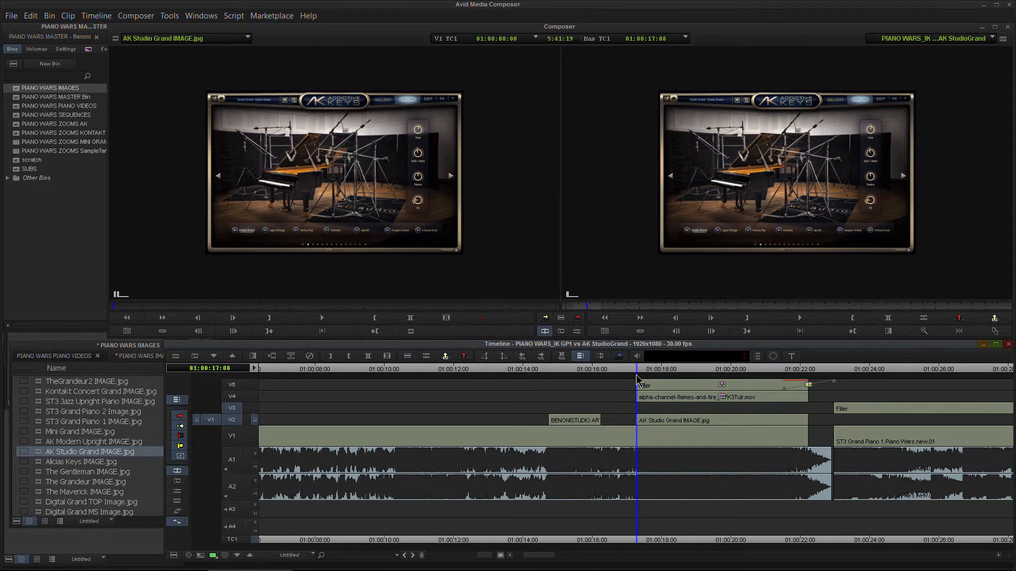
pyautogui.hotkey('ctrl', 'z')
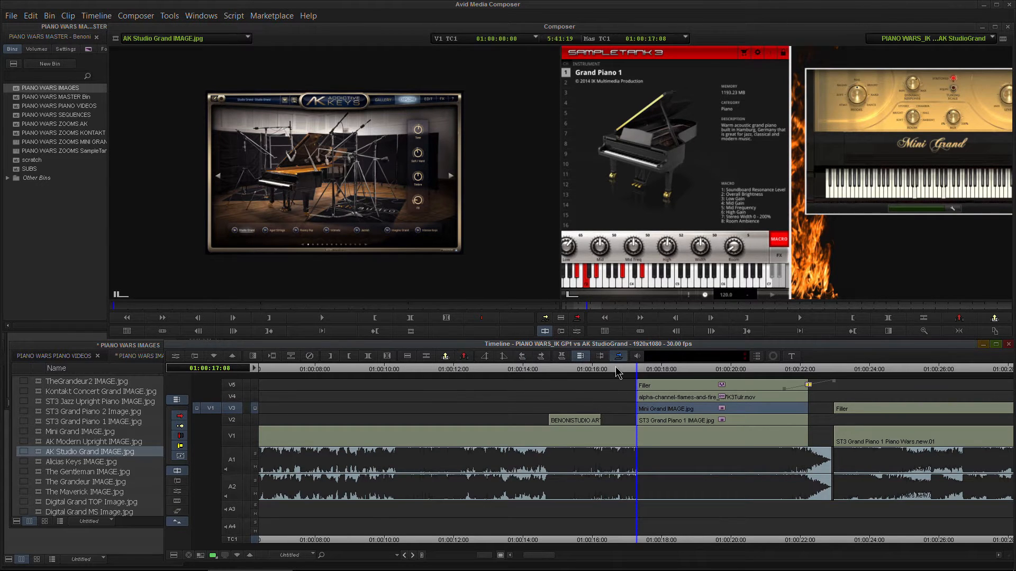
# - Replace the Mini Grand image on V3 with AK Studio Grand IMAGE.jpg and move the playhead to 01:00:18:07
pyautogui.click(618, 357)
pyautogui.moveTo(657, 371); pyautogui.dragTo(671, 373)
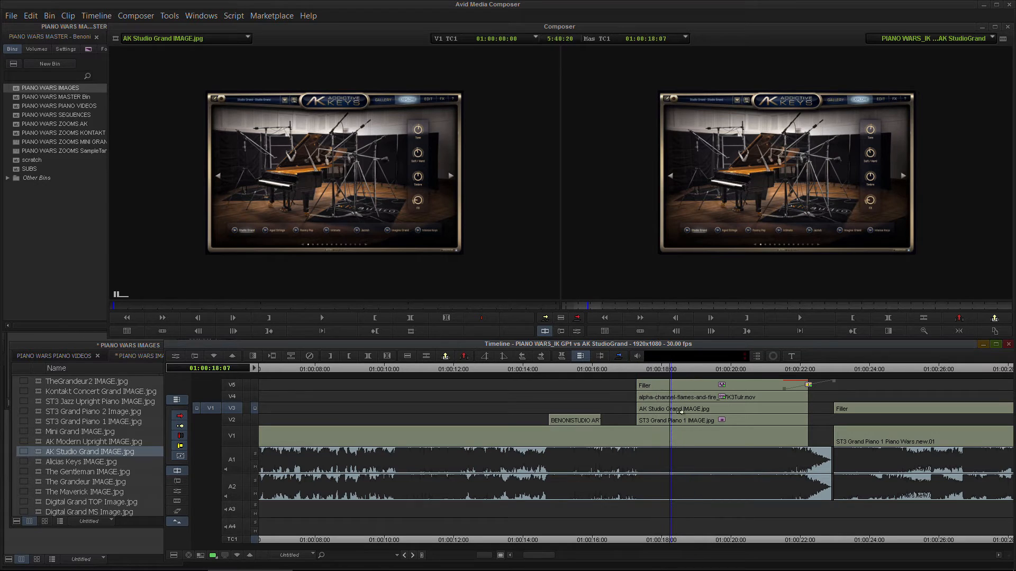
# - Open the PIANO WARS ZOOMS AK bin and apply 3DWarp AK OPEN RIGHT Zoom to the AK Studio Grand image on V3
pyautogui.click(45, 201)
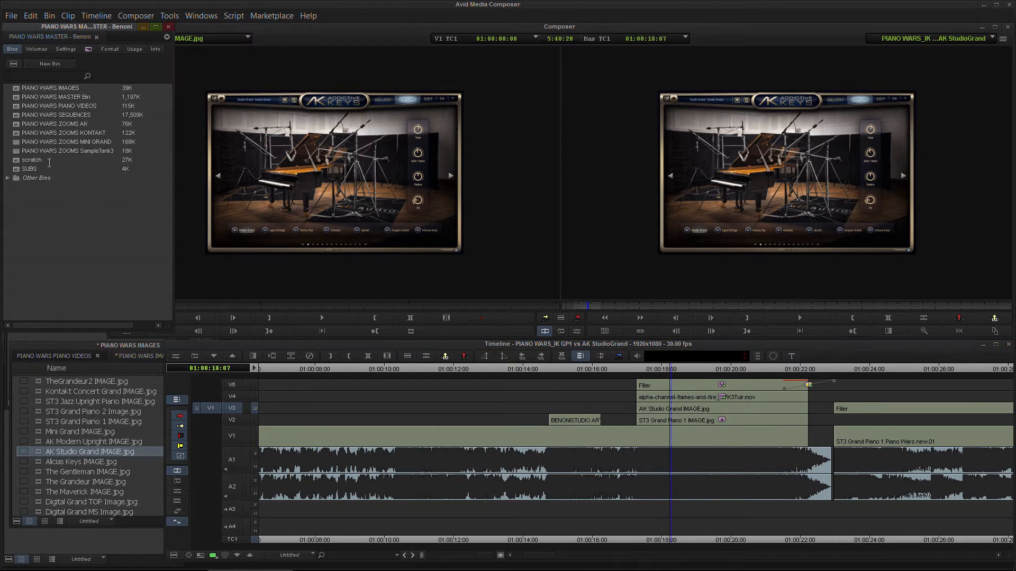
pyautogui.doubleClick(16, 126)
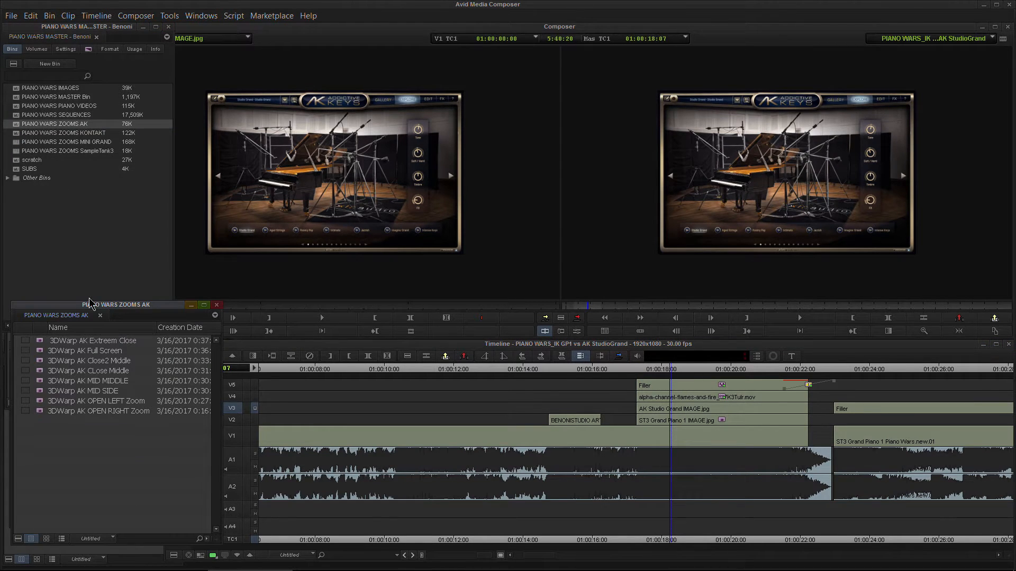
pyautogui.moveTo(93, 306); pyautogui.dragTo(95, 298)
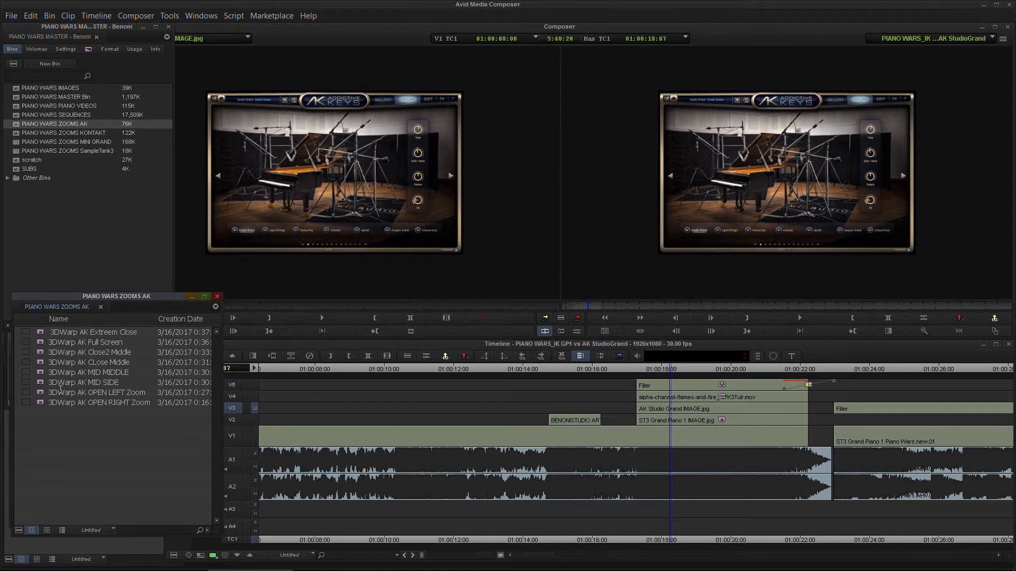
pyautogui.click(40, 394)
pyautogui.click(41, 404)
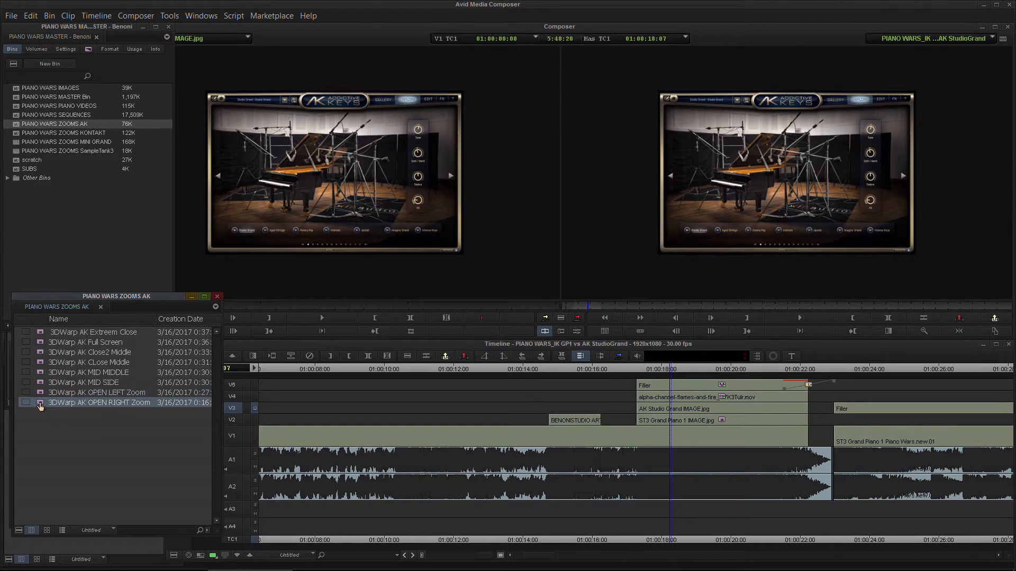
pyautogui.moveTo(41, 406); pyautogui.dragTo(681, 408)
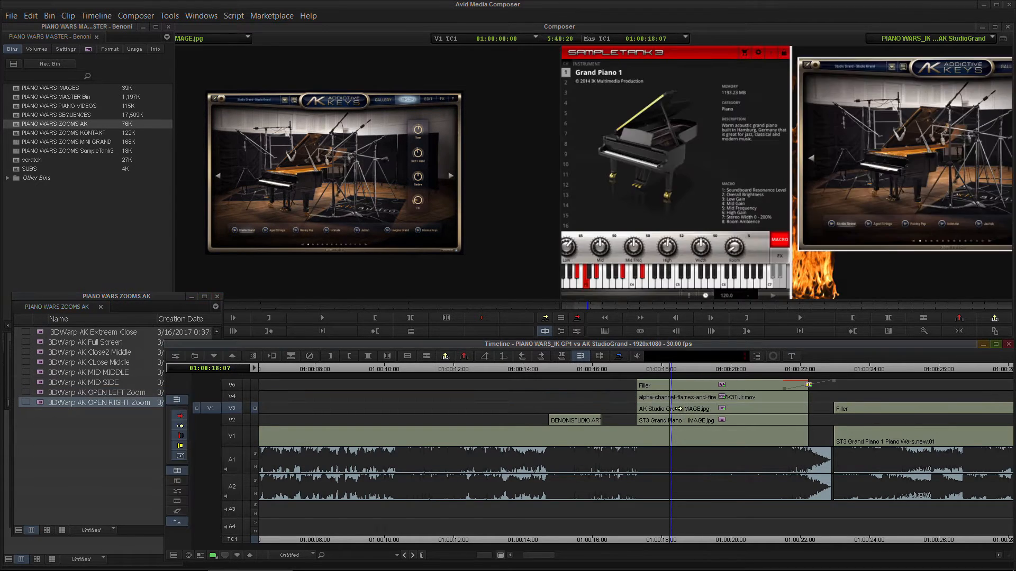
# - Preview the intro composite with monitoring raised to V5, and return monitoring to V3 with the AK Studio Grand image selected
pyautogui.moveTo(672, 372); pyautogui.dragTo(715, 365)
pyautogui.moveTo(763, 363)
pyautogui.mouseDown()
pyautogui.moveTo(788, 365)
pyautogui.moveTo(774, 365)
pyautogui.mouseUp()
pyautogui.click(255, 388)
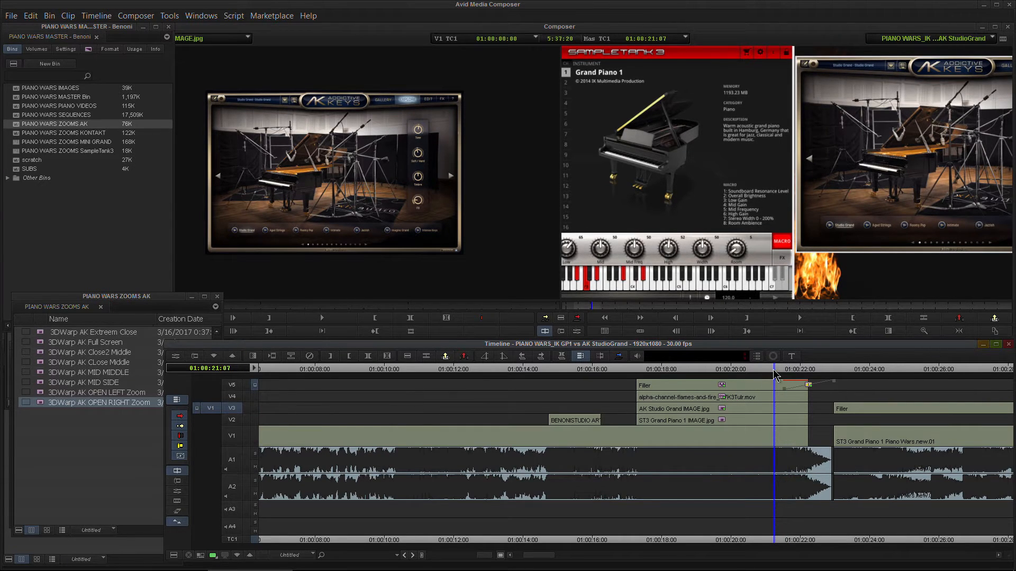
pyautogui.moveTo(750, 370)
pyautogui.mouseDown()
pyautogui.moveTo(725, 368)
pyautogui.moveTo(764, 364)
pyautogui.mouseUp()
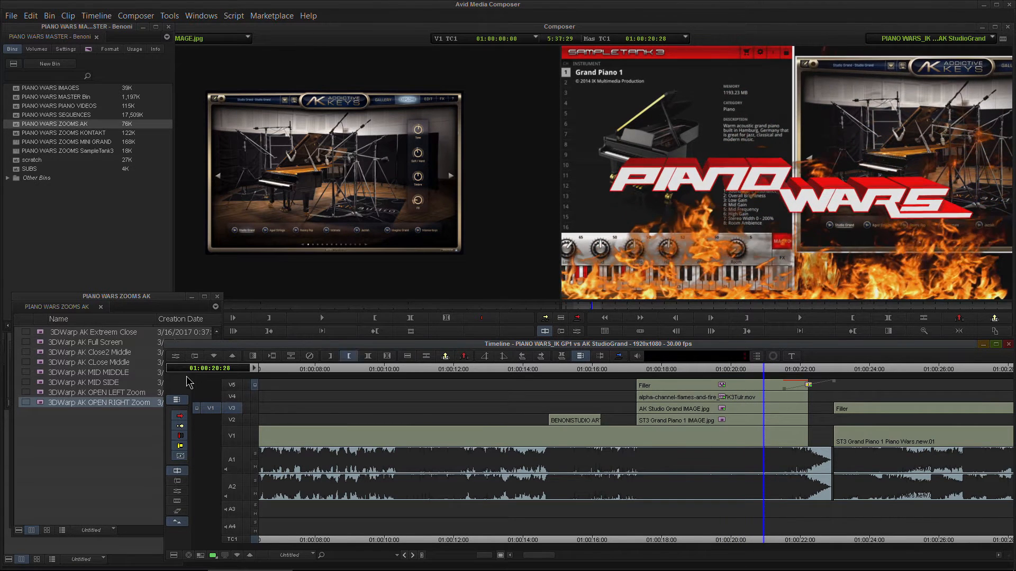
pyautogui.click(254, 408)
pyautogui.click(652, 413)
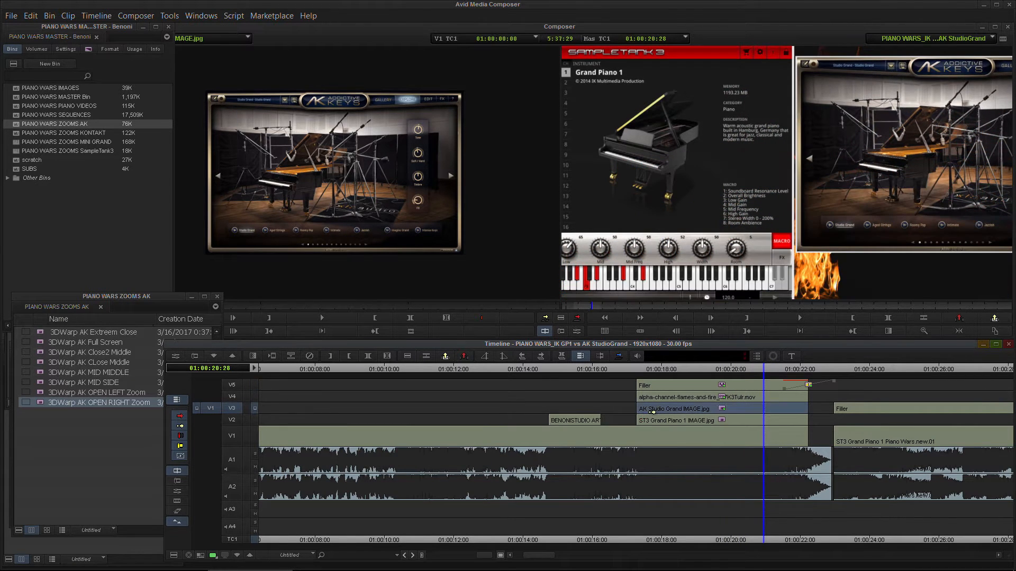
# - Set Position X to 371 on the last keyframe of the AK Studio Grand image's 3DWarp effect on V3
pyautogui.keyDown('ctrl'); pyautogui.click(654, 384); pyautogui.keyUp('ctrl')
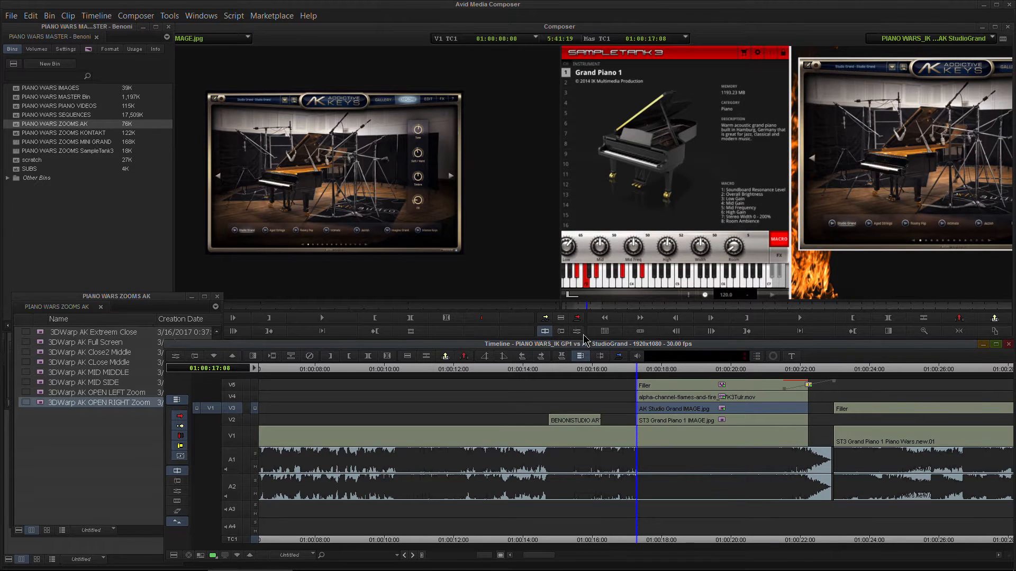
pyautogui.click(578, 332)
pyautogui.moveTo(623, 72); pyautogui.dragTo(306, 63)
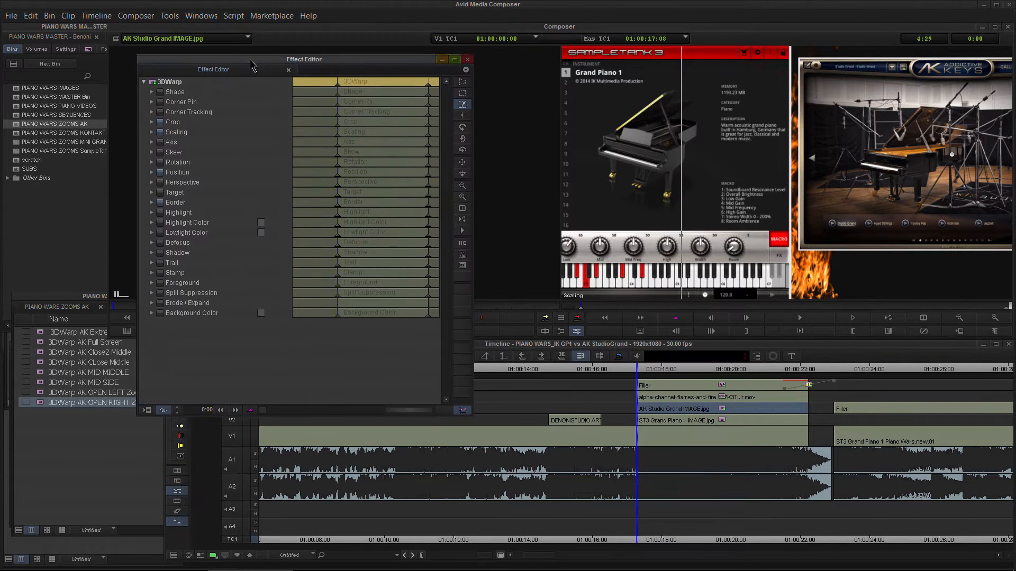
pyautogui.click(430, 90)
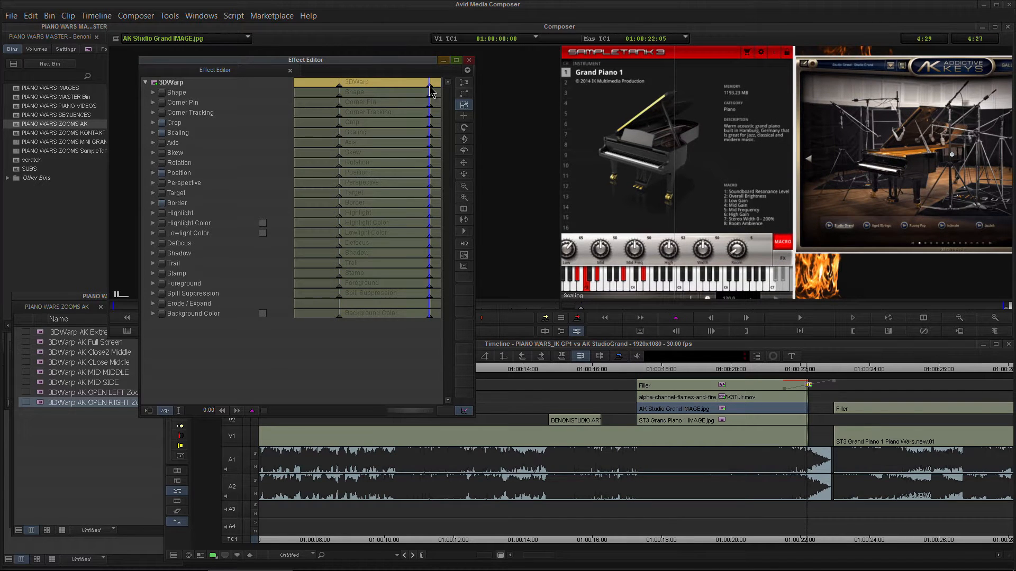
pyautogui.press('Right')
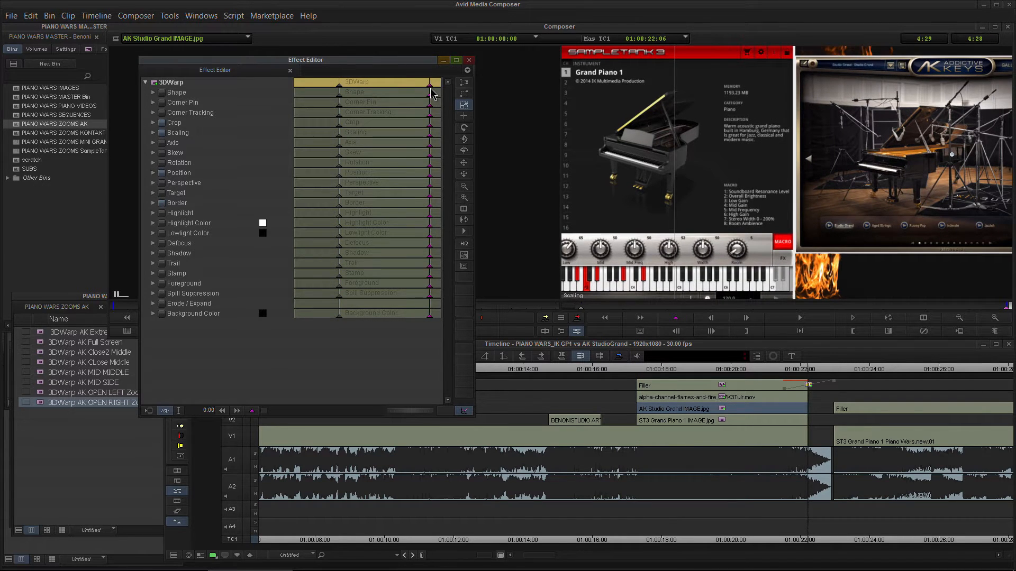
pyautogui.click(154, 174)
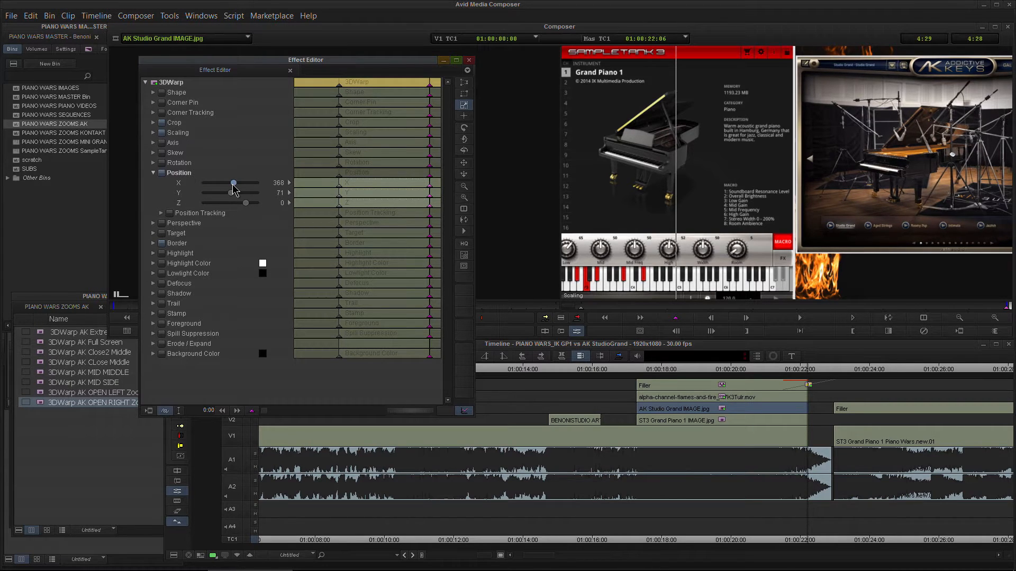
pyautogui.moveTo(233, 186); pyautogui.dragTo(234, 188)
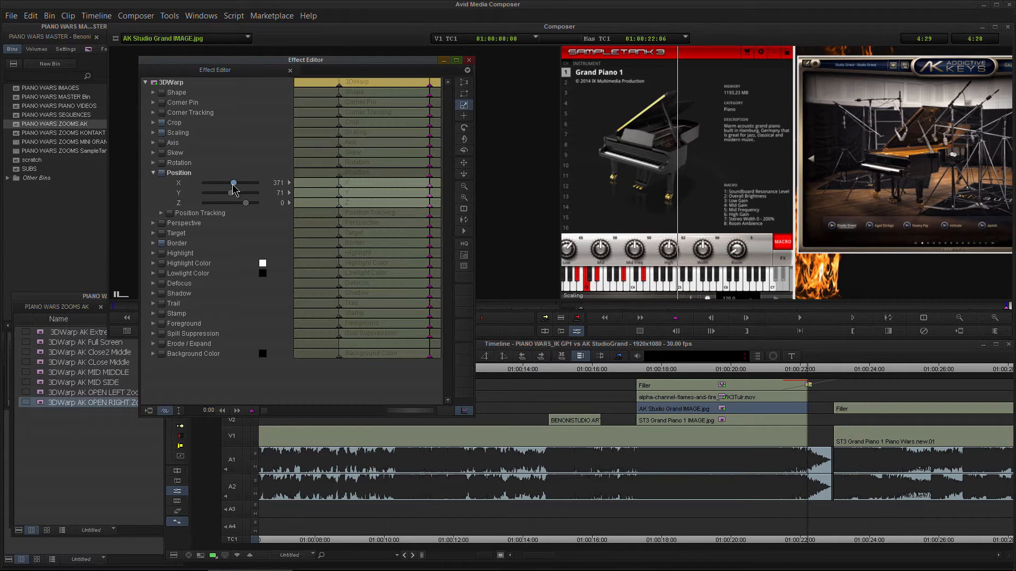
pyautogui.click(391, 84)
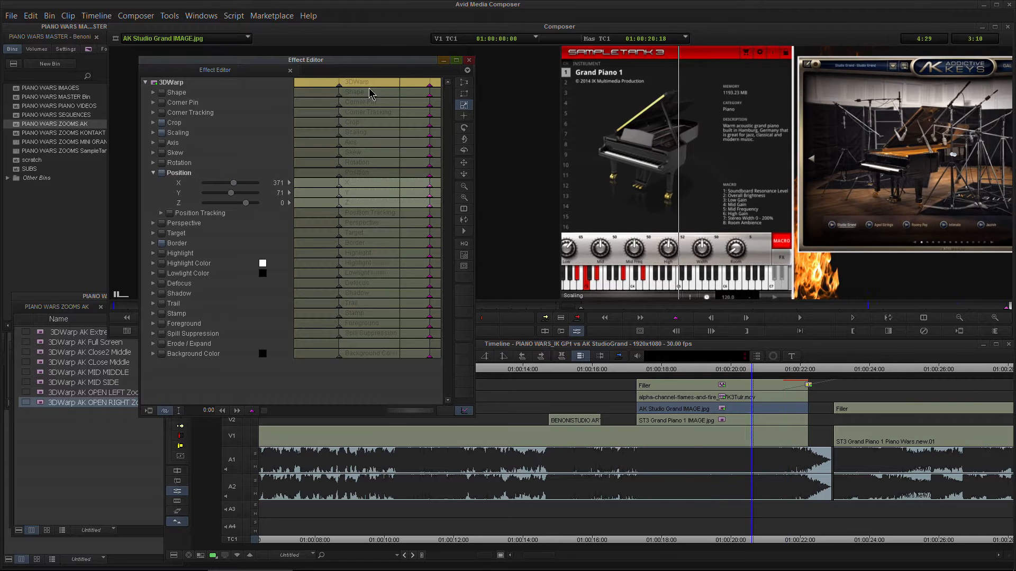
pyautogui.click(429, 86)
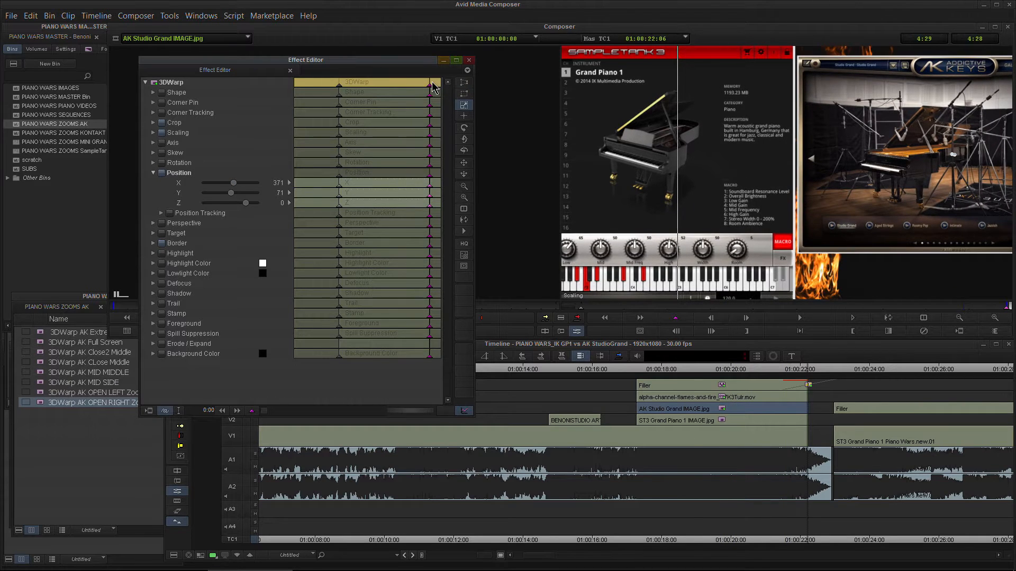
# - Set Position X to -380 on the last 3DWarp keyframe of the ST3 Grand Piano 1 image on V2, and close the Effect Editor
pyautogui.click(660, 424)
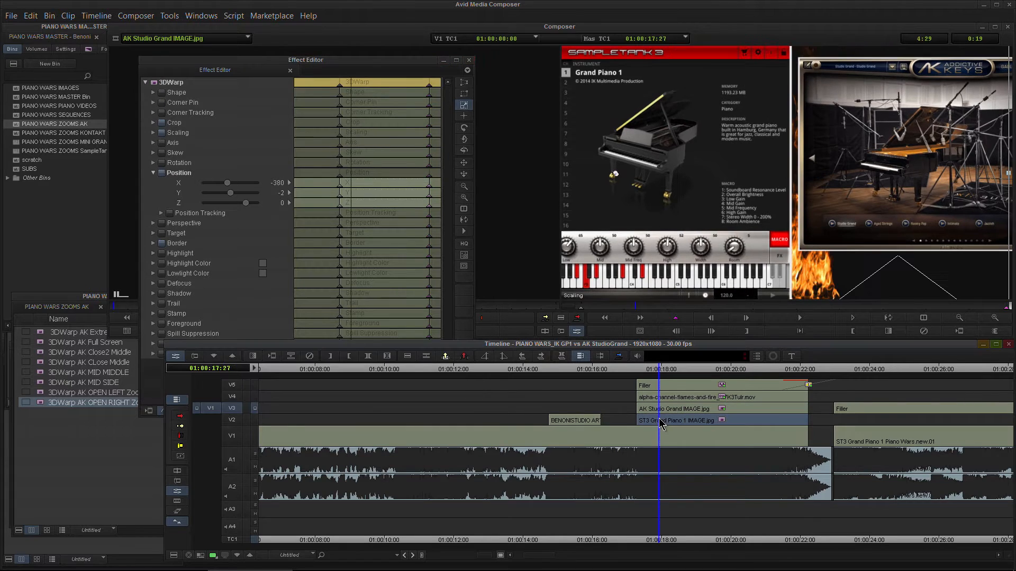
pyautogui.click(429, 85)
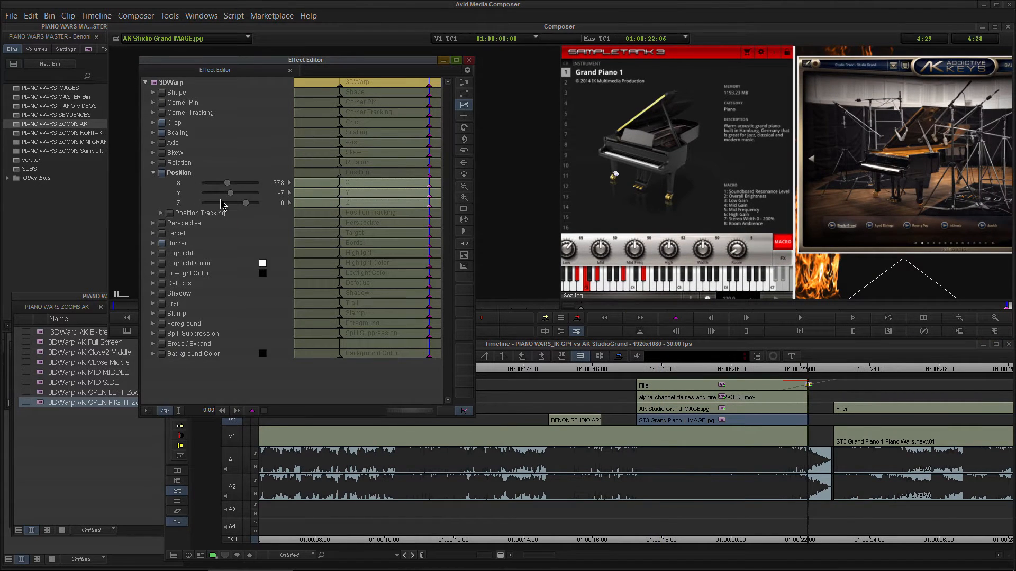
pyautogui.press('Left')
pyautogui.press('Left')
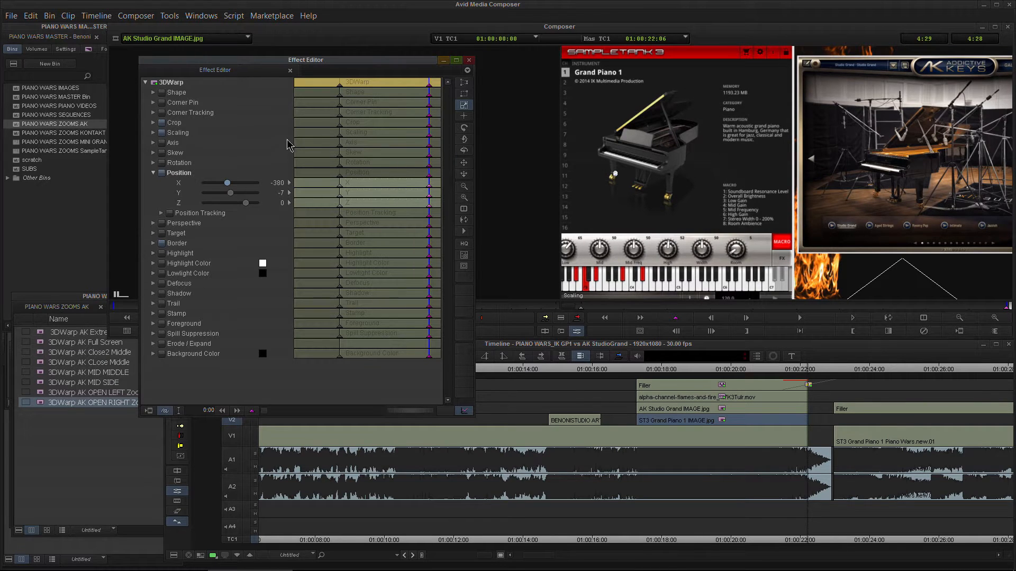
pyautogui.click(469, 60)
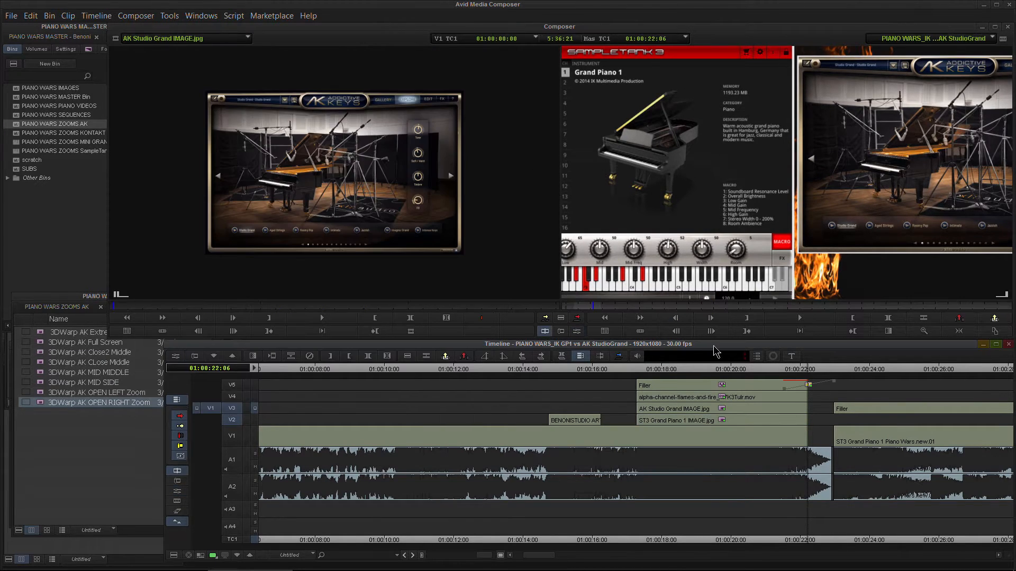
# - Return the playhead to the start of the intro composite at 01:00:17:08 and raise monitoring to V5
pyautogui.moveTo(693, 369)
pyautogui.mouseDown()
pyautogui.moveTo(675, 372)
pyautogui.moveTo(756, 364)
pyautogui.moveTo(697, 369)
pyautogui.moveTo(710, 369)
pyautogui.mouseUp()
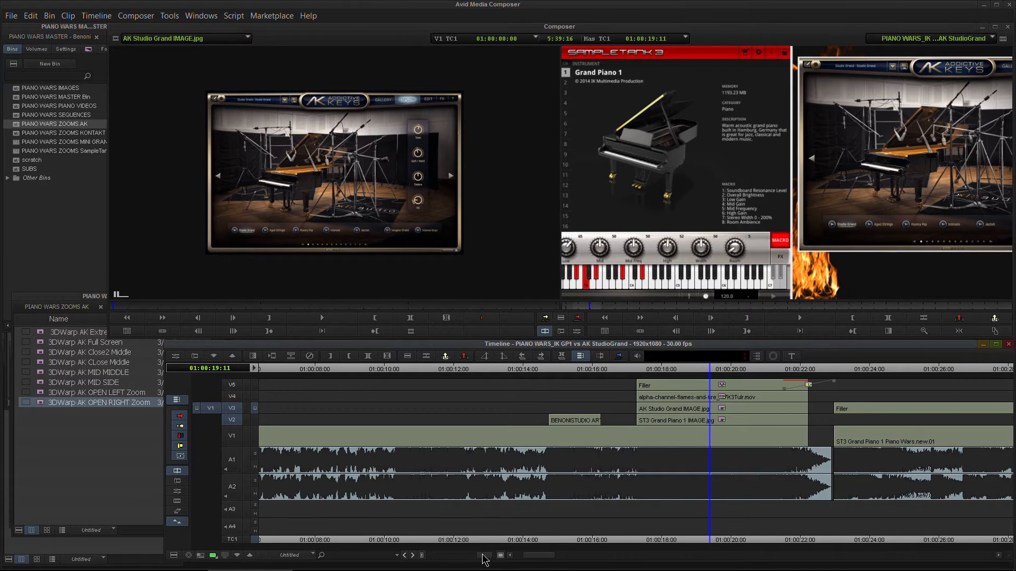
pyautogui.moveTo(483, 555); pyautogui.dragTo(480, 556)
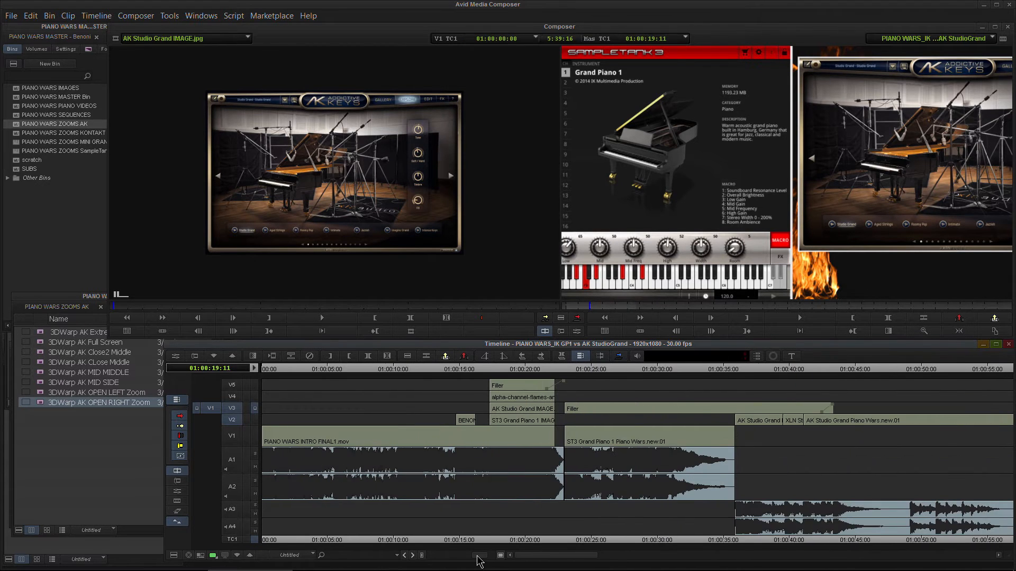
pyautogui.click(492, 371)
pyautogui.moveTo(492, 372); pyautogui.dragTo(476, 369)
pyautogui.click(254, 385)
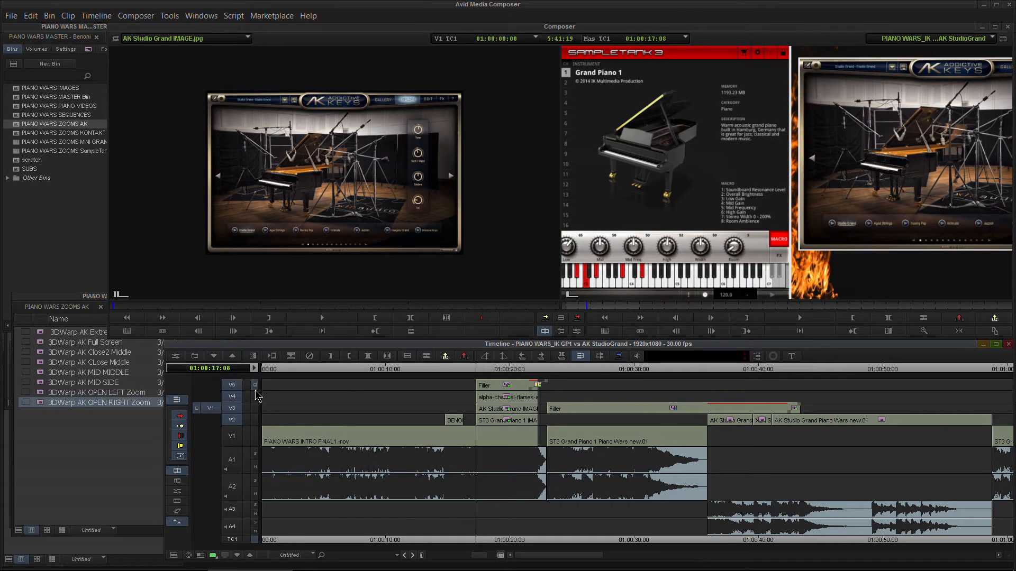
# - Mark the intro composite from 01:00:17:08 to 01:00:23:04 and run ExpertRender In/Out on it
pyautogui.moveTo(545, 370); pyautogui.dragTo(550, 370)
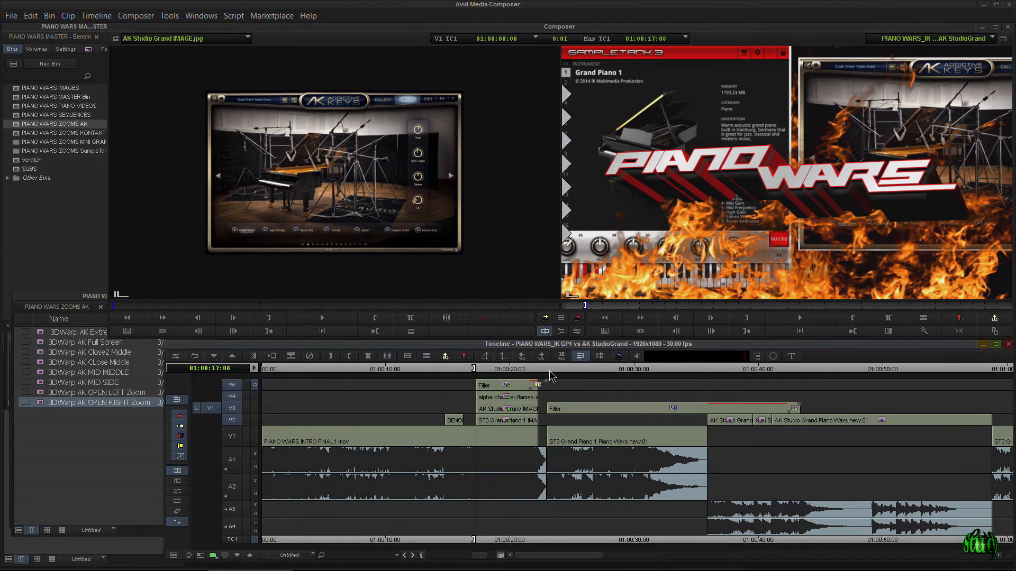
pyautogui.rightClick(510, 382)
pyautogui.moveTo(585, 199)
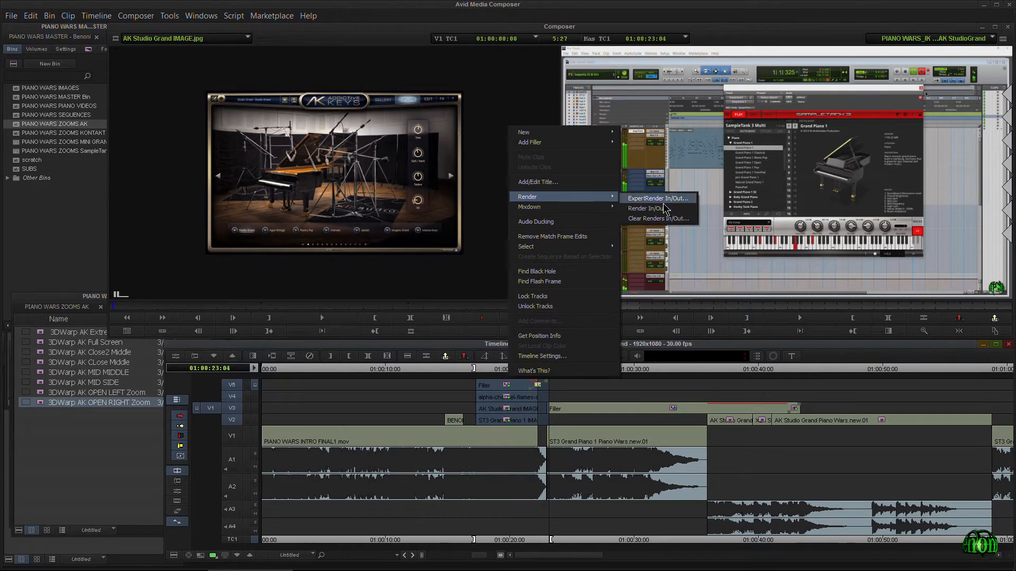
pyautogui.click(648, 197)
pyautogui.click(521, 315)
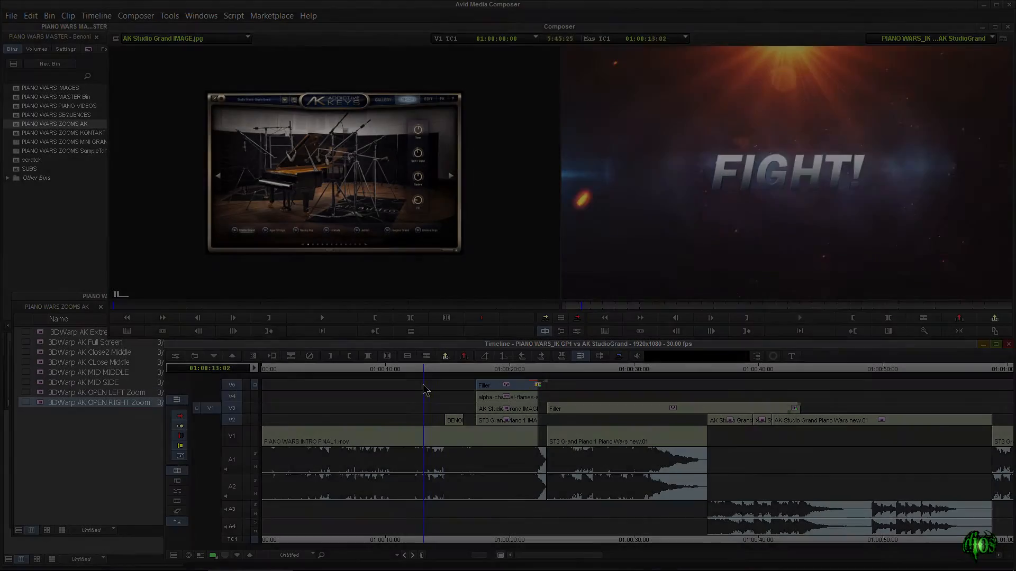
# - Play back the rendered intro from 01:00:13:02 and check the AK Studio Grand clip near 01:00:50:05
pyautogui.press('space')
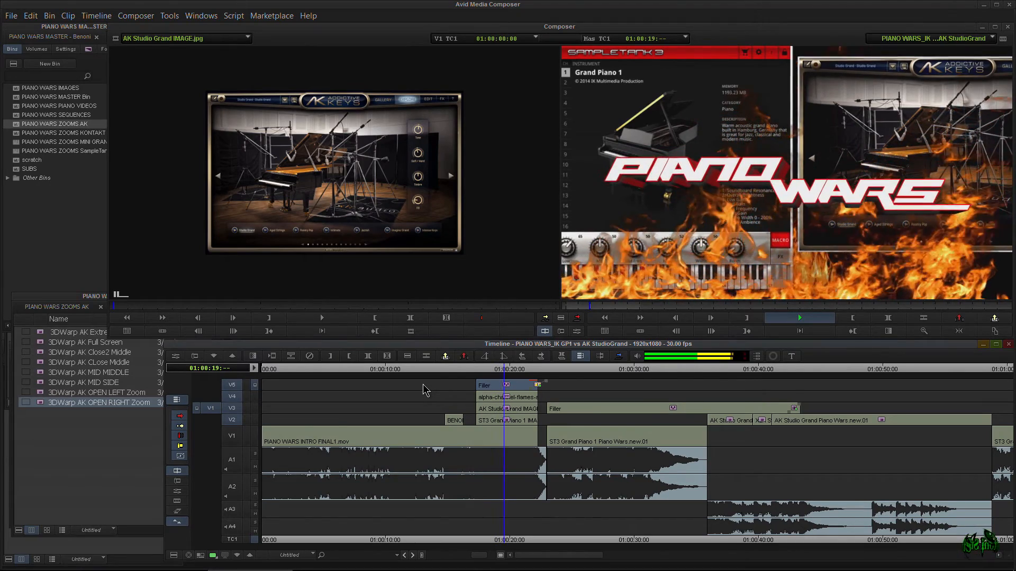
pyautogui.press('space')
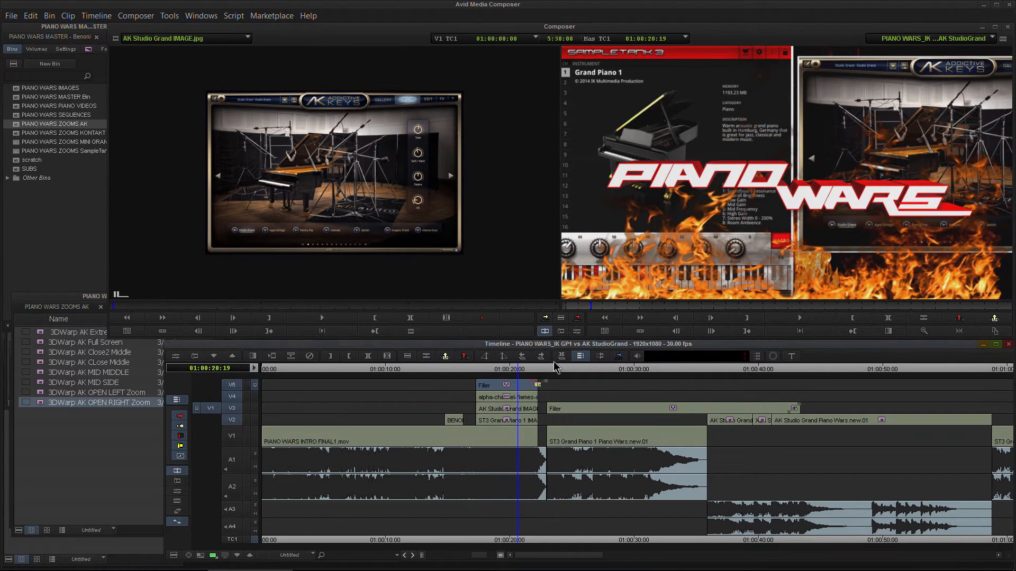
pyautogui.click(858, 402)
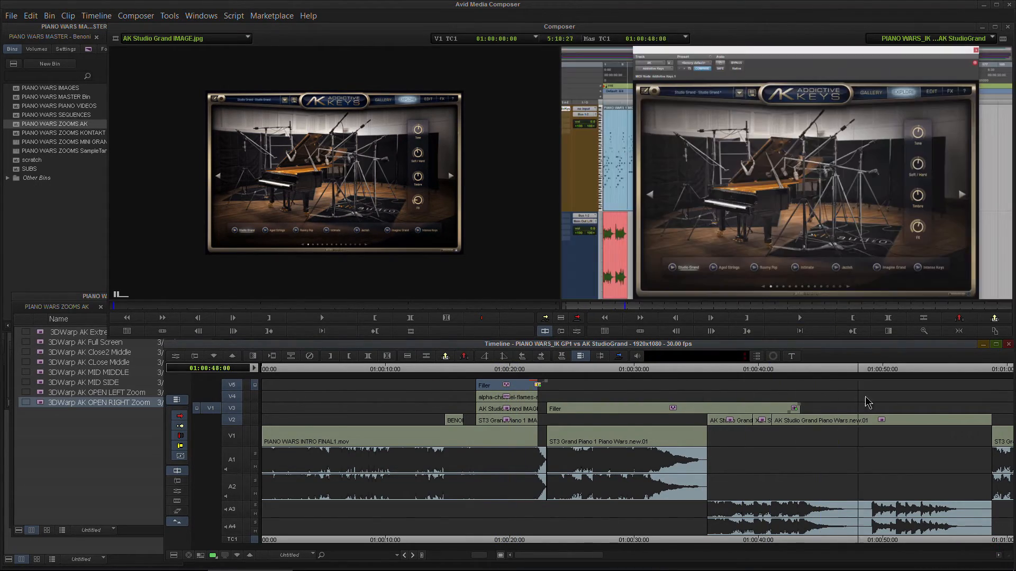
pyautogui.click(885, 402)
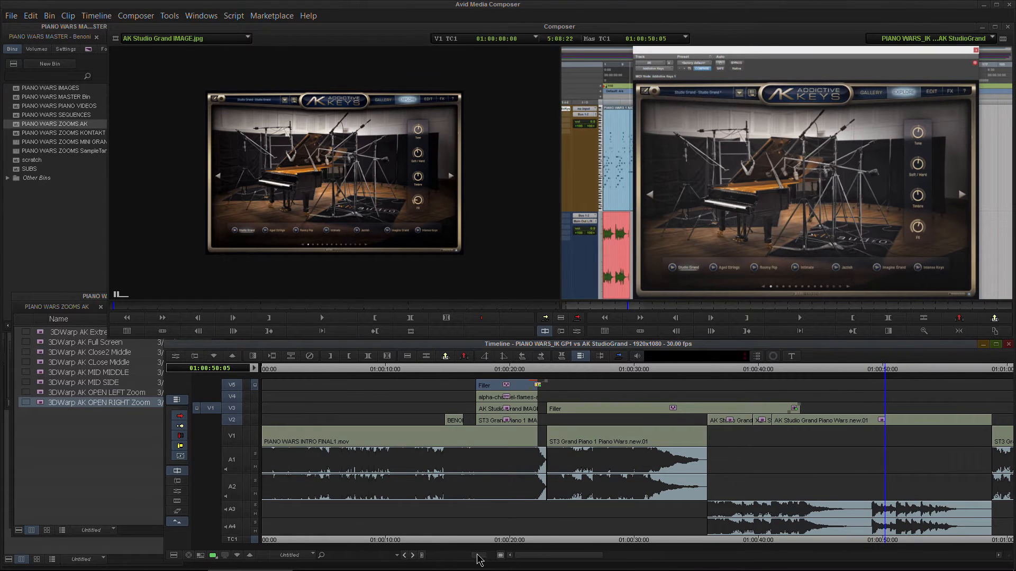
# - Check the outro composite at 01:05:38:19 against the intro composite, and return the playhead to 01:00:17:08
pyautogui.moveTo(478, 555); pyautogui.dragTo(464, 555)
pyautogui.moveTo(606, 370); pyautogui.dragTo(356, 389)
pyautogui.moveTo(468, 557); pyautogui.dragTo(421, 560)
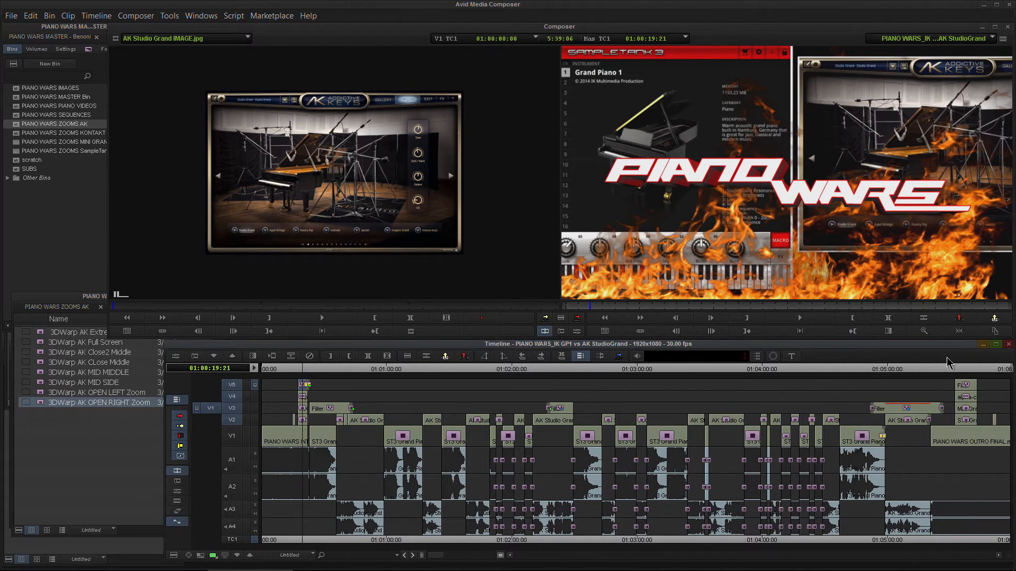
pyautogui.click(969, 370)
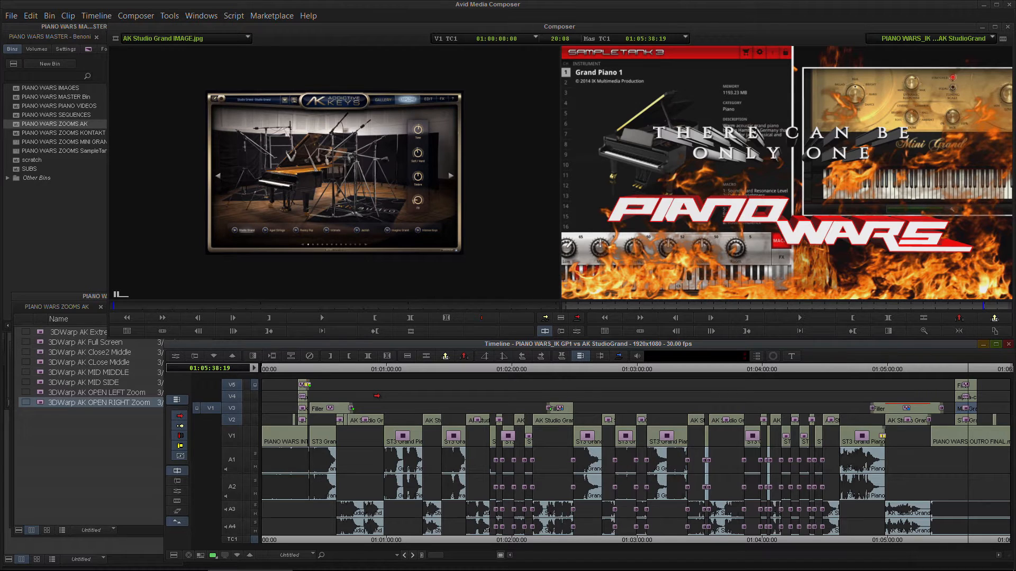
pyautogui.click(300, 370)
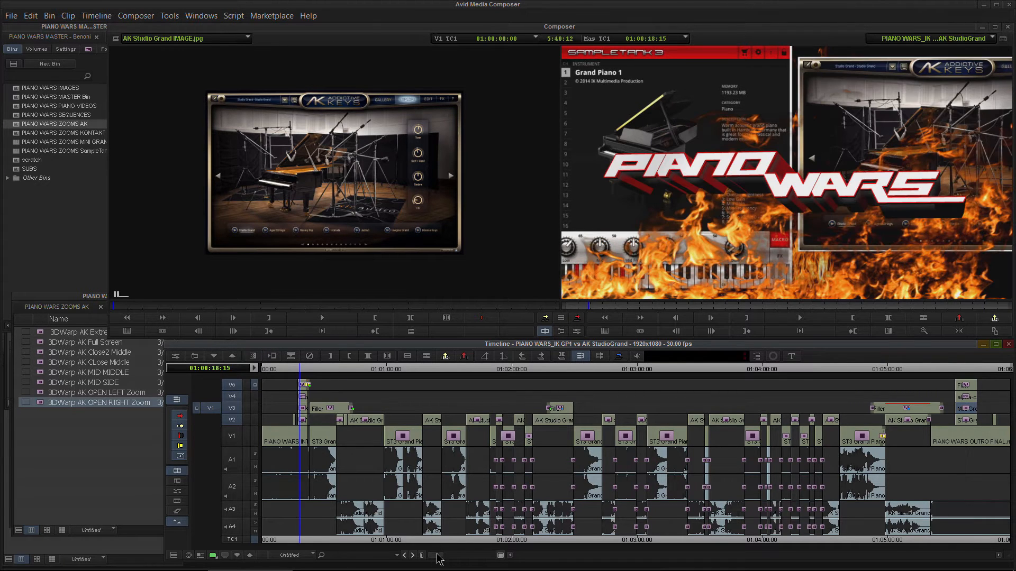
pyautogui.moveTo(437, 557); pyautogui.dragTo(481, 557)
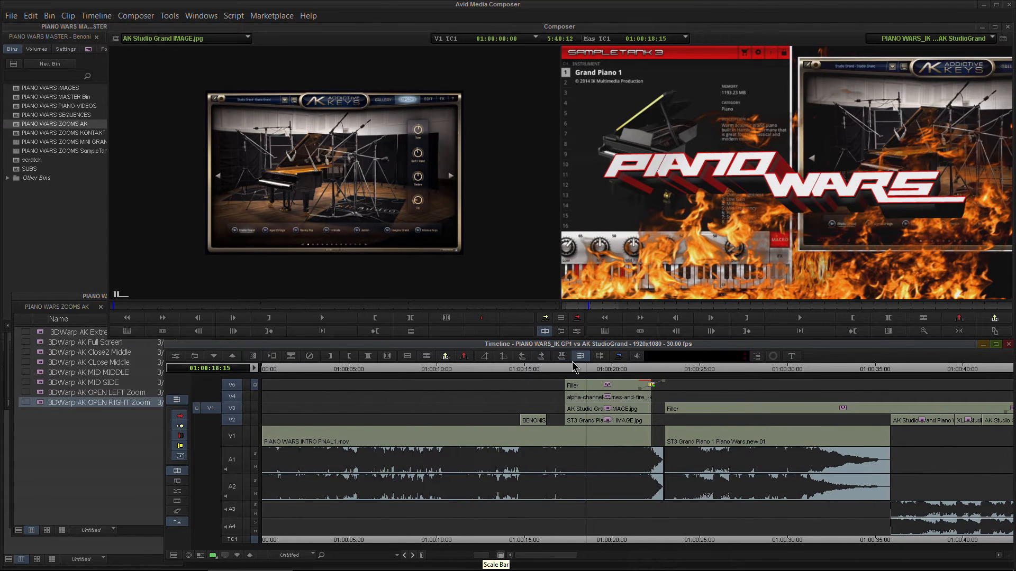
pyautogui.moveTo(579, 370); pyautogui.dragTo(570, 372)
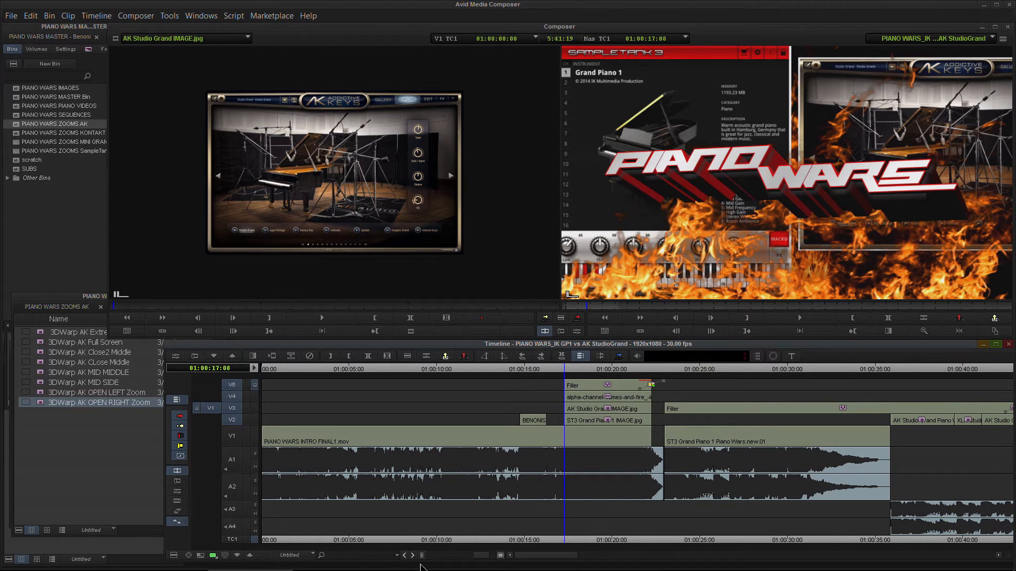
# - Select the ST3 Grand Piano 1 image on V2 and mark In at 01:00:17:08 and Out at 01:00:22:07 around the intro composite
pyautogui.moveTo(481, 555)
pyautogui.mouseDown()
pyautogui.moveTo(423, 557)
pyautogui.moveTo(484, 556)
pyautogui.mouseUp()
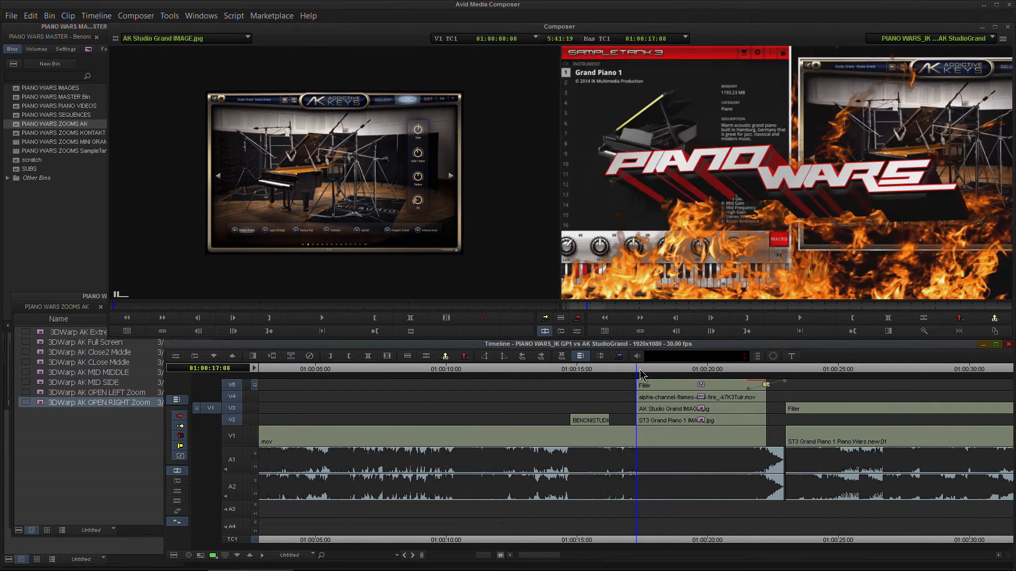
pyautogui.click(234, 398)
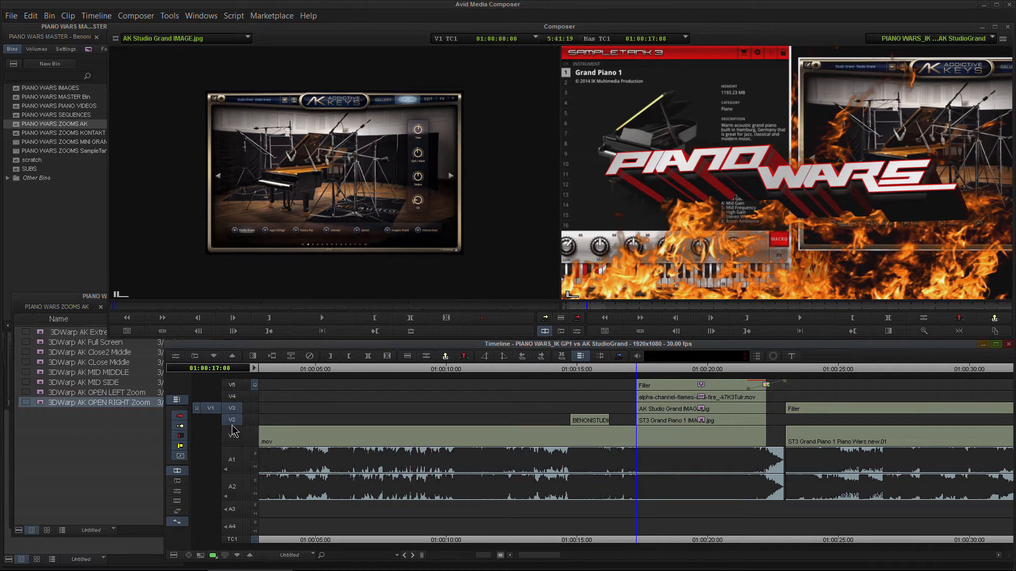
pyautogui.click(667, 428)
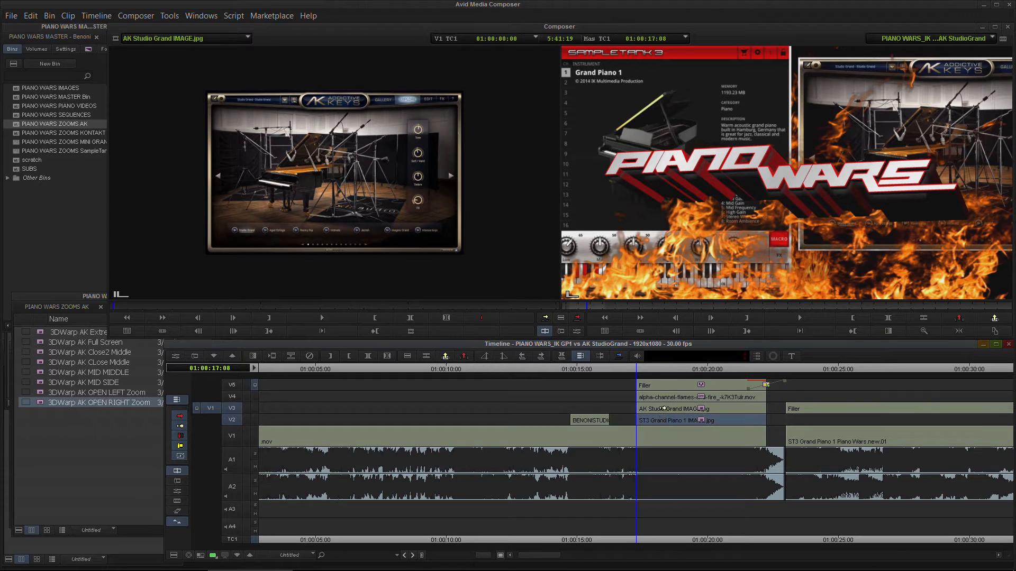
pyautogui.click(636, 369)
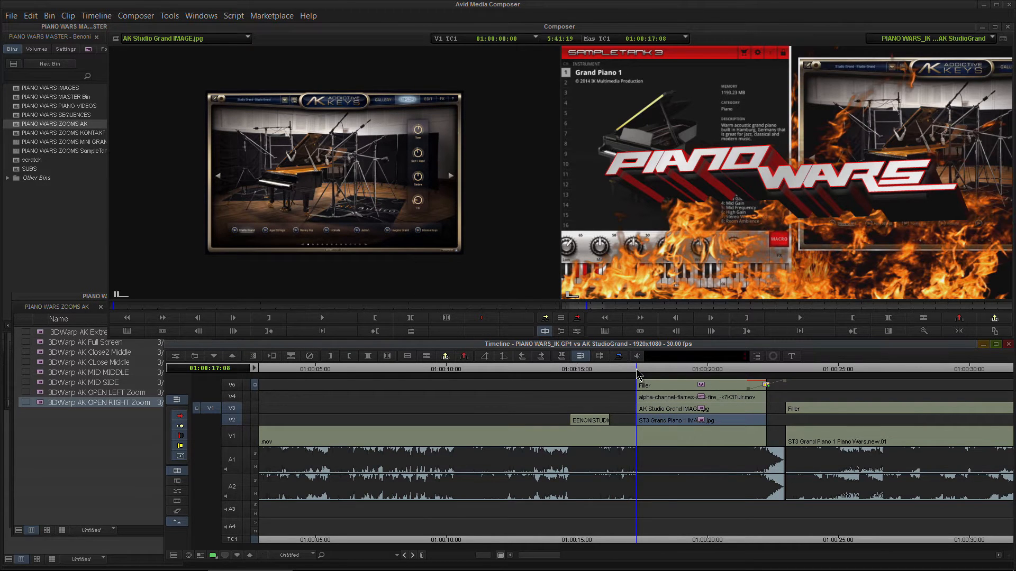
pyautogui.press('i')
pyautogui.click(766, 373)
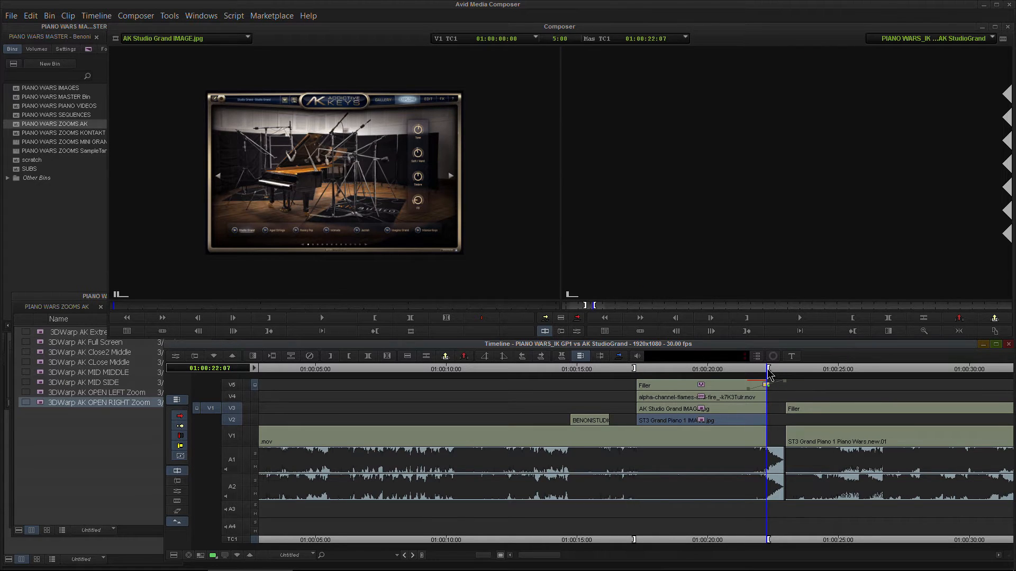
pyautogui.press('o')
# - Open the SUBS bin and store the marked V2 and V3 intro composite images there as a subsequence
pyautogui.moveTo(487, 559); pyautogui.dragTo(464, 556)
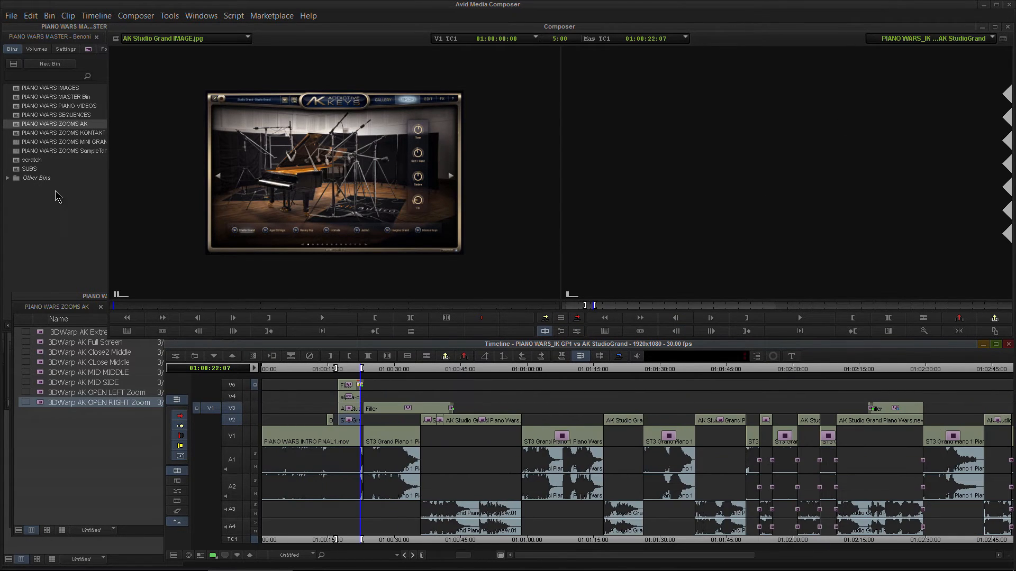
pyautogui.click(15, 115)
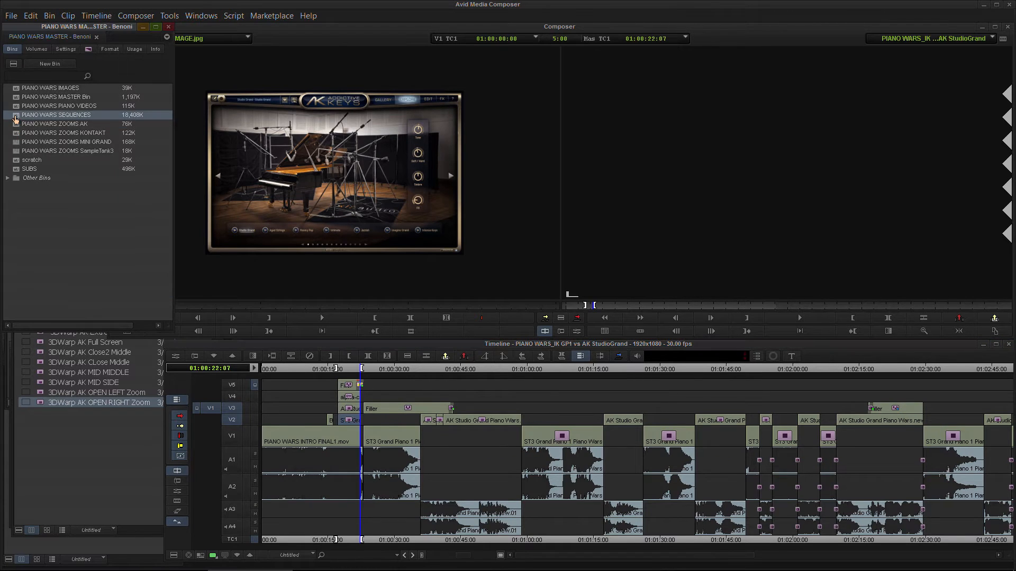
pyautogui.doubleClick(16, 169)
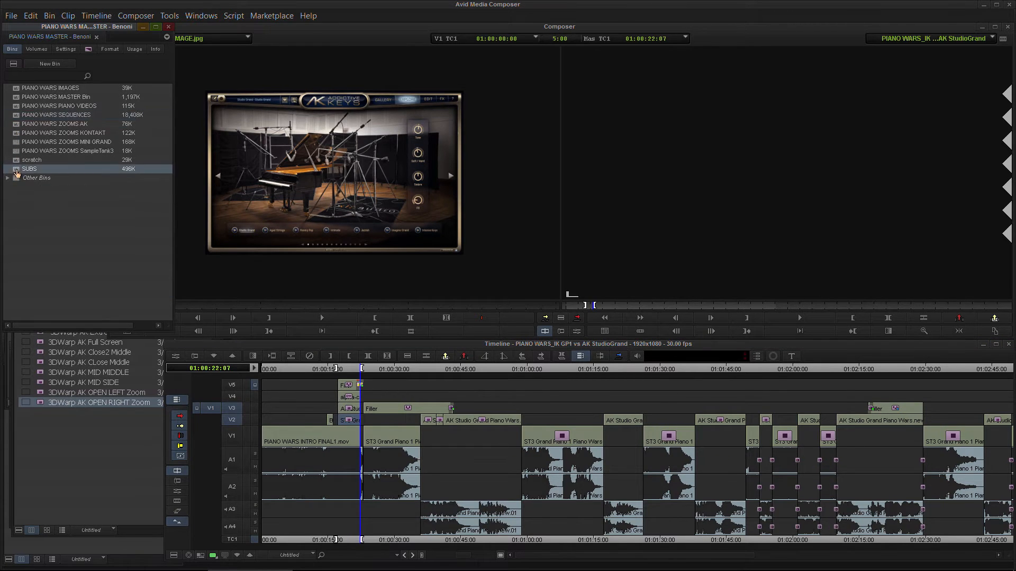
pyautogui.moveTo(66, 214); pyautogui.dragTo(73, 224)
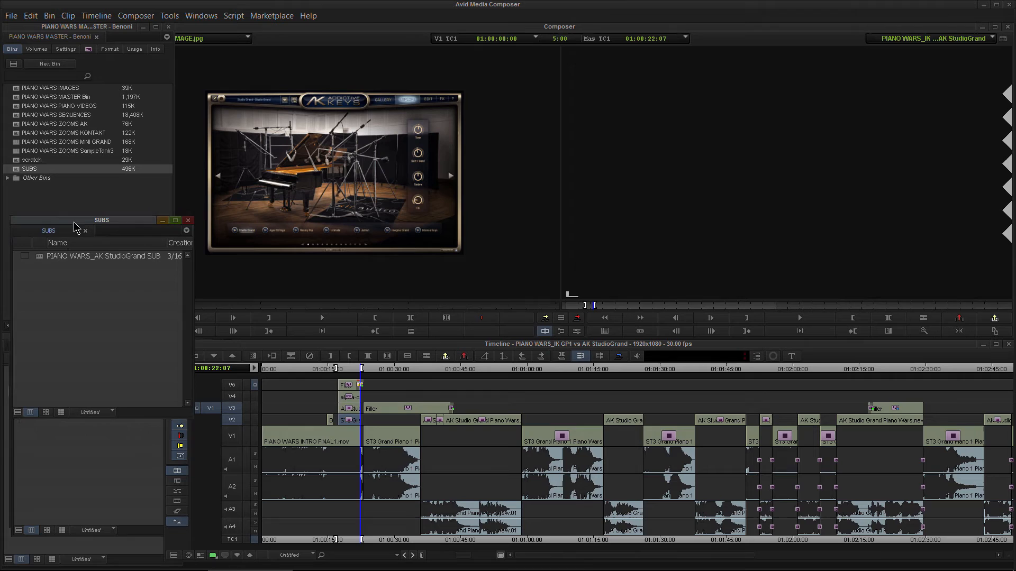
pyautogui.click(1003, 42)
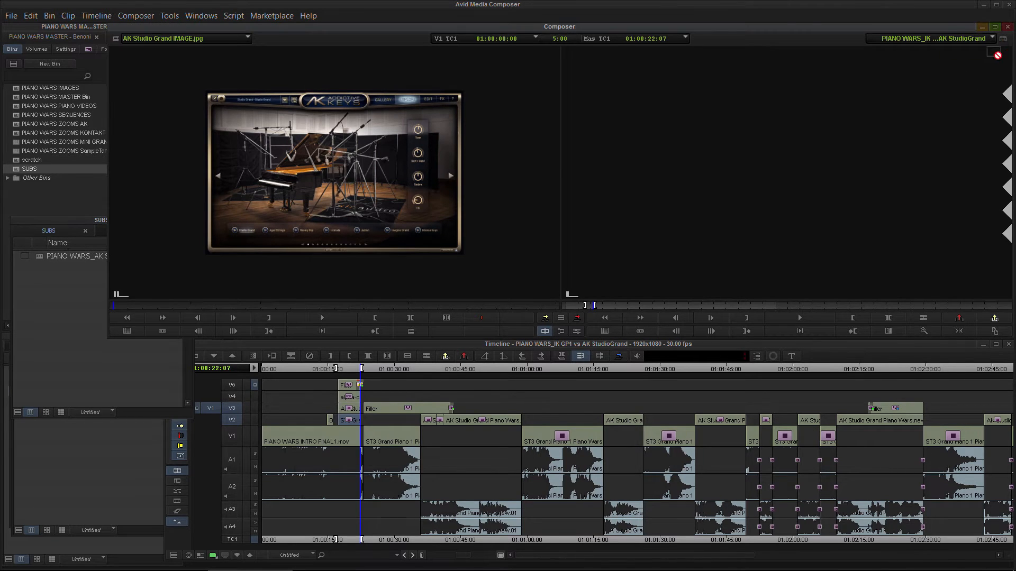
pyautogui.moveTo(80, 339); pyautogui.dragTo(80, 339)
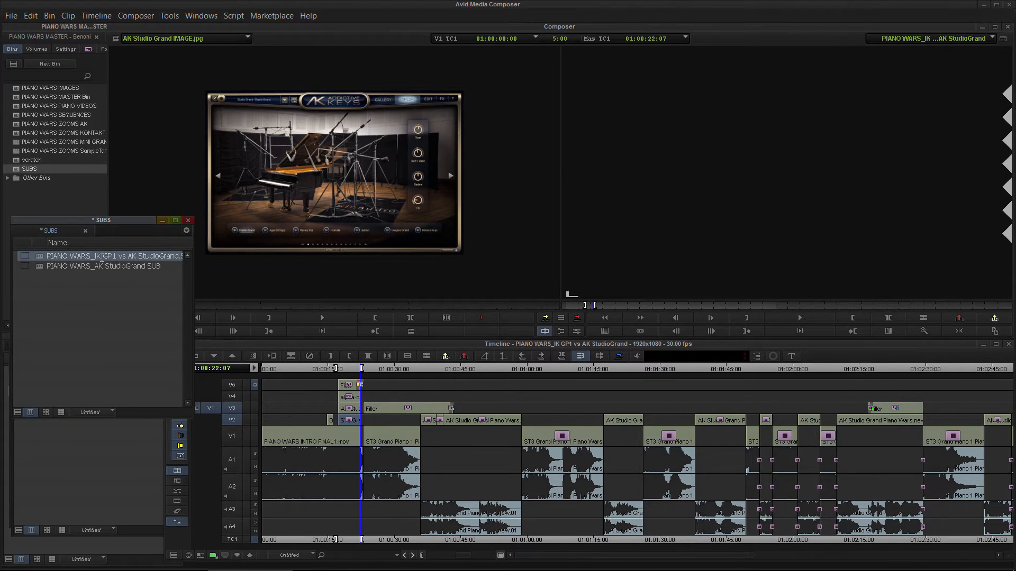
# - Rename the new subsequence in the SUBS bin as PIANO WARS_IK GP1 vs AK IMAGES
pyautogui.click(168, 256)
pyautogui.click(178, 258)
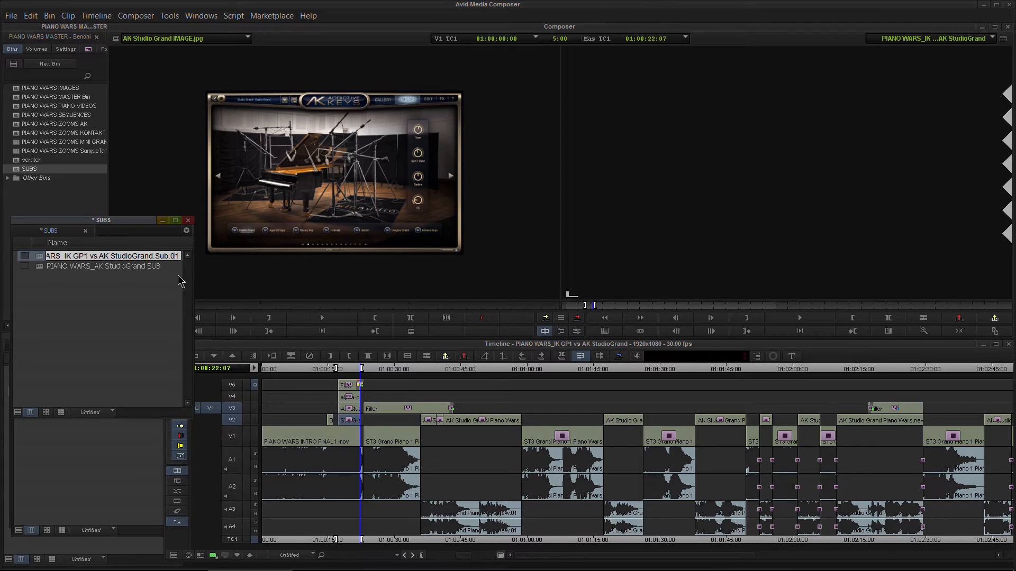
pyautogui.press('BackSpace')
pyautogui.press('BackSpace')
pyautogui.press('BackSpace')
pyautogui.press('BackSpace')
pyautogui.press('BackSpace')
pyautogui.press('BackSpace')
pyautogui.press('BackSpace')
pyautogui.press('BackSpace')
pyautogui.press('BackSpace')
pyautogui.press('BackSpace')
pyautogui.press('BackSpace')
pyautogui.press('BackSpace')
pyautogui.press('BackSpace')
pyautogui.press('BackSpace')
pyautogui.press('BackSpace')
pyautogui.press('BackSpace')
pyautogui.press('BackSpace')
pyautogui.press('BackSpace')
pyautogui.press('BackSpace')
pyautogui.press('BackSpace')
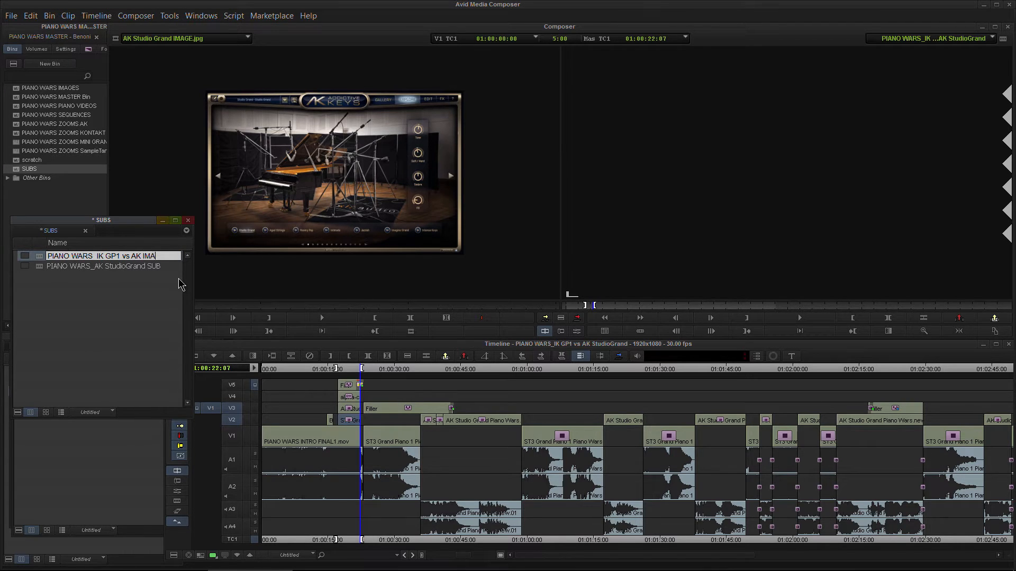
pyautogui.click(122, 338)
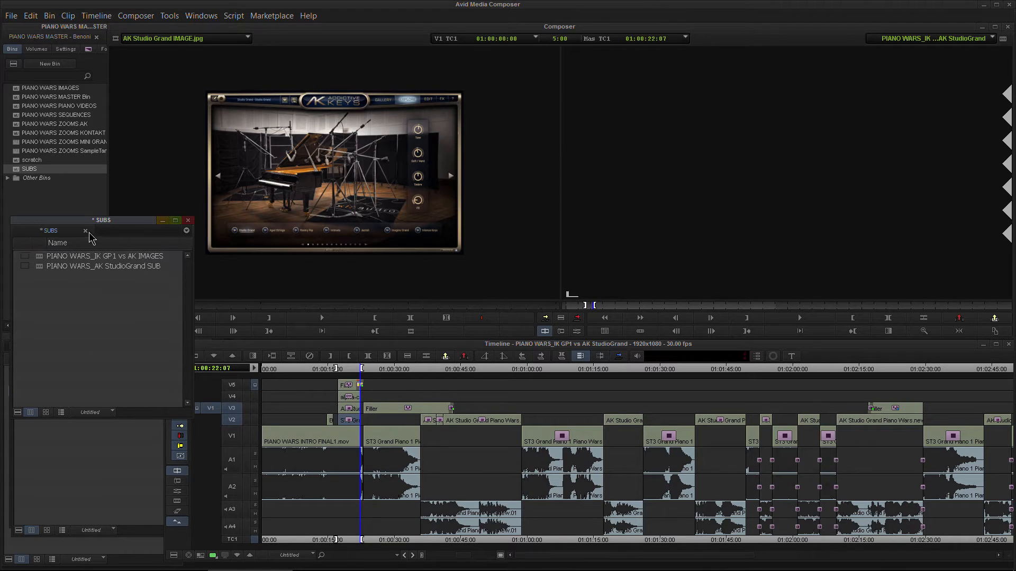
# - Save the SUBS bin, then load the PIANO WARS_IK GP1 vs AK IMAGES subsequence in the timeline and scrub it to 01:00:18:07
pyautogui.moveTo(97, 221); pyautogui.dragTo(99, 228)
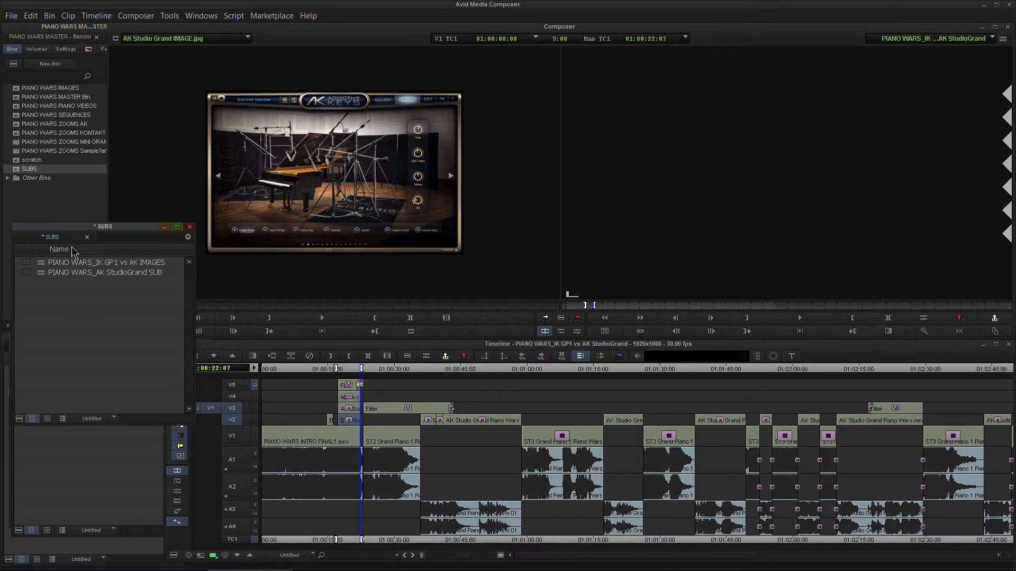
pyautogui.hotkey('ctrl', 's')
pyautogui.doubleClick(43, 264)
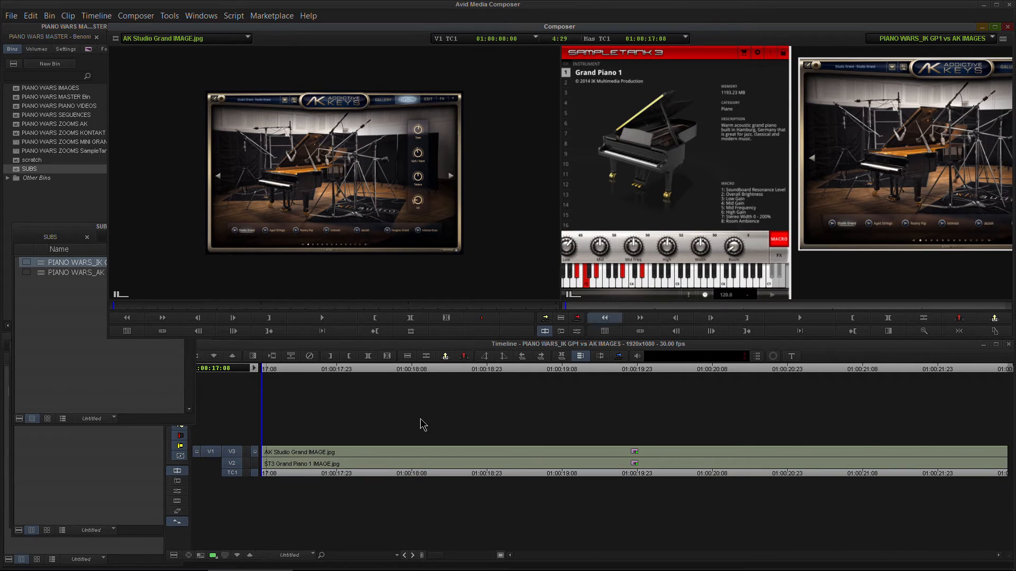
pyautogui.moveTo(277, 368); pyautogui.dragTo(321, 386)
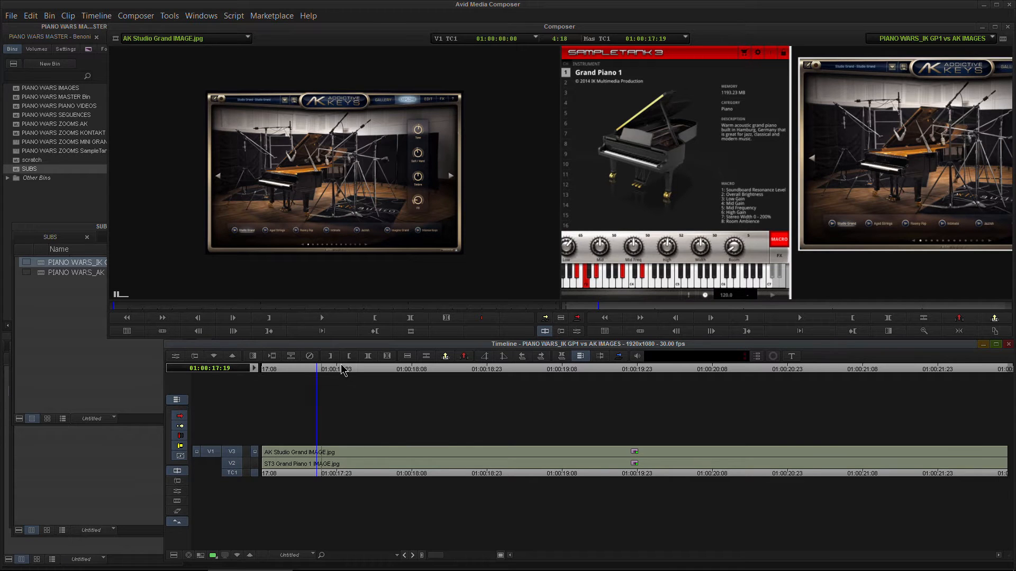
pyautogui.moveTo(343, 370); pyautogui.dragTo(408, 396)
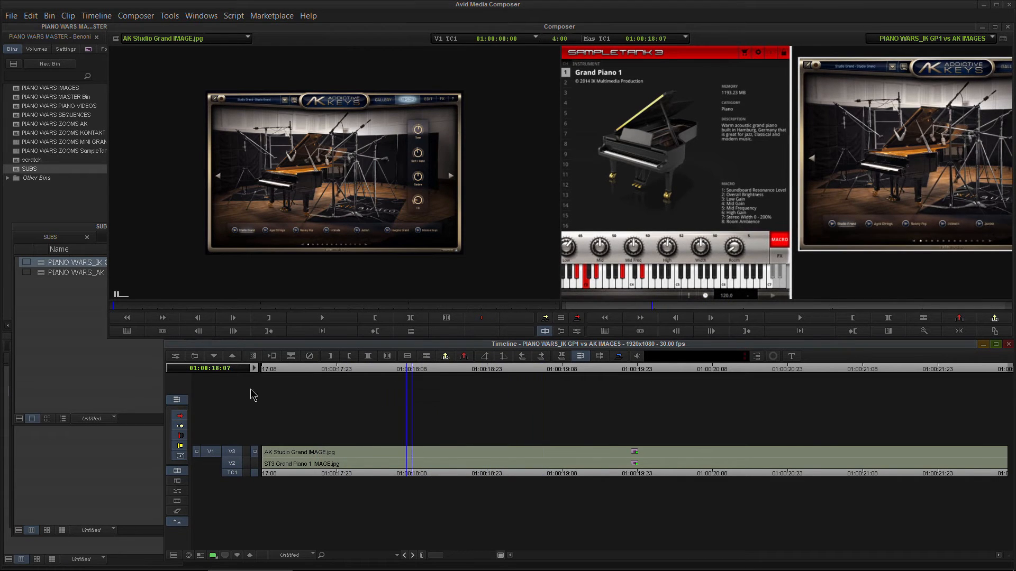
# - Load the AK IMAGES subsequence as source and reopen the PIANO WARS_IK GP1 vs AK StudioGrand sequence in the timeline
pyautogui.click(103, 483)
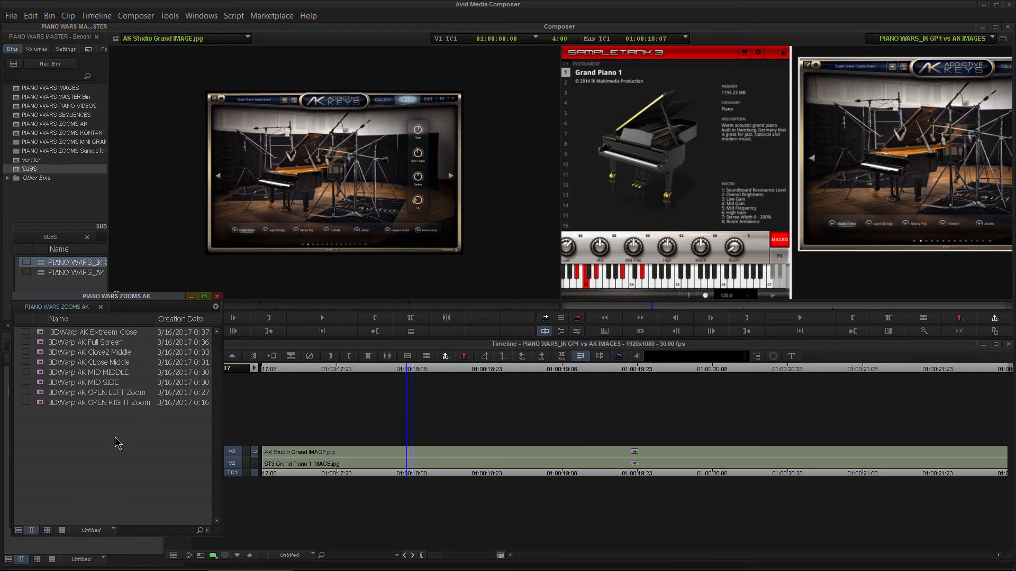
pyautogui.moveTo(86, 309); pyautogui.dragTo(94, 320)
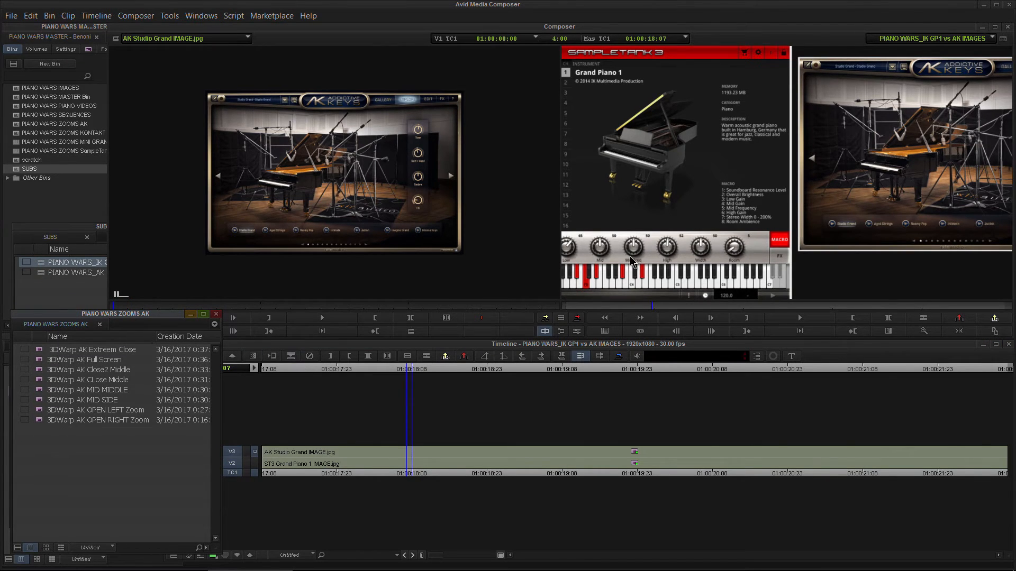
pyautogui.doubleClick(41, 265)
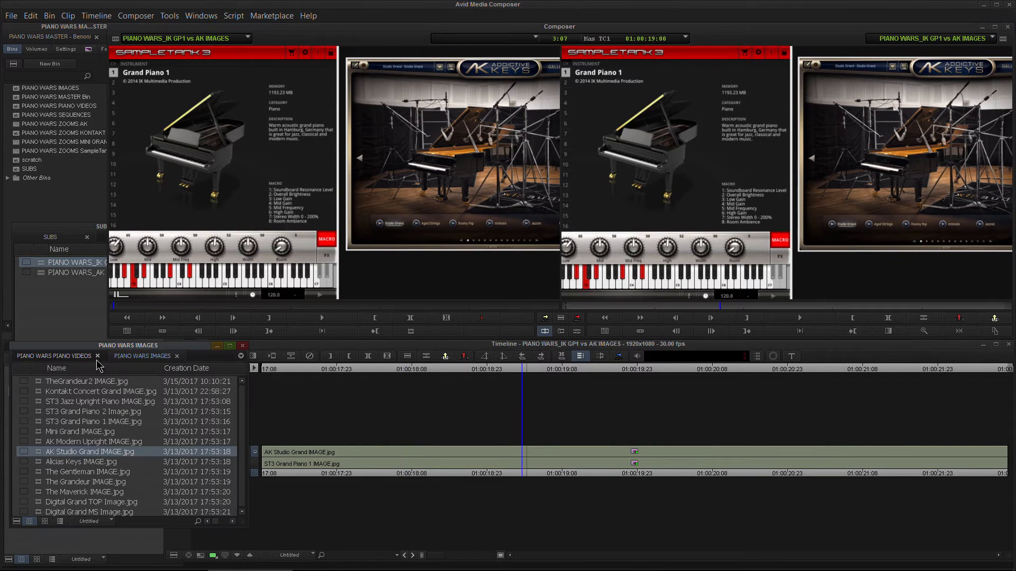
pyautogui.moveTo(108, 347)
pyautogui.mouseDown()
pyautogui.moveTo(144, 341)
pyautogui.moveTo(126, 353)
pyautogui.mouseUp()
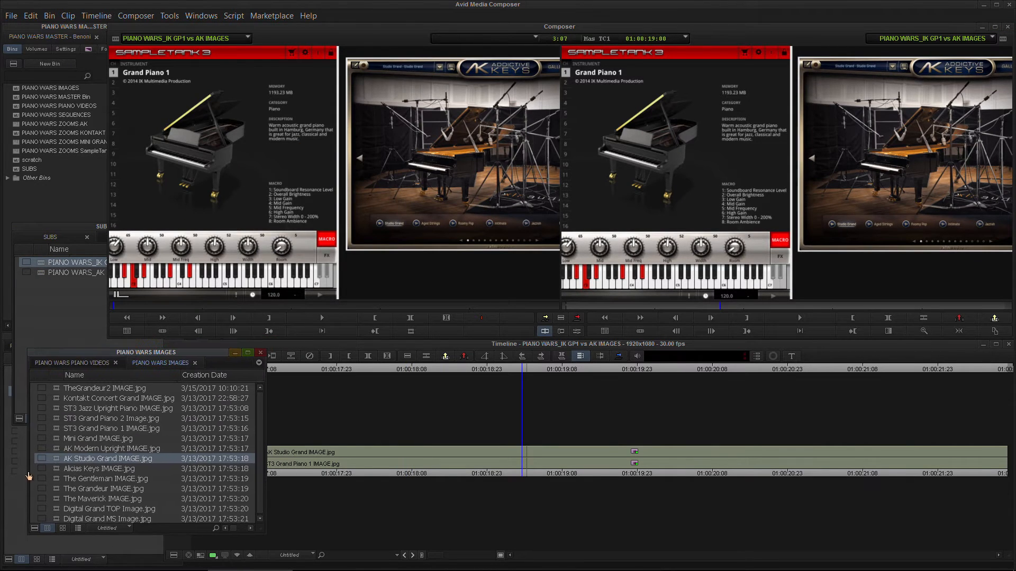
pyautogui.click(26, 472)
pyautogui.doubleClick(30, 372)
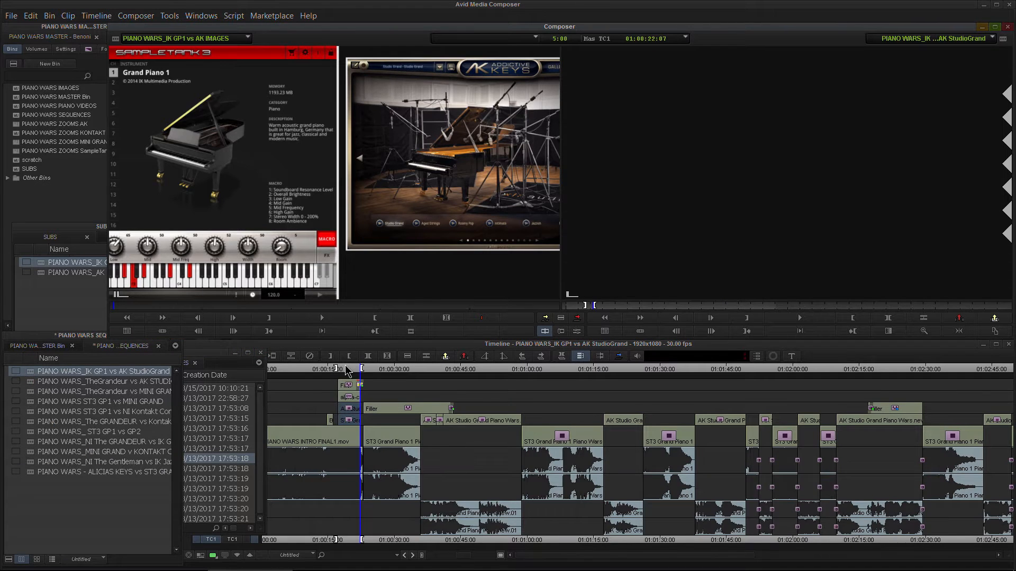
pyautogui.click(40, 271)
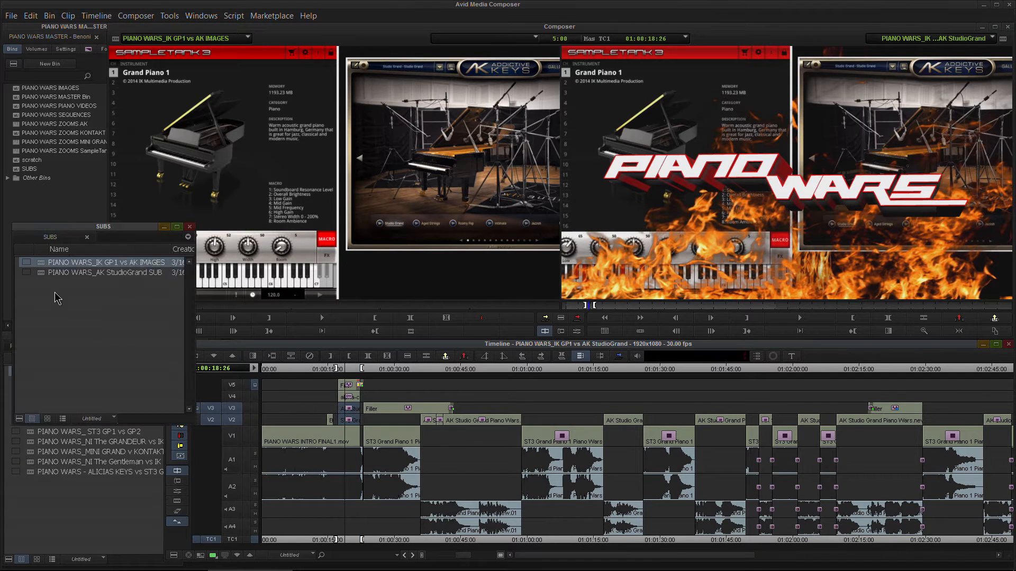
# - Overwrite the outro composite's V2 and V3 images from 01:05:32:07 with the full PIANO WARS_IK GP1 vs AK IMAGES subsequence
pyautogui.moveTo(465, 556); pyautogui.dragTo(398, 566)
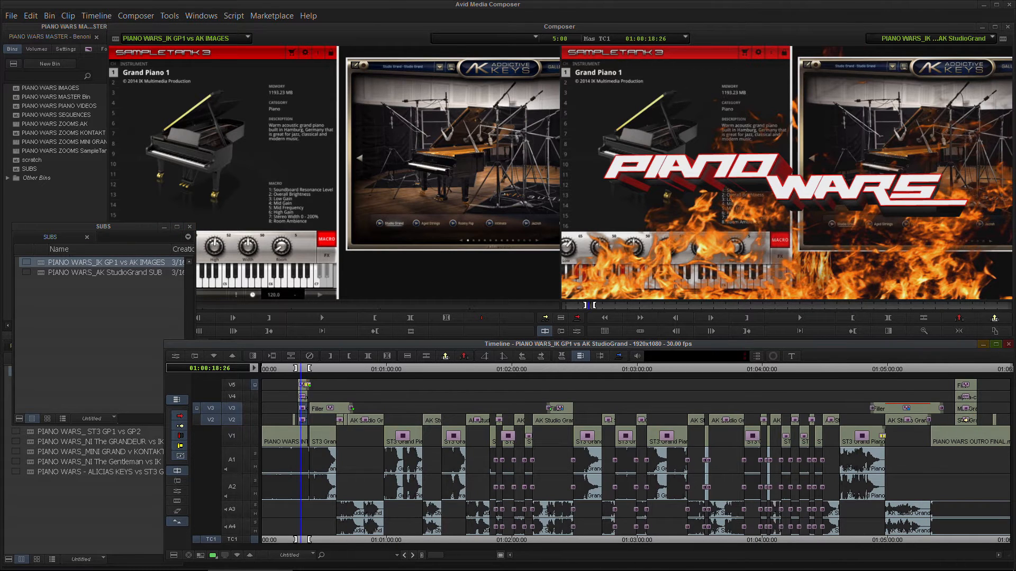
pyautogui.click(955, 371)
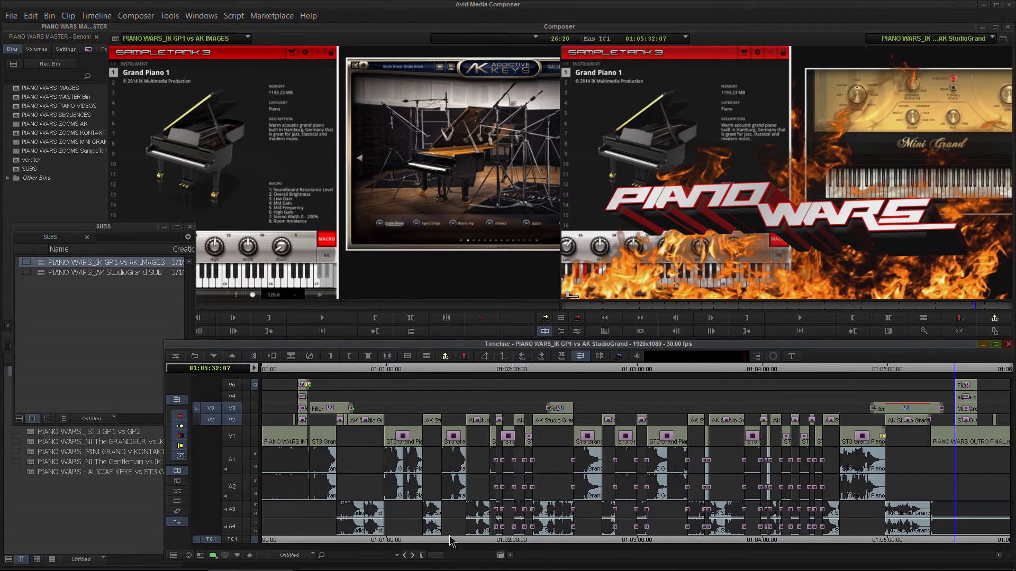
pyautogui.moveTo(440, 559); pyautogui.dragTo(479, 558)
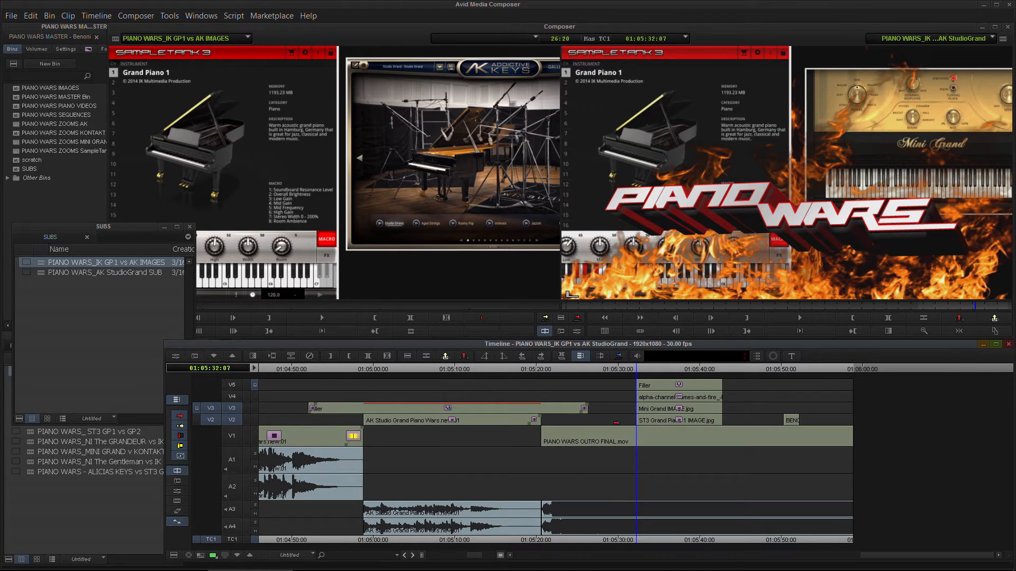
pyautogui.click(41, 264)
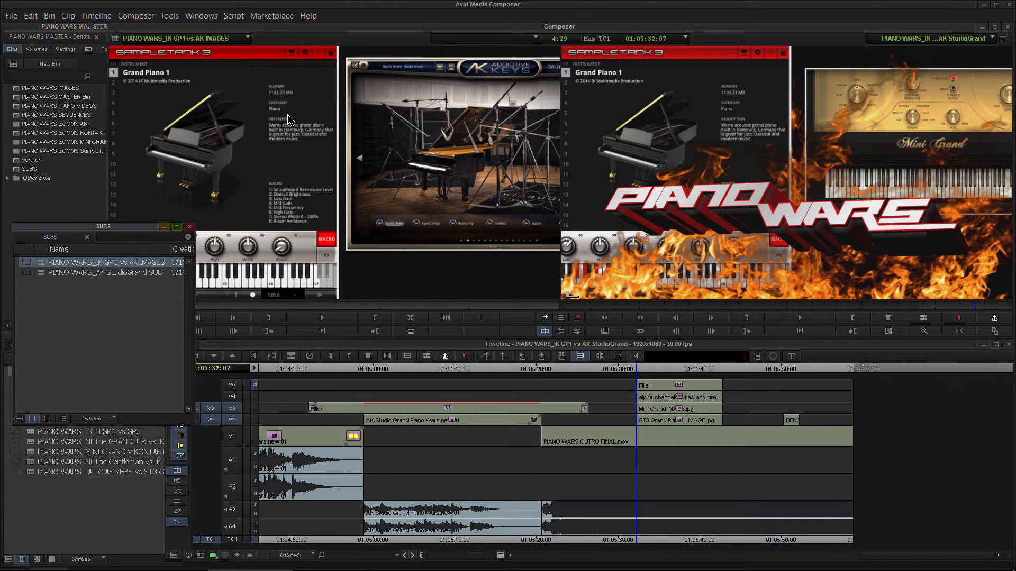
pyautogui.click(164, 312)
pyautogui.moveTo(164, 308); pyautogui.dragTo(11, 296)
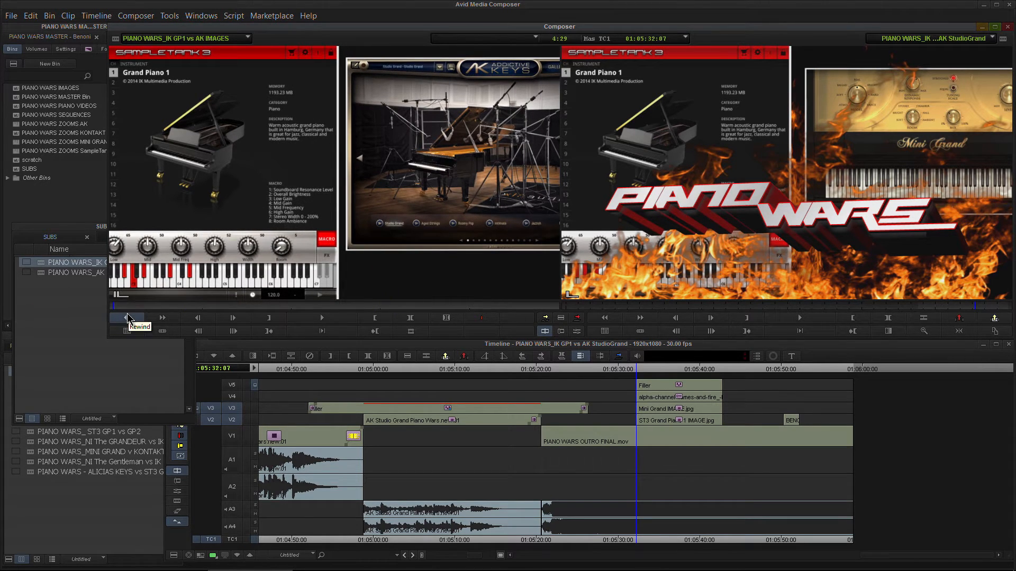
pyautogui.click(639, 373)
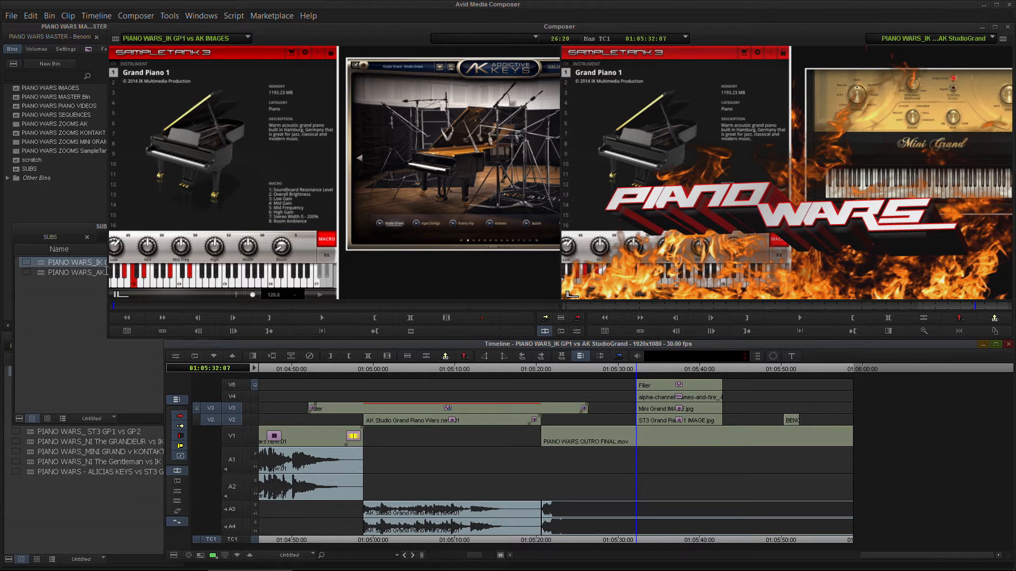
pyautogui.click(117, 311)
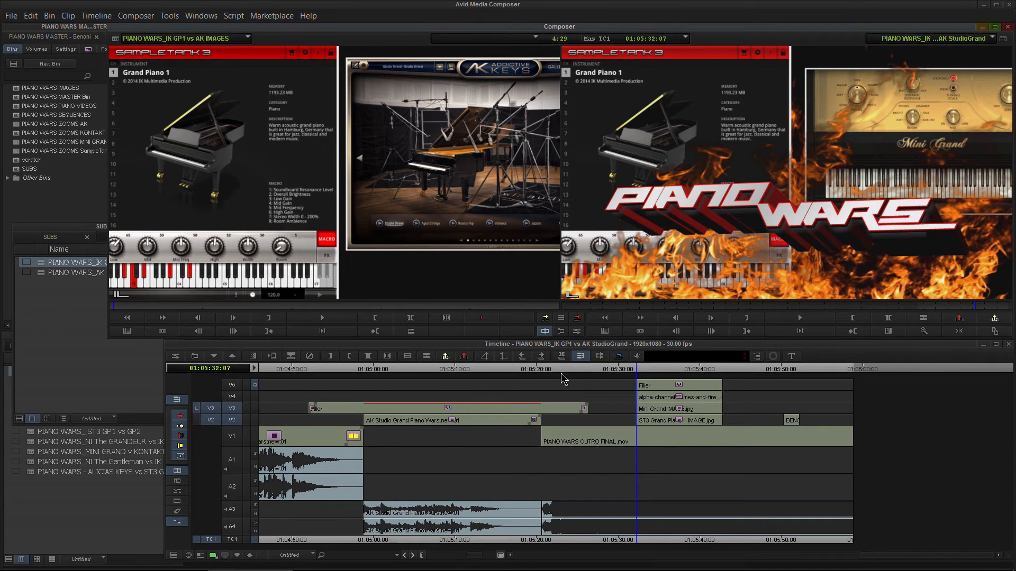
pyautogui.click(635, 373)
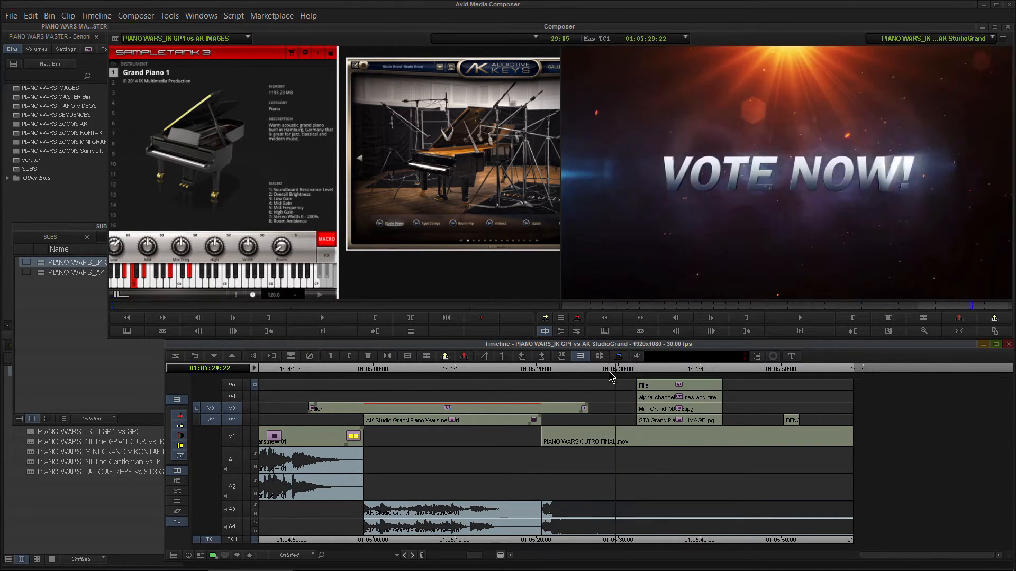
pyautogui.click(233, 408)
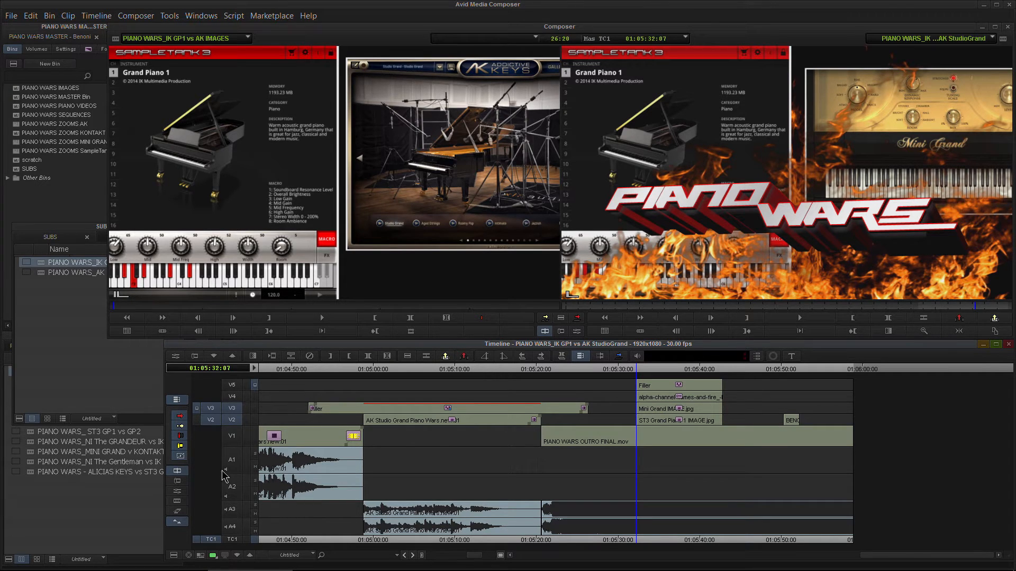
pyautogui.click(578, 319)
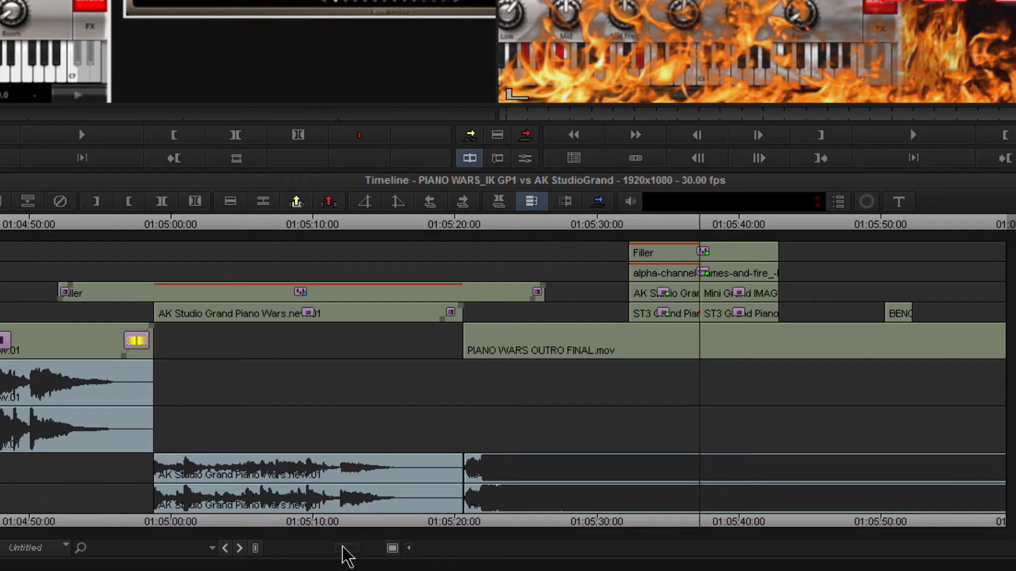
# - Monitor video up to V4 and scrub the outro composite between 01:05:35:05 and 01:05:37:01, comparing its images with the source subsequence
pyautogui.moveTo(473, 557); pyautogui.dragTo(482, 558)
pyautogui.moveTo(355, 545); pyautogui.dragTo(356, 545)
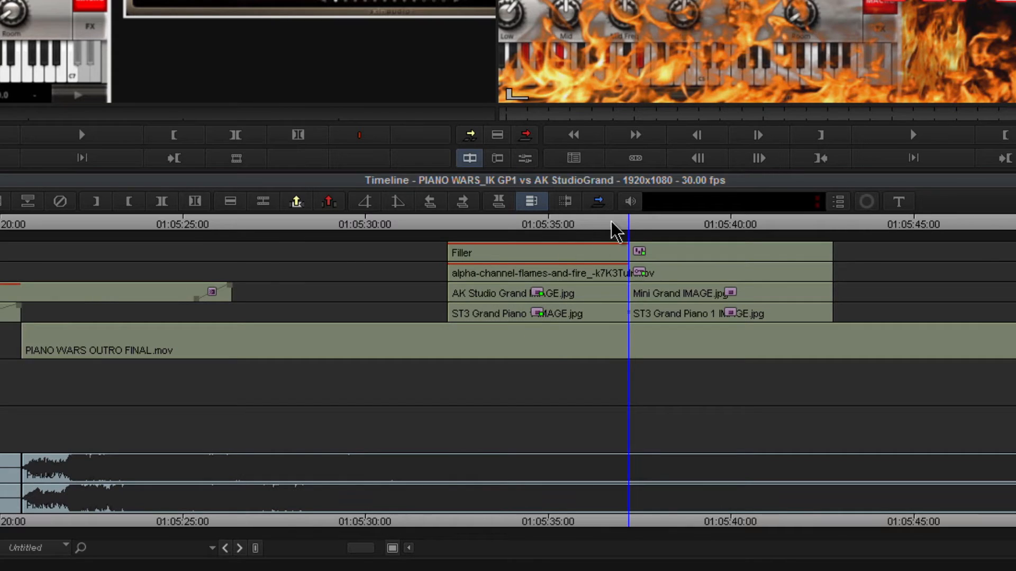
pyautogui.moveTo(610, 223); pyautogui.dragTo(569, 225)
pyautogui.moveTo(603, 373); pyautogui.dragTo(597, 375)
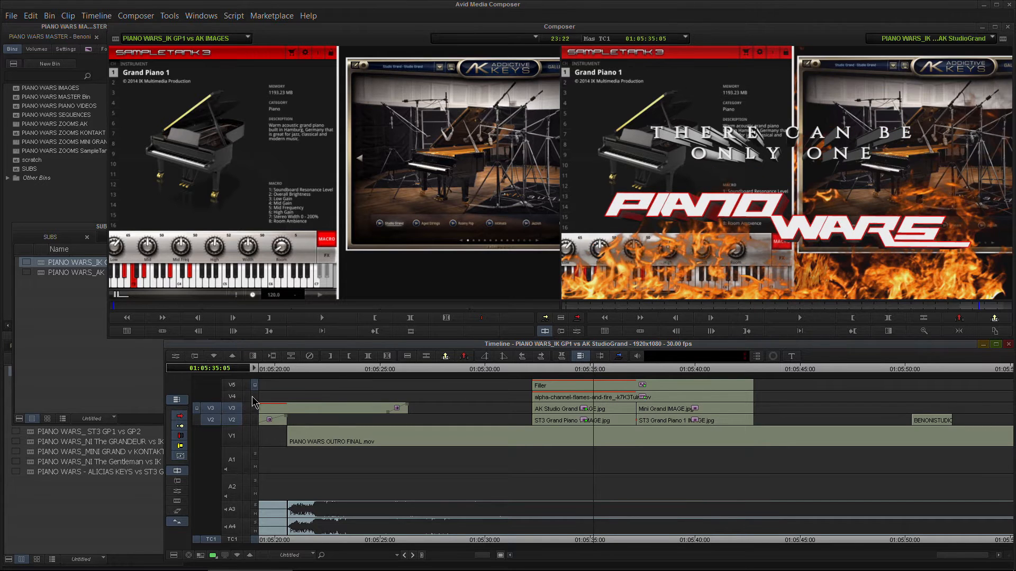
pyautogui.click(255, 397)
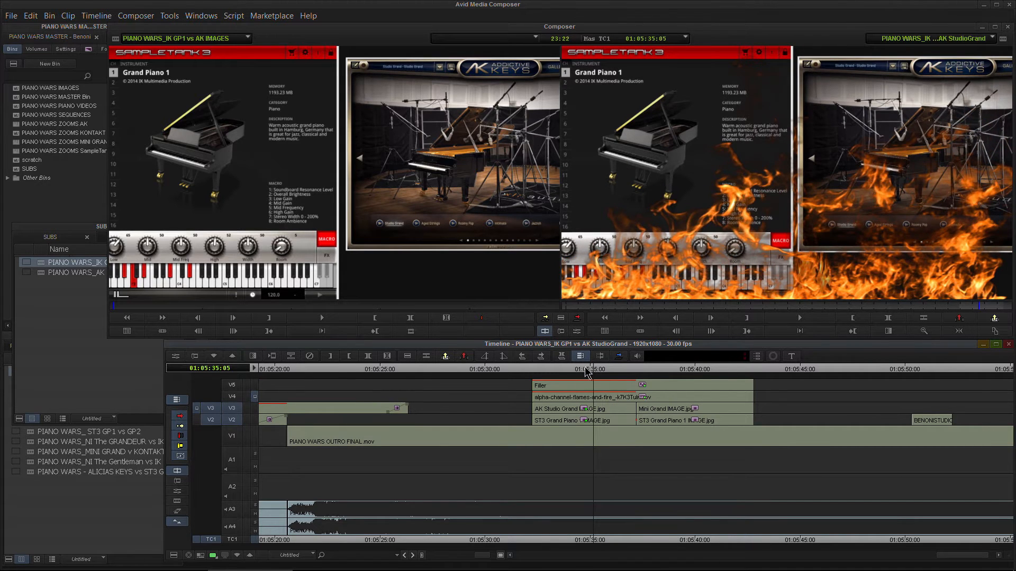
pyautogui.moveTo(587, 372); pyautogui.dragTo(635, 372)
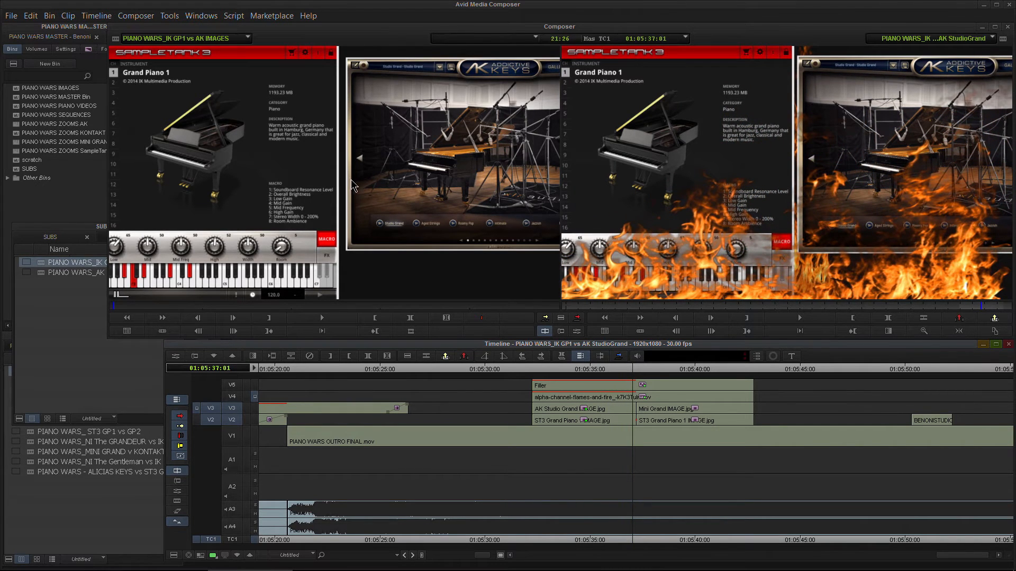
pyautogui.moveTo(124, 304); pyautogui.dragTo(79, 312)
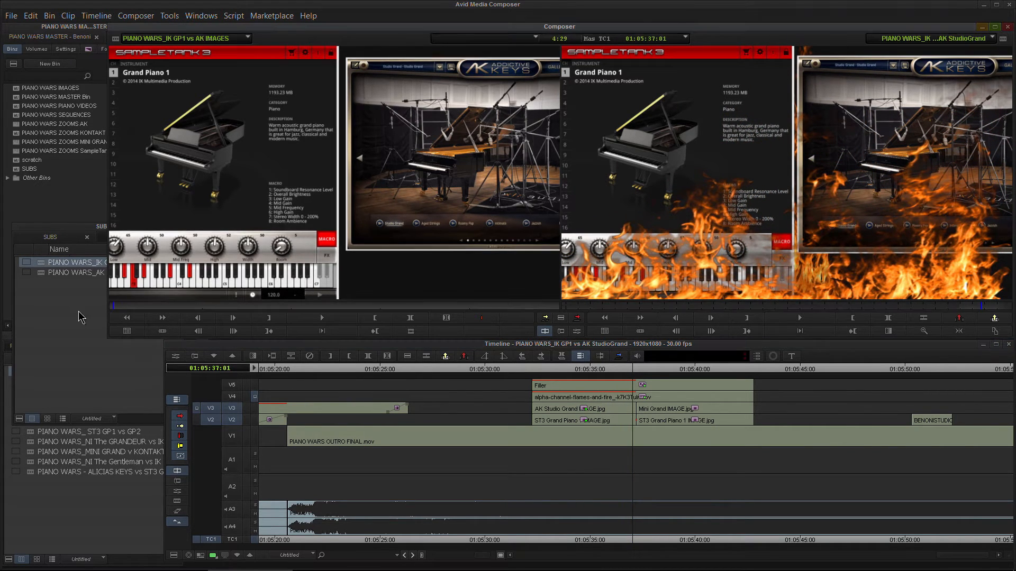
pyautogui.moveTo(629, 369)
pyautogui.mouseDown()
pyautogui.moveTo(749, 367)
pyautogui.moveTo(616, 369)
pyautogui.moveTo(617, 383)
pyautogui.mouseUp()
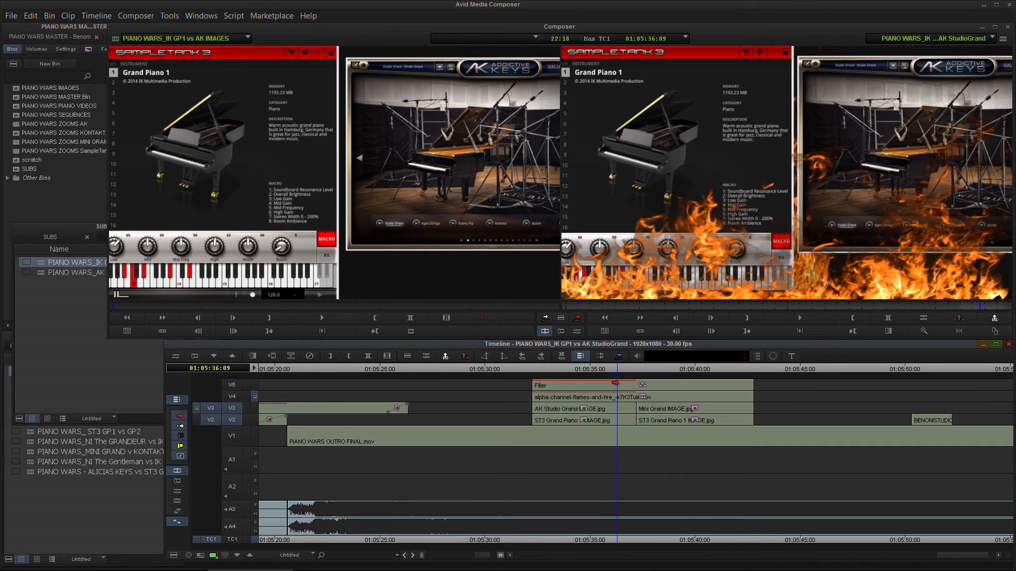
# - Extend the AK Studio Grand image on V3 and the ST3 Grand Piano 1 image on V2 to the outro composite's end at 01:05:42:24
pyautogui.click(634, 408)
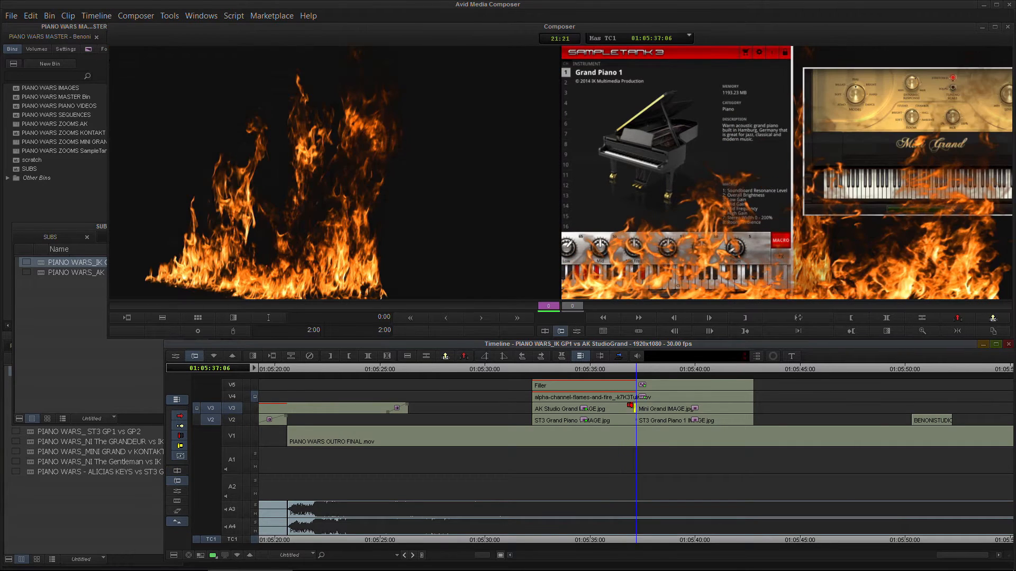
pyautogui.moveTo(635, 408); pyautogui.dragTo(752, 407)
pyautogui.click(633, 419)
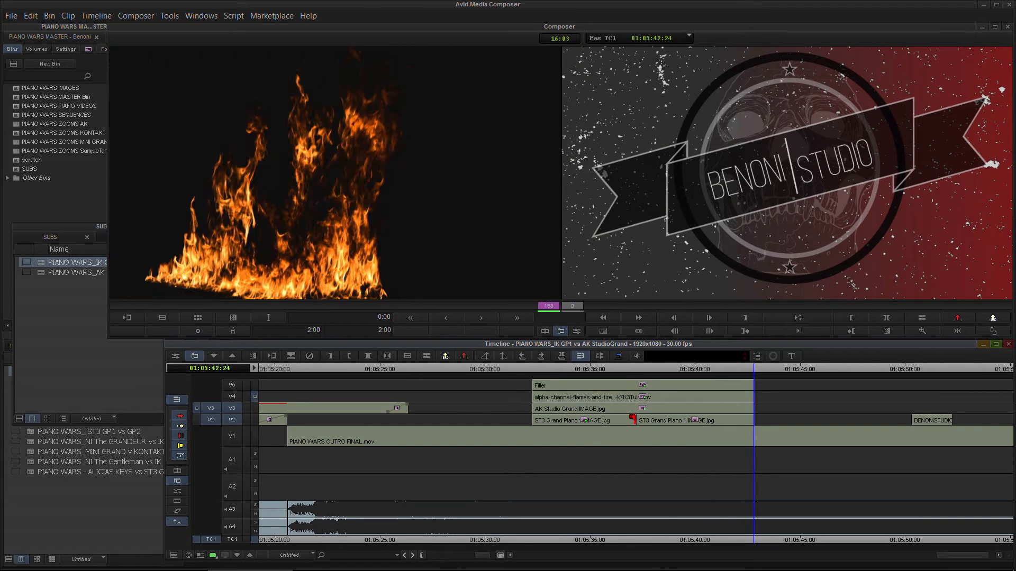
pyautogui.moveTo(633, 420); pyautogui.dragTo(781, 427)
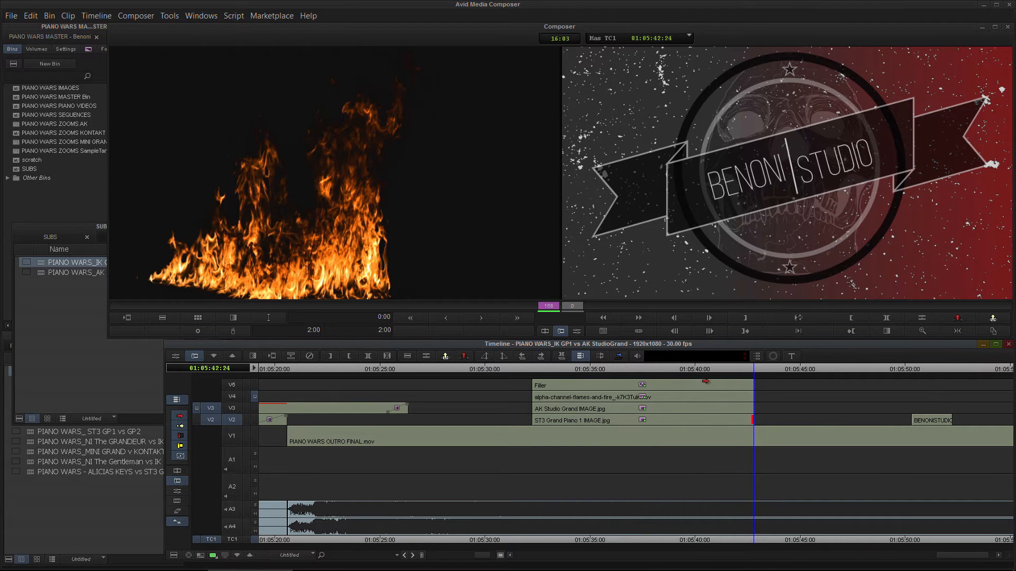
pyautogui.moveTo(716, 370); pyautogui.dragTo(619, 370)
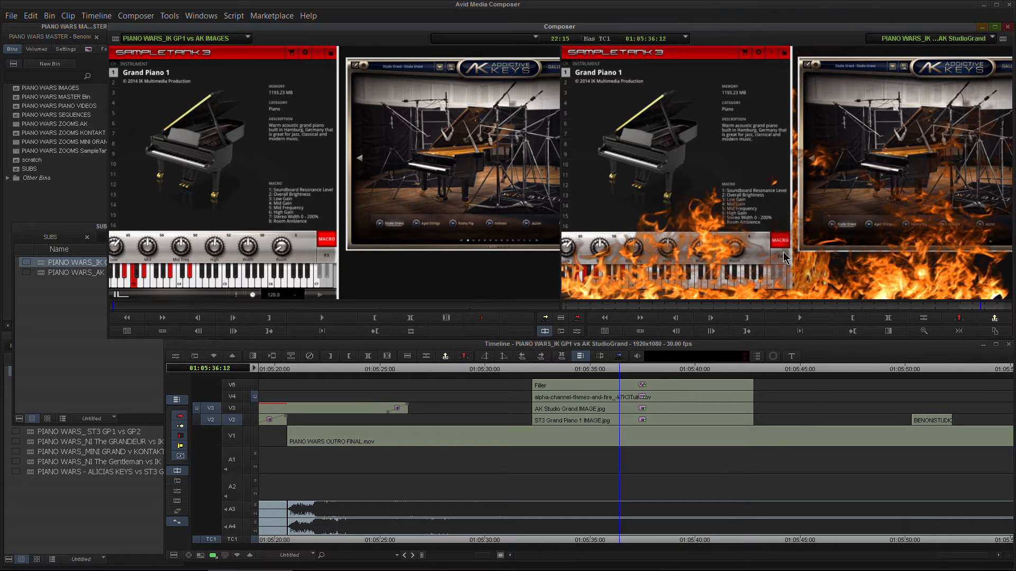
# - Load AK Studio Grand IMAGE.jpg from the PIANO WARS IMAGES bin as the source clip
pyautogui.click(64, 301)
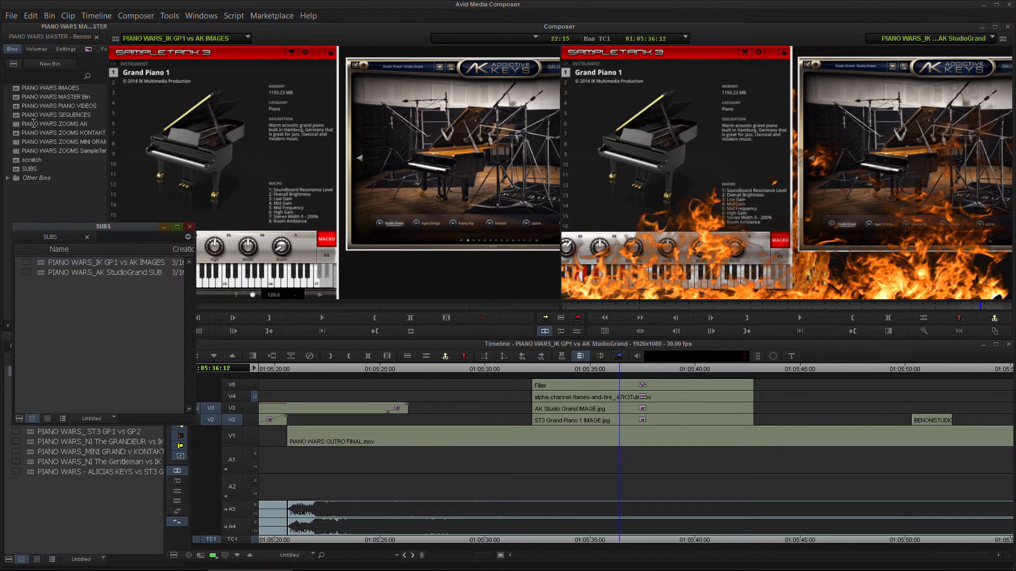
pyautogui.doubleClick(16, 88)
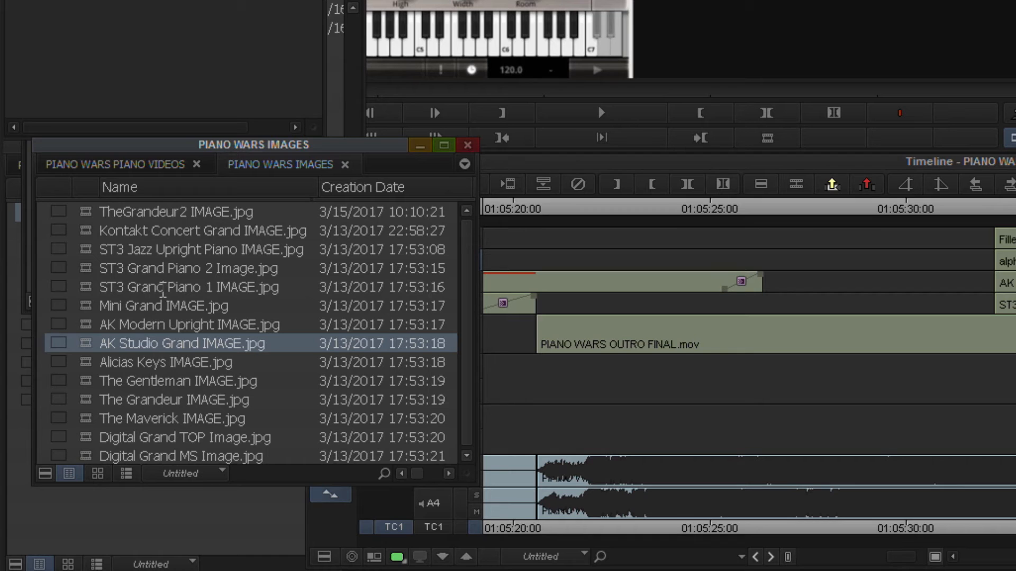
pyautogui.click(79, 325)
pyautogui.doubleClick(83, 344)
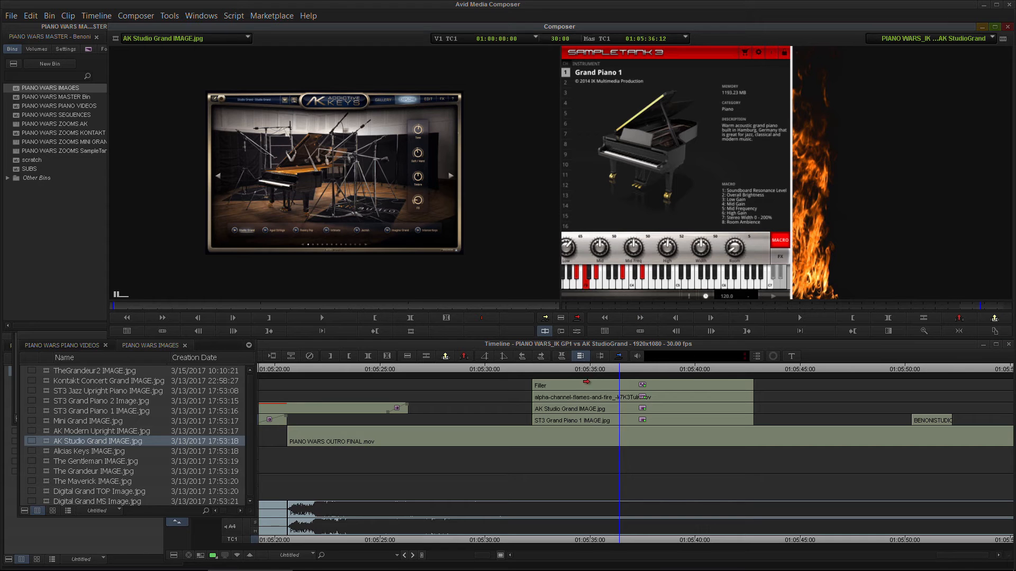
# - Review the outro composite at 01:05:35:00 and 01:05:35:17, comparing its place in the whole sequence
pyautogui.click(618, 369)
pyautogui.click(591, 370)
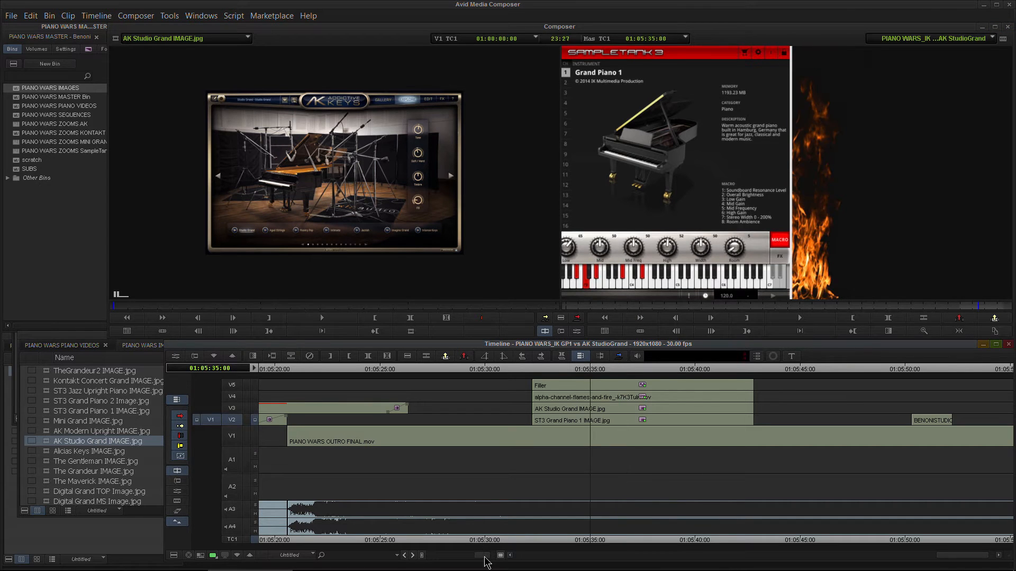
pyautogui.moveTo(484, 559); pyautogui.dragTo(437, 561)
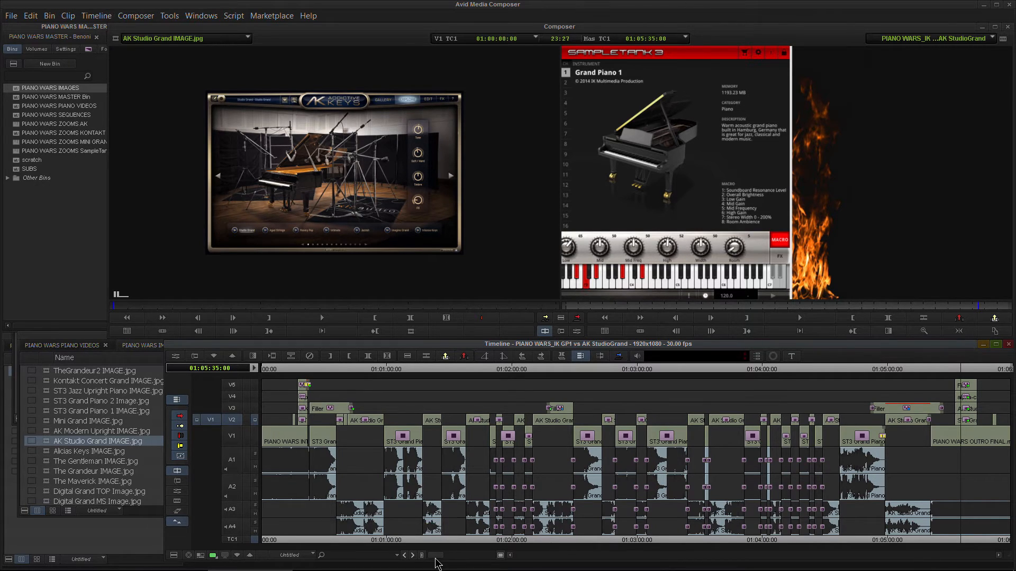
pyautogui.moveTo(436, 559); pyautogui.dragTo(479, 558)
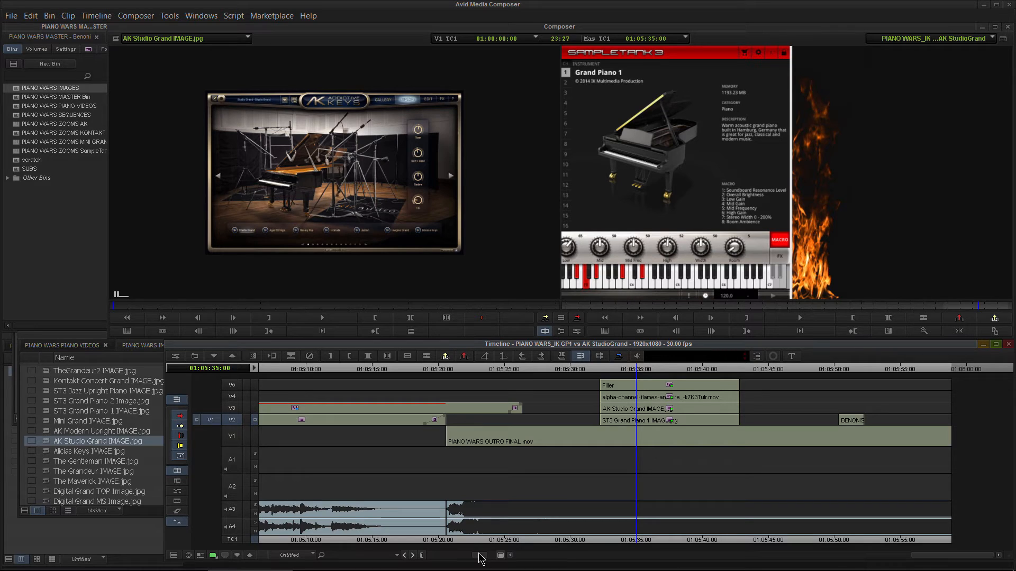
pyautogui.moveTo(638, 376); pyautogui.dragTo(643, 376)
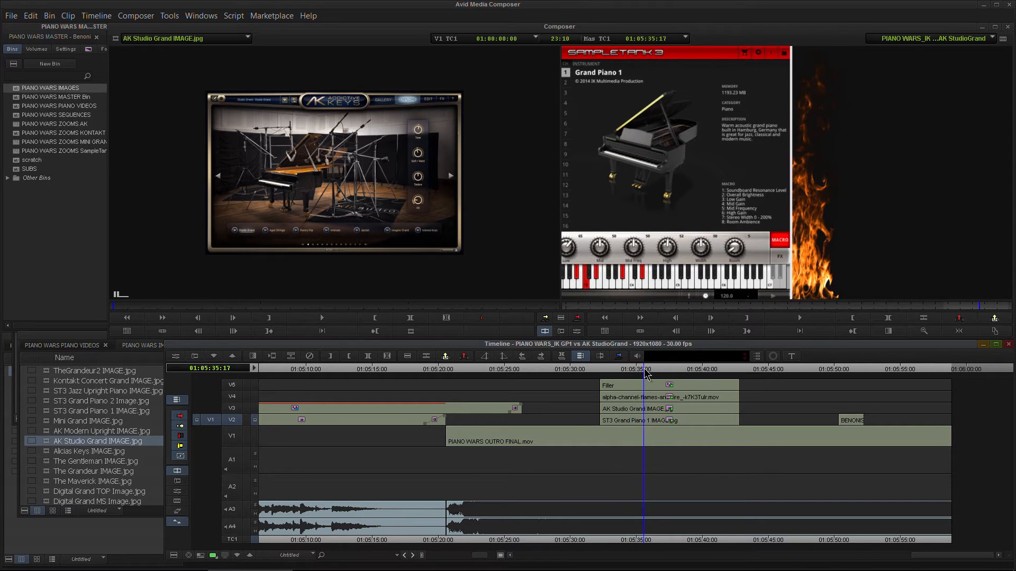
# - Bring up the SUBS bin and select the PIANO WARS_IK GP1 vs AK IMAGES subsequence
pyautogui.click(19, 178)
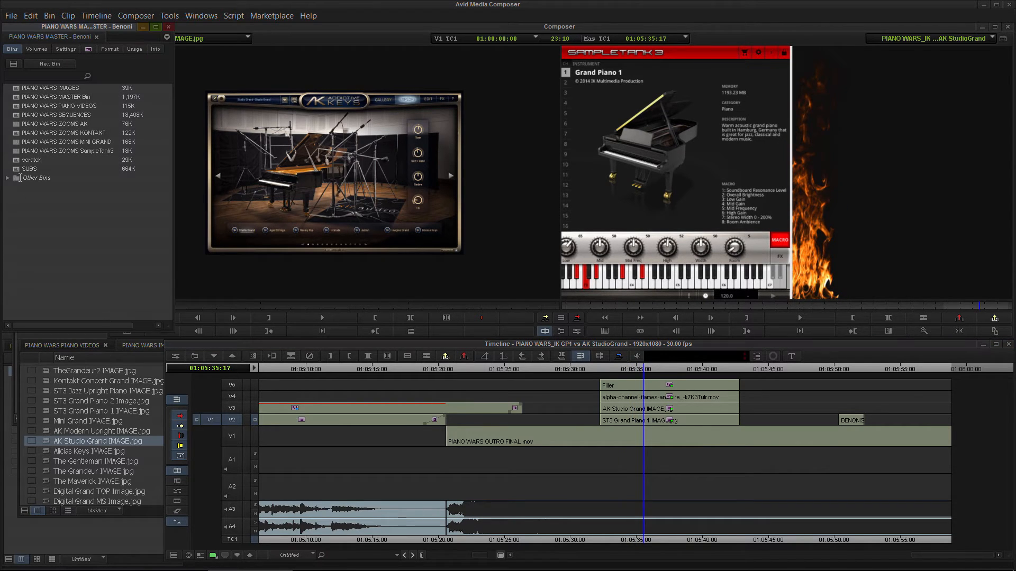
pyautogui.doubleClick(15, 170)
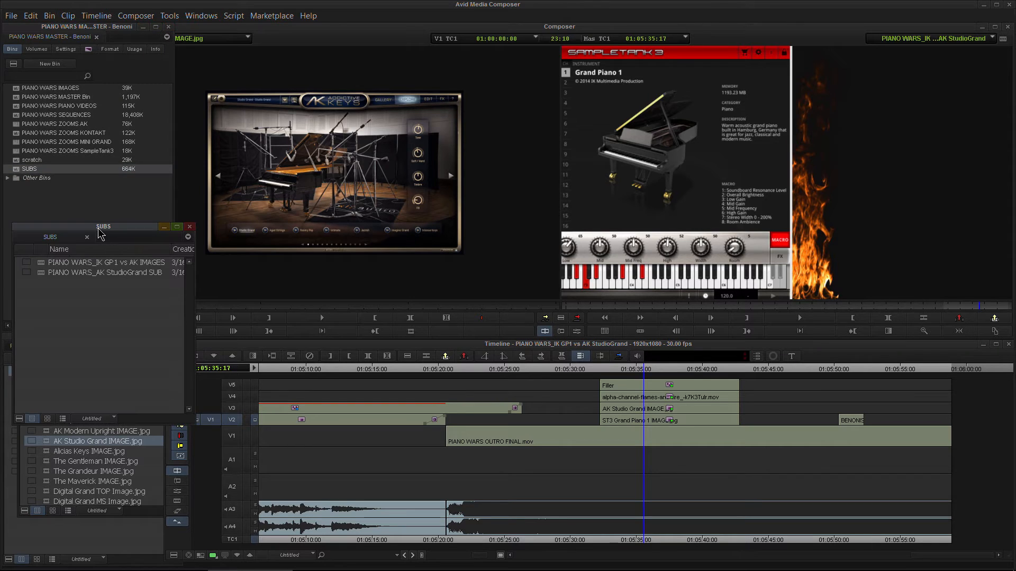
pyautogui.doubleClick(45, 261)
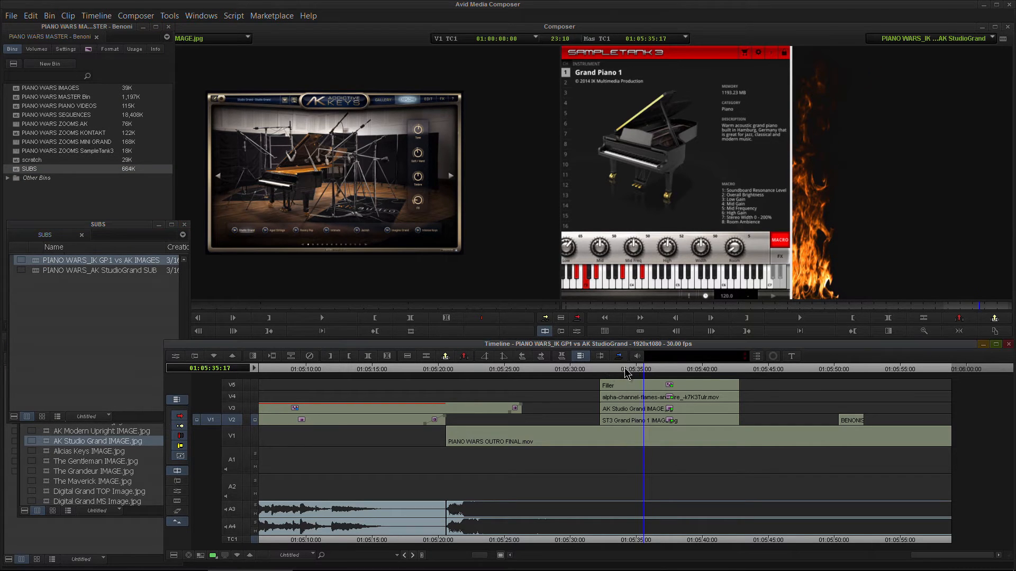
# - Monitor video on V3 and then V4 while scrubbing the intro composite to 01:00:20:23 and the outro composite to 01:05:36:26
pyautogui.click(656, 371)
pyautogui.click(255, 408)
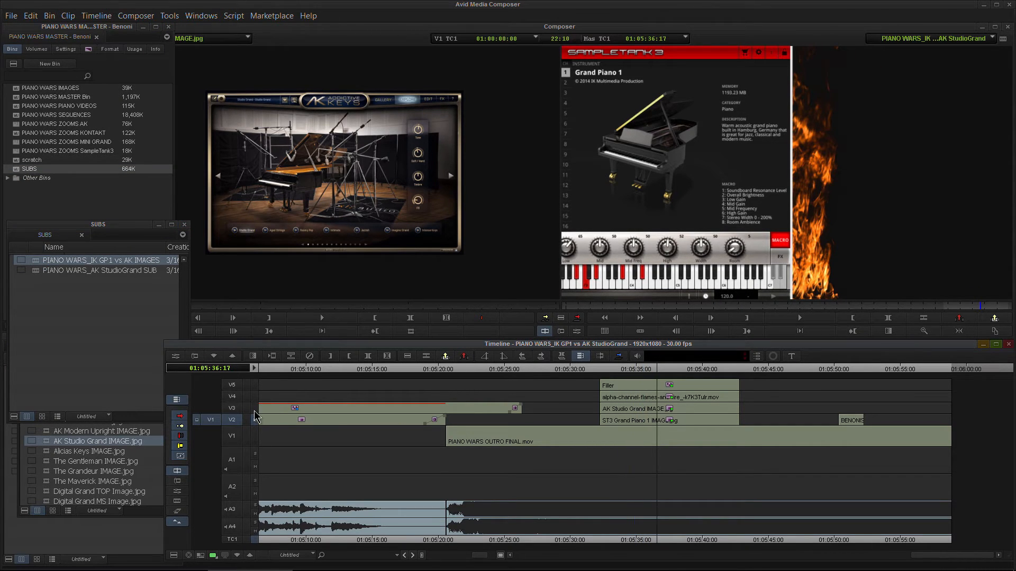
pyautogui.click(608, 371)
pyautogui.moveTo(606, 370); pyautogui.dragTo(717, 376)
pyautogui.moveTo(483, 554); pyautogui.dragTo(431, 559)
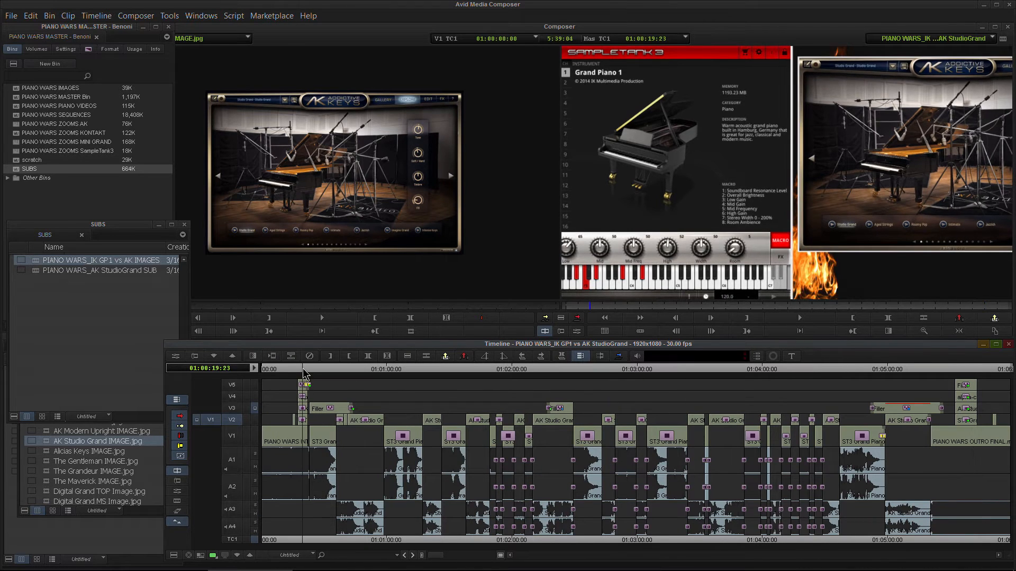
pyautogui.moveTo(303, 373)
pyautogui.mouseDown()
pyautogui.moveTo(312, 373)
pyautogui.moveTo(304, 370)
pyautogui.mouseUp()
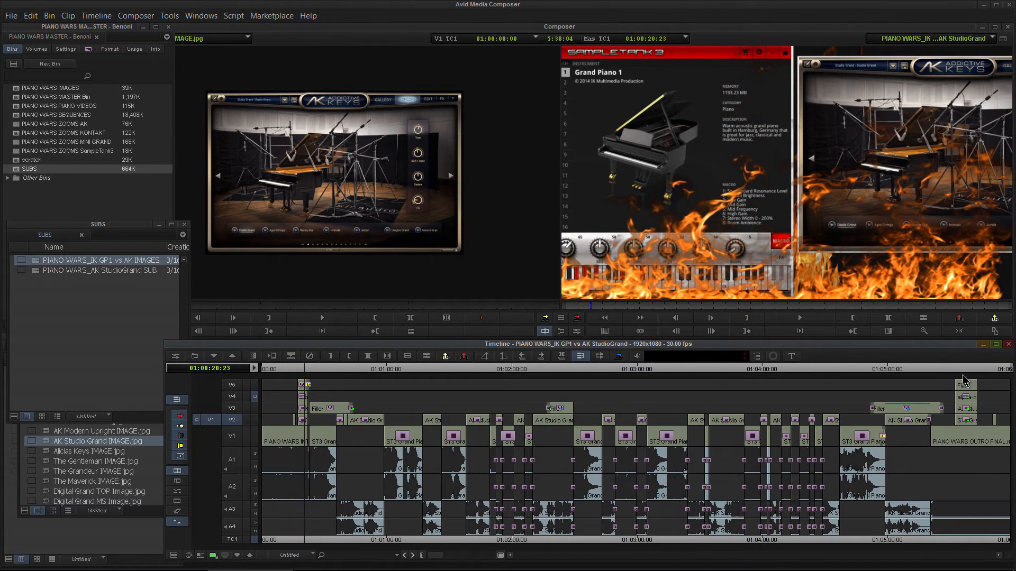
pyautogui.moveTo(955, 369)
pyautogui.mouseDown()
pyautogui.moveTo(974, 370)
pyautogui.moveTo(965, 371)
pyautogui.mouseUp()
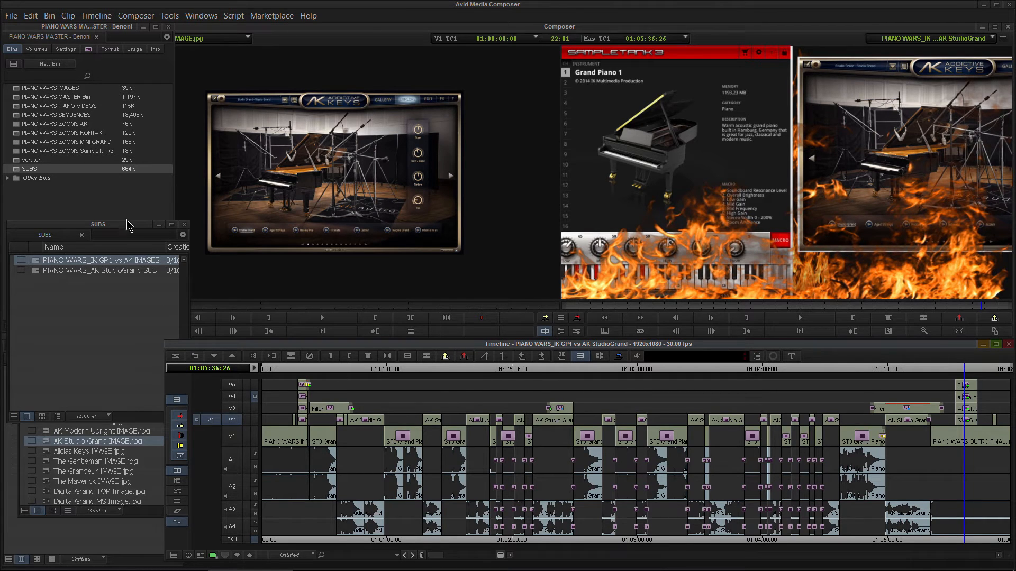
# - Close the PIANO WARS MASTER project, then create and open a new project named SUBS
pyautogui.moveTo(119, 229); pyautogui.dragTo(136, 243)
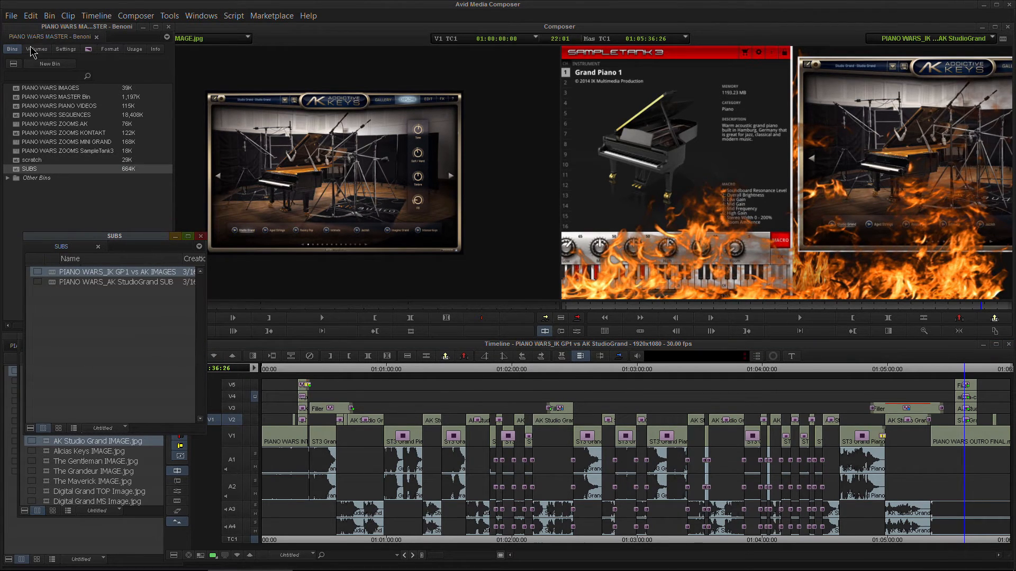
pyautogui.rightClick(87, 217)
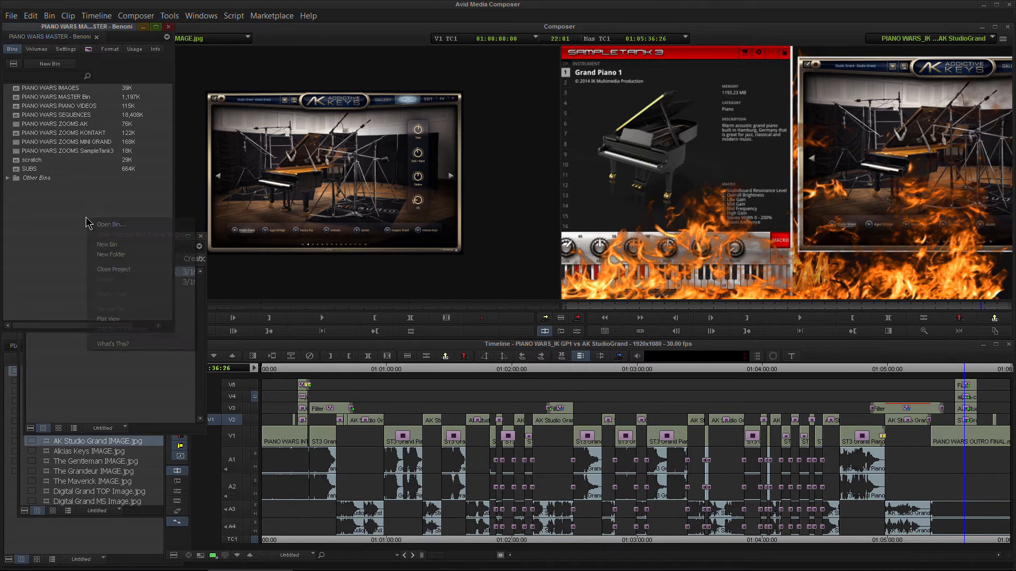
pyautogui.click(133, 272)
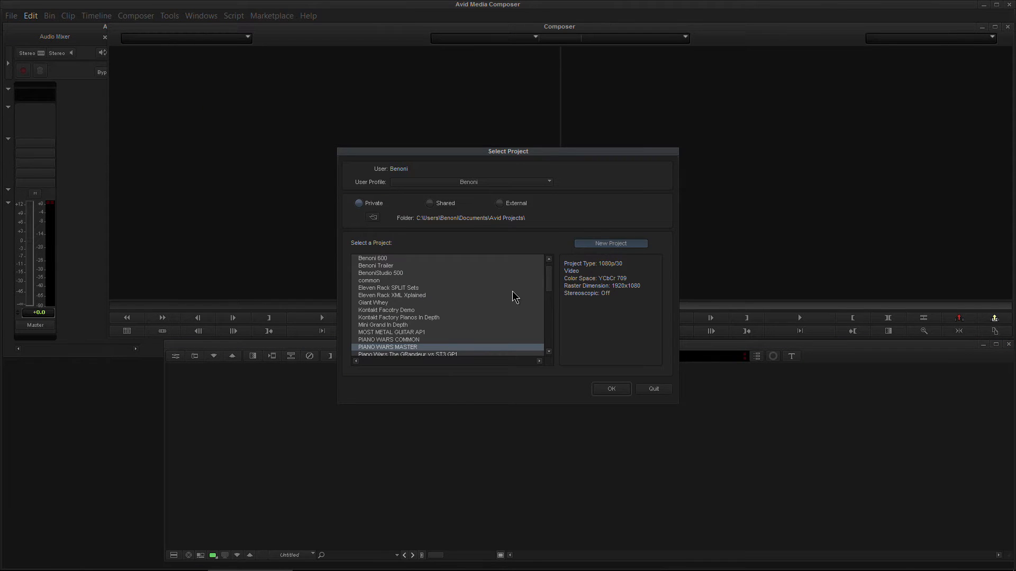
pyautogui.write('SUBS')
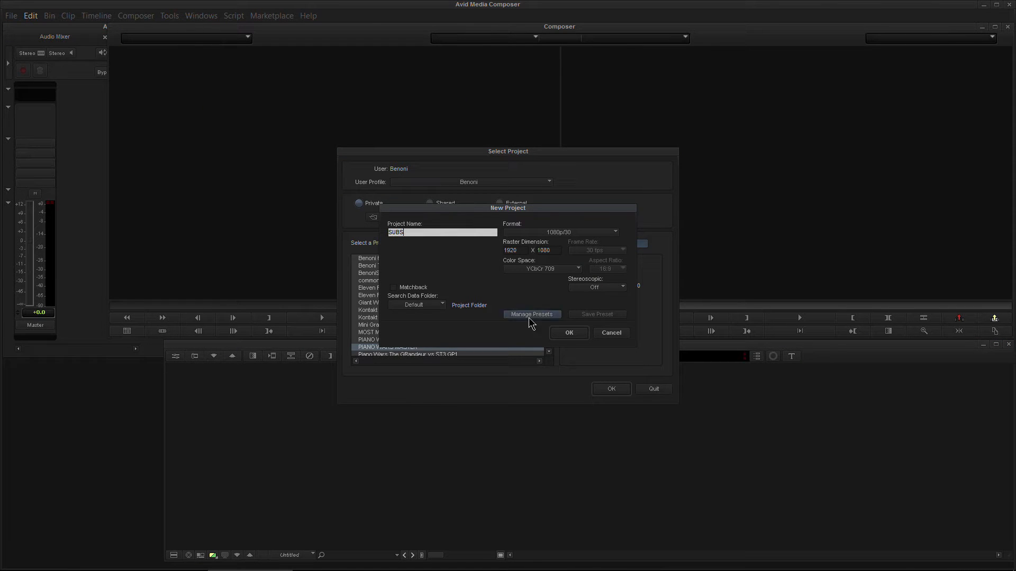
pyautogui.click(559, 332)
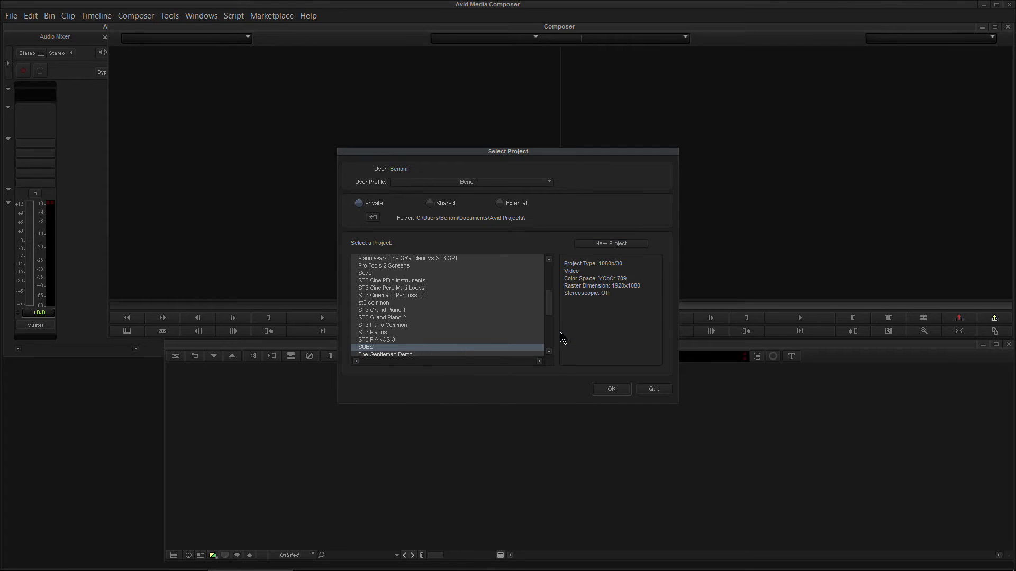
pyautogui.click(604, 390)
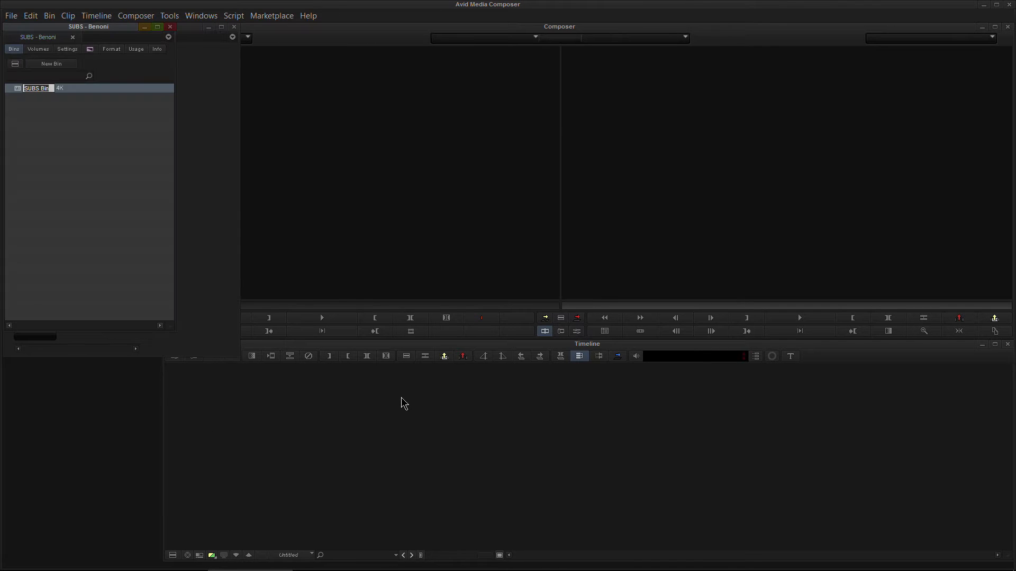
# - Place the SUBS Bin window directly beneath the project window and make it narrower and taller
pyautogui.moveTo(3, 404); pyautogui.dragTo(0, 405)
pyautogui.moveTo(974, 107); pyautogui.dragTo(0, 464)
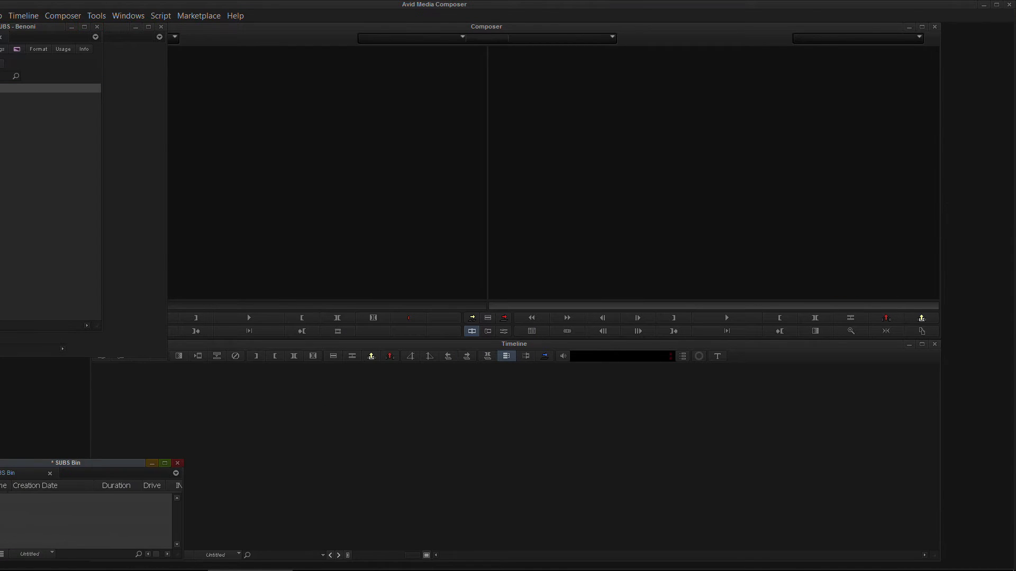
pyautogui.moveTo(0, 408)
pyautogui.mouseDown()
pyautogui.moveTo(18, 408)
pyautogui.moveTo(4, 412)
pyautogui.mouseUp()
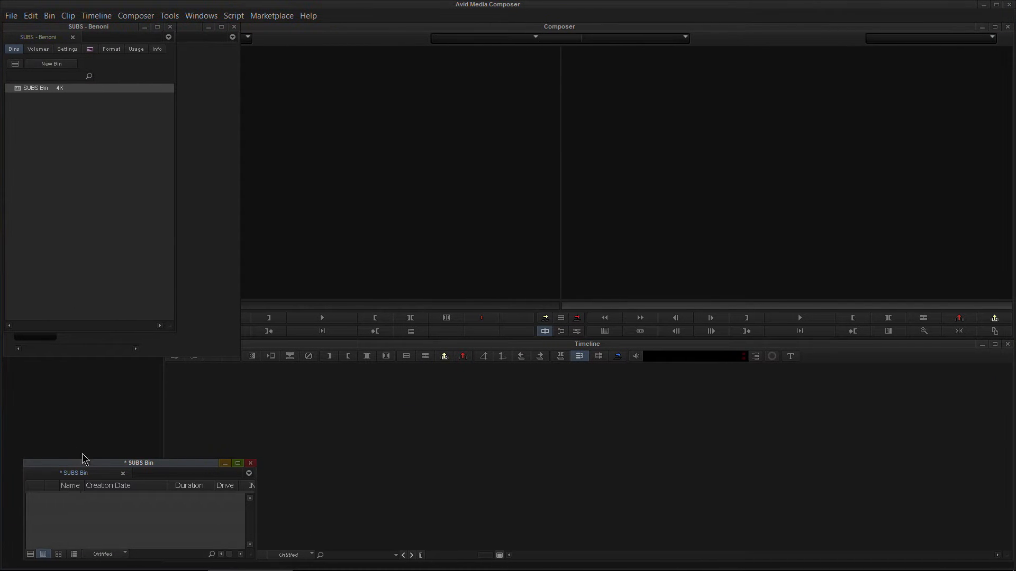
pyautogui.moveTo(91, 466); pyautogui.dragTo(71, 369)
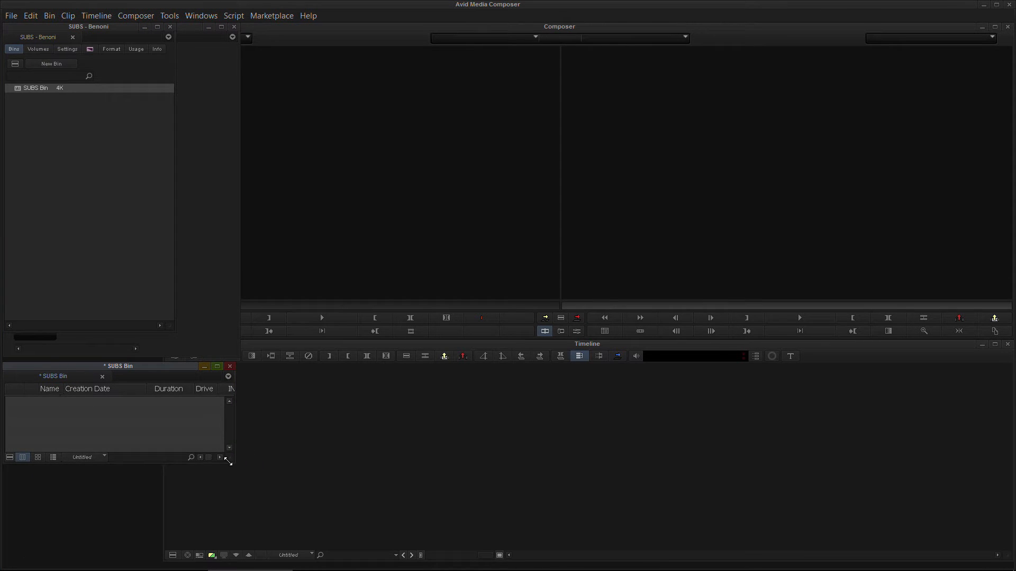
pyautogui.moveTo(228, 462); pyautogui.dragTo(167, 545)
# - Open the scratch bin from the PIANO WARS MASTER folder in Avid Projects inside the SUBS project
pyautogui.click(82, 212)
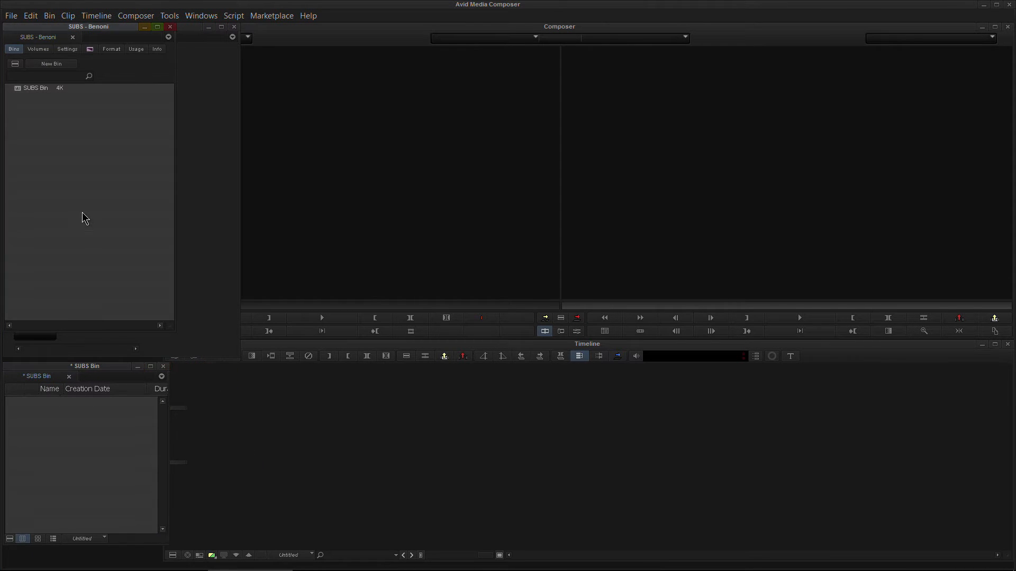
pyautogui.rightClick(82, 212)
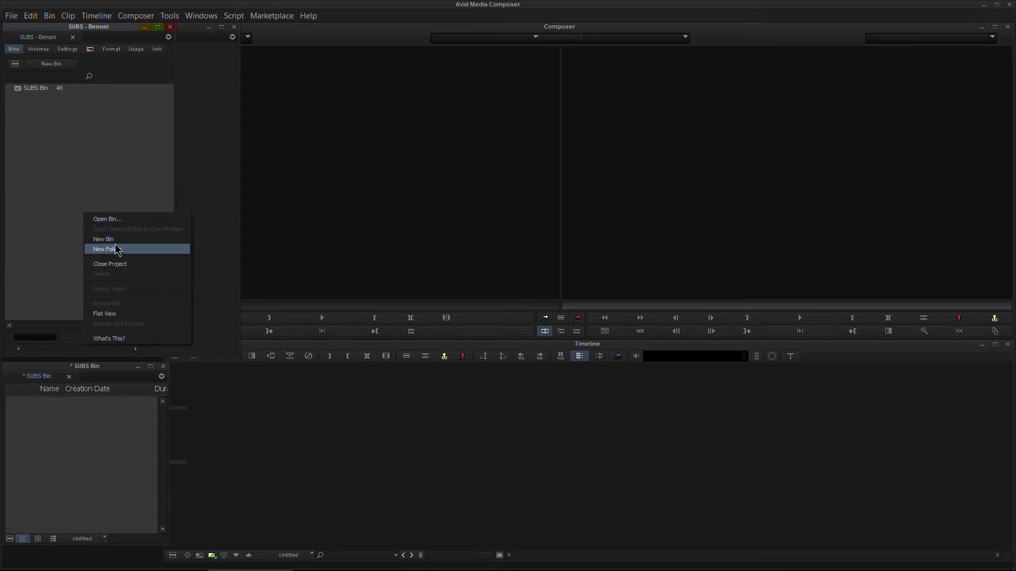
pyautogui.click(111, 219)
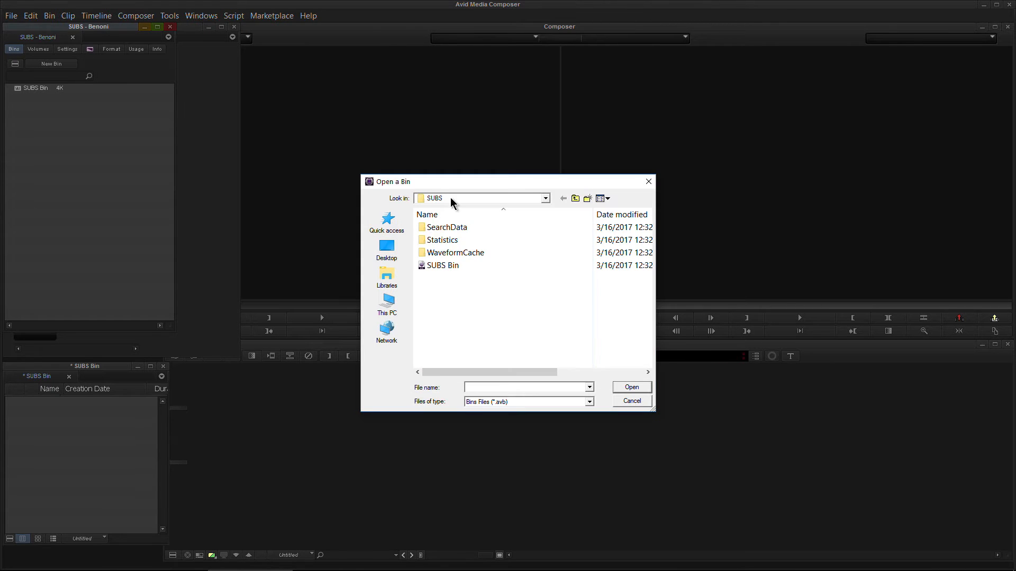
pyautogui.click(450, 198)
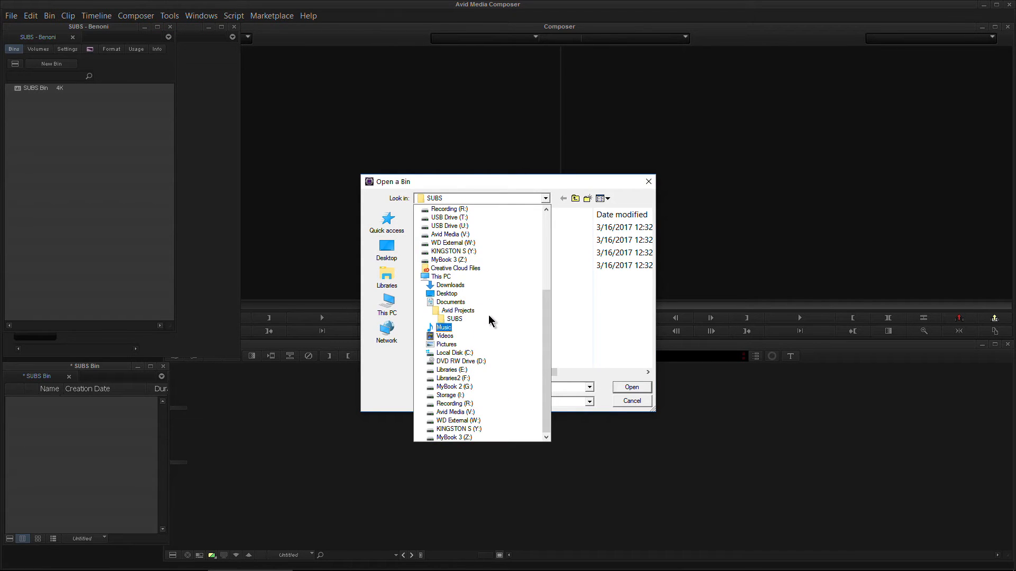
pyautogui.click(484, 310)
pyautogui.scroll(-1, 646, 297)
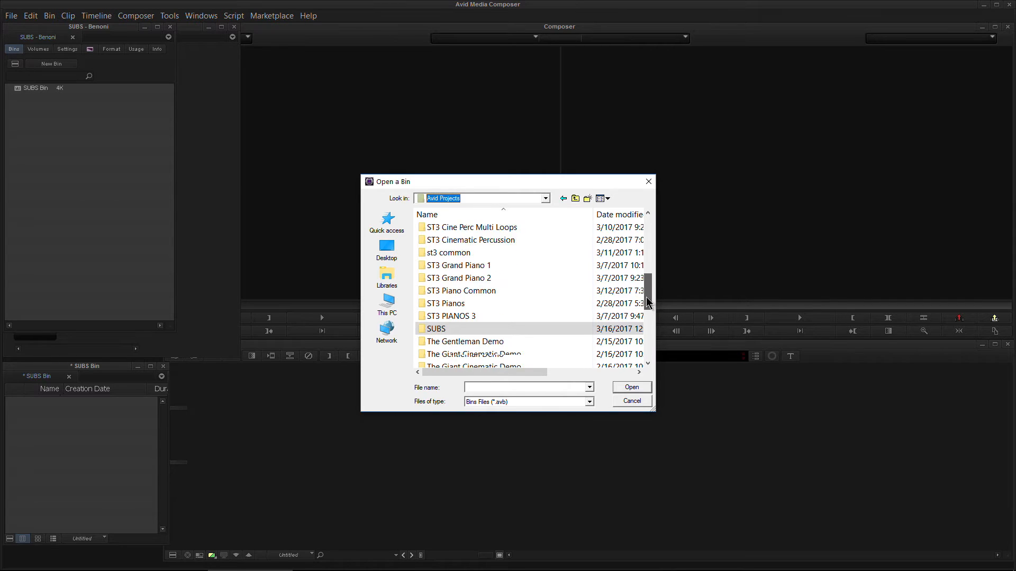
pyautogui.moveTo(646, 297); pyautogui.dragTo(643, 266)
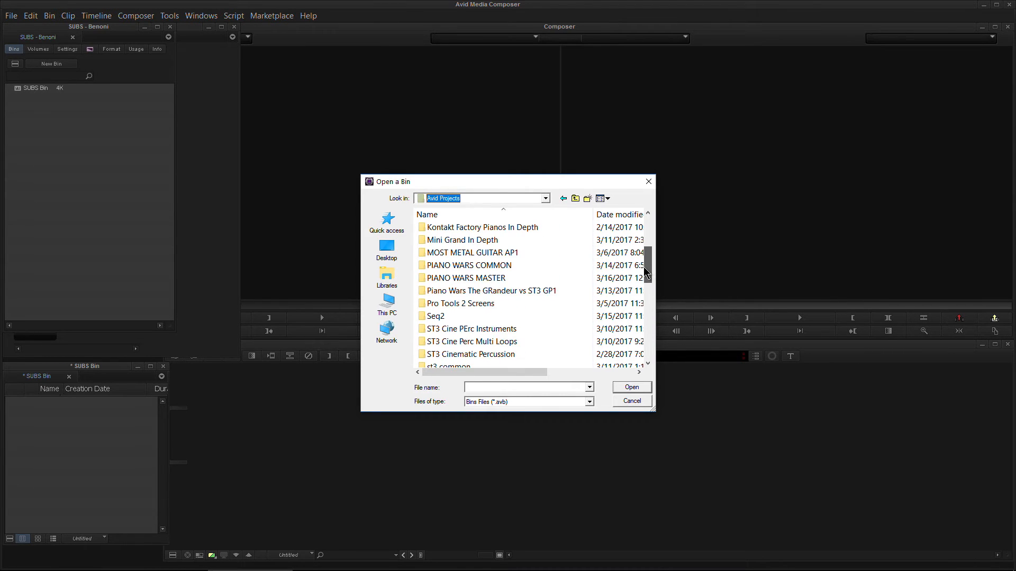
pyautogui.doubleClick(481, 277)
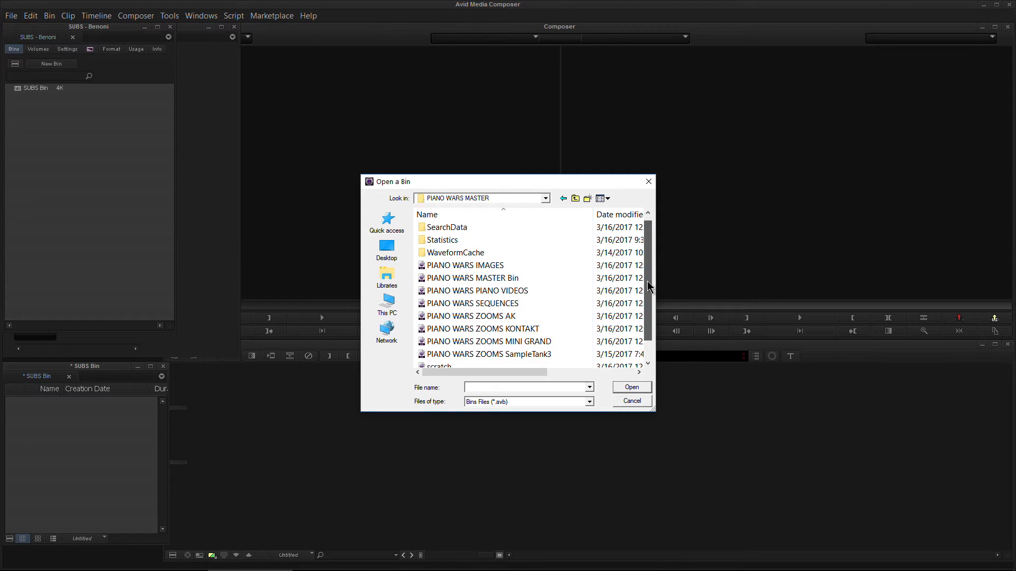
pyautogui.moveTo(650, 286); pyautogui.dragTo(646, 300)
pyautogui.doubleClick(443, 341)
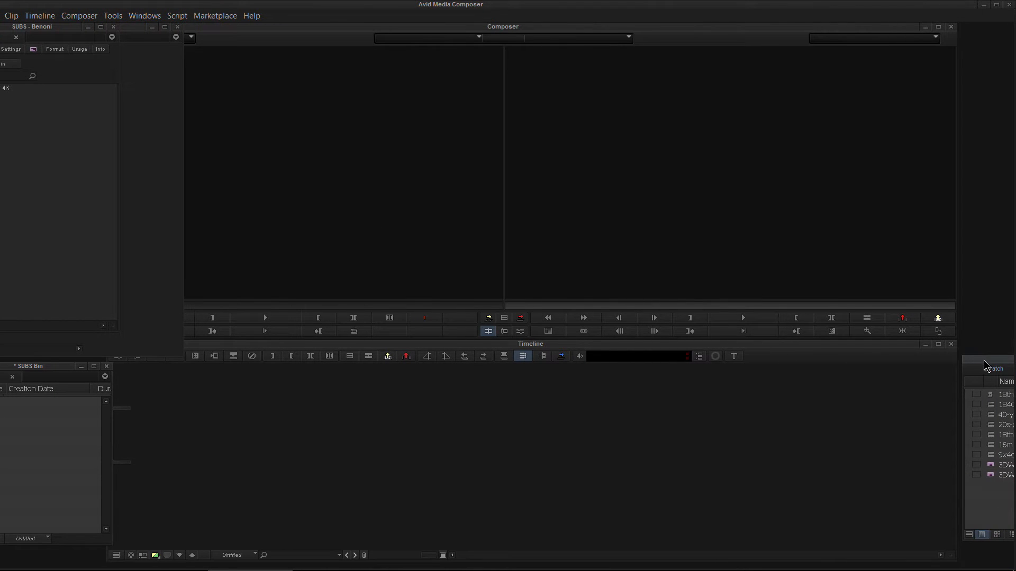
# - Place the scratch bin over the lower part of the project window, directly above the SUBS Bin
pyautogui.moveTo(976, 360); pyautogui.dragTo(170, 237)
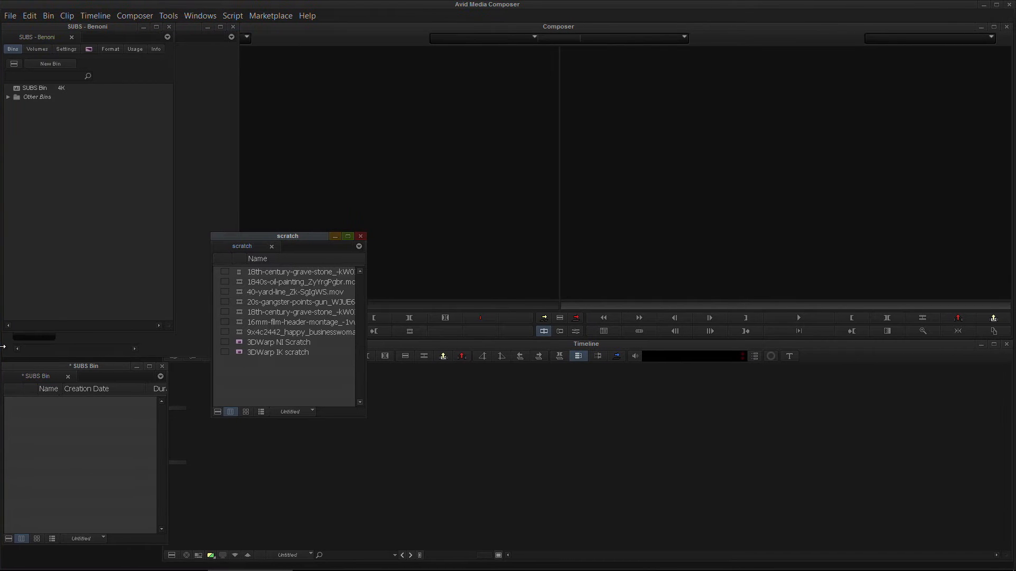
pyautogui.moveTo(321, 238); pyautogui.dragTo(120, 171)
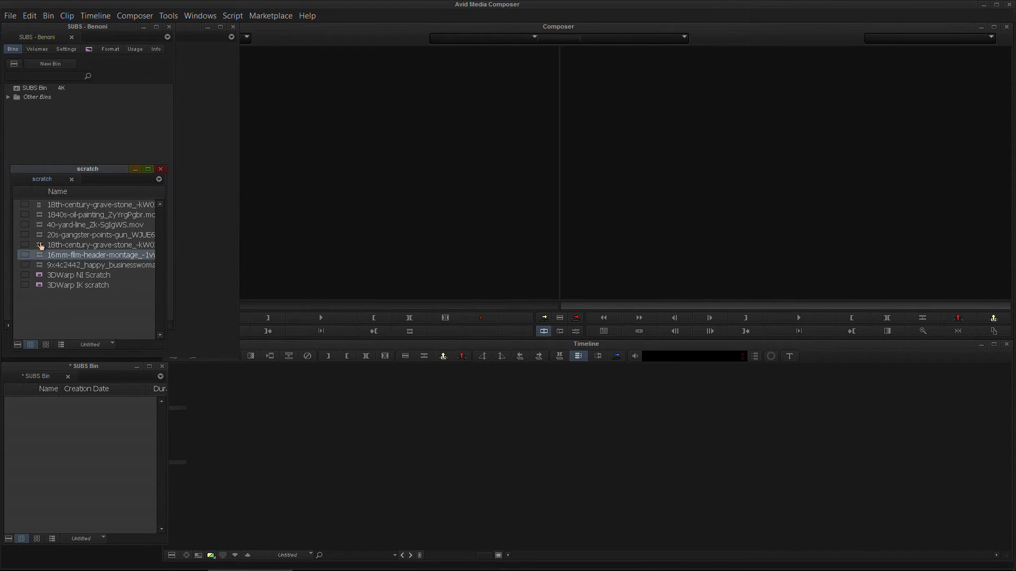
# - Mark a 2:03 section of the 40-yard-line clip ending at 01:00:05:14 and splice it into a new sequence in SUBS Bin
pyautogui.moveTo(41, 227); pyautogui.dragTo(269, 266)
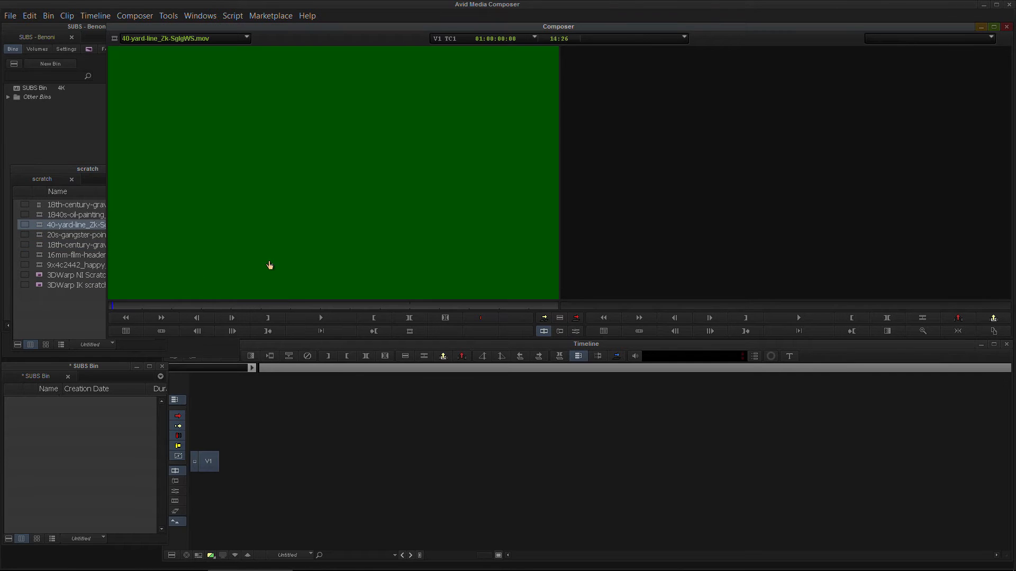
pyautogui.moveTo(127, 305); pyautogui.dragTo(214, 308)
pyautogui.click(276, 306)
pyautogui.press('i')
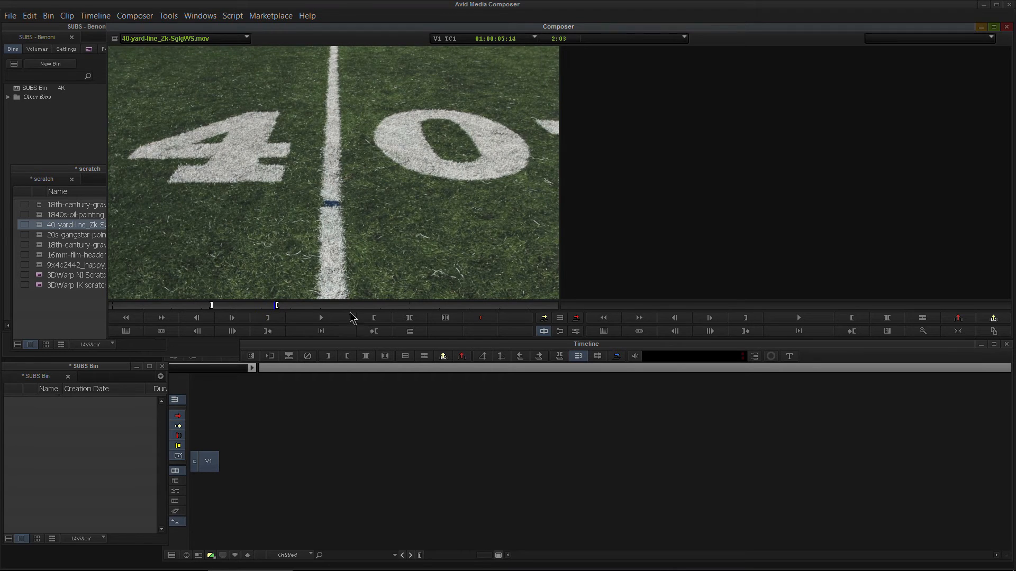
pyautogui.click(578, 319)
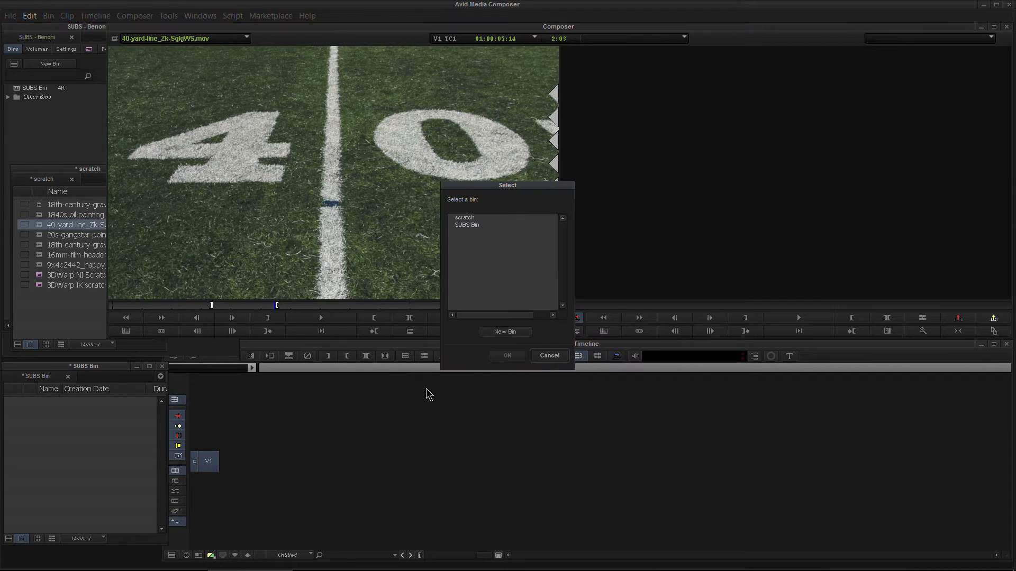
pyautogui.click(469, 224)
pyautogui.click(506, 356)
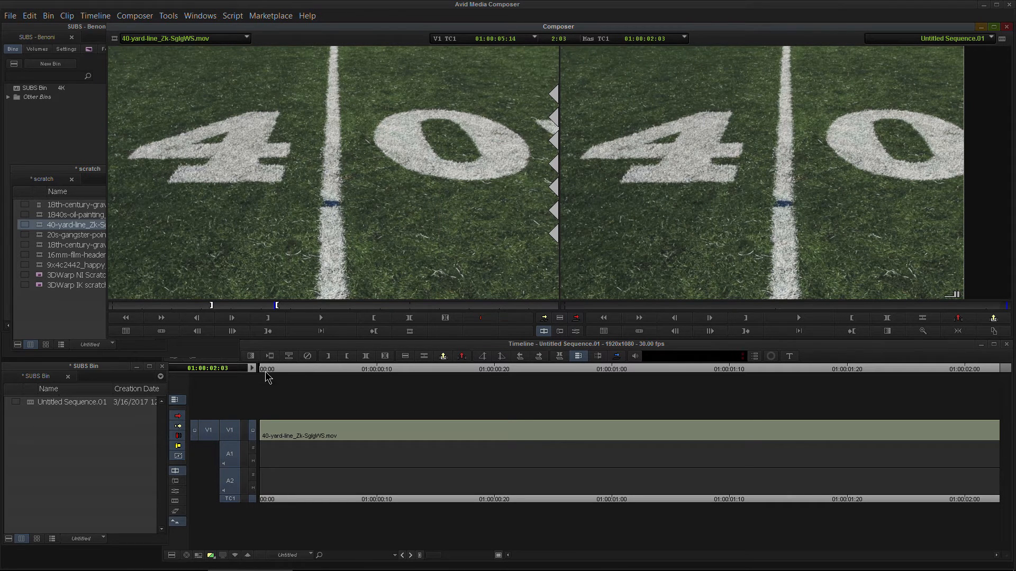
# - Overwrite the 20s-gangster-points-gun clip from 01:00:05:06 into the sequence at 01:00:01:16, and scrub the edit to 01:00:05:08
pyautogui.moveTo(267, 370); pyautogui.dragTo(801, 377)
pyautogui.moveTo(74, 235); pyautogui.dragTo(228, 286)
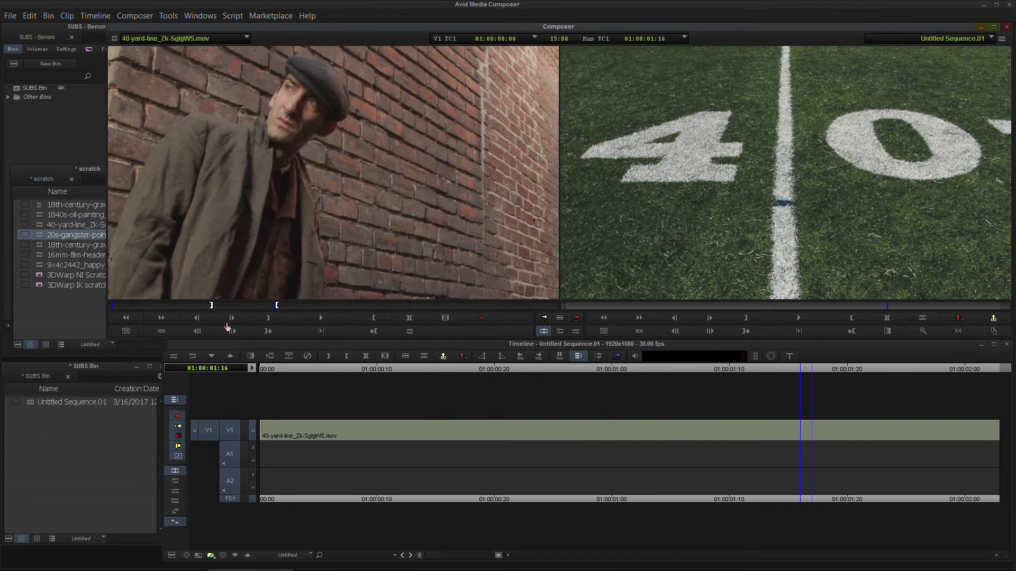
pyautogui.click(263, 306)
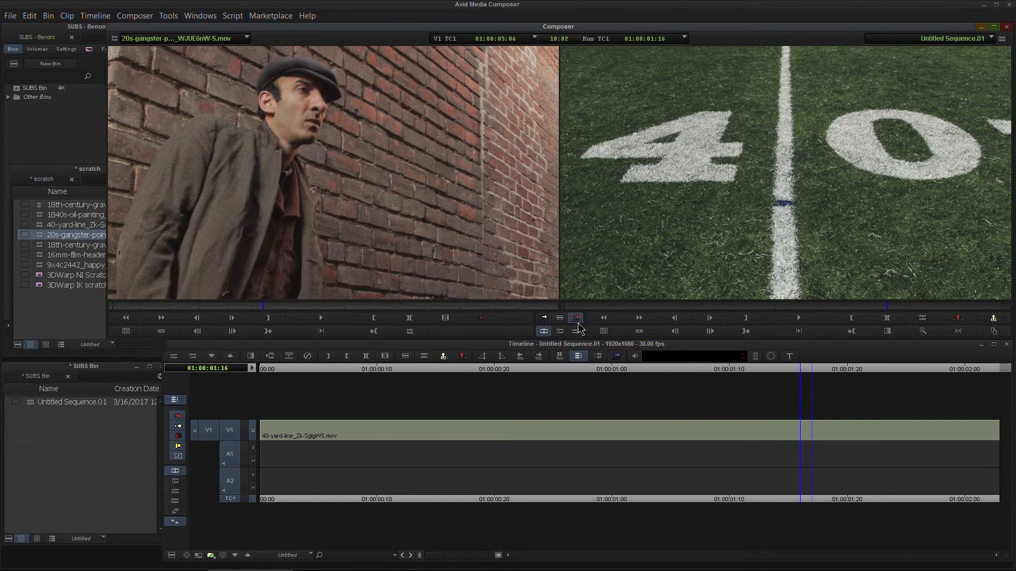
pyautogui.click(577, 319)
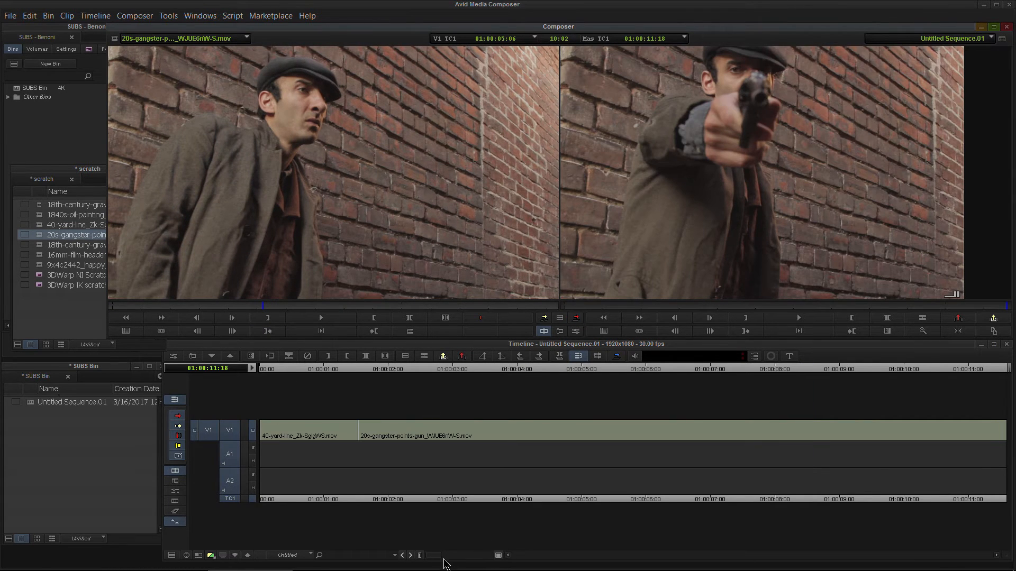
pyautogui.click(275, 369)
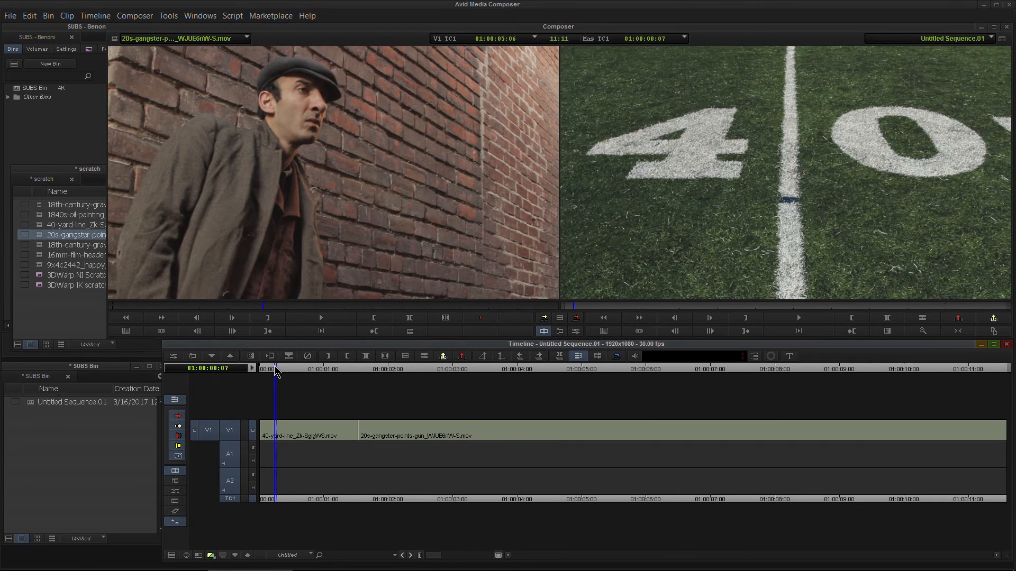
pyautogui.moveTo(274, 368); pyautogui.dragTo(600, 377)
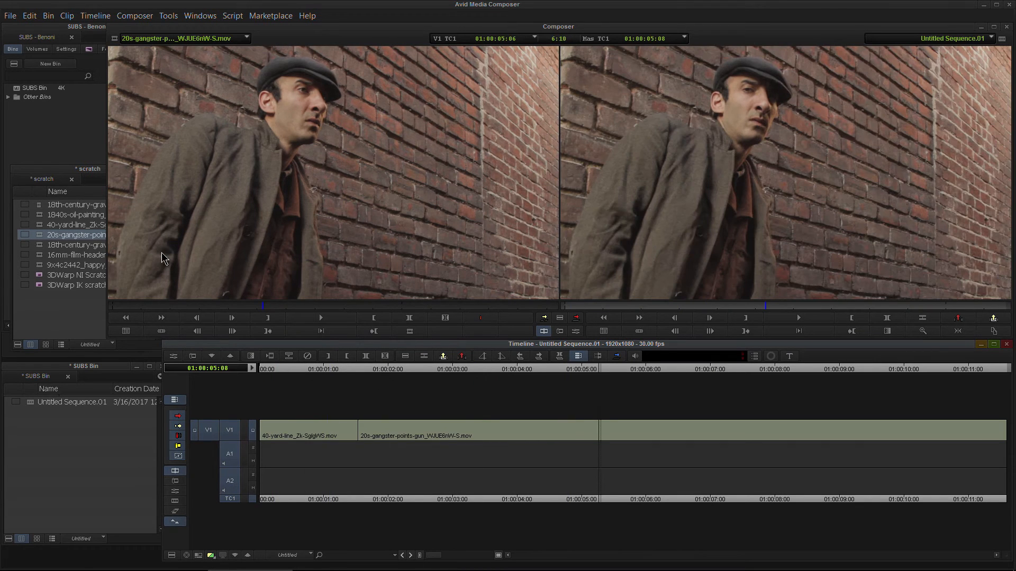
# - Rename the untitled sequence in SUBS Bin as Sequence.01
pyautogui.click(66, 116)
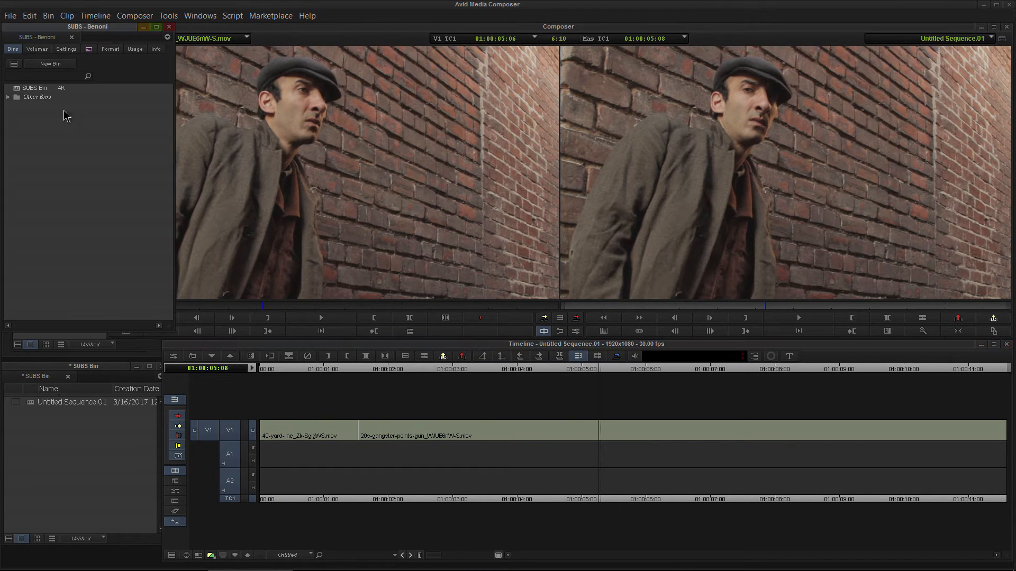
pyautogui.click(64, 402)
pyautogui.click(64, 402)
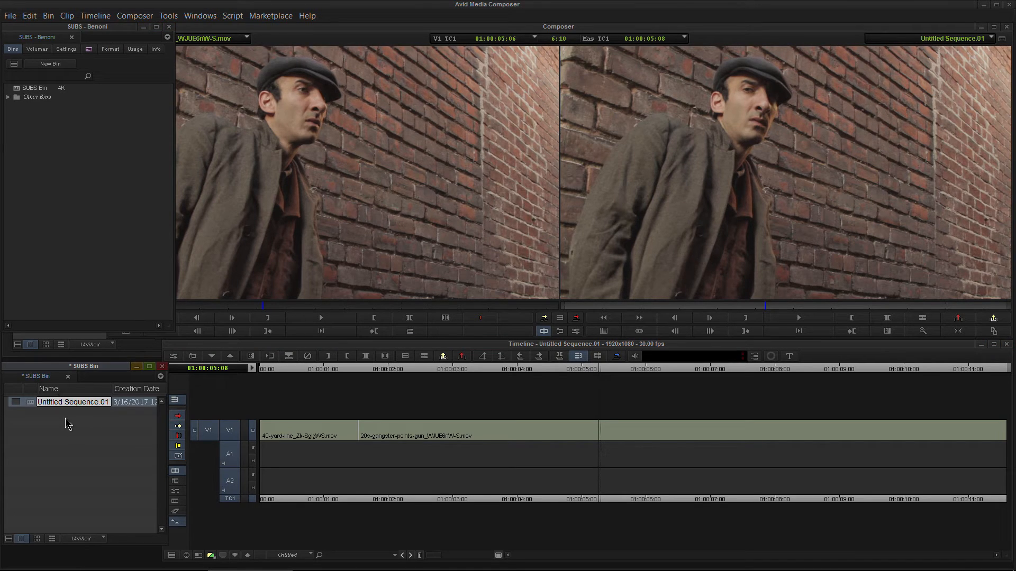
pyautogui.press('Delete')
pyautogui.press('Delete')
pyautogui.press('Delete')
pyautogui.press('Delete')
pyautogui.press('Delete')
pyautogui.press('Delete')
pyautogui.press('Delete')
pyautogui.press('Delete')
pyautogui.press('Delete')
pyautogui.click(50, 484)
pyautogui.click(67, 235)
pyautogui.click(89, 49)
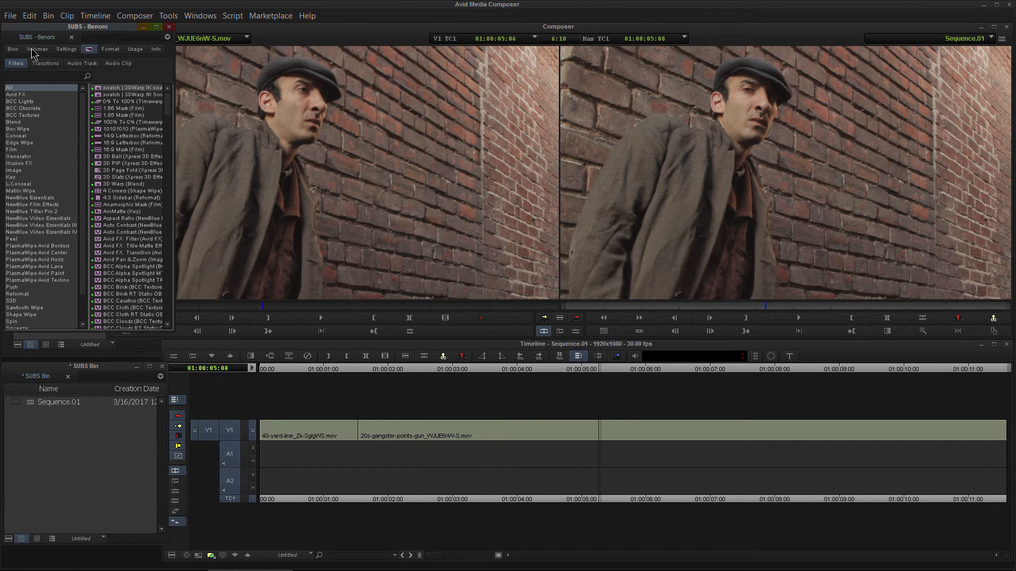
pyautogui.click(12, 49)
pyautogui.rightClick(60, 180)
pyautogui.click(72, 431)
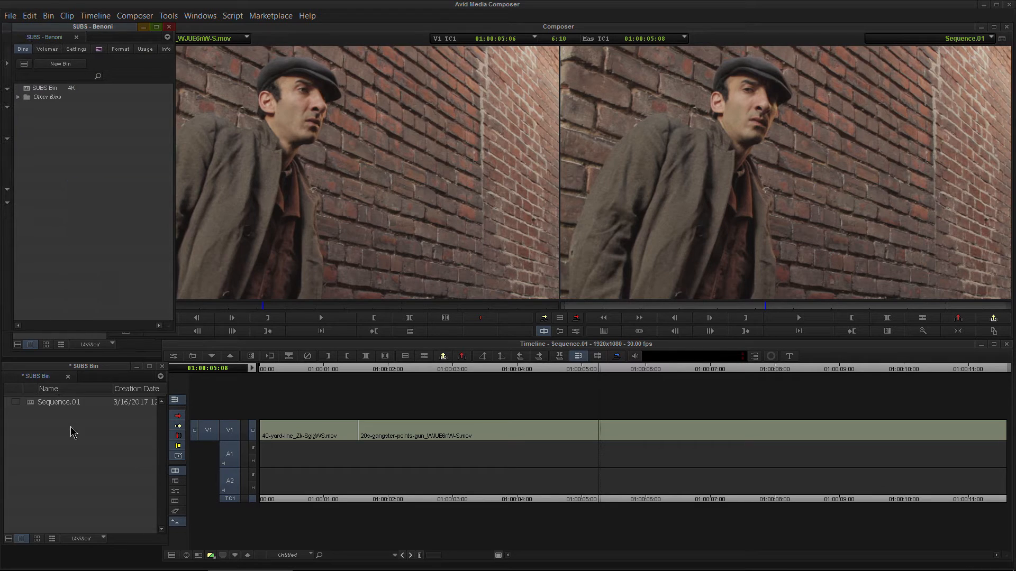
# - Create a second sequence in SUBS Bin and name it Sequence.02
pyautogui.rightClick(76, 478)
pyautogui.click(121, 346)
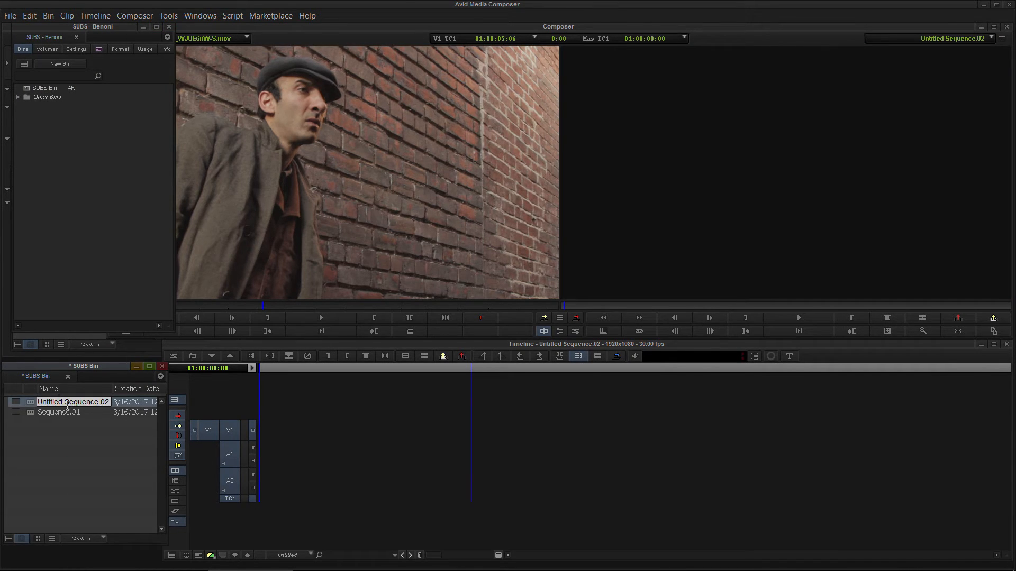
pyautogui.press('BackSpace')
pyautogui.press('BackSpace')
pyautogui.press('BackSpace')
pyautogui.press('BackSpace')
pyautogui.press('BackSpace')
pyautogui.press('BackSpace')
pyautogui.press('BackSpace')
pyautogui.press('BackSpace')
pyautogui.press('BackSpace')
pyautogui.press('Return')
pyautogui.click(89, 191)
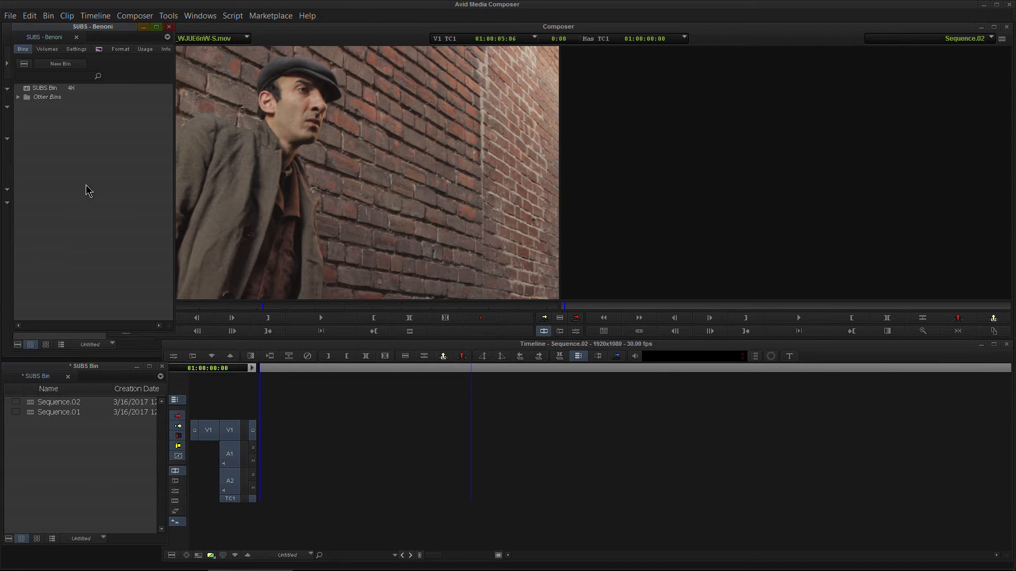
pyautogui.click(48, 371)
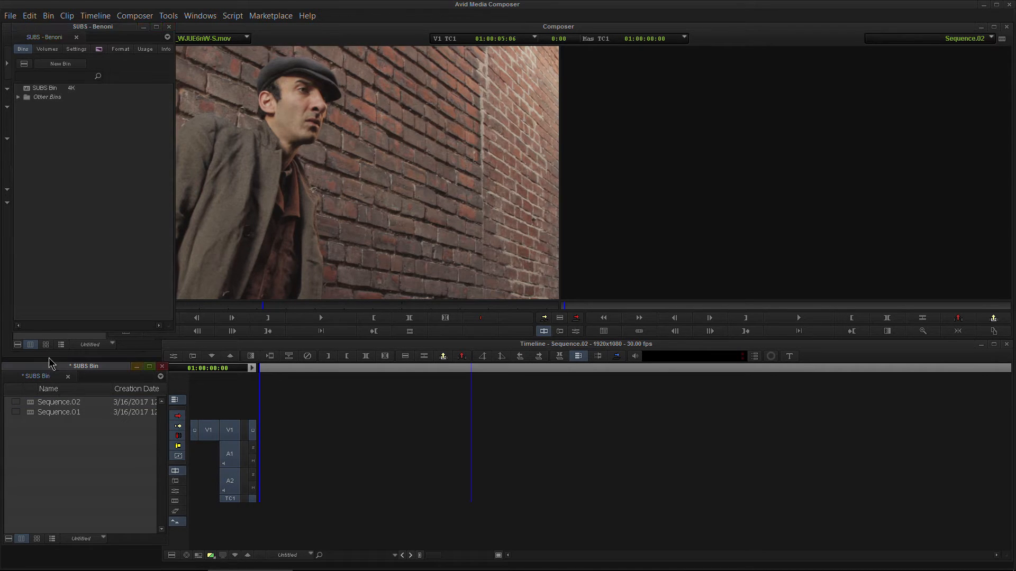
pyautogui.rightClick(91, 149)
pyautogui.press('Escape')
pyautogui.hotkey('ctrl', 'o')
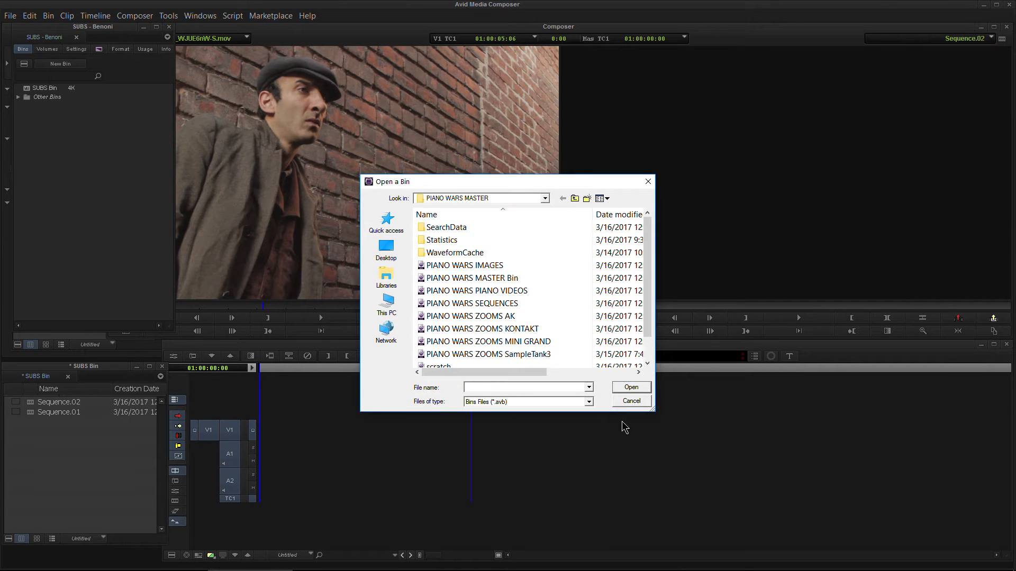
pyautogui.click(634, 402)
# - Reopen the scratch bin from the Other Bins folder of the SUBS project
pyautogui.click(18, 98)
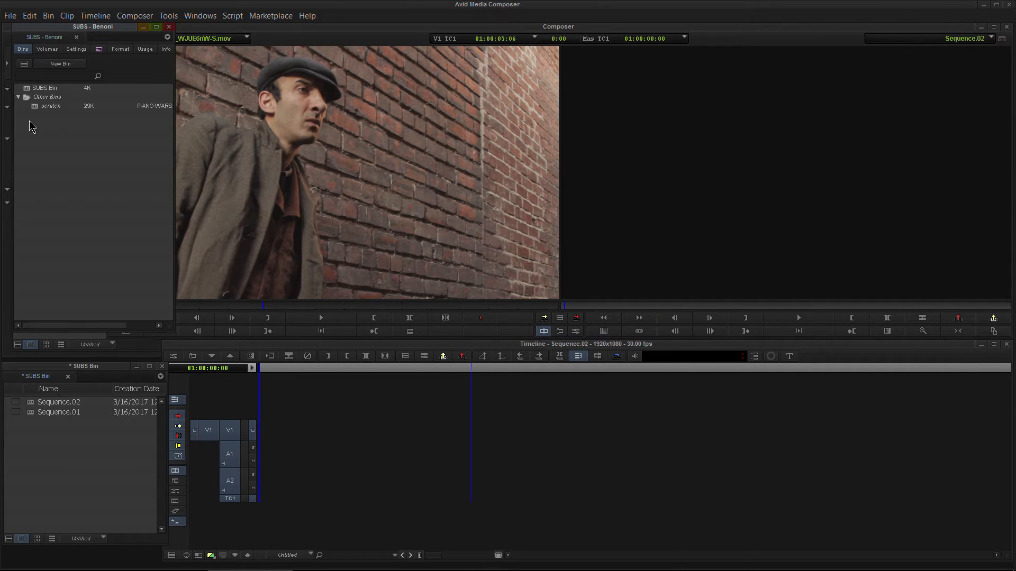
pyautogui.doubleClick(33, 109)
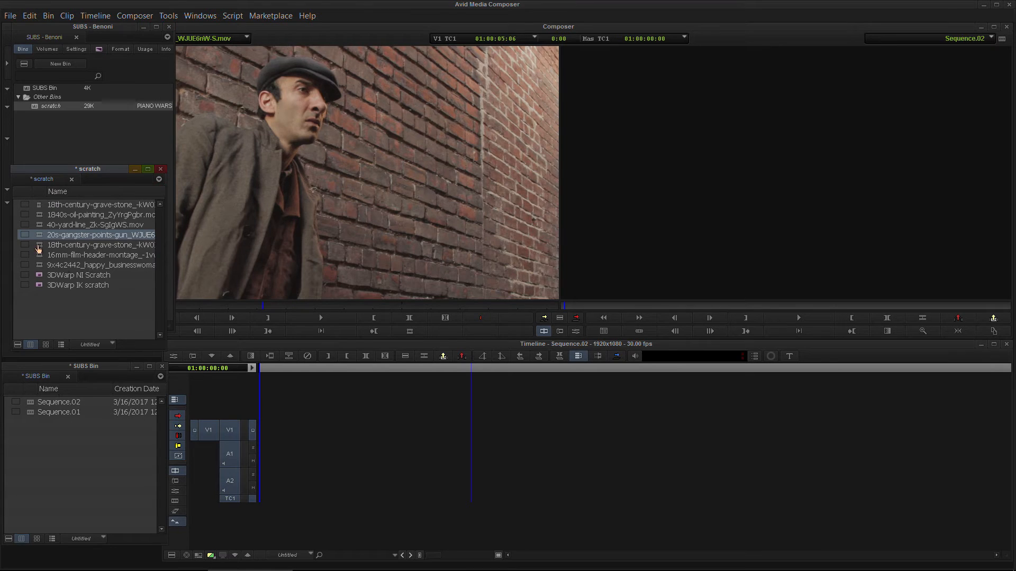
# - Add the full 16mm-film-header-montage clip and the full 9x4c2442 happy businesswoman clip one after the other to Sequence.02
pyautogui.doubleClick(39, 255)
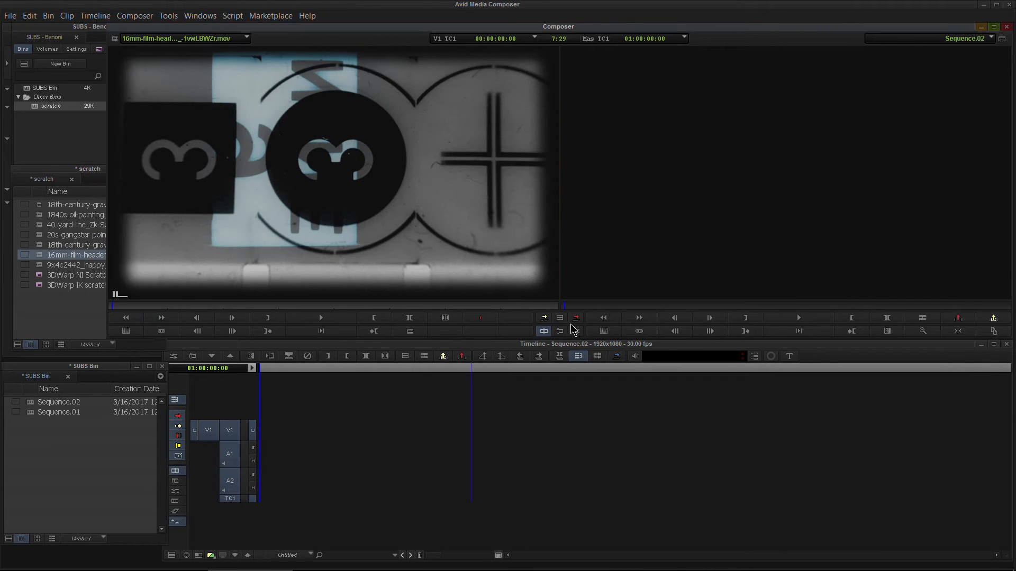
pyautogui.click(574, 319)
pyautogui.doubleClick(43, 265)
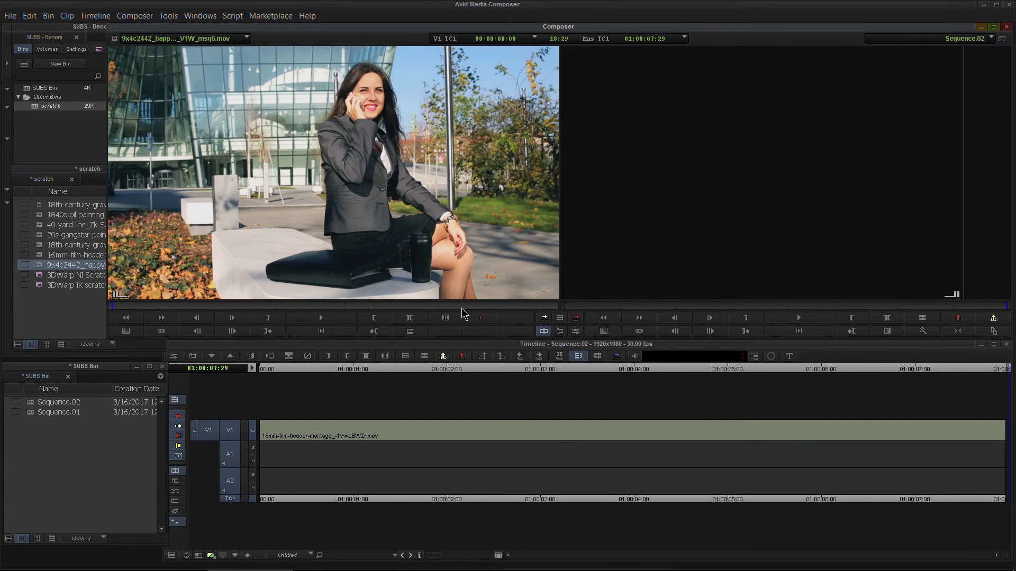
pyautogui.click(579, 331)
pyautogui.moveTo(434, 555); pyautogui.dragTo(412, 565)
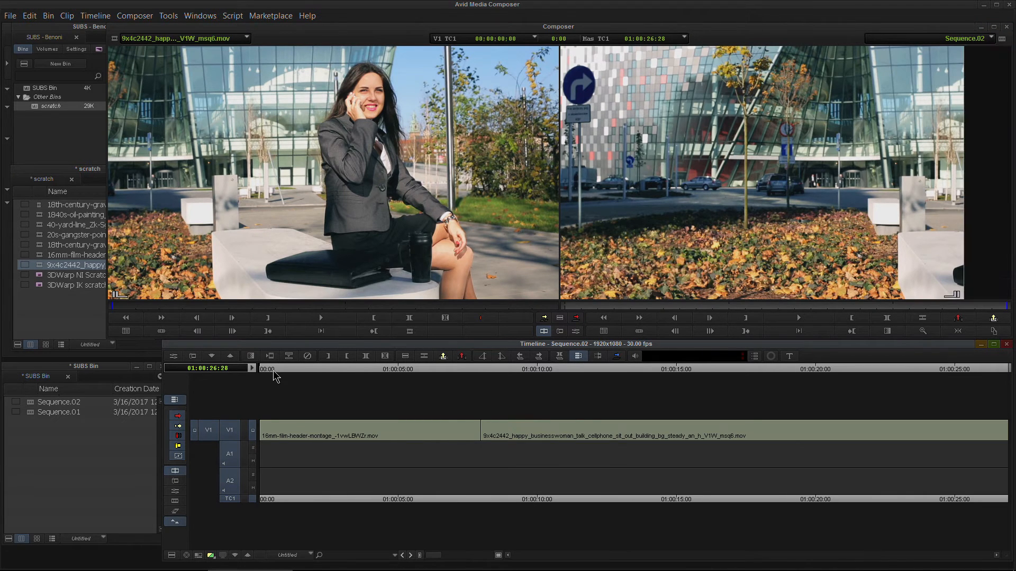
# - Review Sequence.02 from its start and scrub within the film header clip to 01:00:06:00
pyautogui.click(265, 370)
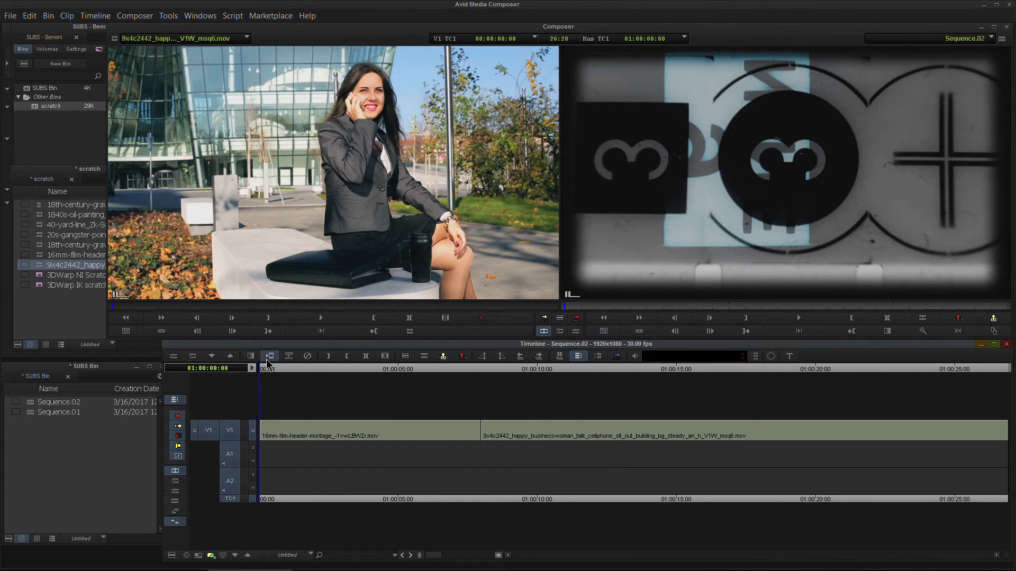
pyautogui.moveTo(265, 369); pyautogui.dragTo(191, 369)
pyautogui.moveTo(259, 368); pyautogui.dragTo(195, 374)
pyautogui.moveTo(283, 370); pyautogui.dragTo(148, 413)
pyautogui.moveTo(291, 376); pyautogui.dragTo(126, 410)
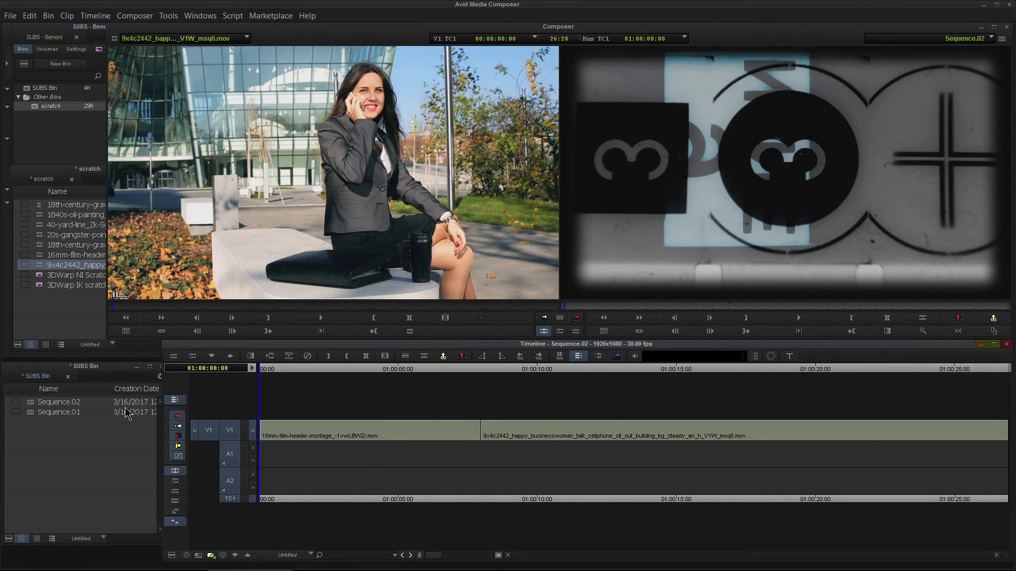
pyautogui.click(27, 415)
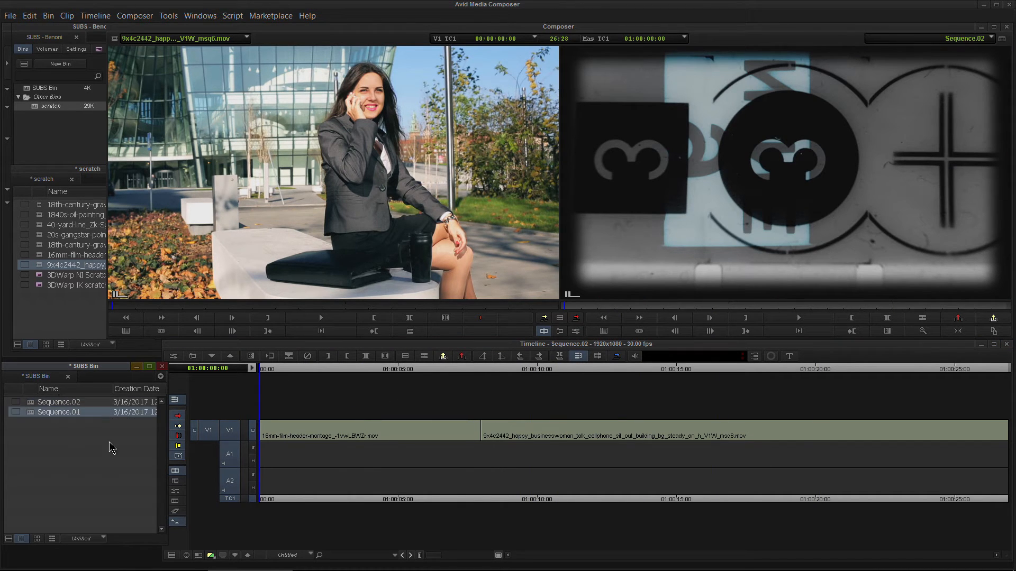
pyautogui.click(474, 372)
pyautogui.moveTo(474, 372); pyautogui.dragTo(427, 379)
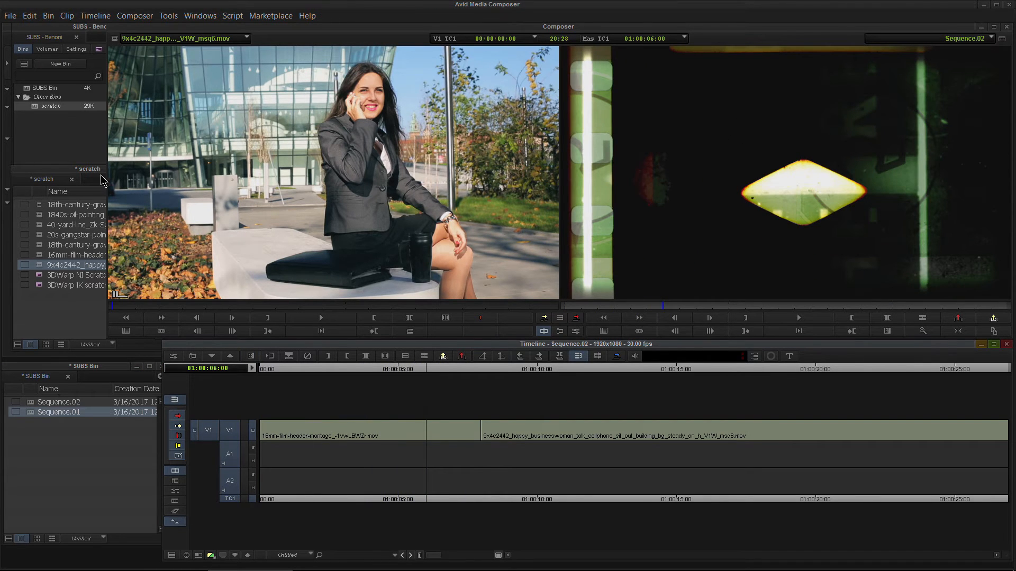
# - Create a new bin named SUBS SUBS and place its window below the bin list in the project window
pyautogui.rightClick(51, 138)
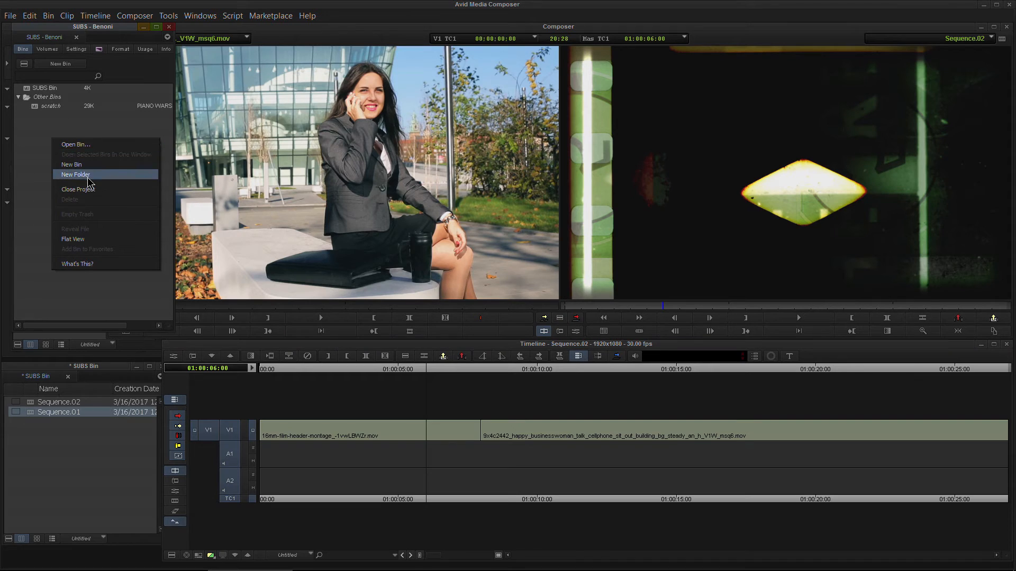
pyautogui.click(93, 164)
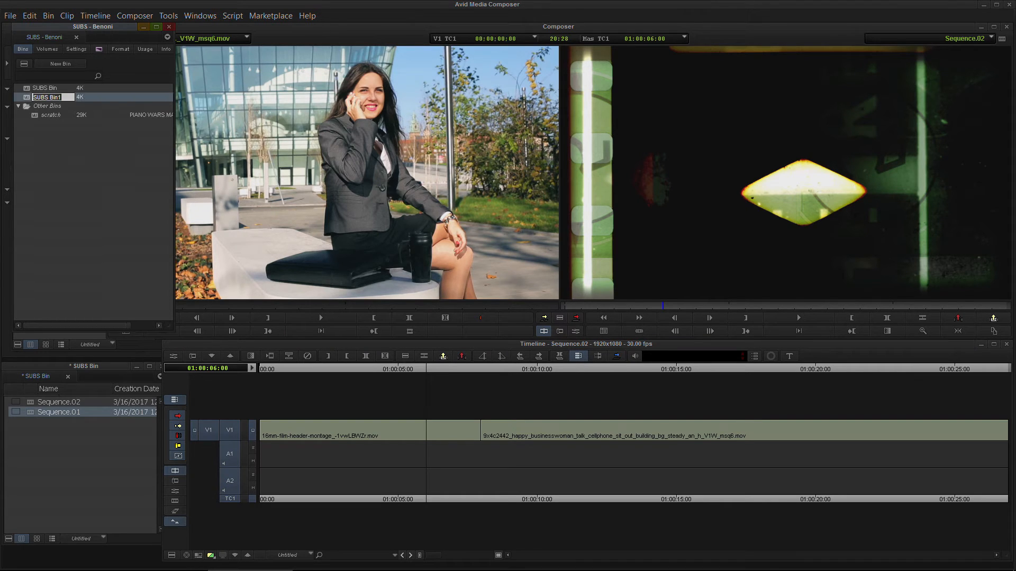
pyautogui.click(66, 98)
pyautogui.press('Return')
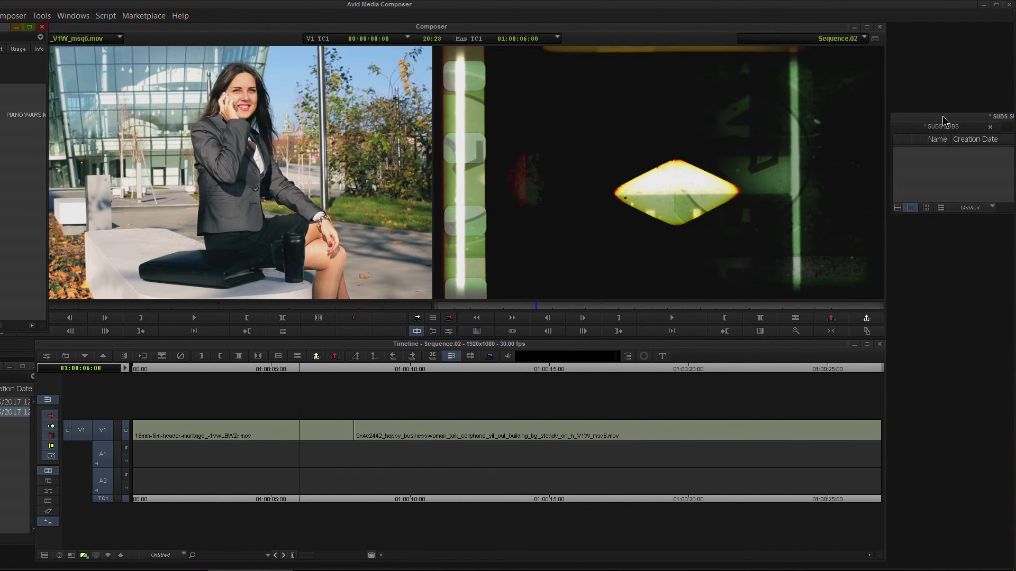
pyautogui.moveTo(943, 117); pyautogui.dragTo(68, 195)
pyautogui.moveTo(249, 288); pyautogui.dragTo(236, 288)
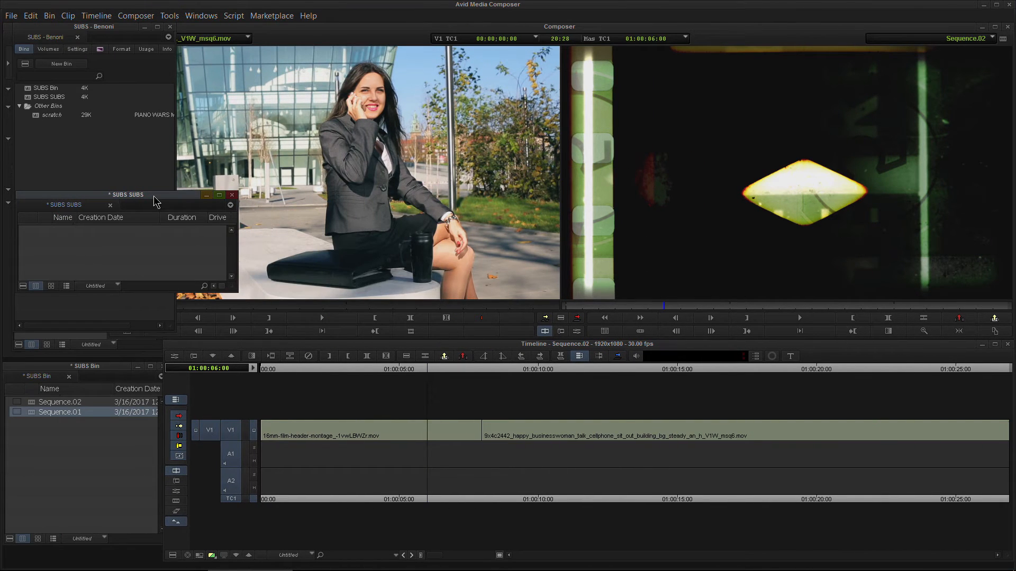
# - Save the 7:09 section of Sequence.02 ending at 01:00:12:05 as a subsequence in SUBS SUBS, and make that bin narrower and taller
pyautogui.moveTo(664, 307); pyautogui.dragTo(768, 306)
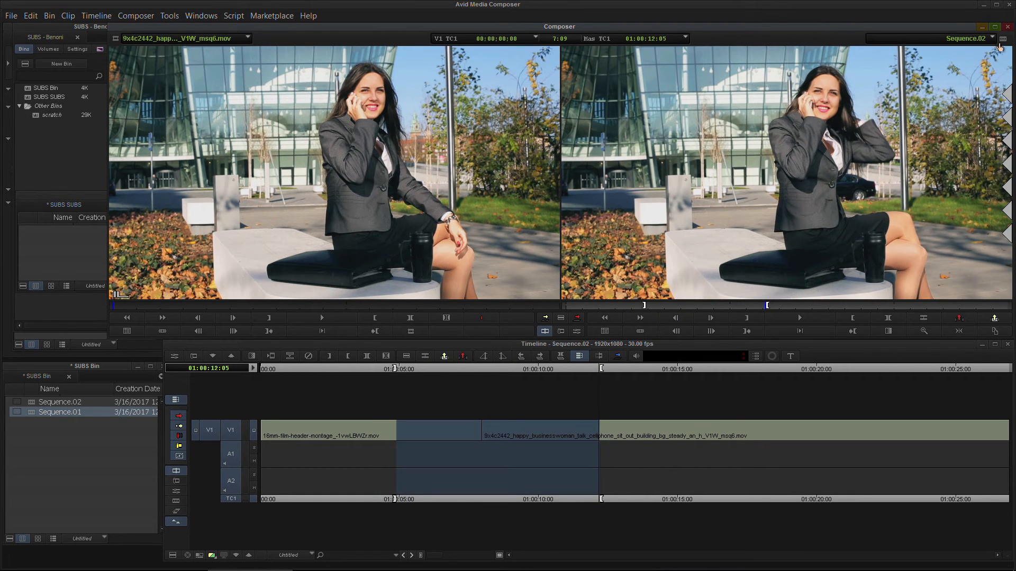
pyautogui.moveTo(1001, 39); pyautogui.dragTo(45, 234)
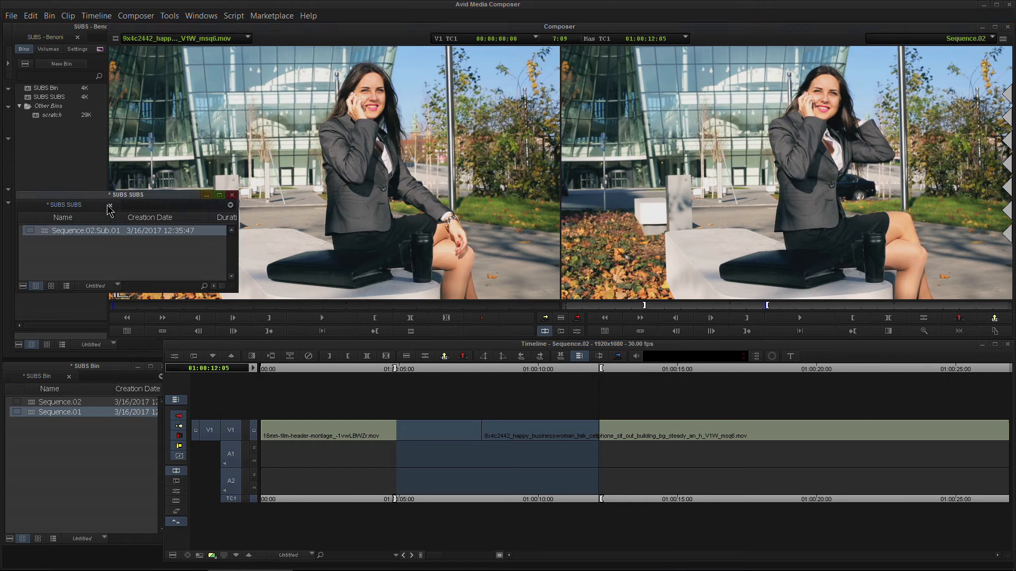
pyautogui.moveTo(175, 301); pyautogui.dragTo(175, 353)
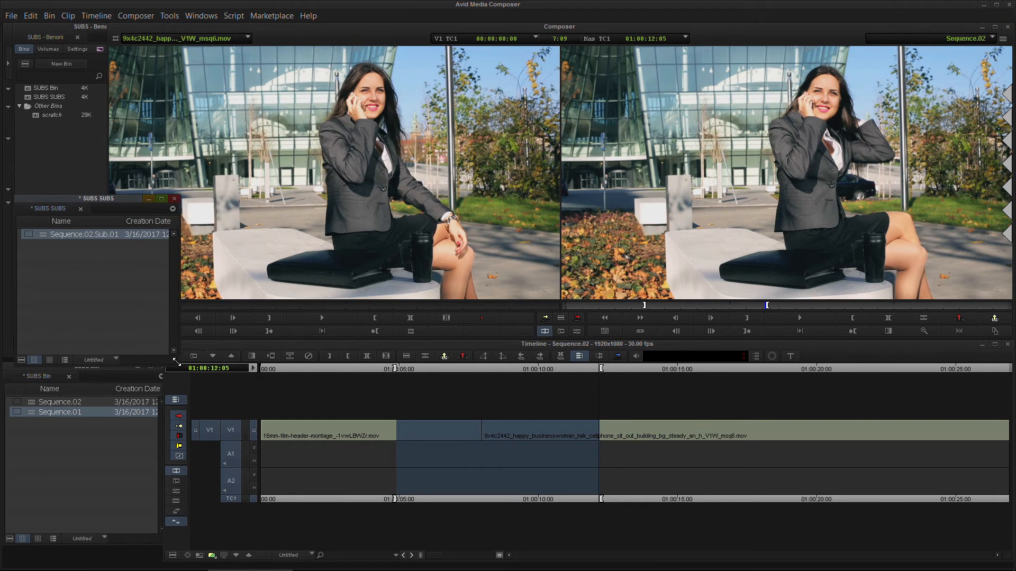
# - Move the SUBS SUBS bin window slightly up and create a new sequence named Main in SUBS Bin
pyautogui.moveTo(97, 200); pyautogui.dragTo(96, 182)
pyautogui.rightClick(95, 465)
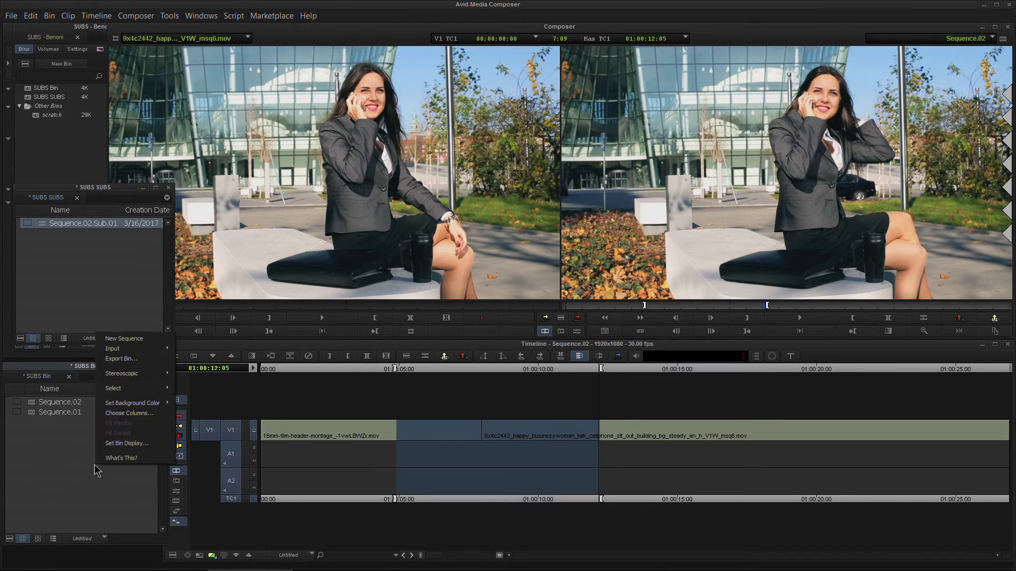
pyautogui.click(125, 339)
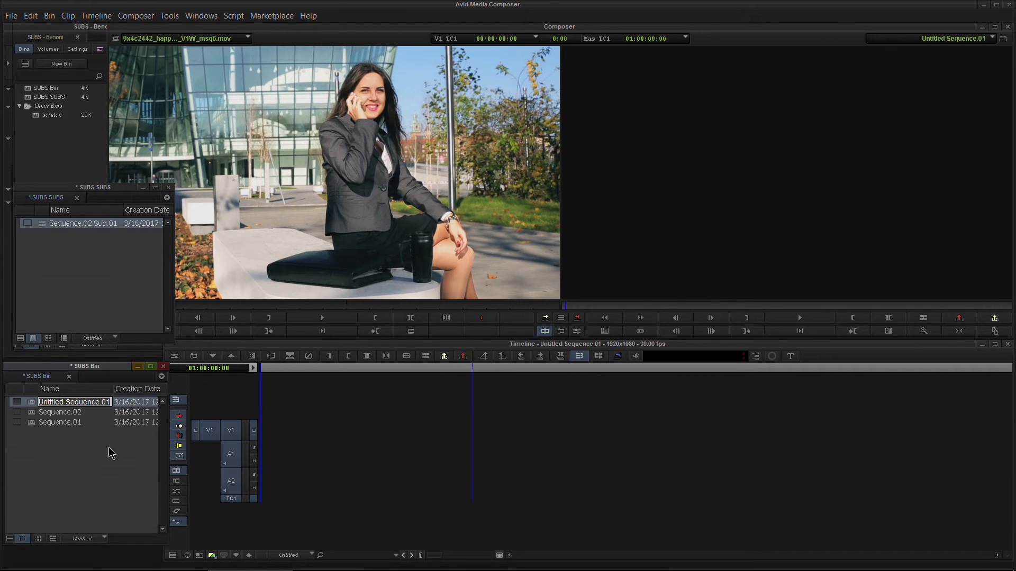
pyautogui.write('Main')
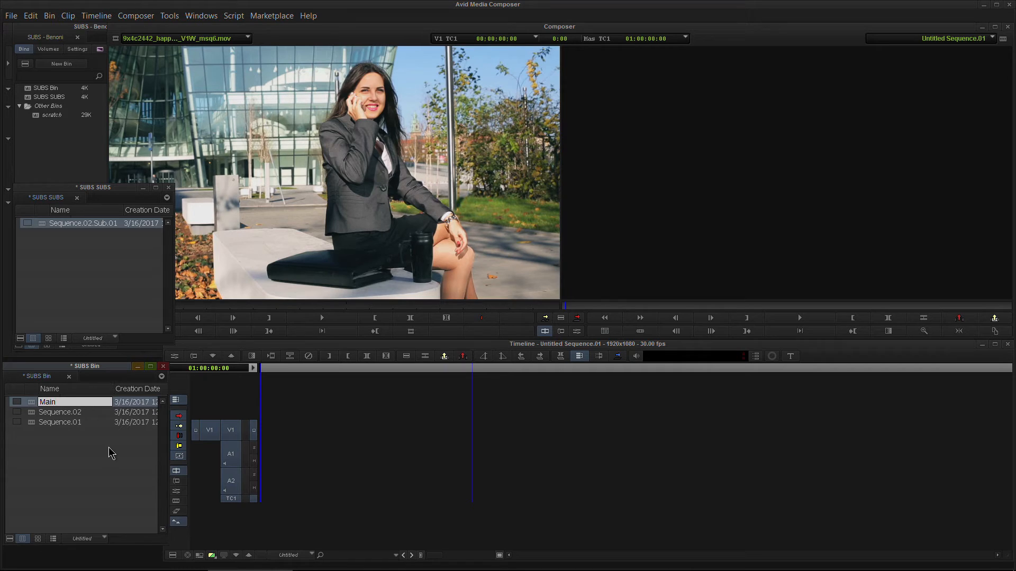
pyautogui.press('Return')
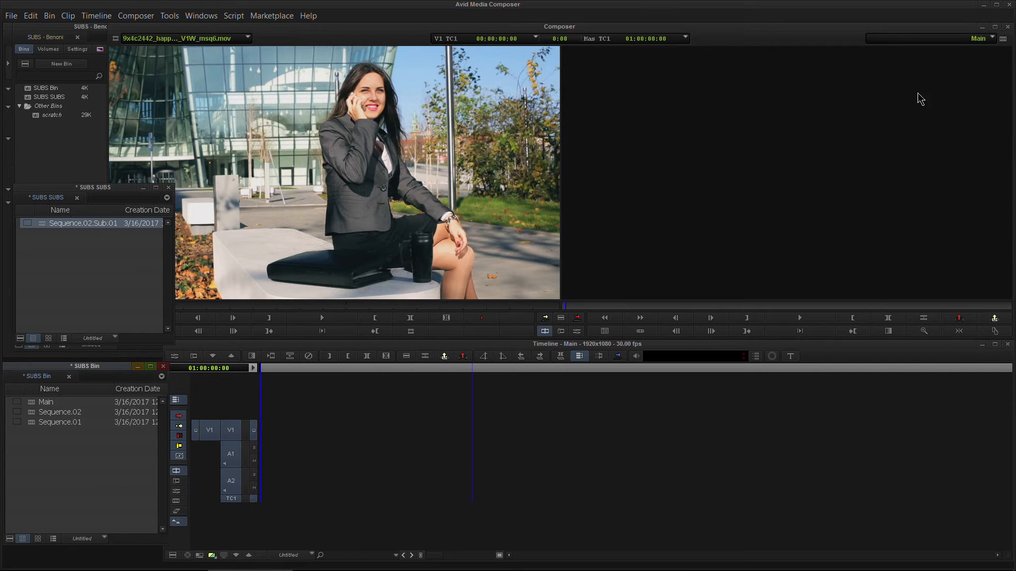
# - Load Sequence.01 as the source, mark a 2:09 section of its gangster footage, and edit it into the start of Main
pyautogui.click(30, 423)
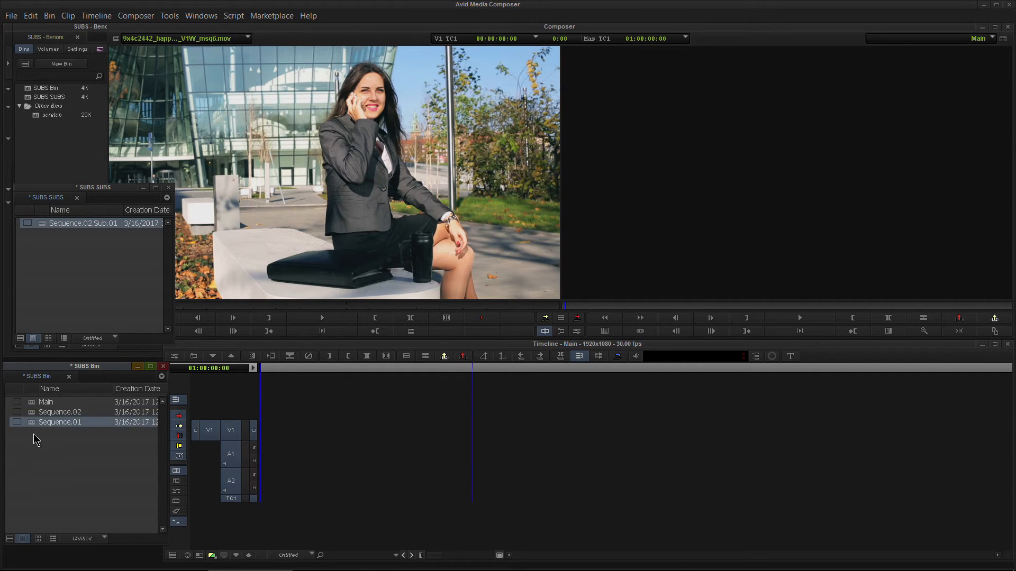
pyautogui.moveTo(30, 426); pyautogui.dragTo(278, 142)
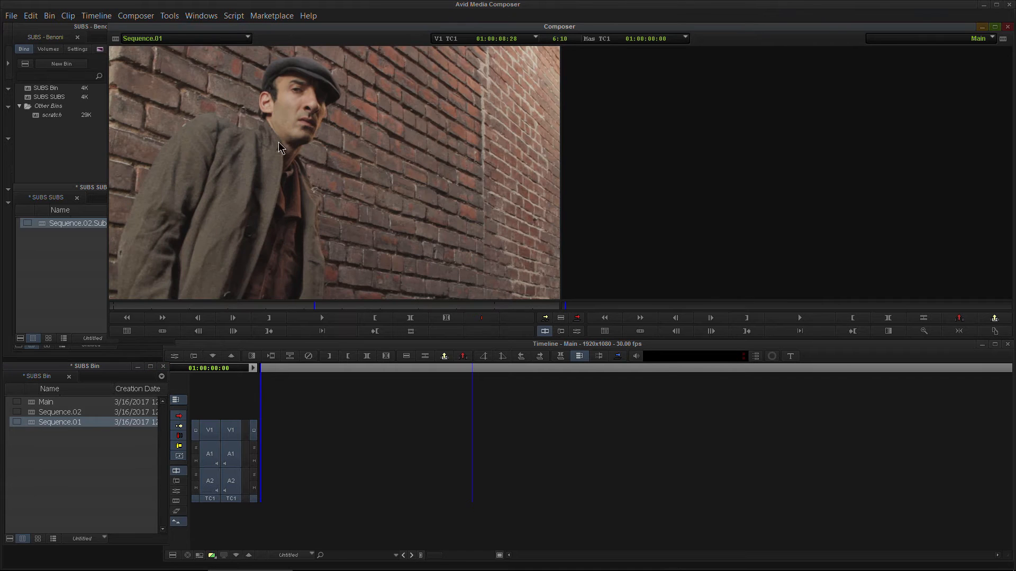
pyautogui.click(326, 335)
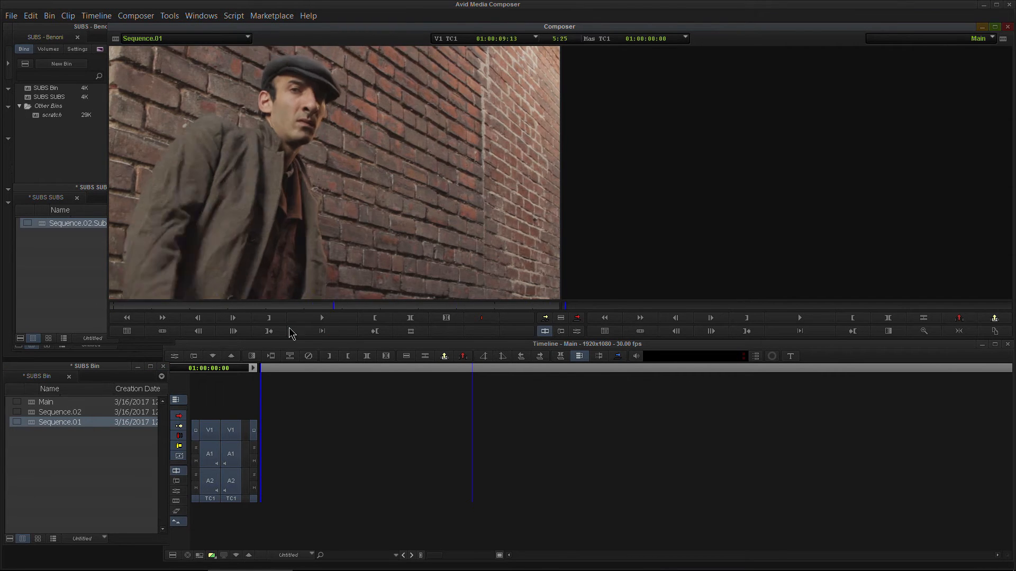
pyautogui.press('i')
pyautogui.click(278, 306)
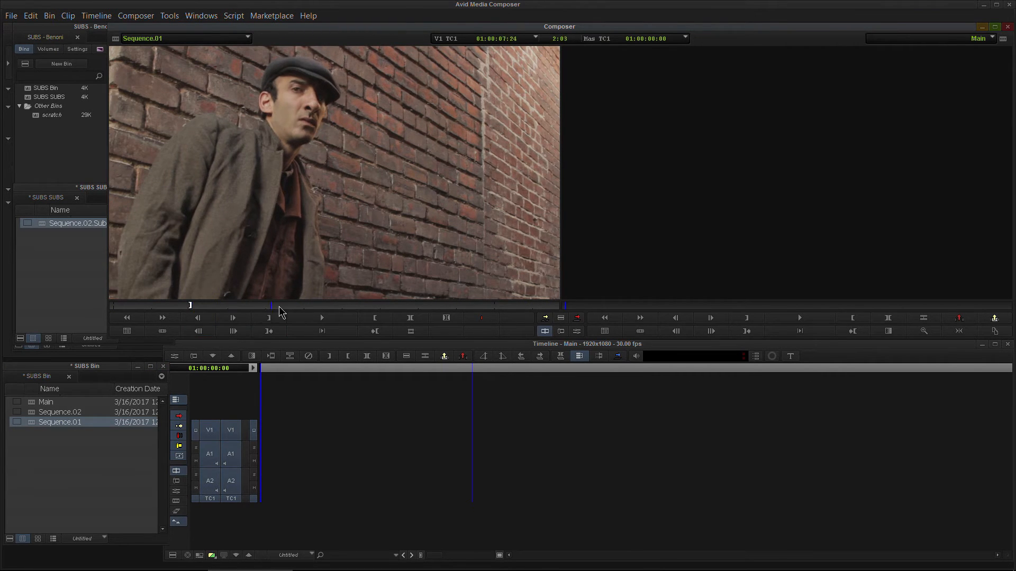
pyautogui.press('o')
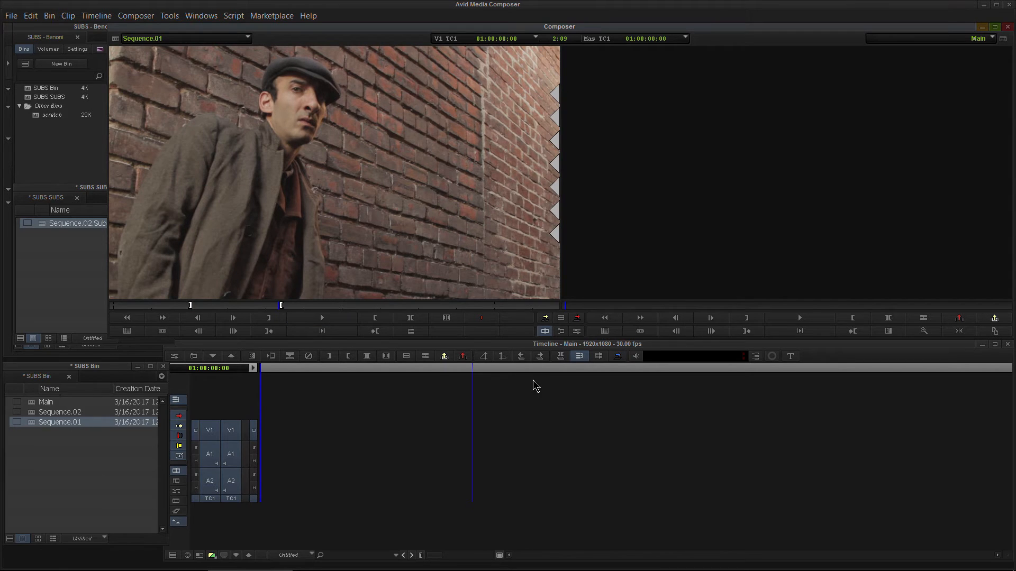
pyautogui.click(576, 318)
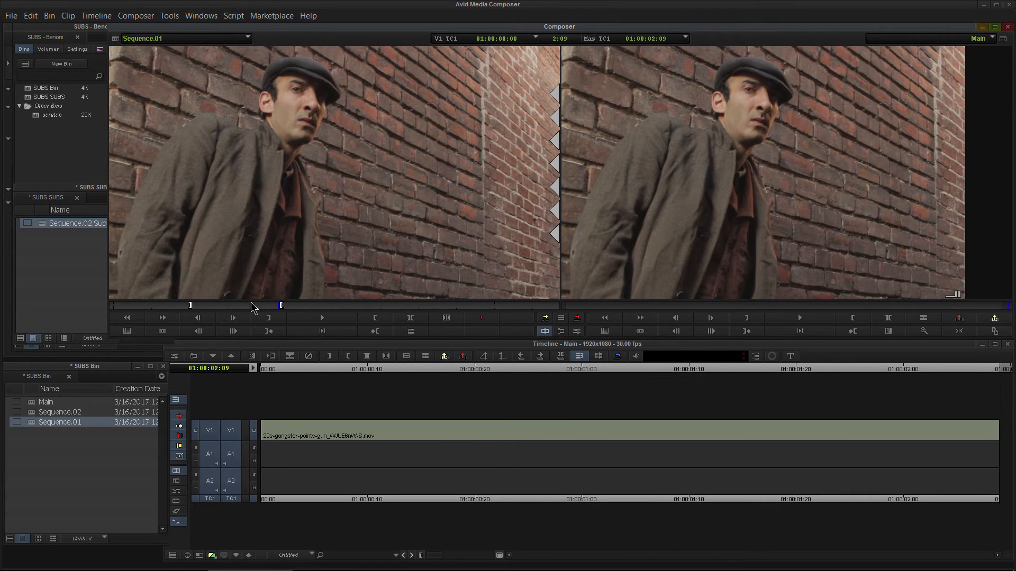
# - Trim the end of the gangster clip in Main back to 01:00:01:01 and return to source/record editing
pyautogui.moveTo(263, 377); pyautogui.dragTo(576, 413)
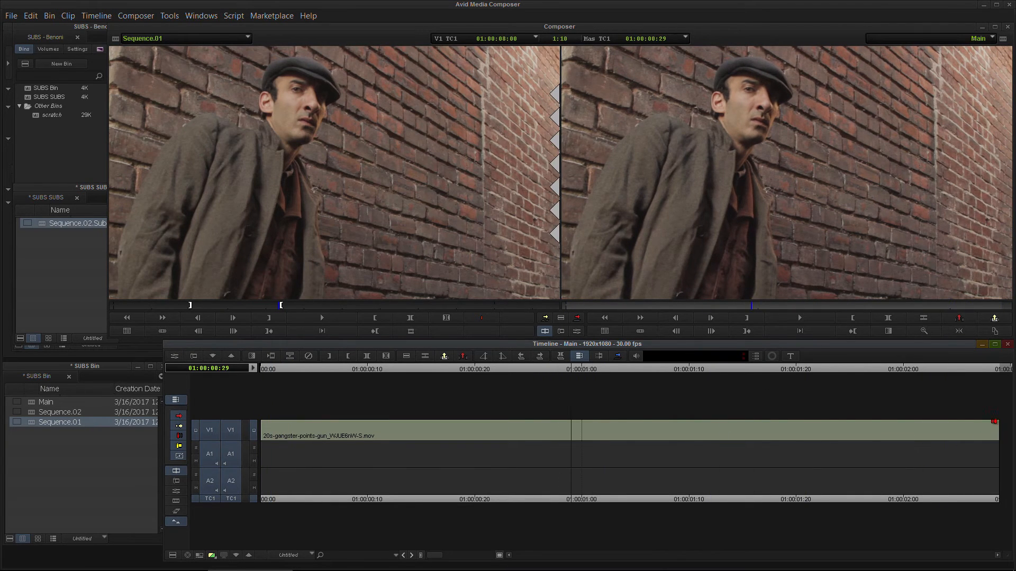
pyautogui.moveTo(994, 422); pyautogui.dragTo(588, 434)
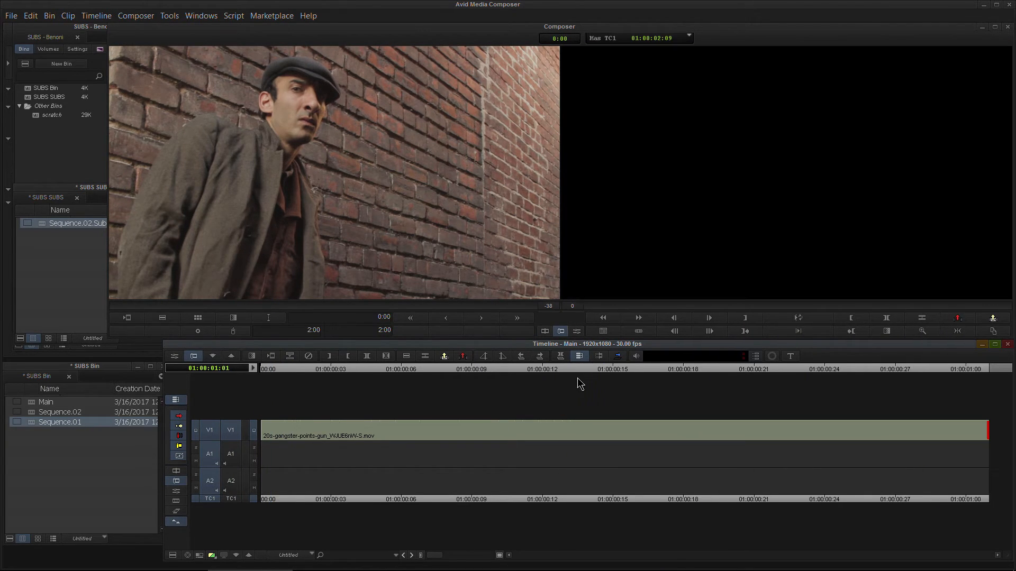
pyautogui.moveTo(585, 366); pyautogui.dragTo(484, 371)
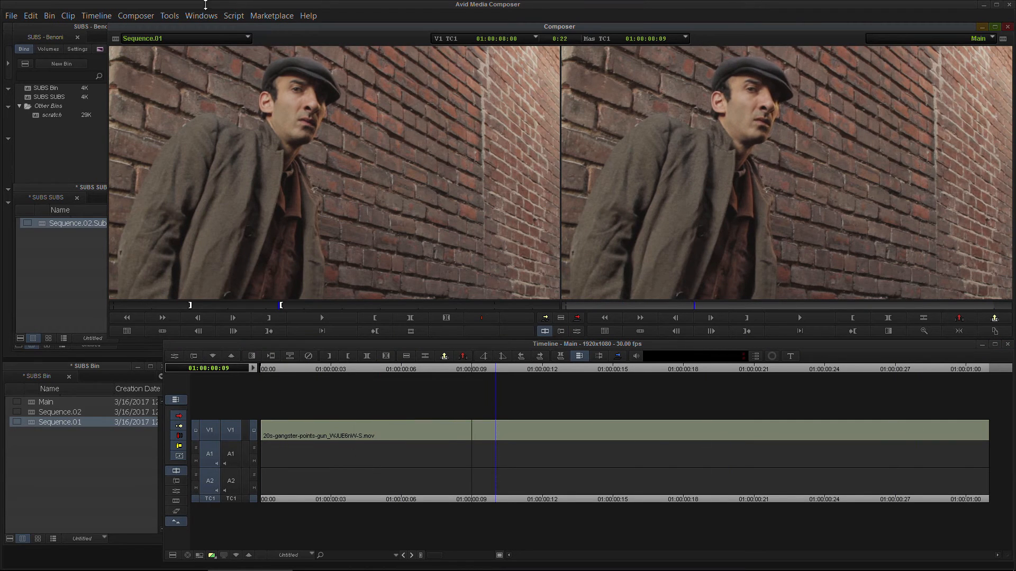
# - Clear the in and out marks from the source Sequence.01 and scrub through Main, returning to its start
pyautogui.moveTo(267, 306); pyautogui.dragTo(81, 315)
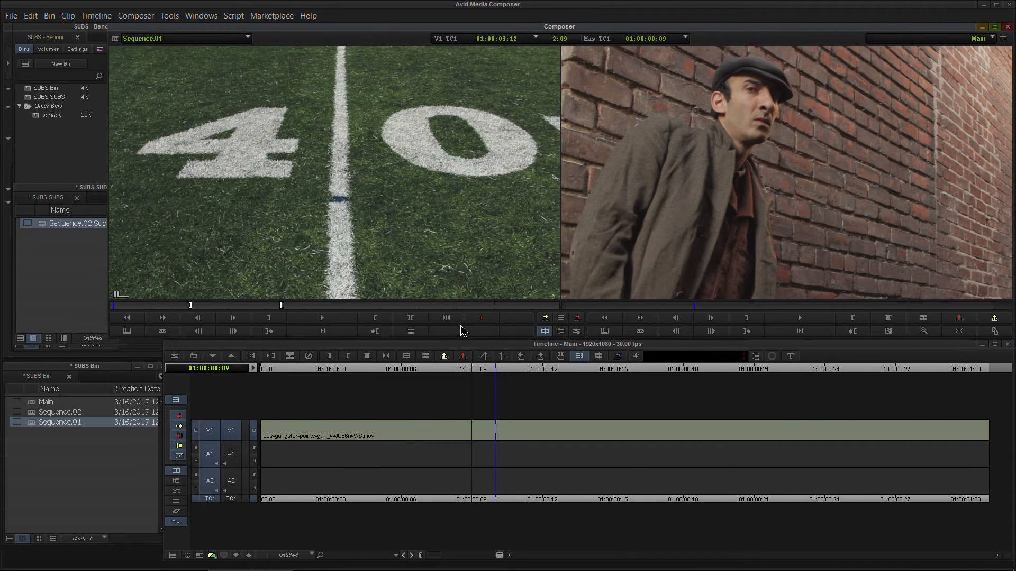
pyautogui.click(446, 317)
pyautogui.moveTo(139, 305); pyautogui.dragTo(110, 305)
pyautogui.moveTo(493, 364); pyautogui.dragTo(374, 396)
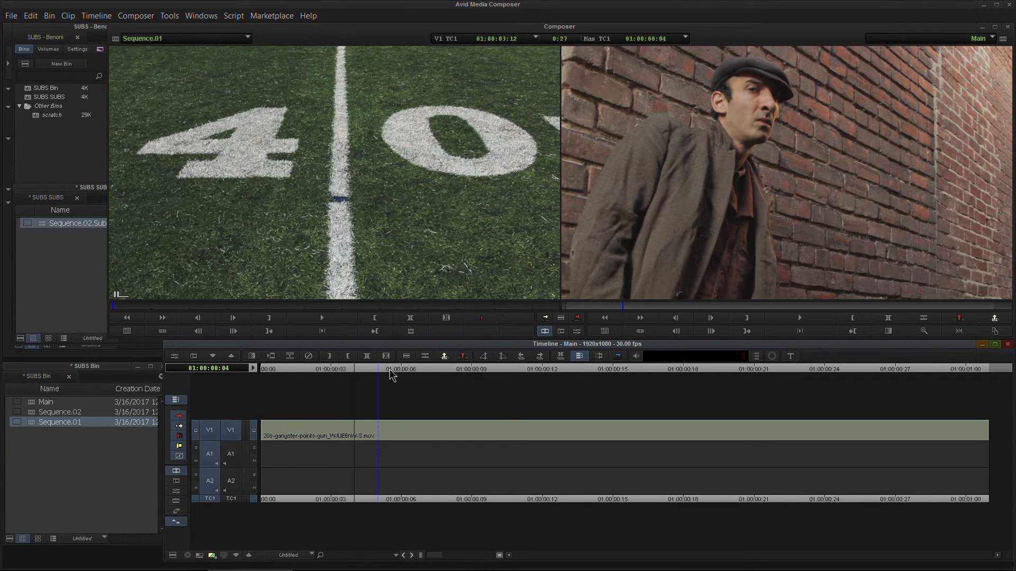
pyautogui.moveTo(390, 370); pyautogui.dragTo(1014, 373)
pyautogui.press('Home')
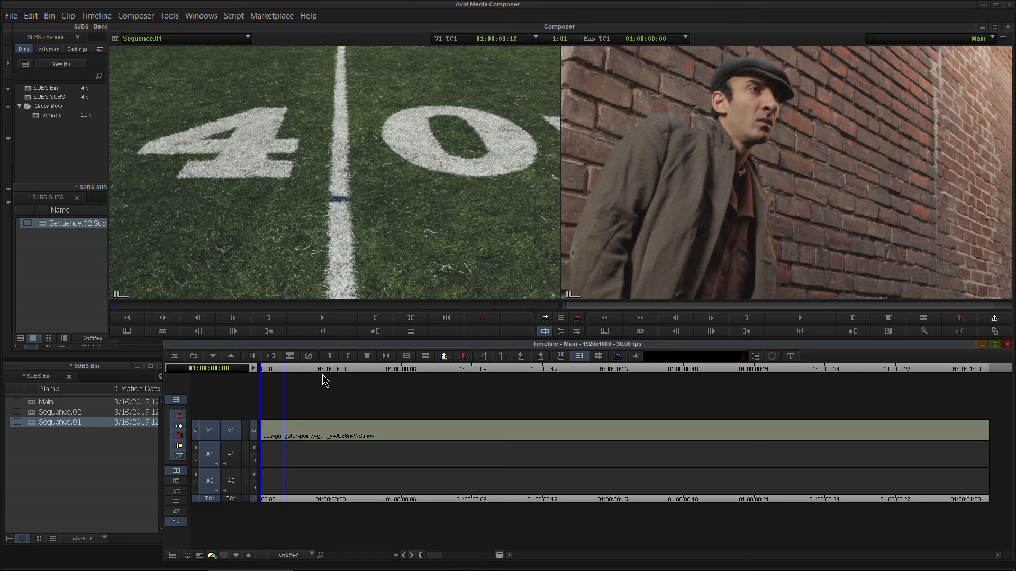
# - Open Sequence.02.Sub.01 in the timeline and shorten its film header and happy businesswoman clips, leaving empty gaps before each
pyautogui.moveTo(76, 187); pyautogui.dragTo(78, 176)
pyautogui.doubleClick(42, 214)
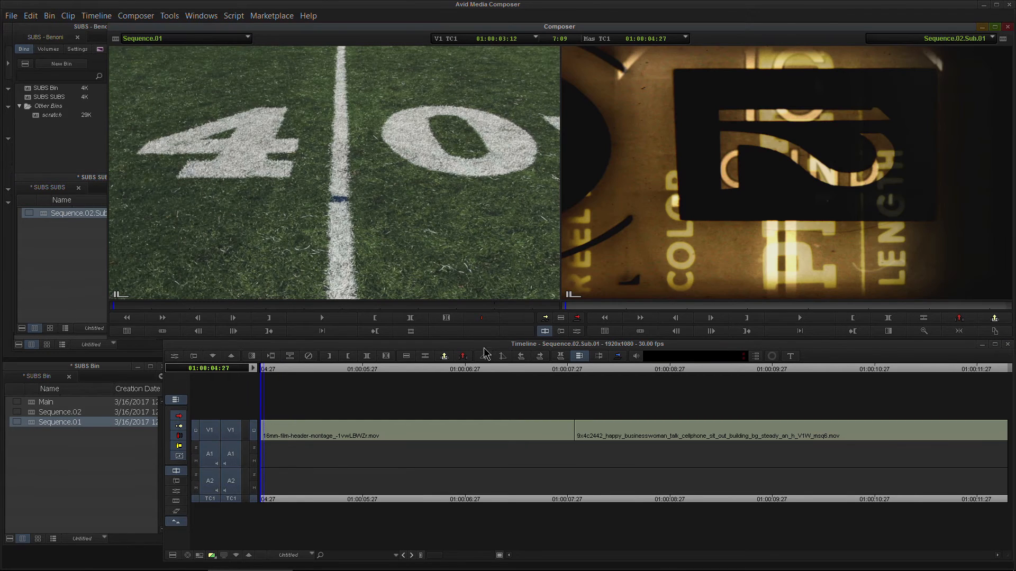
pyautogui.moveTo(283, 373); pyautogui.dragTo(470, 390)
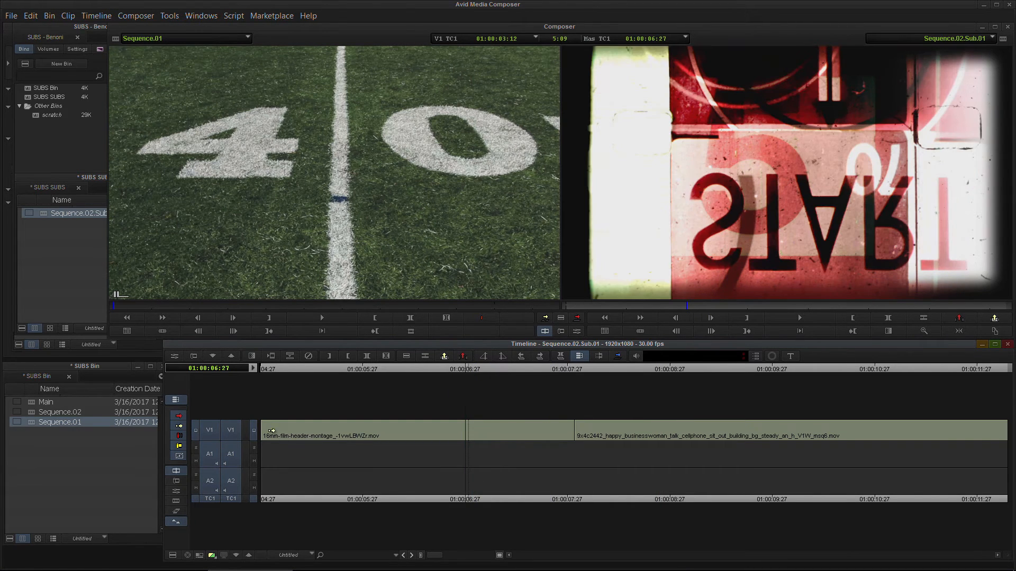
pyautogui.moveTo(264, 425); pyautogui.dragTo(370, 427)
pyautogui.moveTo(574, 424); pyautogui.dragTo(722, 434)
pyautogui.hotkey('ctrl', ']')
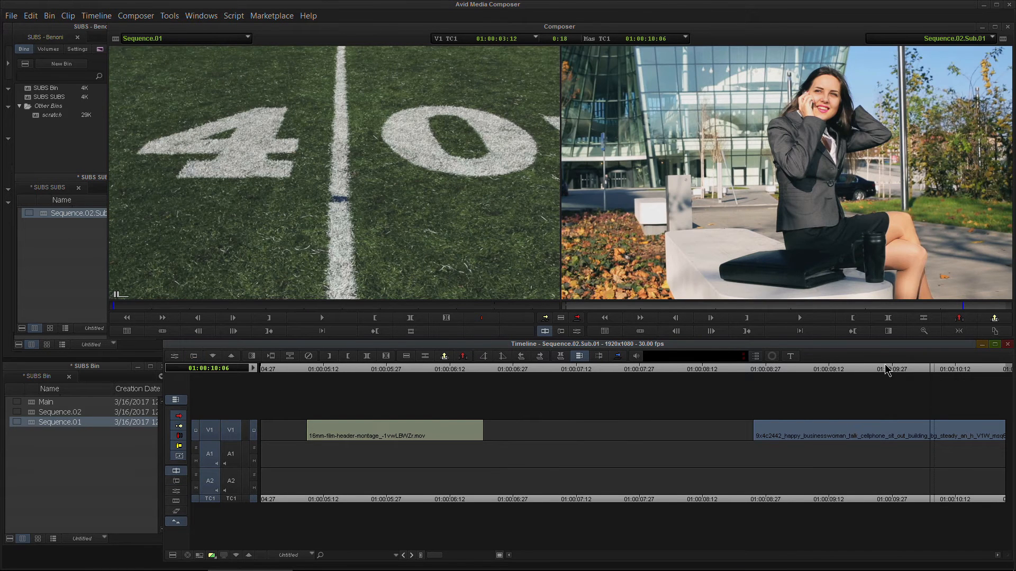
# - Scrub the edited Sequence.02.Sub.01 back to its start and bring the SUBS SUBS bin forward to examine its entry
pyautogui.moveTo(887, 371); pyautogui.dragTo(252, 410)
pyautogui.doubleClick(44, 216)
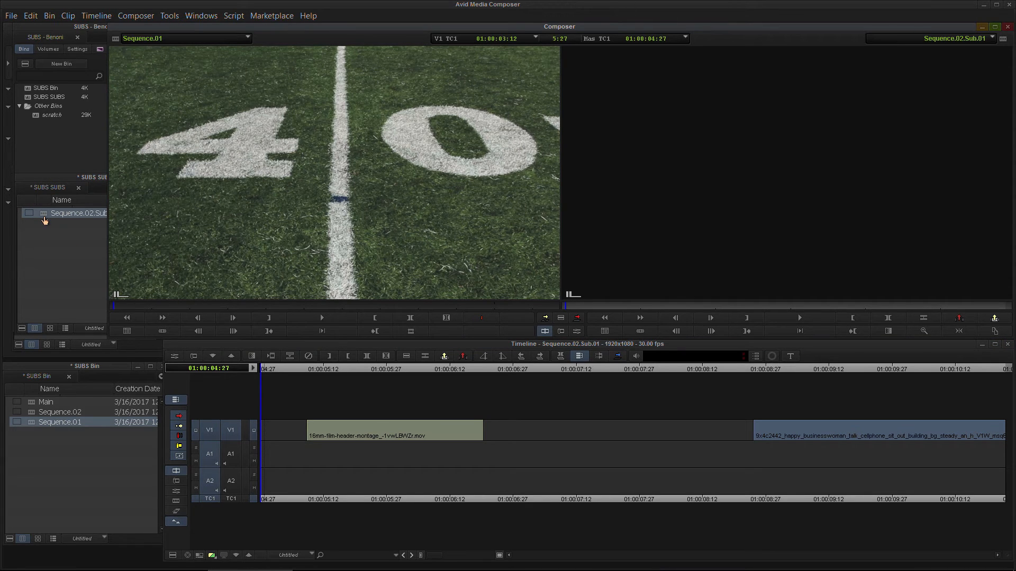
pyautogui.click(60, 178)
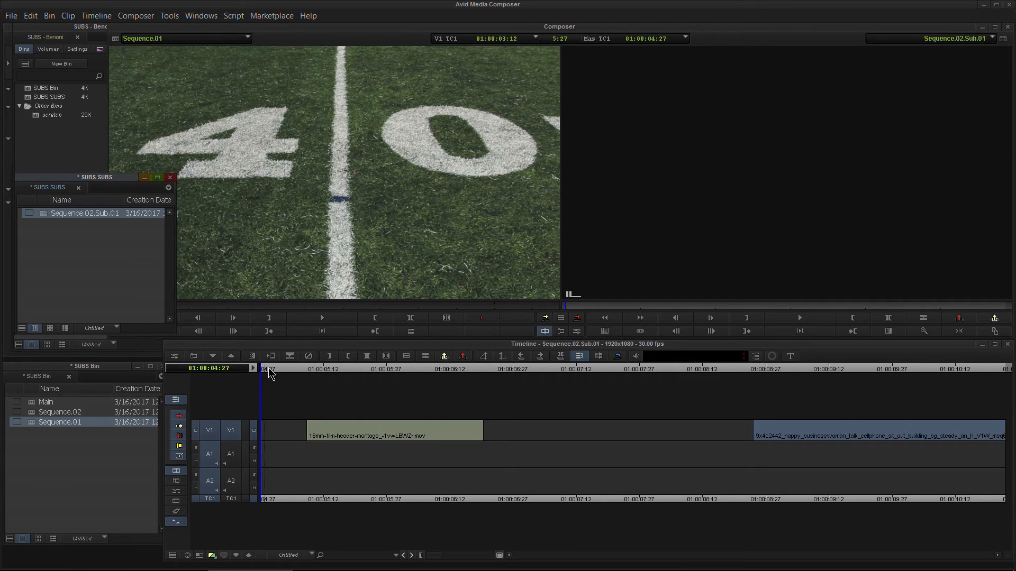
pyautogui.click(461, 369)
pyautogui.moveTo(640, 362); pyautogui.dragTo(198, 382)
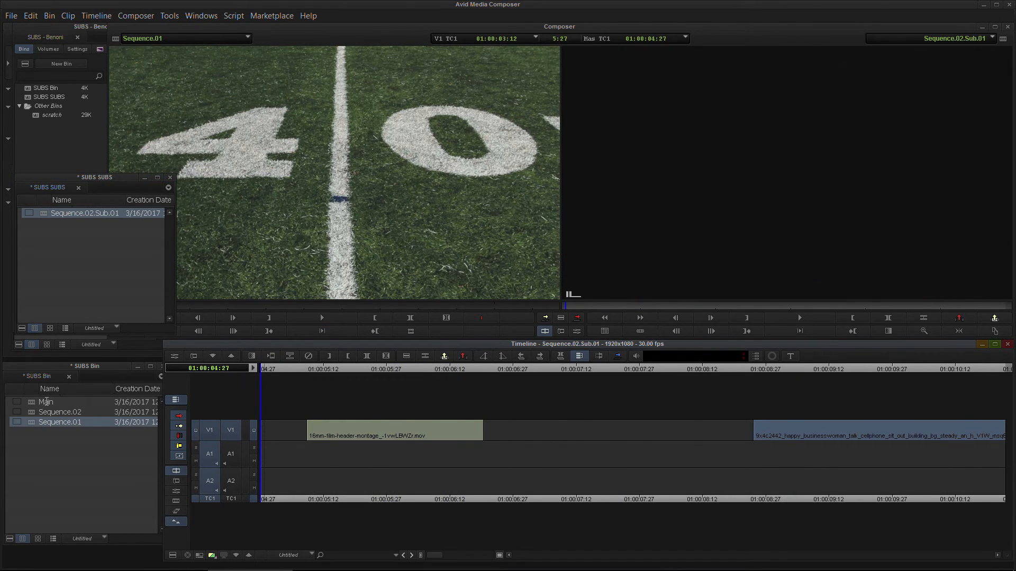
# - Load Sequence.02 into the timeline, clear its in and out marks, and play it from the start to check its clips
pyautogui.click(32, 414)
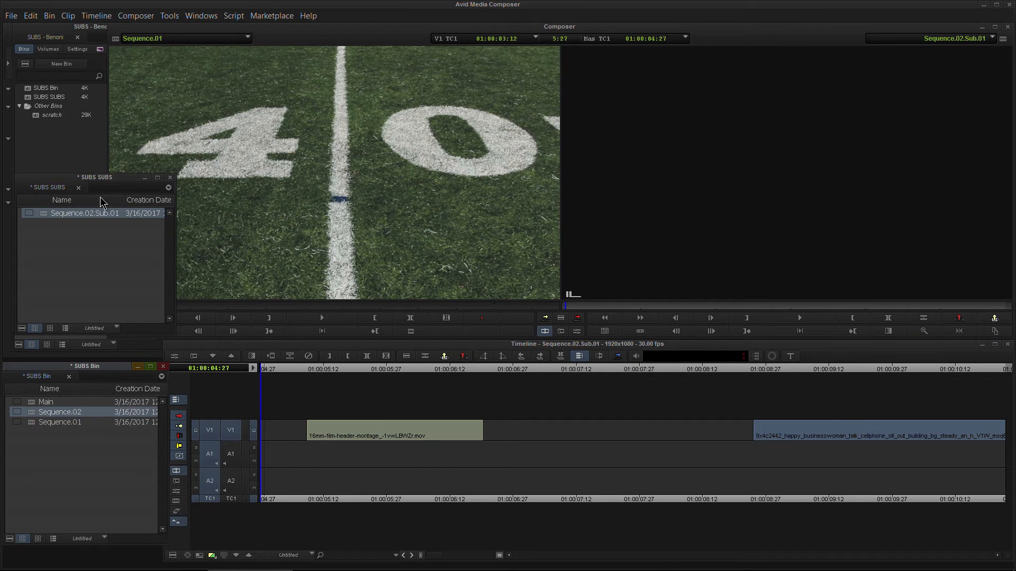
pyautogui.doubleClick(31, 417)
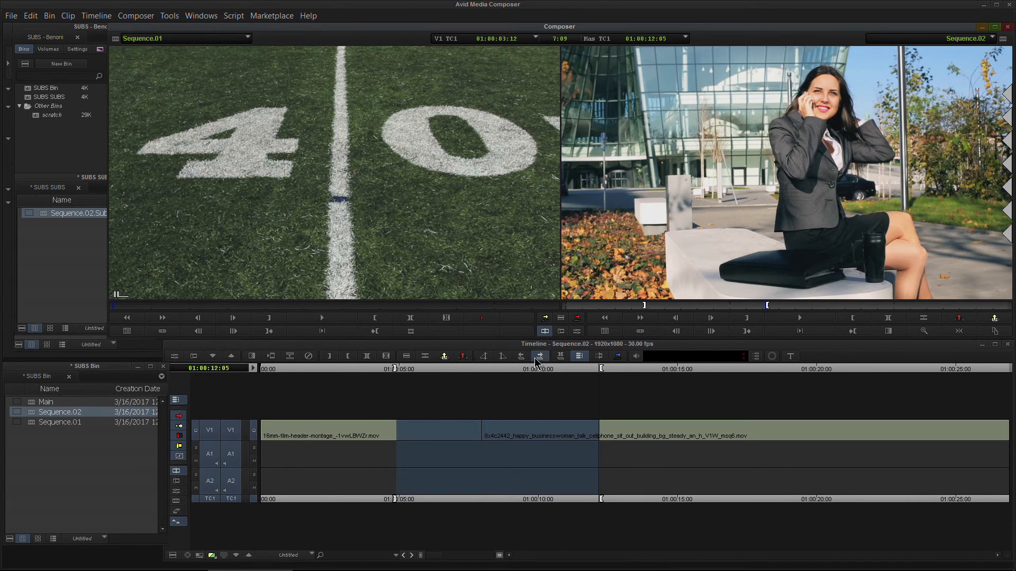
pyautogui.click(440, 368)
pyautogui.press('g')
pyautogui.press('Home')
pyautogui.press('l')
pyautogui.press('l')
pyautogui.press('l')
pyautogui.press('l')
pyautogui.press('l')
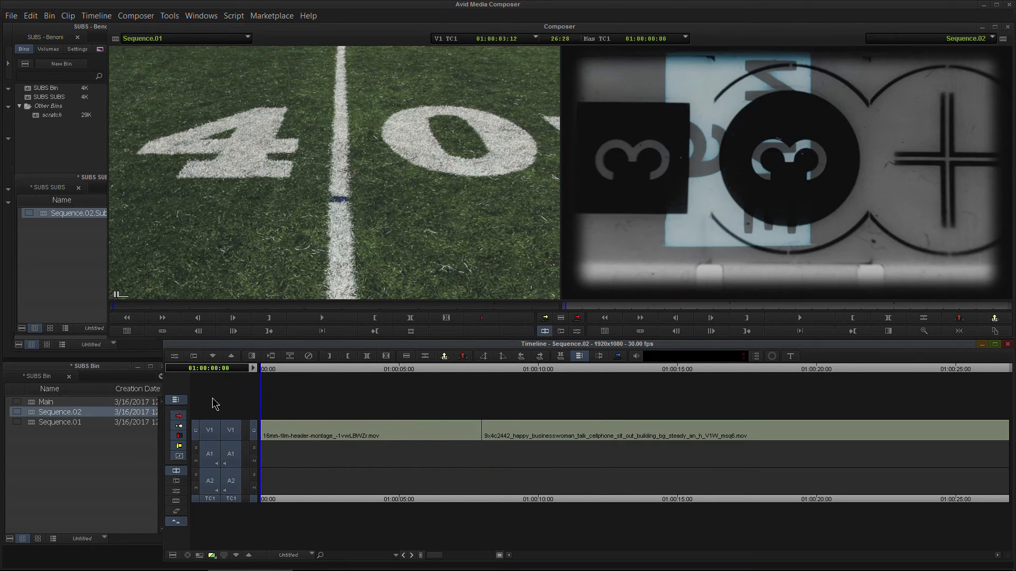
pyautogui.press('Home')
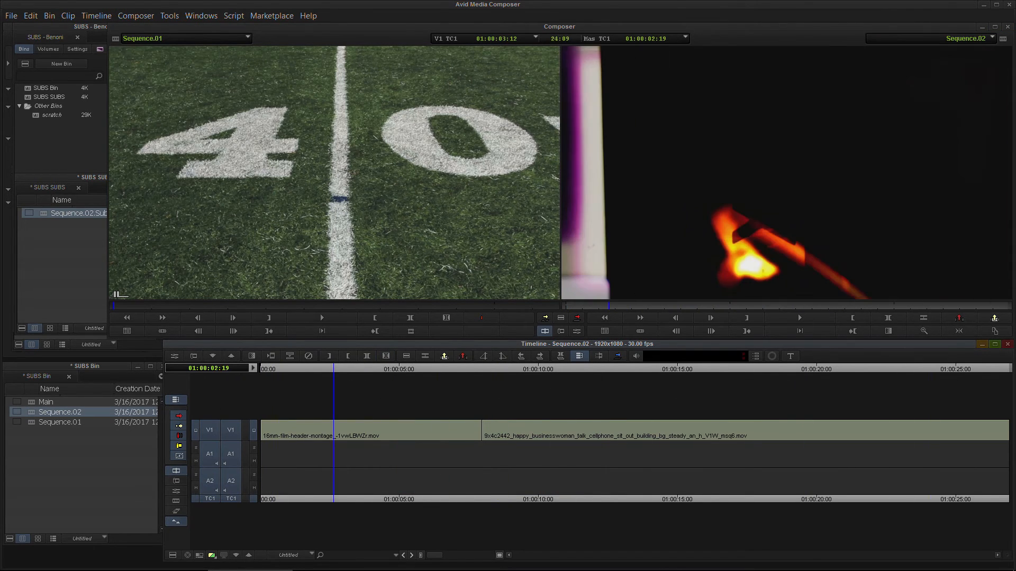
# - Reload Sequence.02.Sub.01 into the timeline and scrub from its start to 01:00:05:08 to compare it with Sequence.02
pyautogui.moveTo(44, 221); pyautogui.dragTo(399, 391)
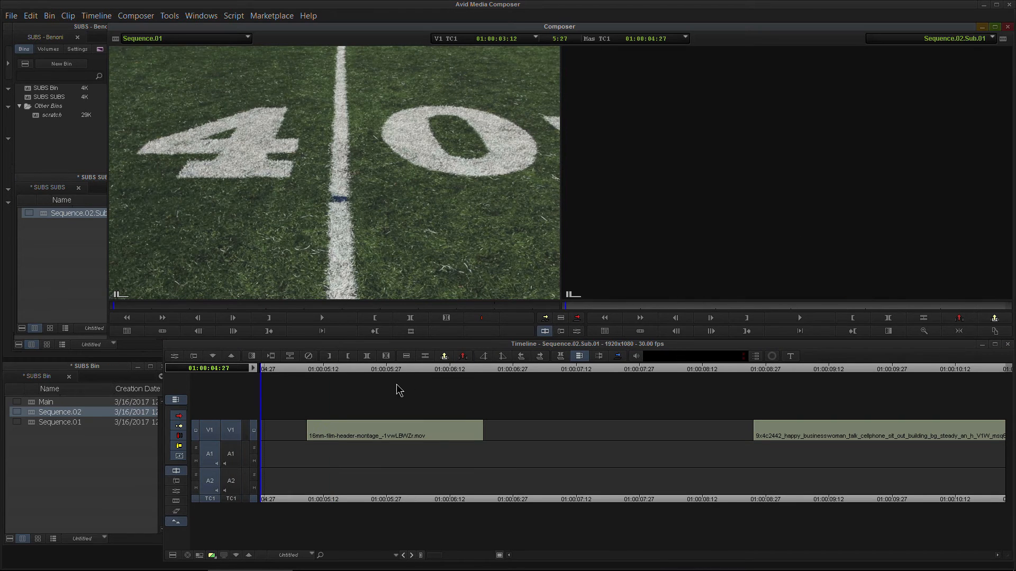
pyautogui.moveTo(277, 369); pyautogui.dragTo(323, 377)
pyautogui.click(311, 392)
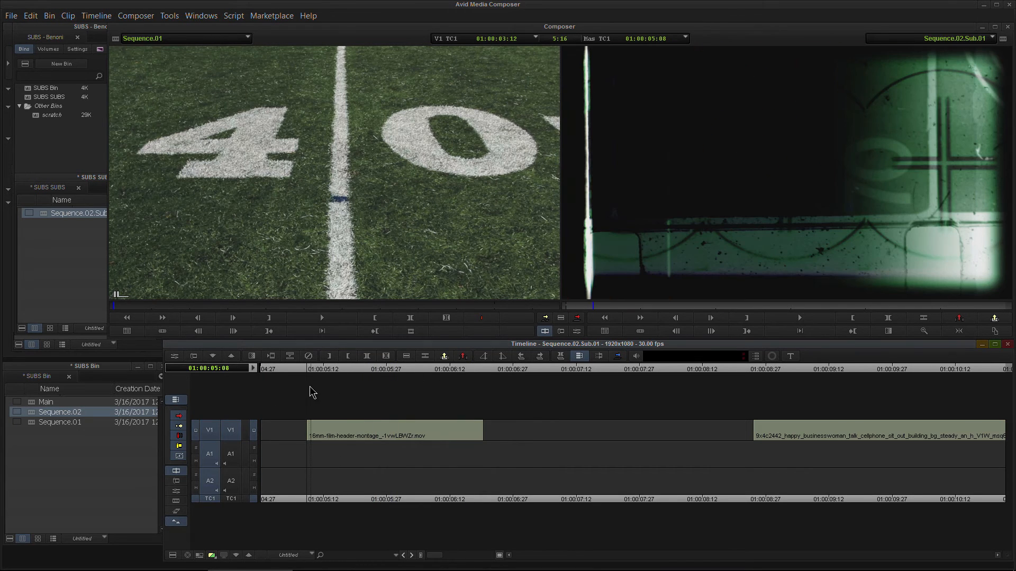
# - Open Main in the timeline, load Sequence.02.Sub.01 as the source, and mark a 0:14 section of its businesswoman clip
pyautogui.doubleClick(32, 403)
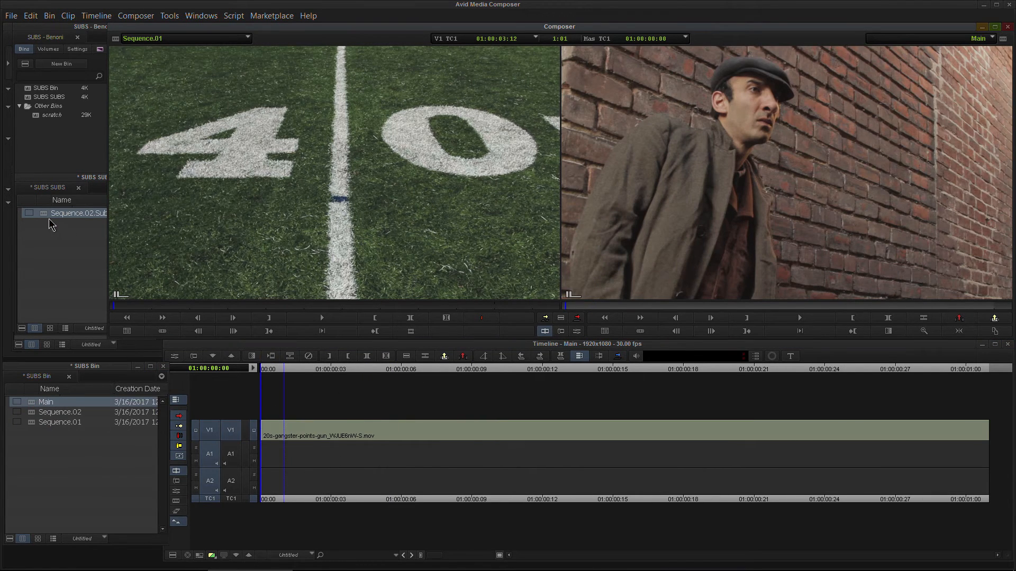
pyautogui.click(42, 245)
pyautogui.moveTo(43, 220); pyautogui.dragTo(345, 161)
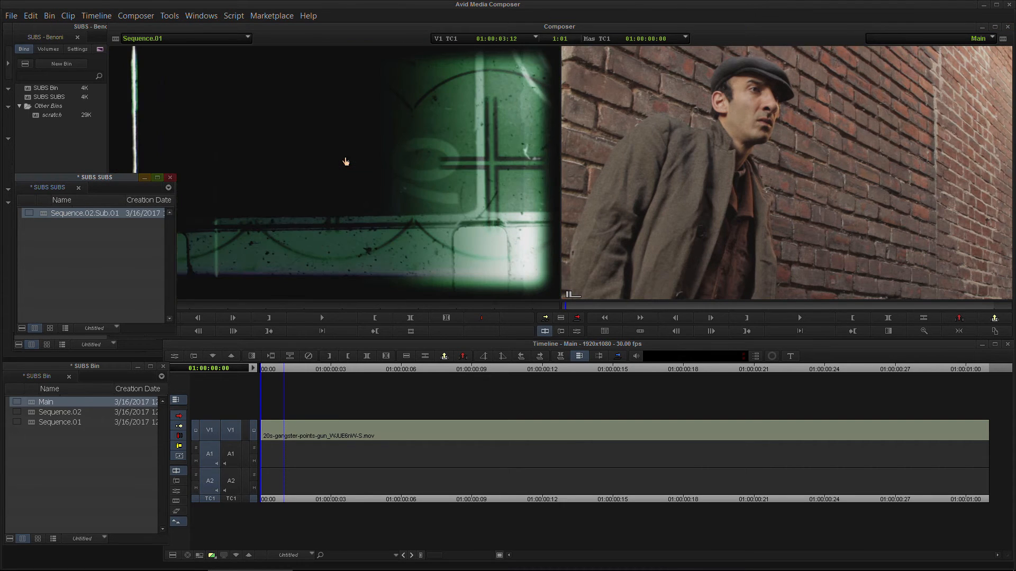
pyautogui.moveTo(142, 306); pyautogui.dragTo(255, 306)
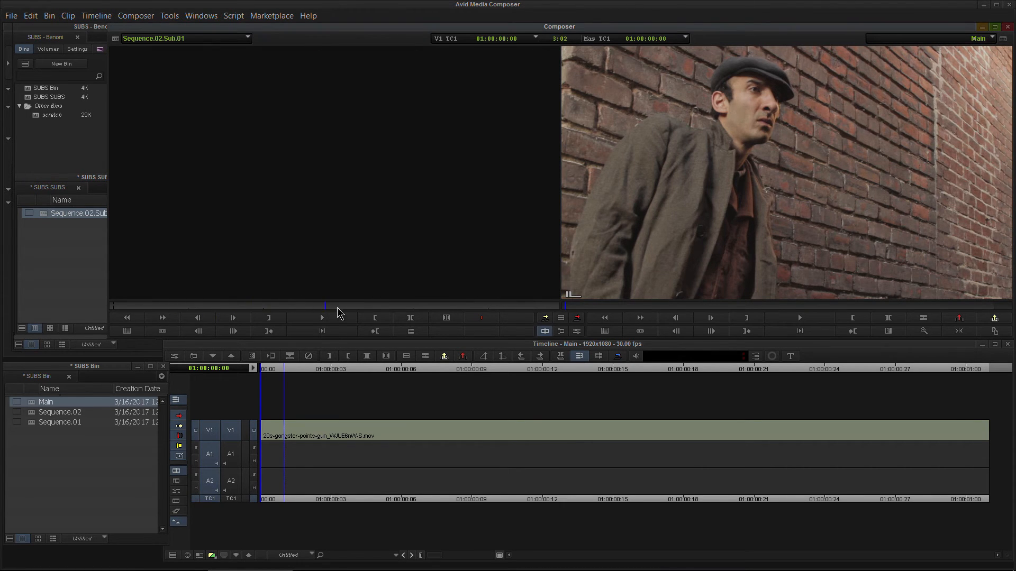
pyautogui.moveTo(337, 308); pyautogui.dragTo(453, 310)
pyautogui.press('i')
pyautogui.press('o')
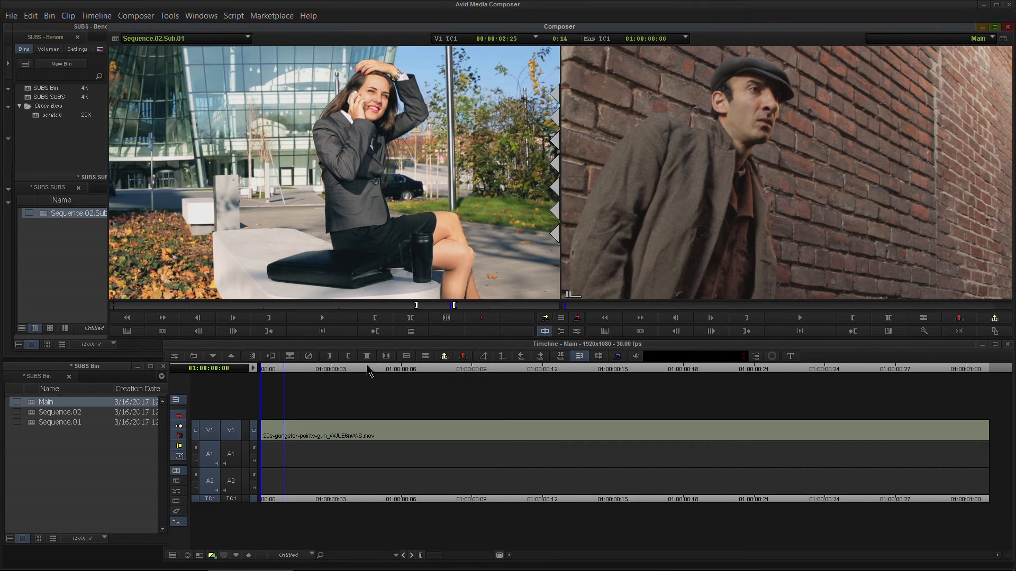
# - Overwrite the marked businesswoman section into Main at 01:00:00:10 and scrub back to 01:00:00:04 to review the edit
pyautogui.moveTo(469, 368); pyautogui.dragTo(518, 376)
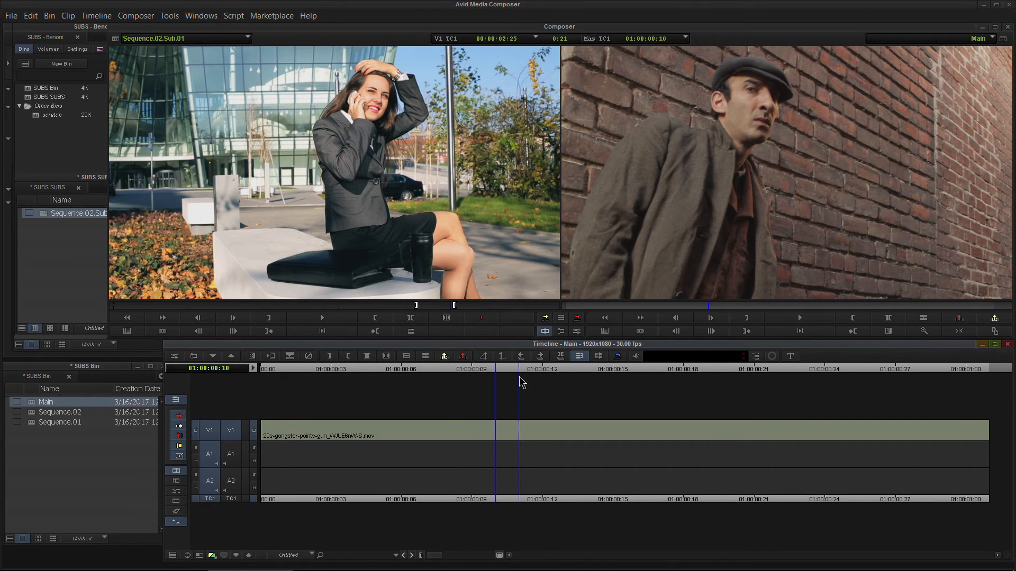
pyautogui.click(577, 319)
pyautogui.moveTo(735, 371); pyautogui.dragTo(377, 407)
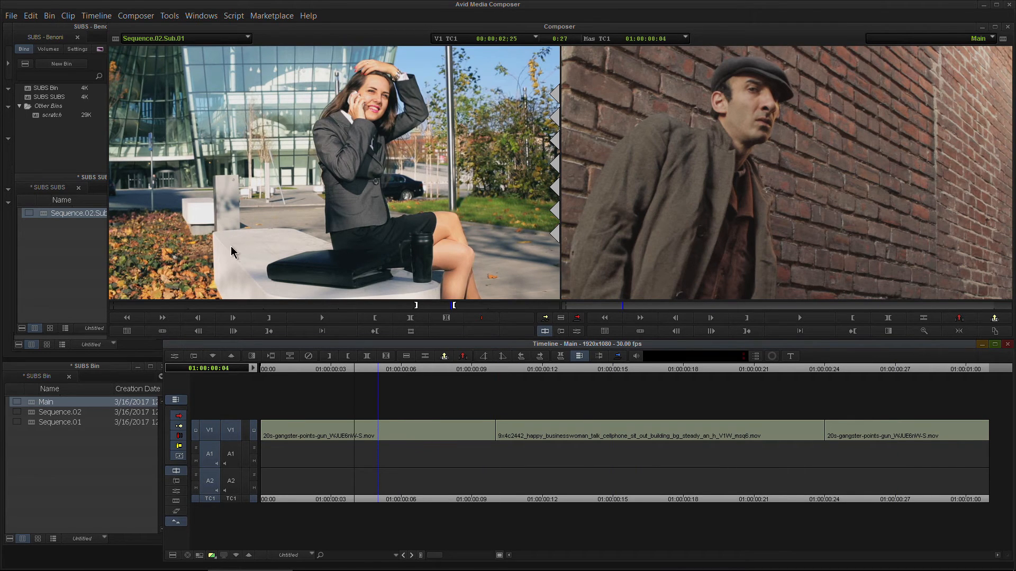
# - Close the SUBS project and open the Piano Wars project
pyautogui.rightClick(79, 163)
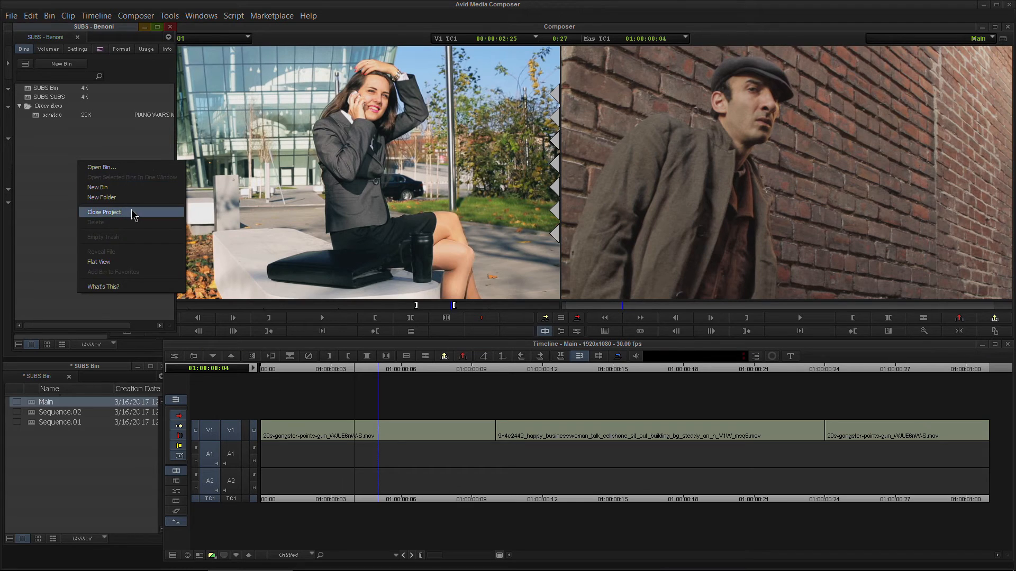
pyautogui.click(132, 211)
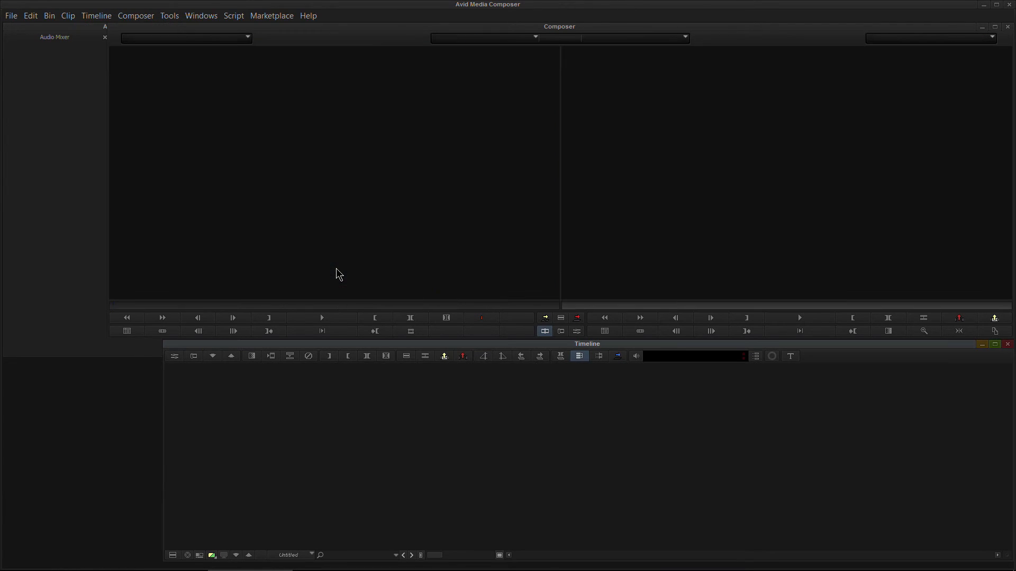
pyautogui.doubleClick(404, 340)
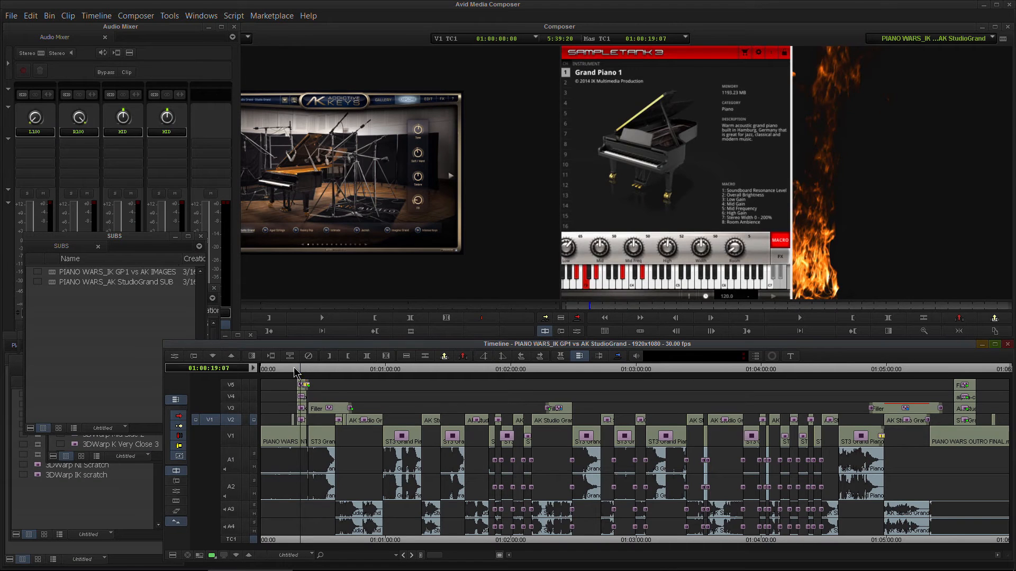
# - Examine the layered intro effects around 01:00:18:13 in the PIANO WARS_IK GP1 vs AK StudioGrand sequence and bring the SUBS bin forward
pyautogui.moveTo(300, 369)
pyautogui.mouseDown()
pyautogui.moveTo(286, 369)
pyautogui.moveTo(301, 370)
pyautogui.mouseUp()
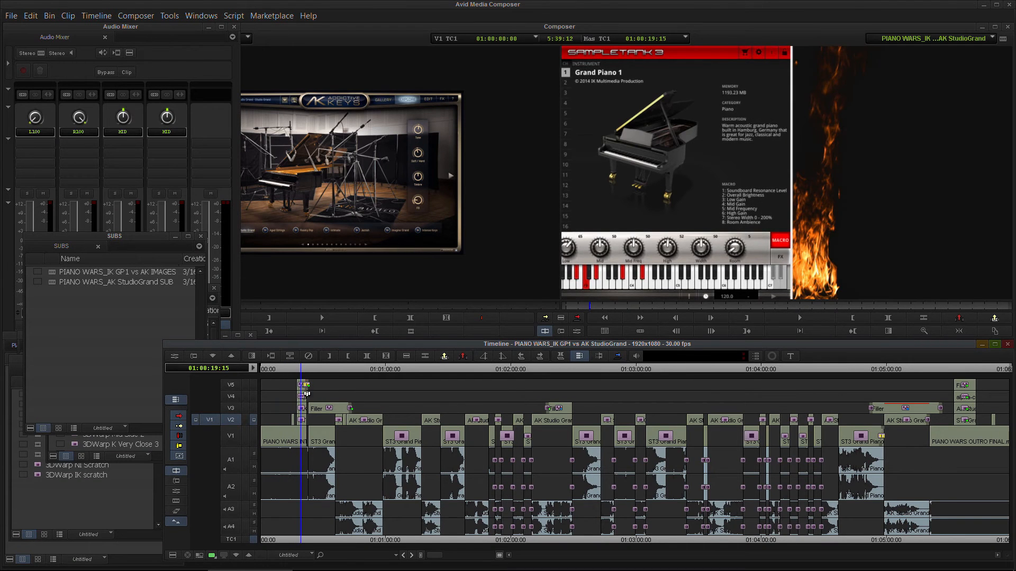
pyautogui.moveTo(438, 555); pyautogui.dragTo(478, 556)
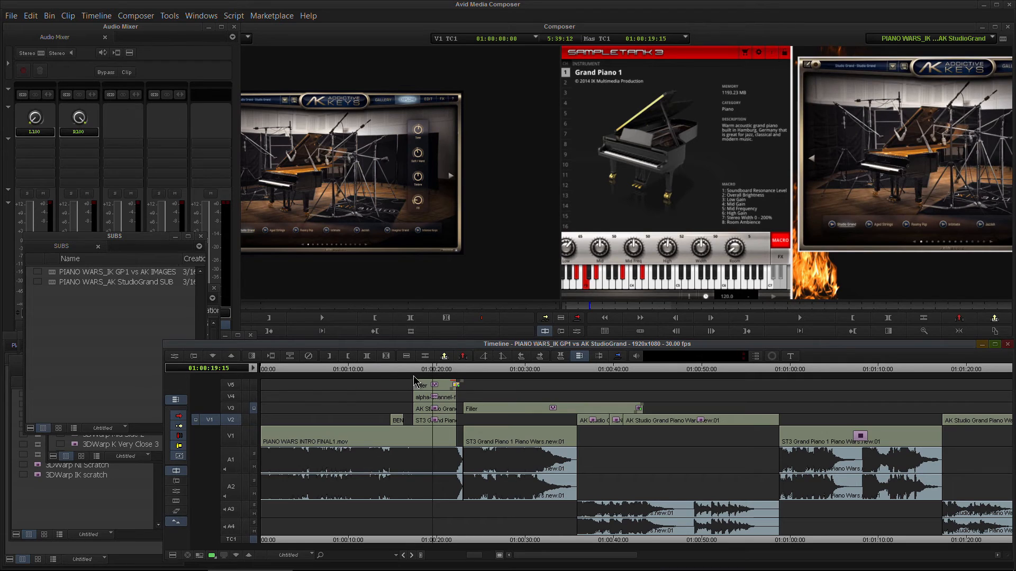
pyautogui.moveTo(430, 377); pyautogui.dragTo(424, 377)
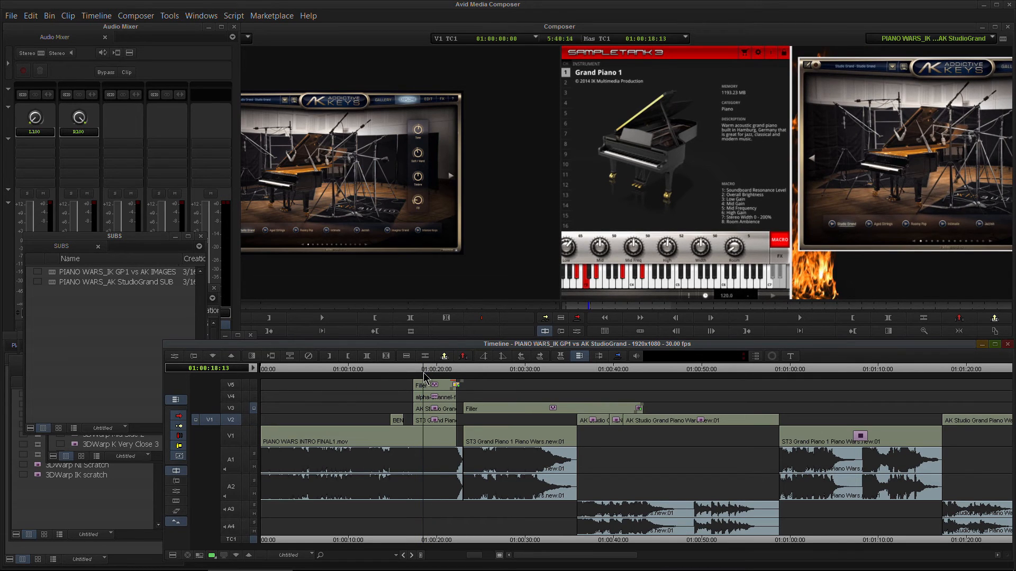
pyautogui.click(88, 379)
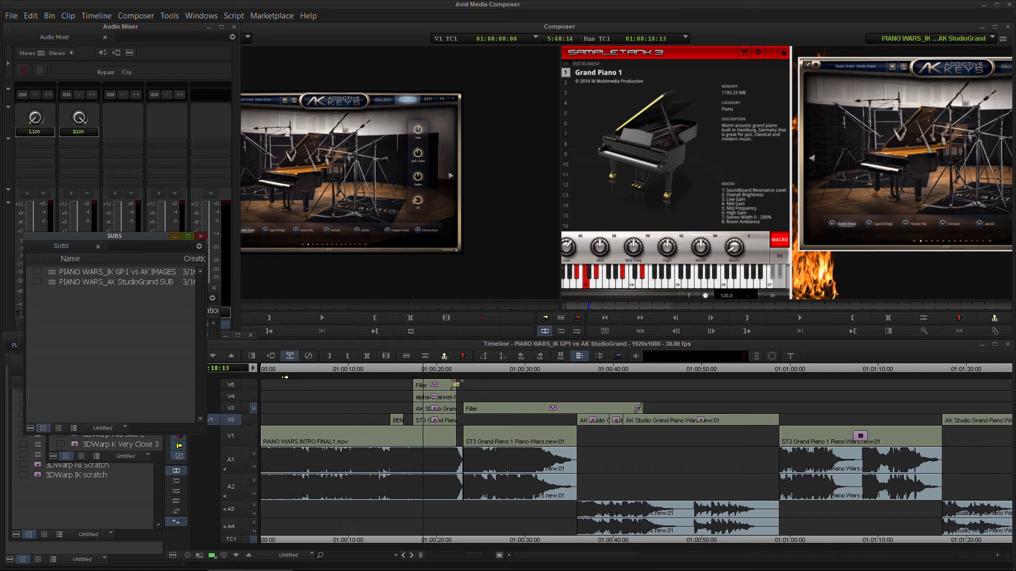
pyautogui.moveTo(473, 553); pyautogui.dragTo(437, 563)
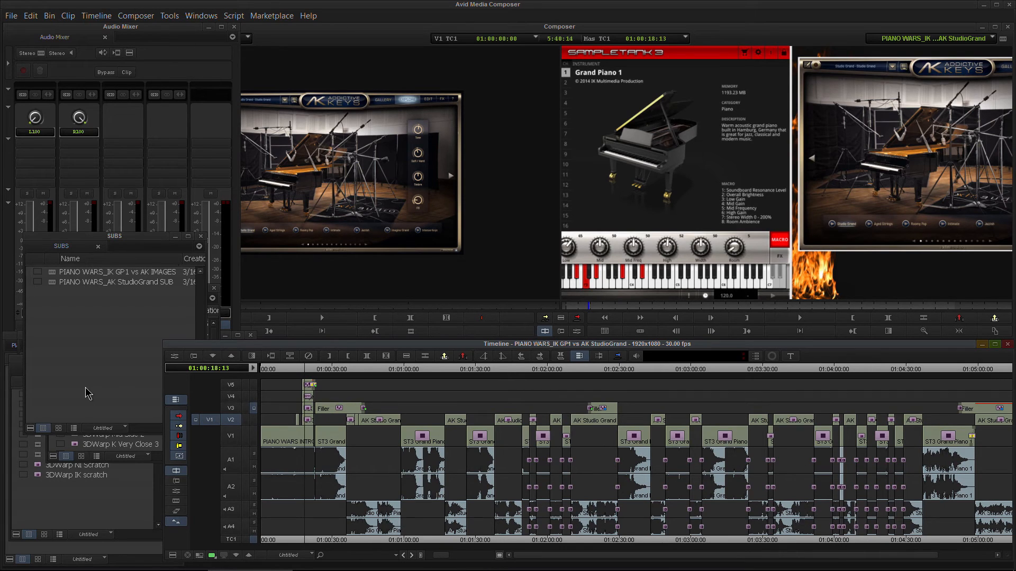
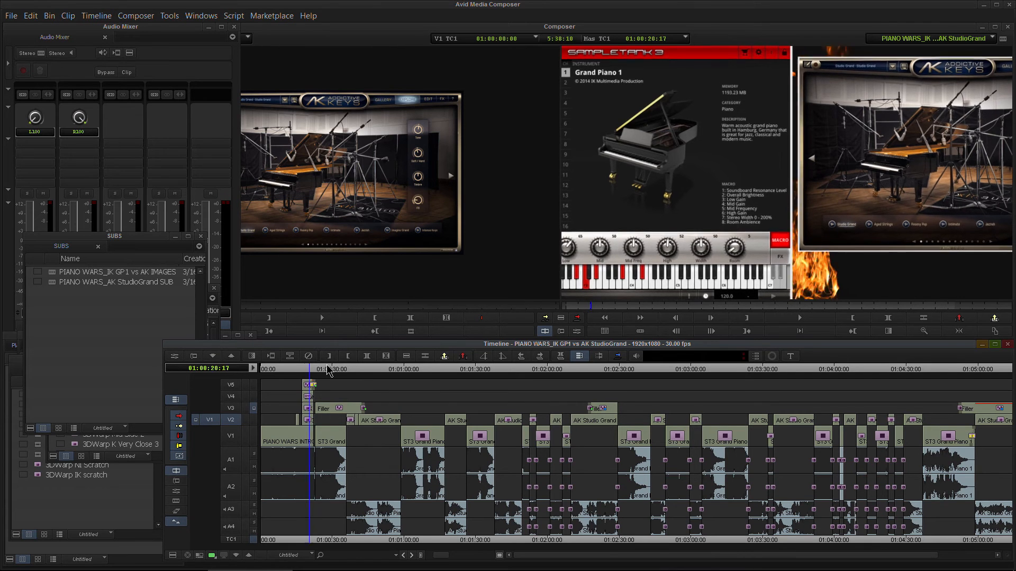
# - Enable tracks A1 and A2 and mark a 48:08 section of the sequence ending at 01:02:01:06
pyautogui.click(452, 370)
pyautogui.moveTo(452, 369)
pyautogui.mouseDown()
pyautogui.moveTo(500, 367)
pyautogui.moveTo(466, 370)
pyautogui.mouseUp()
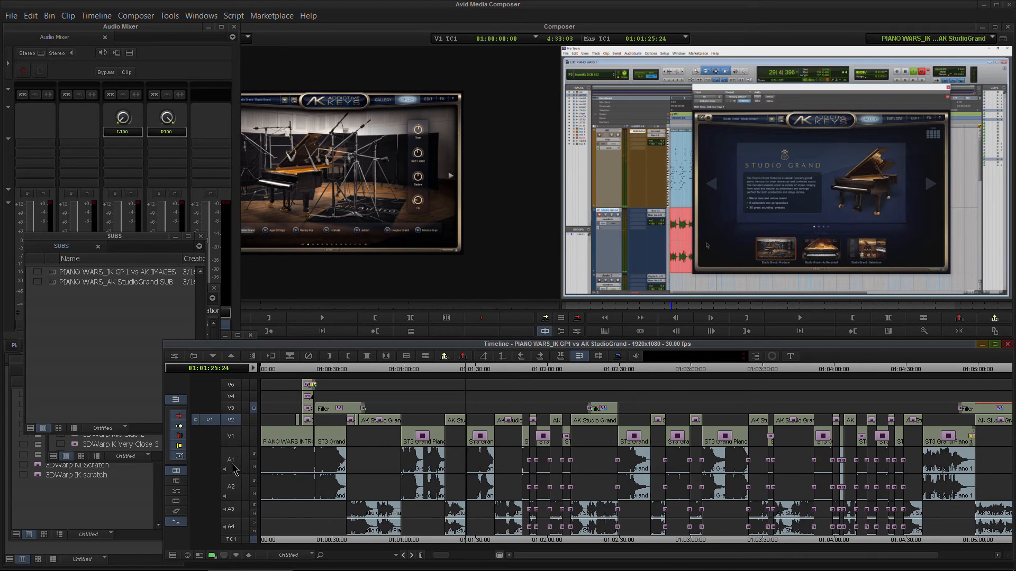
pyautogui.moveTo(232, 465); pyautogui.dragTo(235, 495)
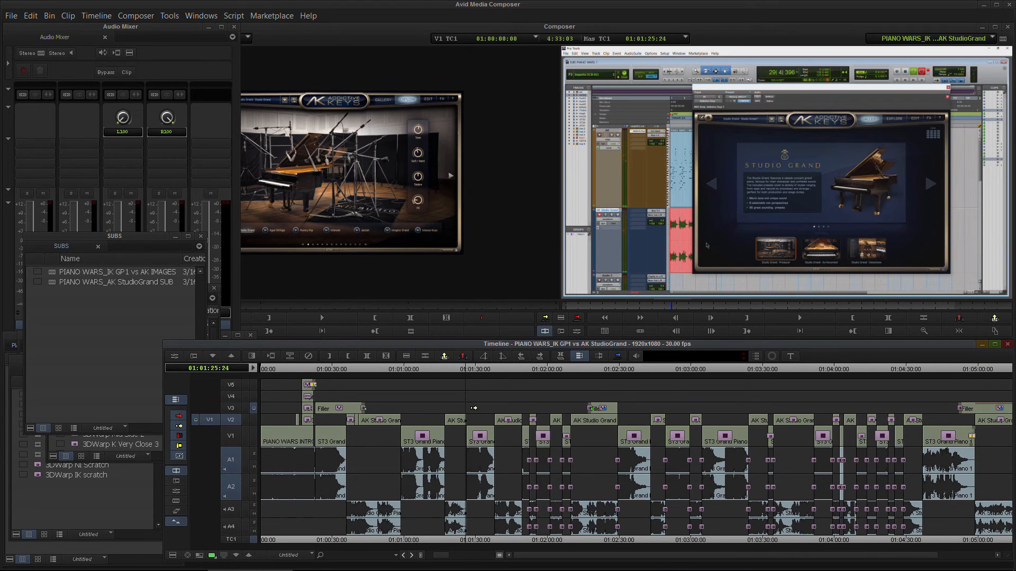
pyautogui.moveTo(468, 373); pyautogui.dragTo(551, 370)
pyautogui.press('i')
pyautogui.press('o')
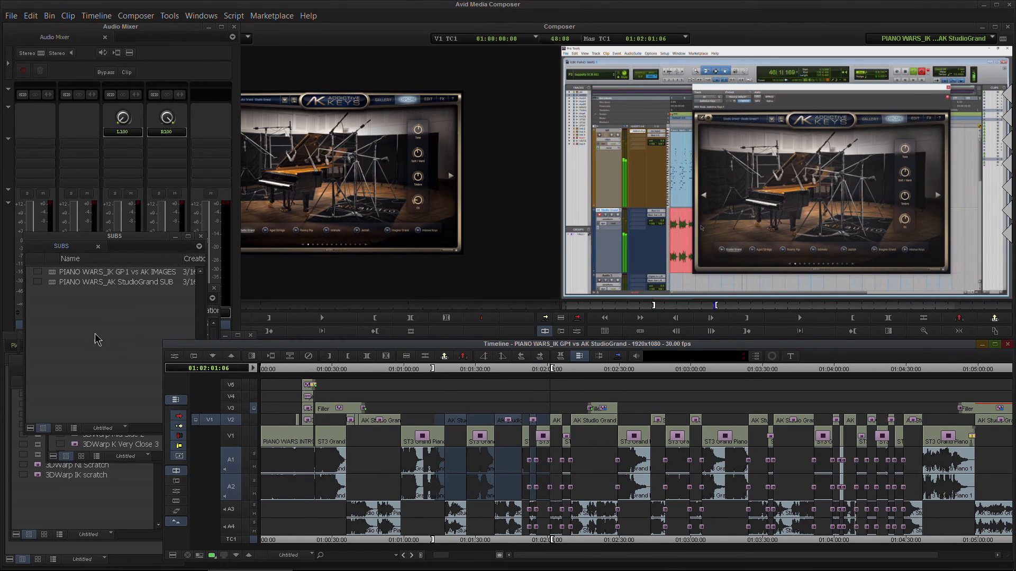
# - Reposition the SUBS bin and save the marked section into it as a subsequence
pyautogui.moveTo(125, 238); pyautogui.dragTo(120, 146)
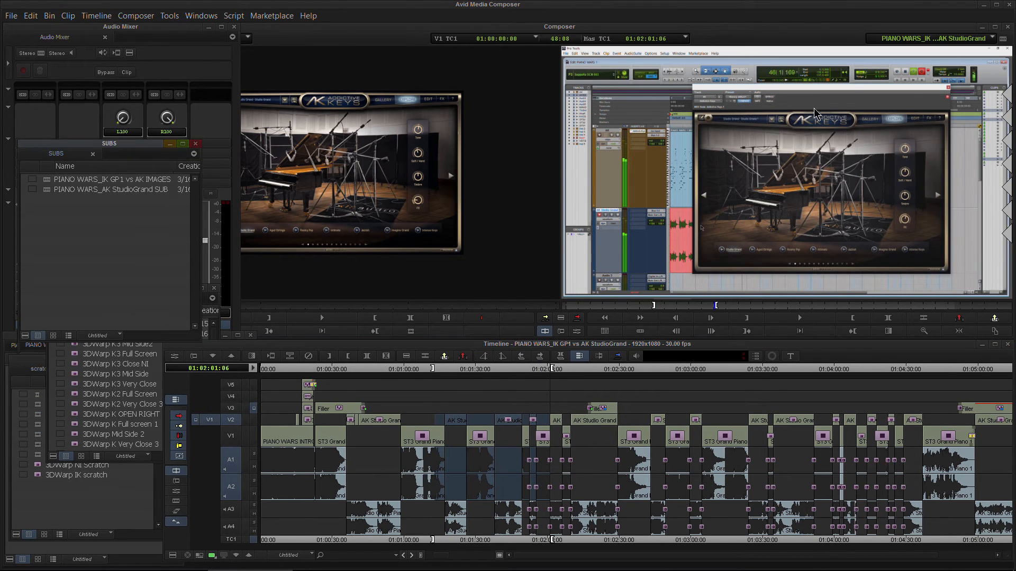
pyautogui.moveTo(1003, 39); pyautogui.dragTo(61, 247)
pyautogui.moveTo(201, 245)
pyautogui.mouseDown()
pyautogui.moveTo(336, 235)
pyautogui.moveTo(201, 242)
pyautogui.mouseUp()
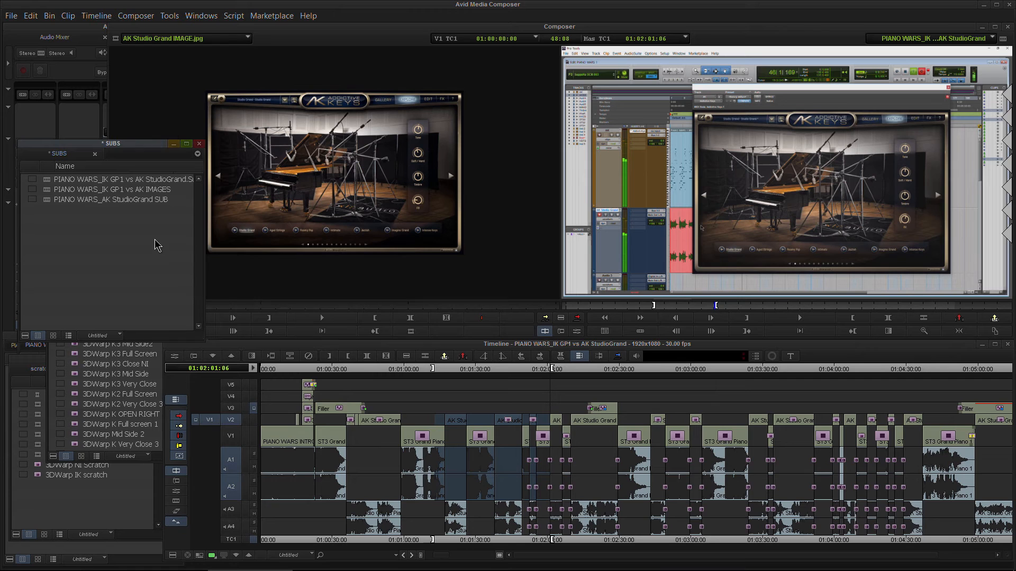
# - Load the new subsequence into the timeline, scrub its opening, and reload the original PIANO WARS_IK GP1 vs AK StudioGrand sequence
pyautogui.doubleClick(44, 181)
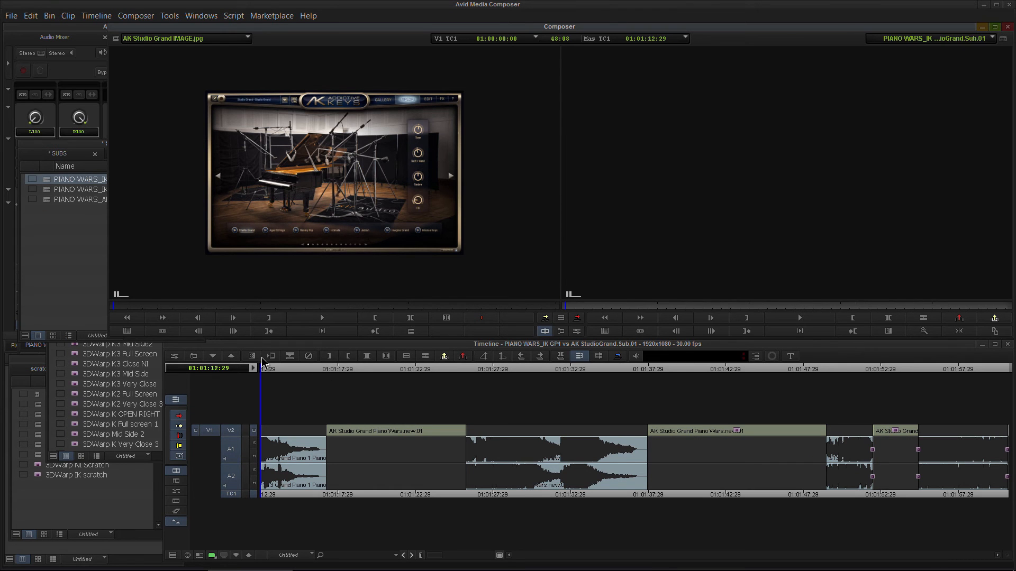
pyautogui.moveTo(268, 374); pyautogui.dragTo(278, 412)
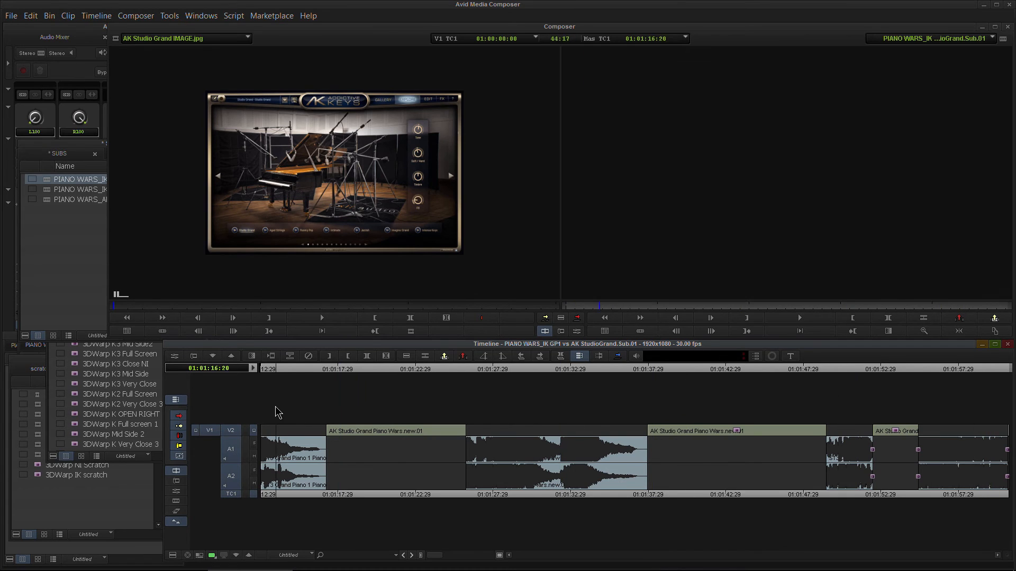
pyautogui.click(24, 360)
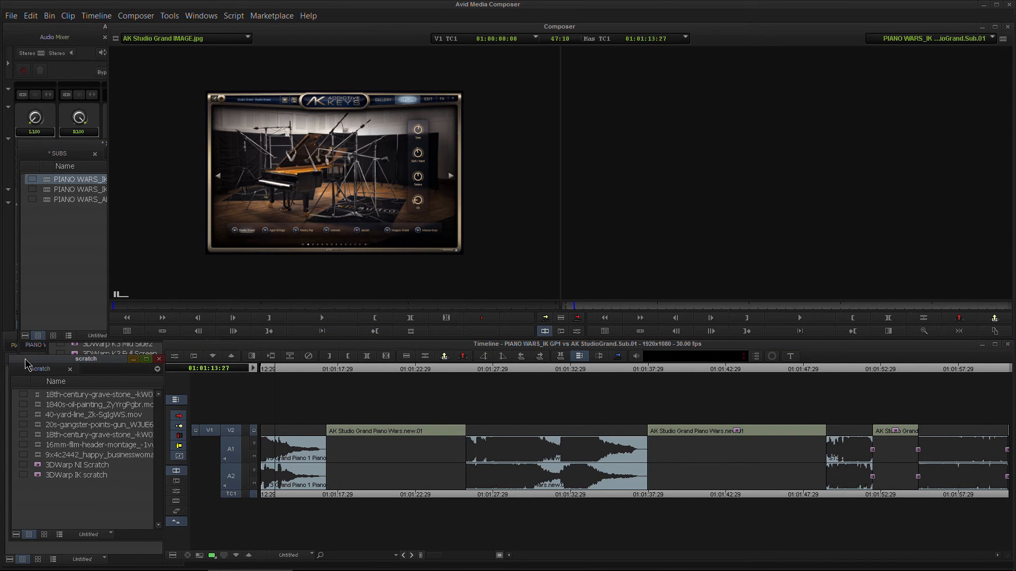
pyautogui.click(10, 340)
pyautogui.doubleClick(30, 372)
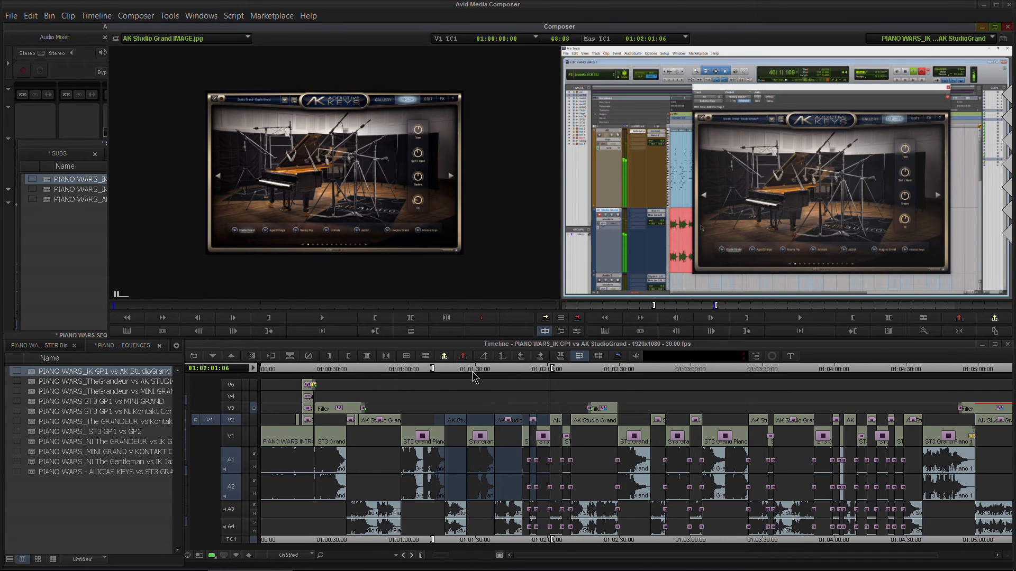
# - Scrub and play through the original sequence between 01:02:59:11 and 01:03:54:21, and park at 01:03:41:19
pyautogui.moveTo(479, 368); pyautogui.dragTo(690, 365)
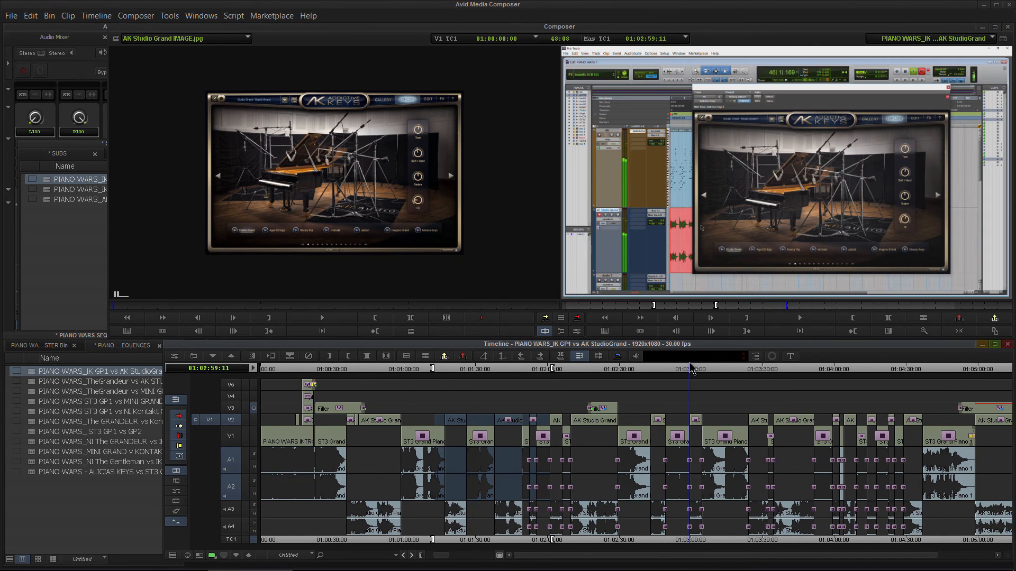
pyautogui.press('space')
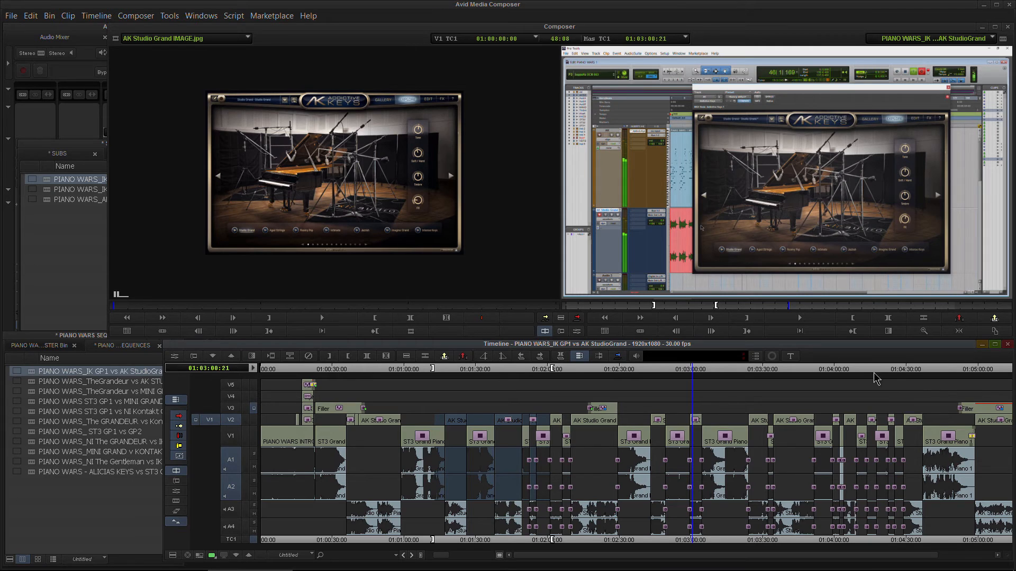
pyautogui.click(838, 368)
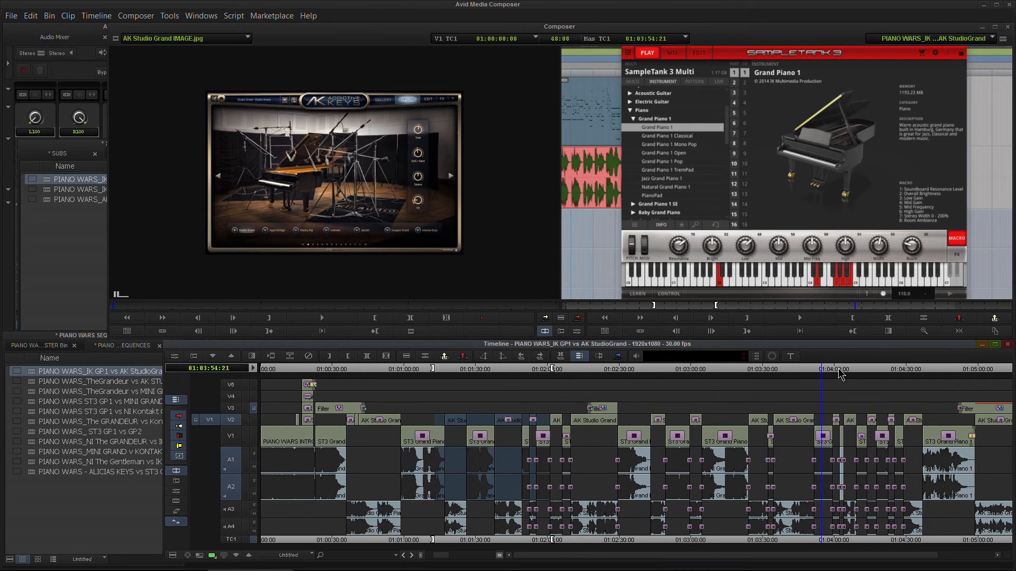
pyautogui.moveTo(841, 373); pyautogui.dragTo(791, 376)
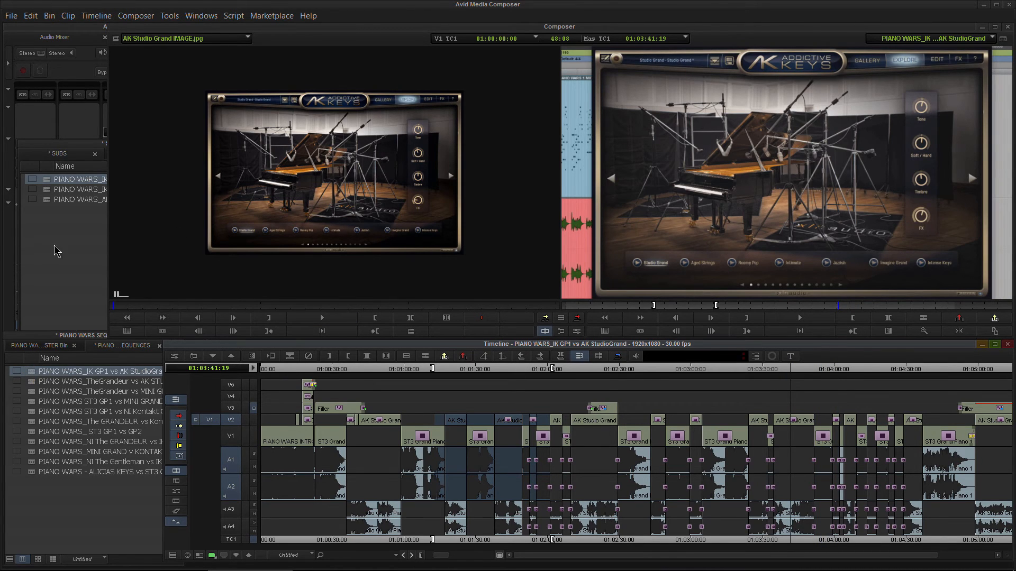
# - Load the subsequence as the source, clear the sequence marks, and try overwriting it into the original sequence at 01:03:39:06
pyautogui.moveTo(46, 180); pyautogui.dragTo(303, 122)
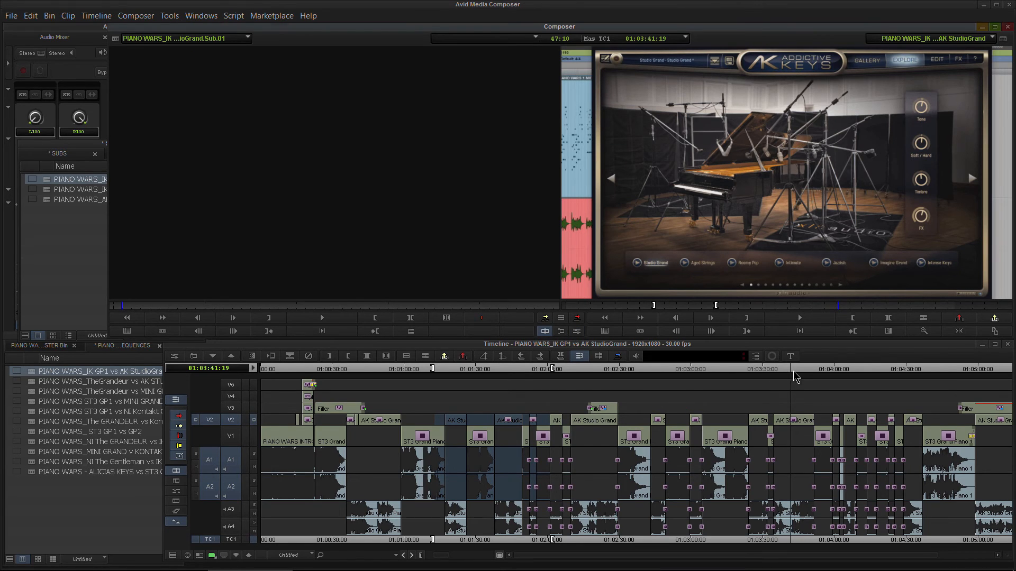
pyautogui.click(664, 376)
pyautogui.click(387, 357)
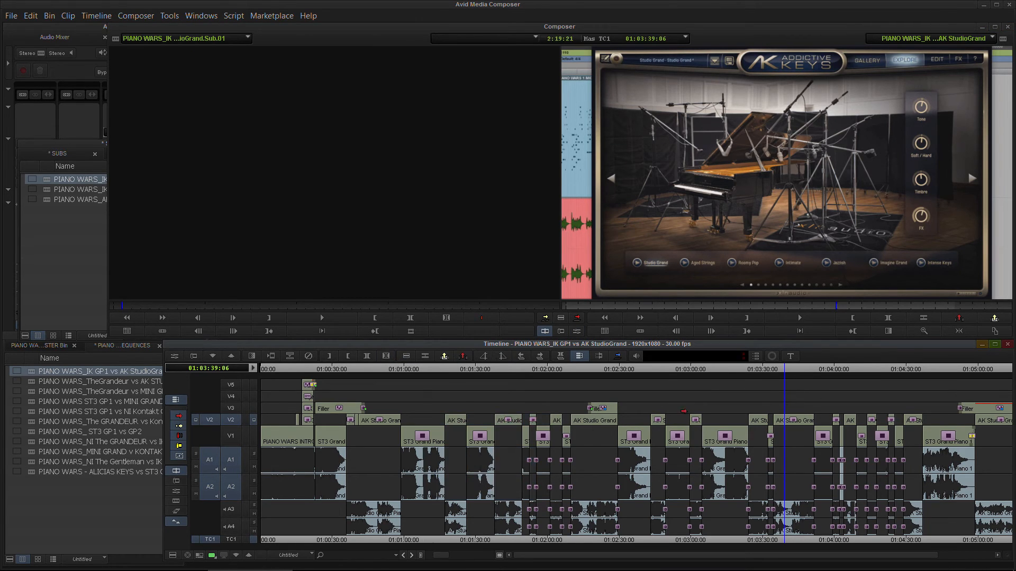
pyautogui.click(576, 318)
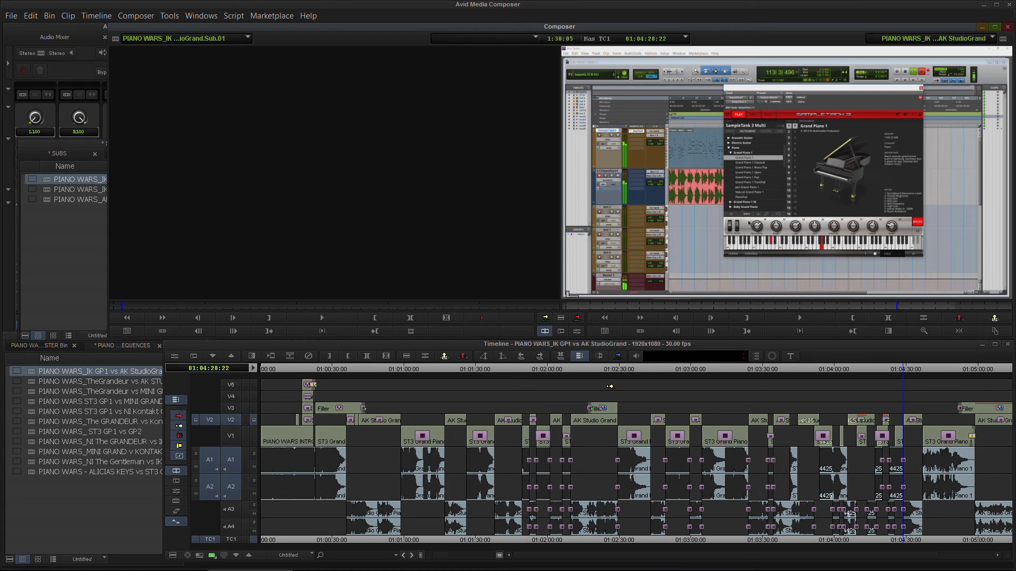
pyautogui.moveTo(872, 370); pyautogui.dragTo(857, 386)
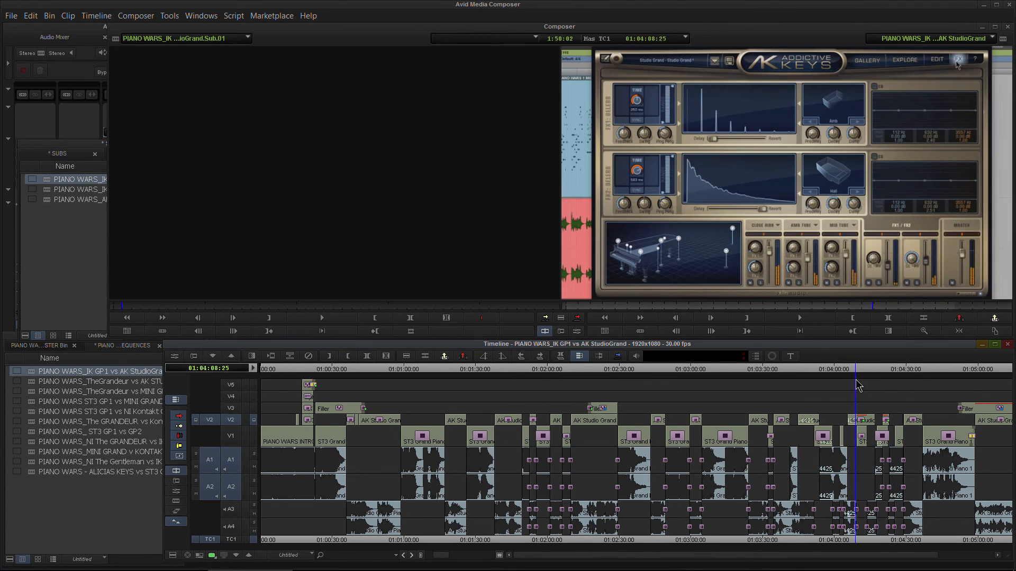
pyautogui.click(790, 369)
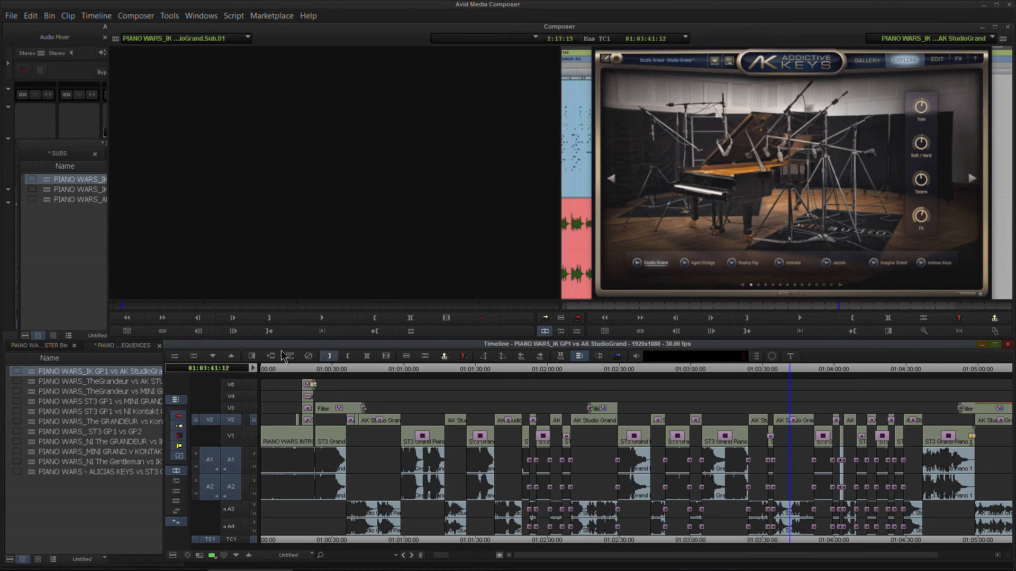
# - Mark the 5:01 layered Piano Wars intro effects section of the sequence, ending at 01:00:22:07
pyautogui.moveTo(302, 369); pyautogui.dragTo(320, 372)
pyautogui.press('o')
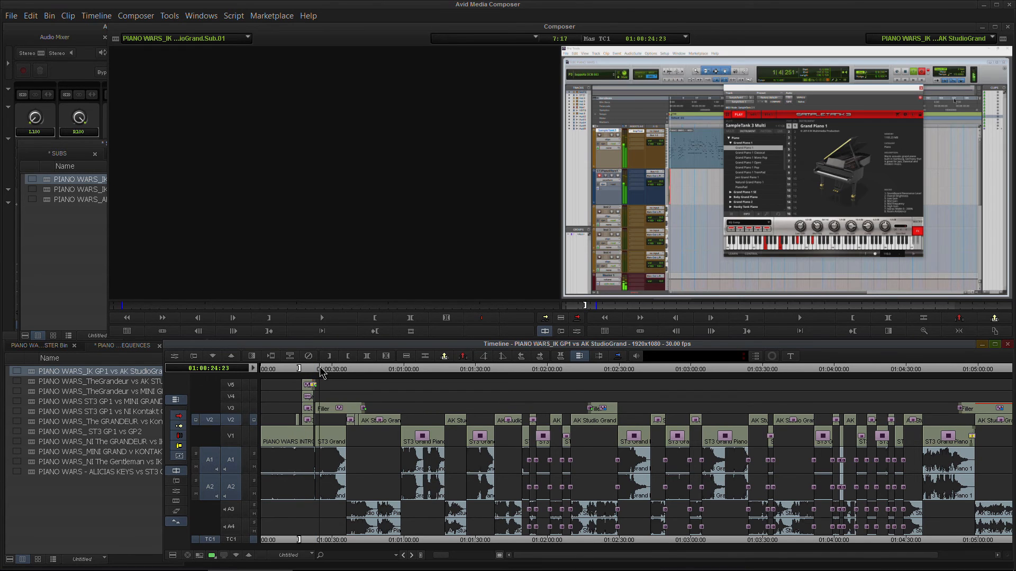
pyautogui.moveTo(443, 556); pyautogui.dragTo(484, 556)
pyautogui.click(399, 371)
pyautogui.moveTo(400, 371); pyautogui.dragTo(392, 371)
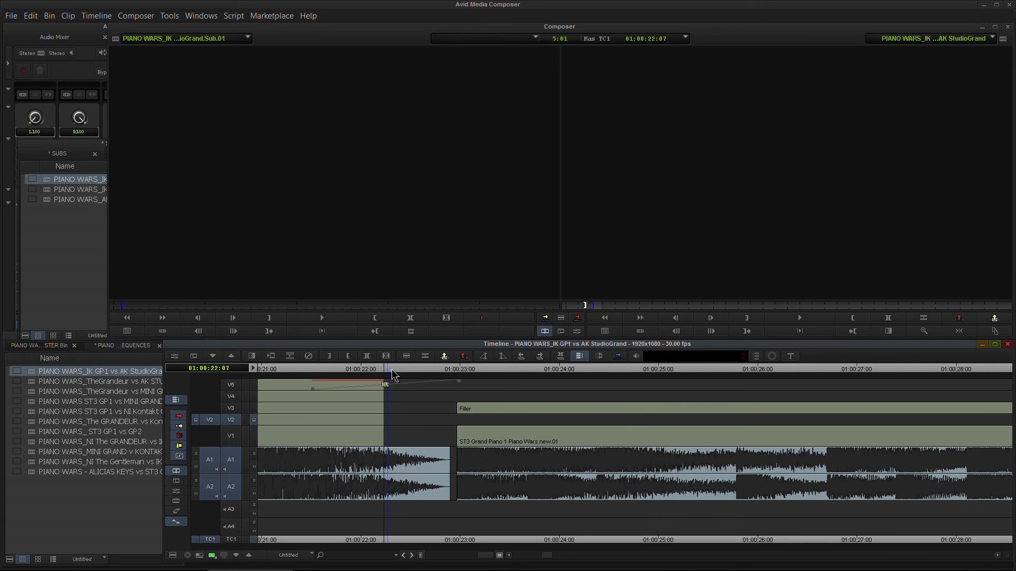
pyautogui.press('o')
# - Enable record tracks V5, V4, V3 and V1 alongside V2, and disable record tracks A1 and A2
pyautogui.moveTo(485, 555); pyautogui.dragTo(474, 561)
pyautogui.click(231, 384)
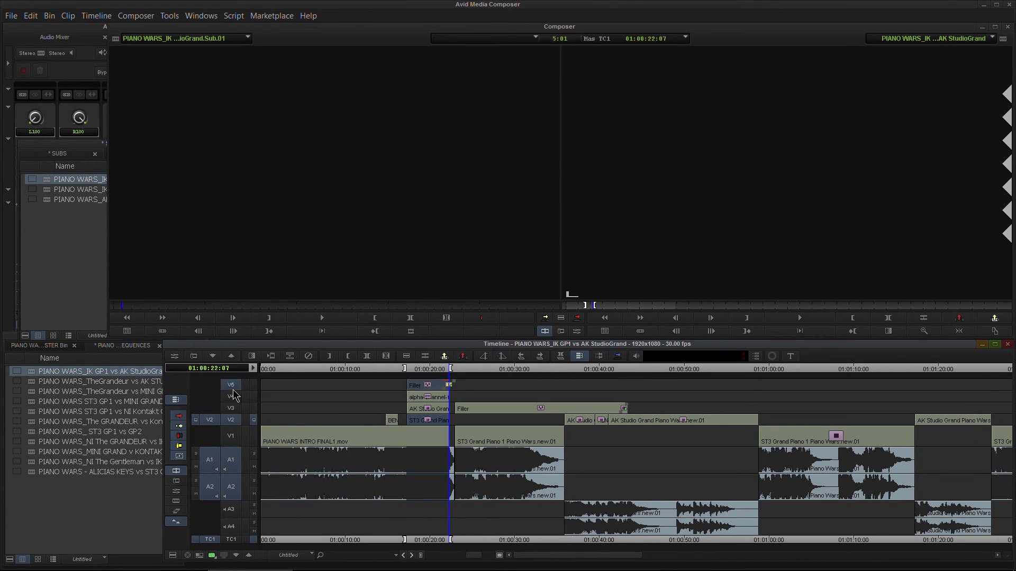
pyautogui.click(231, 396)
pyautogui.click(230, 436)
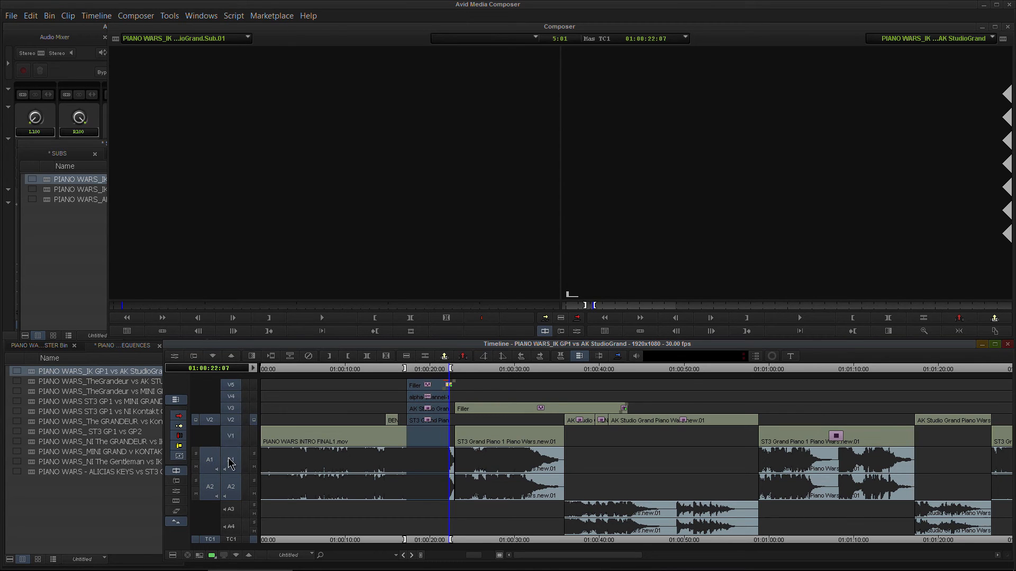
pyautogui.click(231, 460)
pyautogui.click(230, 487)
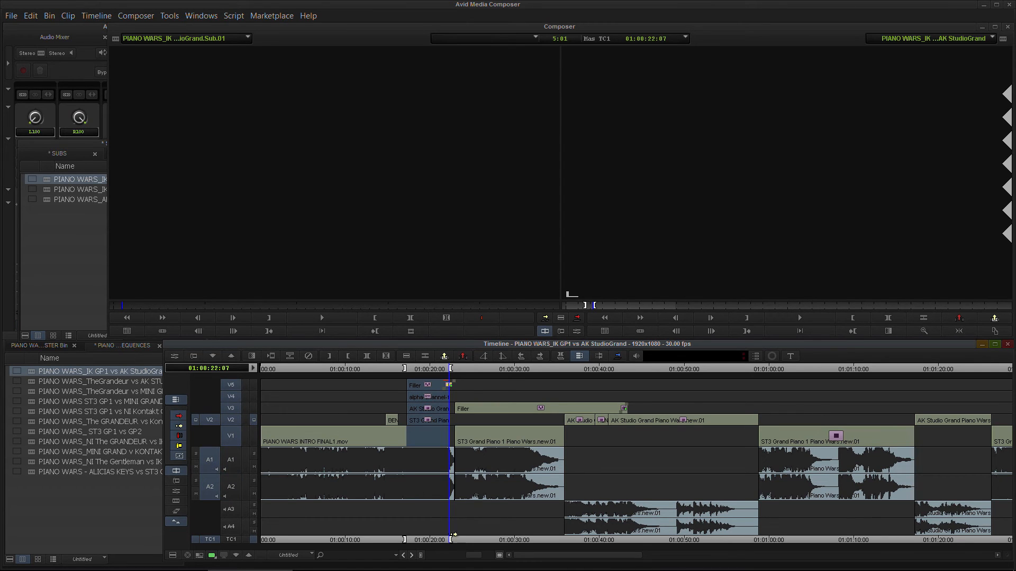
# - Set video monitoring to V5 and play the marked intro effects section from 01:00:17:27
pyautogui.moveTo(474, 561); pyautogui.dragTo(459, 561)
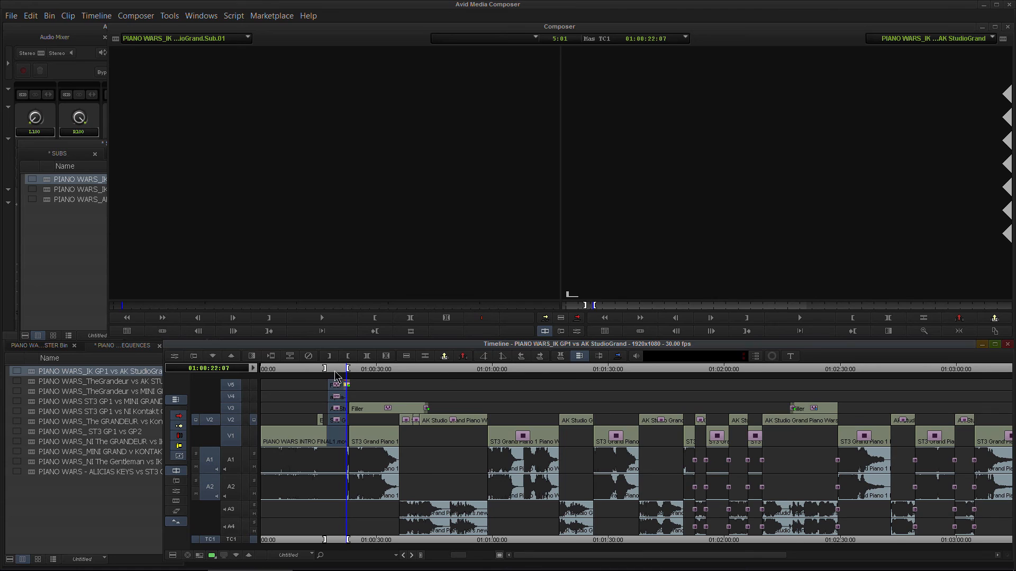
pyautogui.click(330, 370)
pyautogui.moveTo(330, 369); pyautogui.dragTo(330, 369)
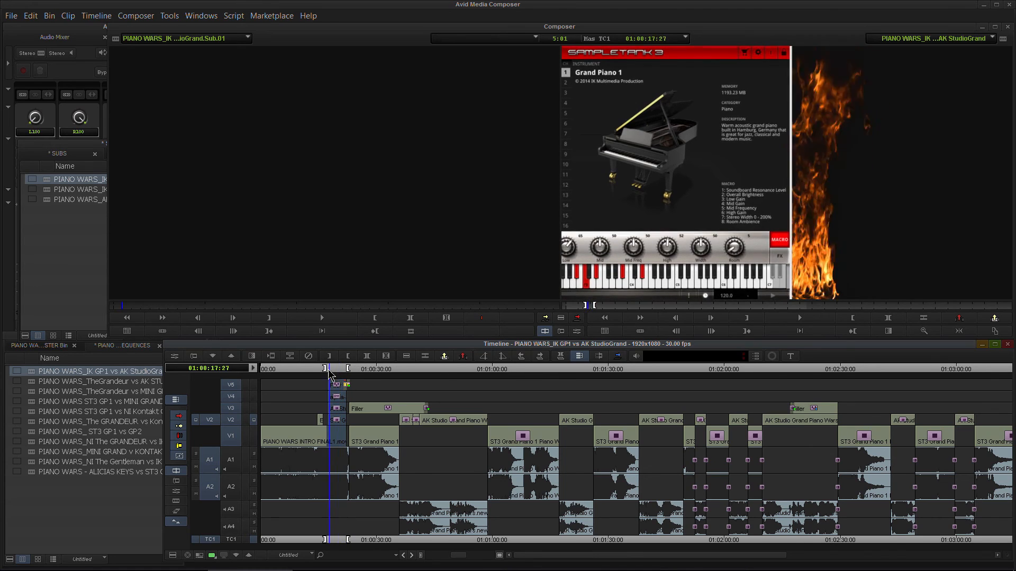
pyautogui.click(253, 385)
pyautogui.press('space')
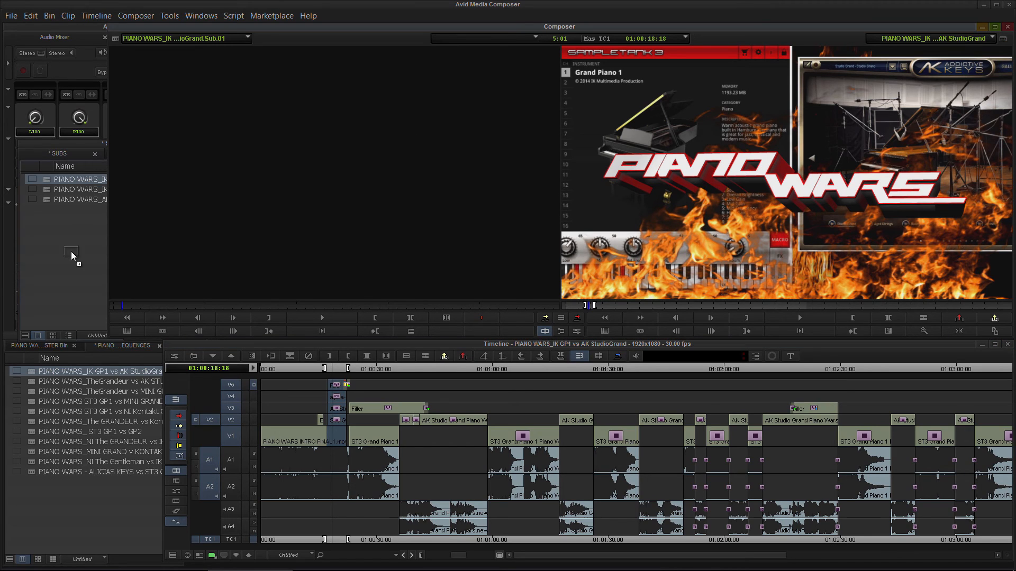
# - Save the marked intro effects as a subsequence in the SUBS bin, and open it to review its layers
pyautogui.click(54, 302)
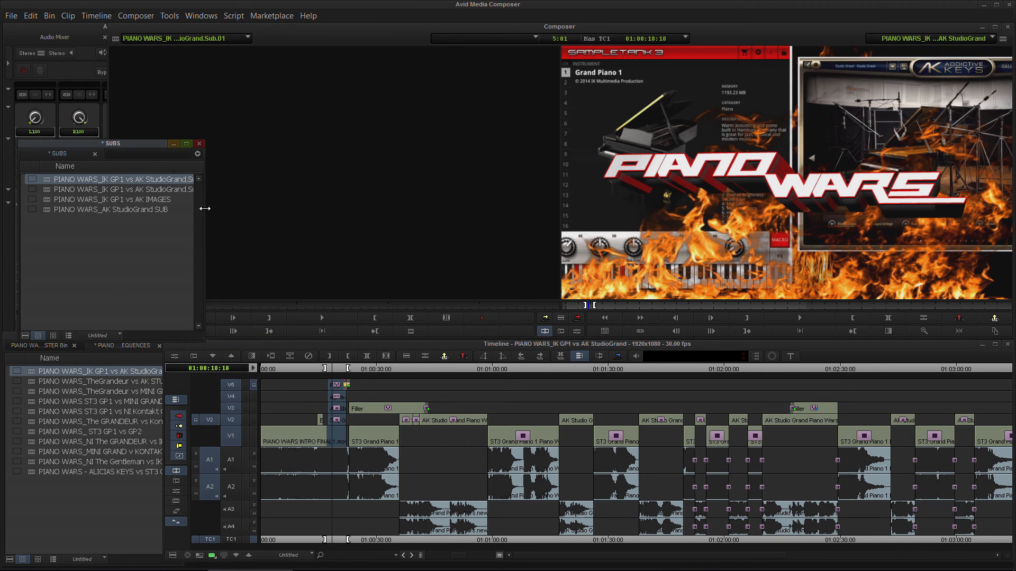
pyautogui.moveTo(204, 208); pyautogui.dragTo(141, 239)
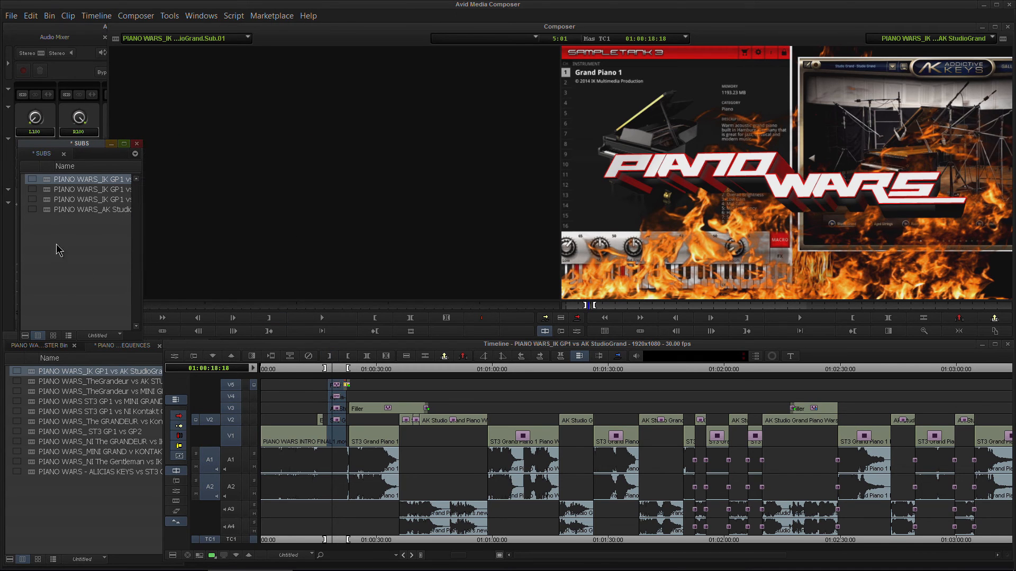
pyautogui.doubleClick(47, 187)
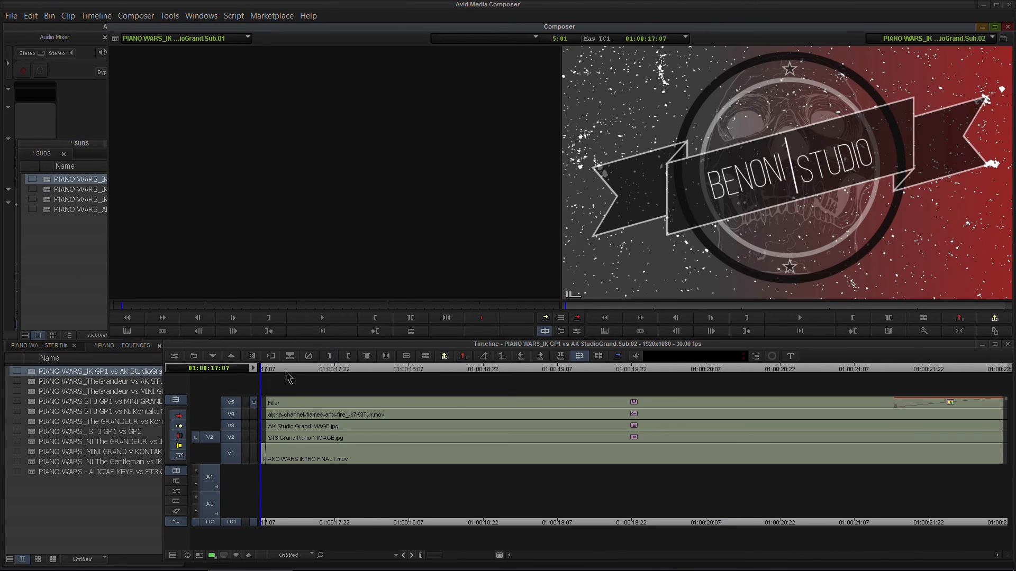
pyautogui.moveTo(846, 382); pyautogui.dragTo(482, 383)
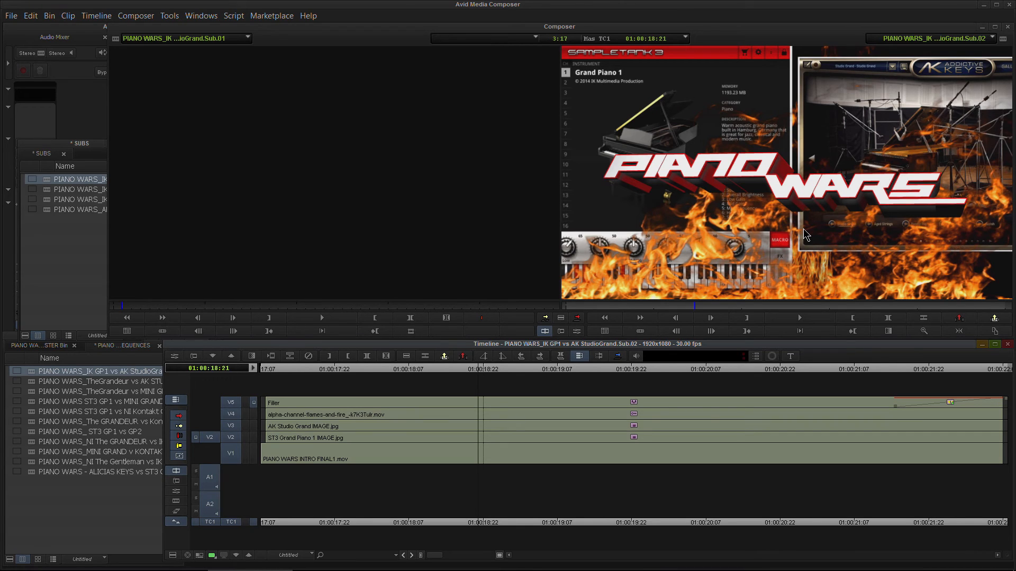
pyautogui.click(467, 368)
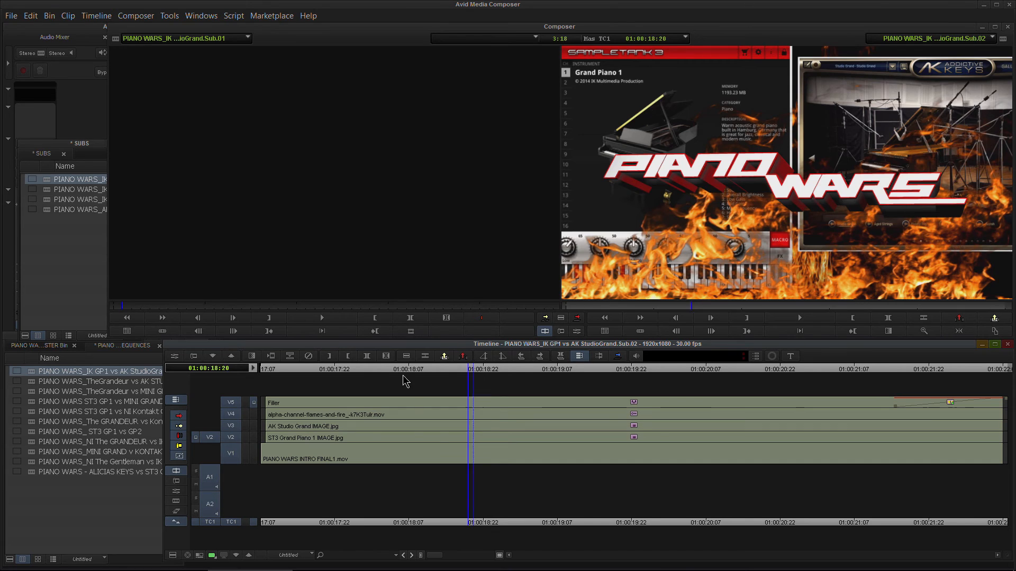
# - Clear the marks of the original IK GP1 vs AK StudioGrand sequence and overwrite the intro effects subsequence into it at 01:01:02:16
pyautogui.doubleClick(41, 375)
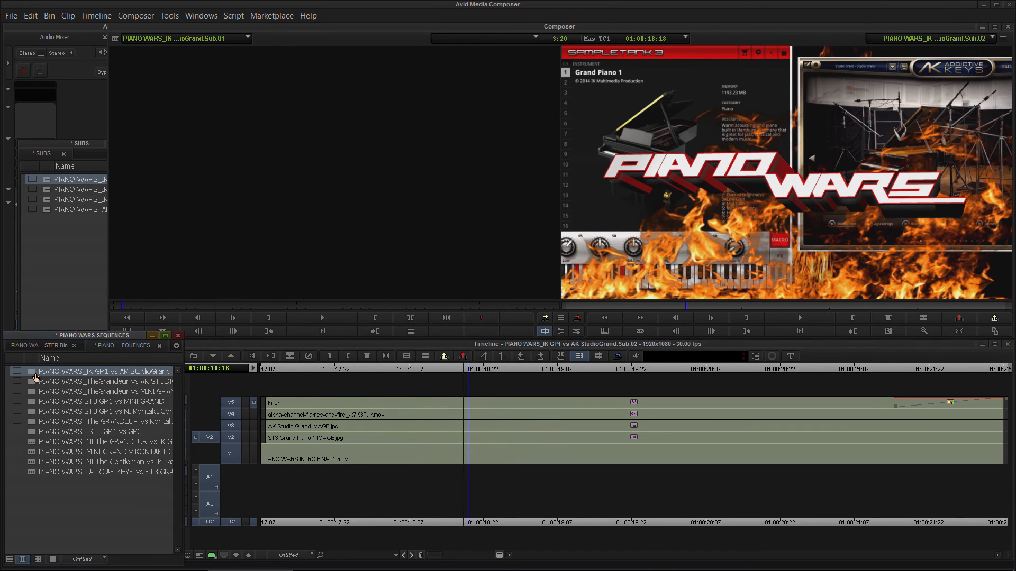
pyautogui.click(475, 370)
pyautogui.click(506, 371)
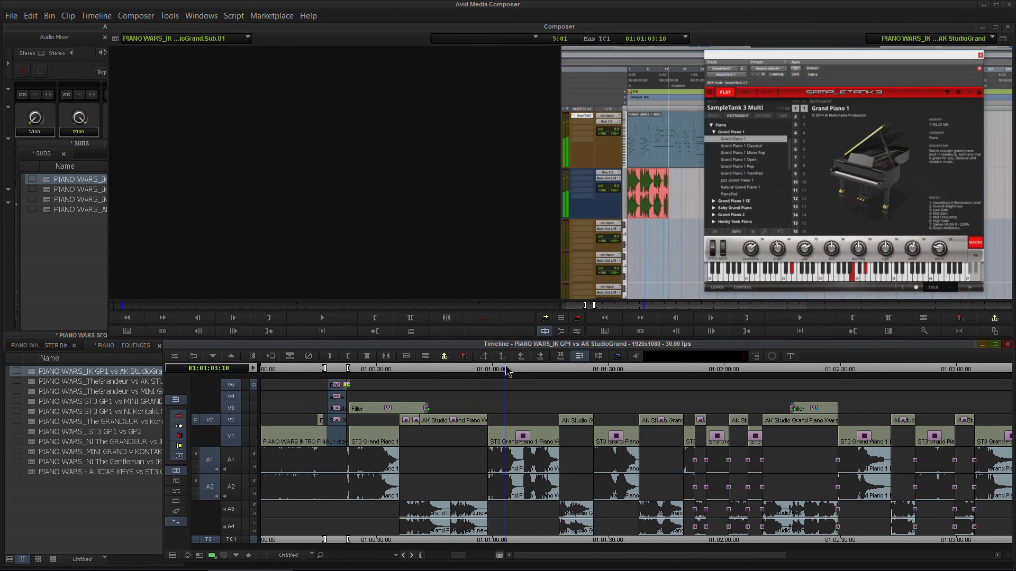
pyautogui.moveTo(49, 185); pyautogui.dragTo(360, 107)
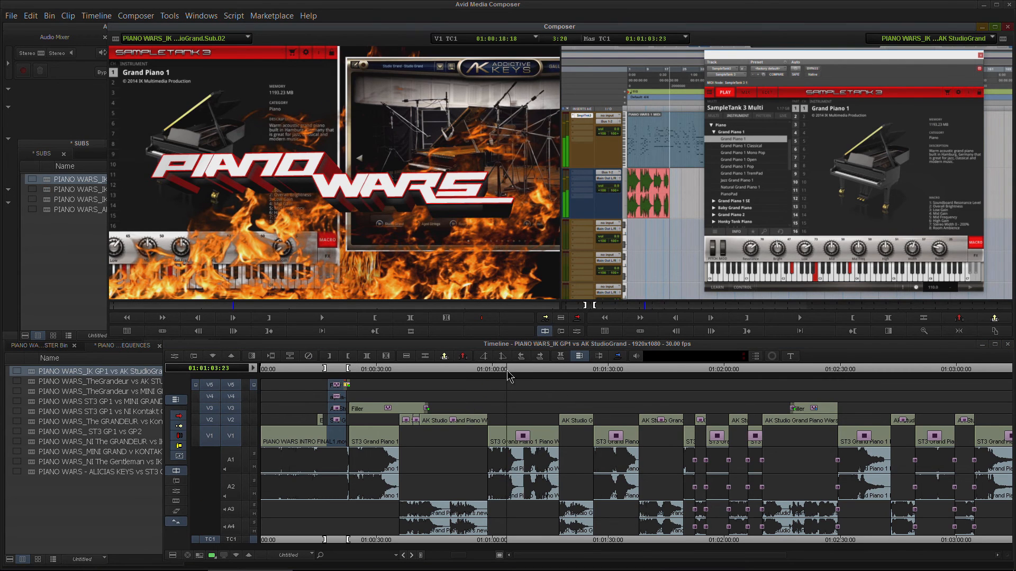
pyautogui.moveTo(508, 371); pyautogui.dragTo(502, 372)
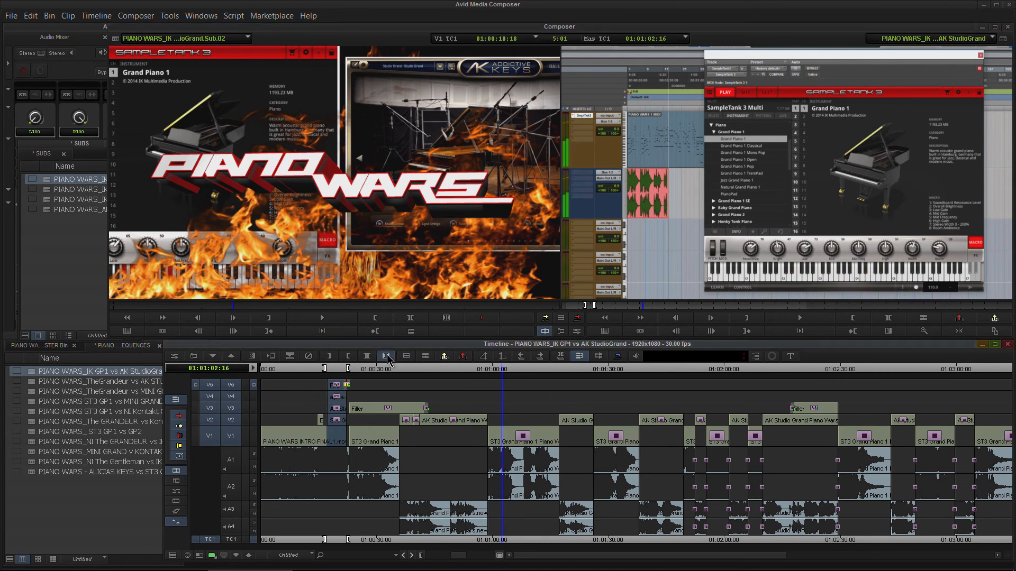
pyautogui.press('b')
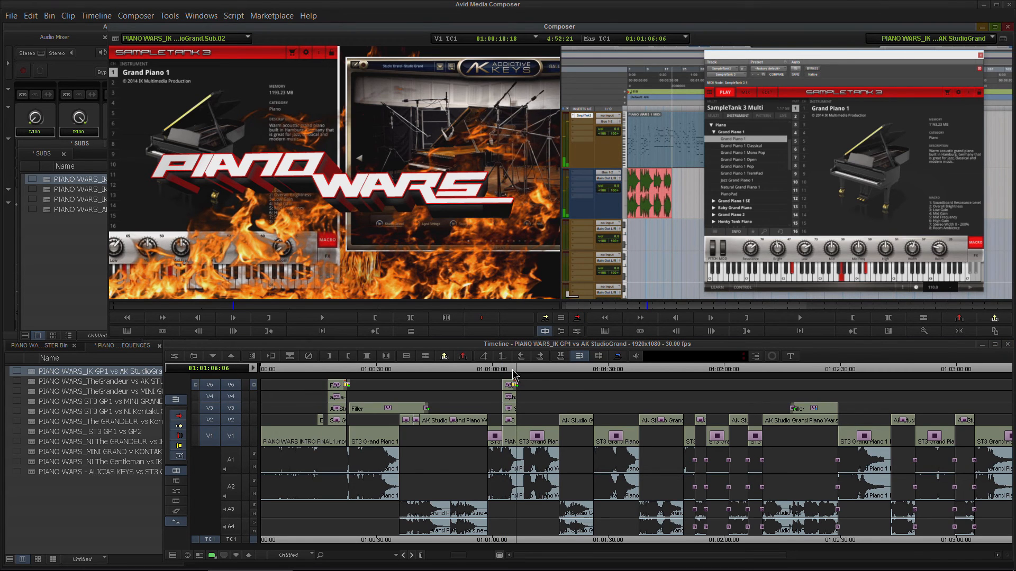
# - Compare the overwritten effects with the original intro effects, examining each layered clip on V2 through V5
pyautogui.moveTo(512, 374); pyautogui.dragTo(508, 375)
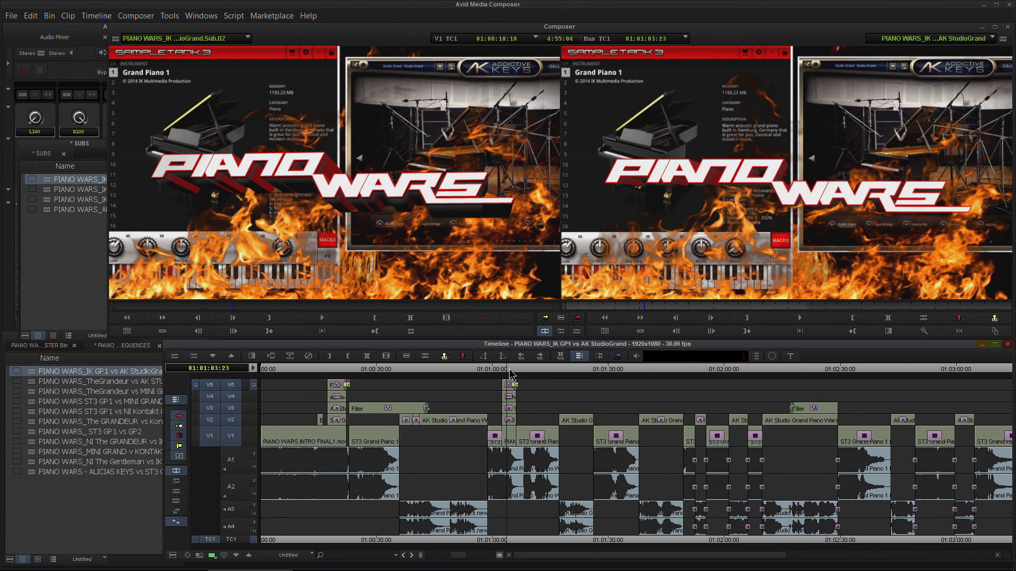
pyautogui.click(333, 372)
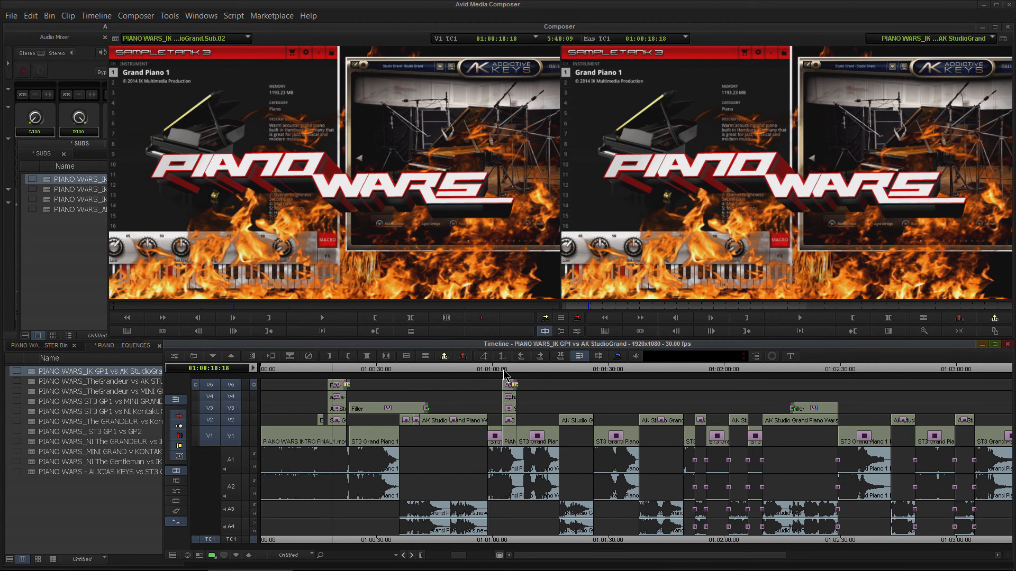
pyautogui.click(334, 371)
pyautogui.moveTo(459, 556); pyautogui.dragTo(493, 547)
pyautogui.click(620, 422)
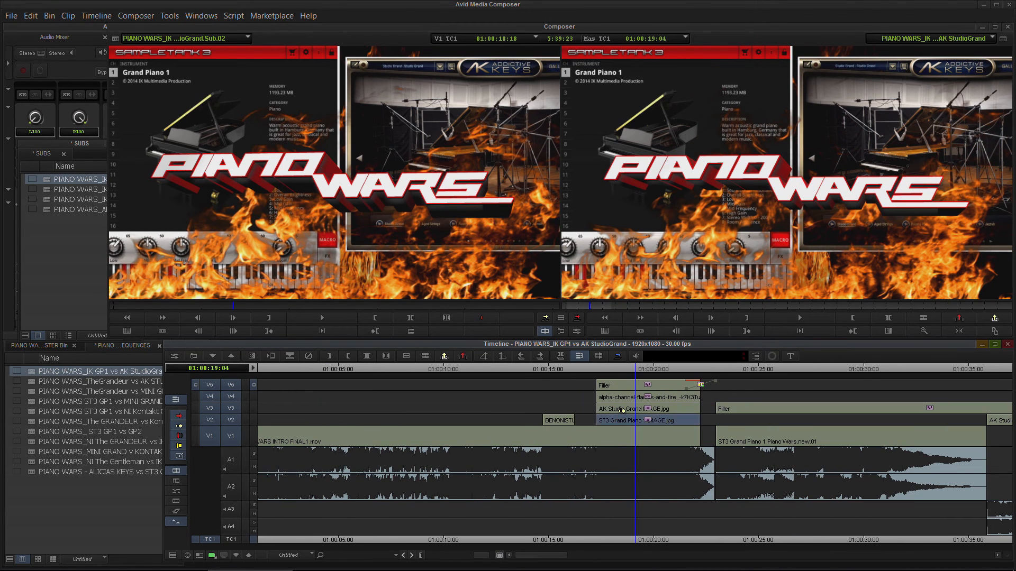
pyautogui.click(622, 411)
pyautogui.click(627, 398)
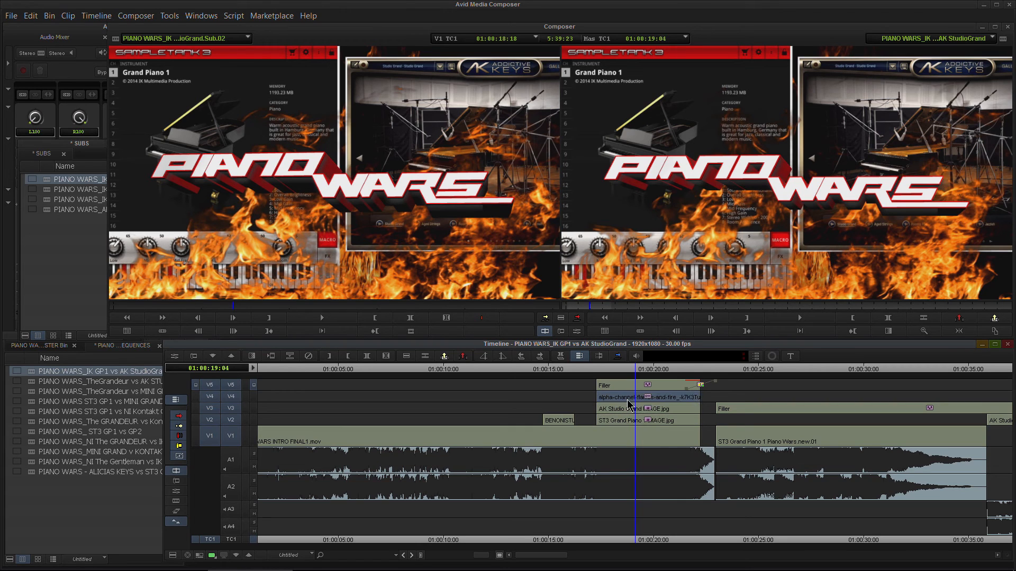
pyautogui.click(625, 385)
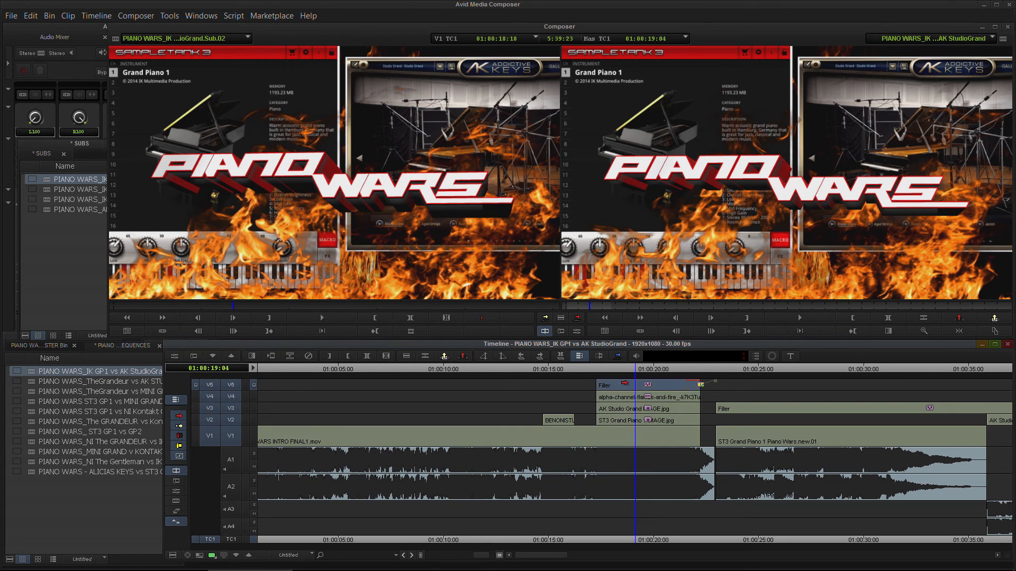
pyautogui.moveTo(480, 555)
pyautogui.mouseDown()
pyautogui.moveTo(450, 555)
pyautogui.moveTo(467, 555)
pyautogui.mouseUp()
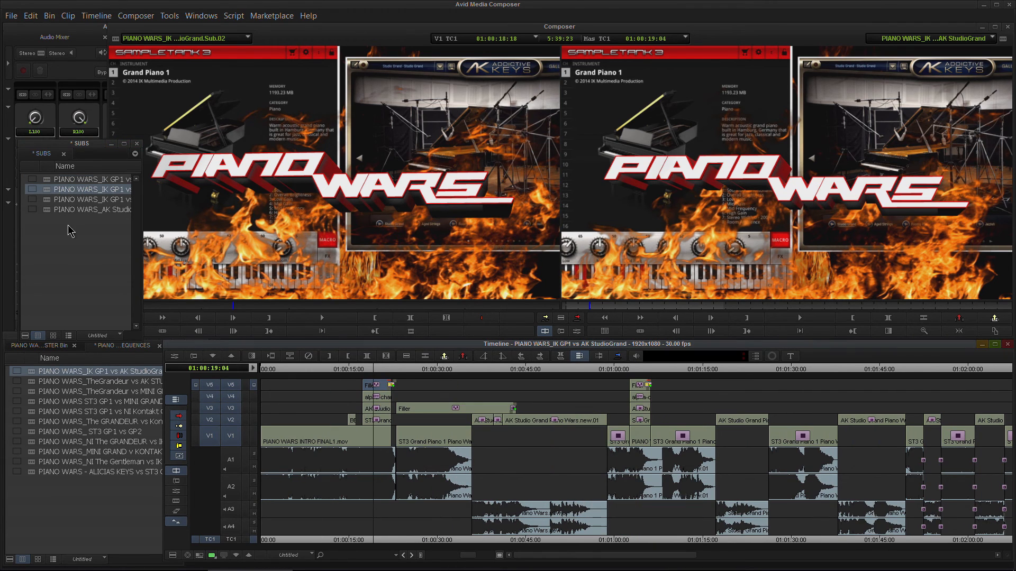
# - Overwrite the same intro effects subsequence into the sequence again at 01:01:43:29 and check the result
pyautogui.click(48, 180)
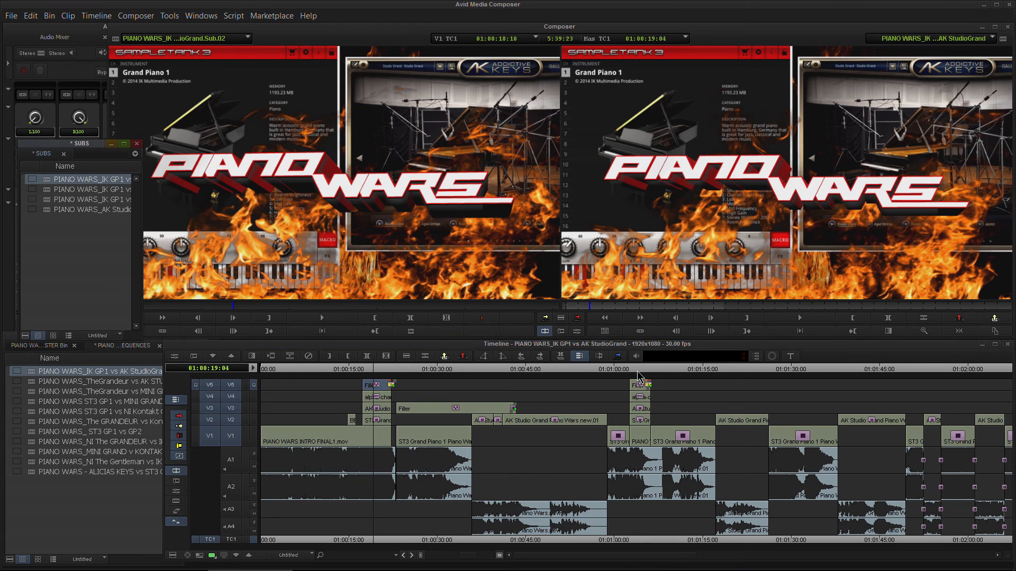
pyautogui.moveTo(632, 369); pyautogui.dragTo(875, 371)
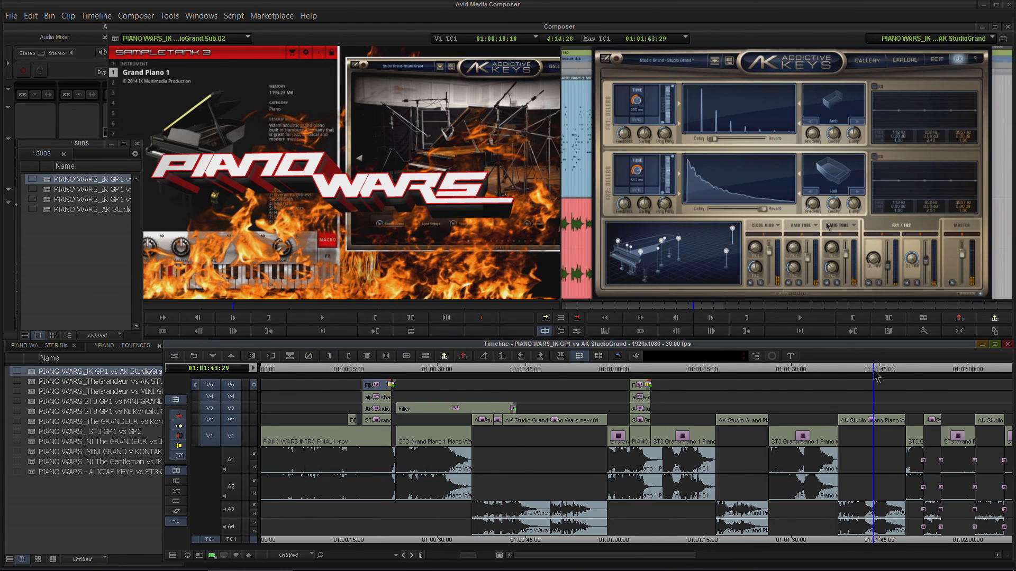
pyautogui.click(577, 318)
pyautogui.moveTo(888, 372)
pyautogui.mouseDown()
pyautogui.moveTo(868, 376)
pyautogui.moveTo(883, 373)
pyautogui.mouseUp()
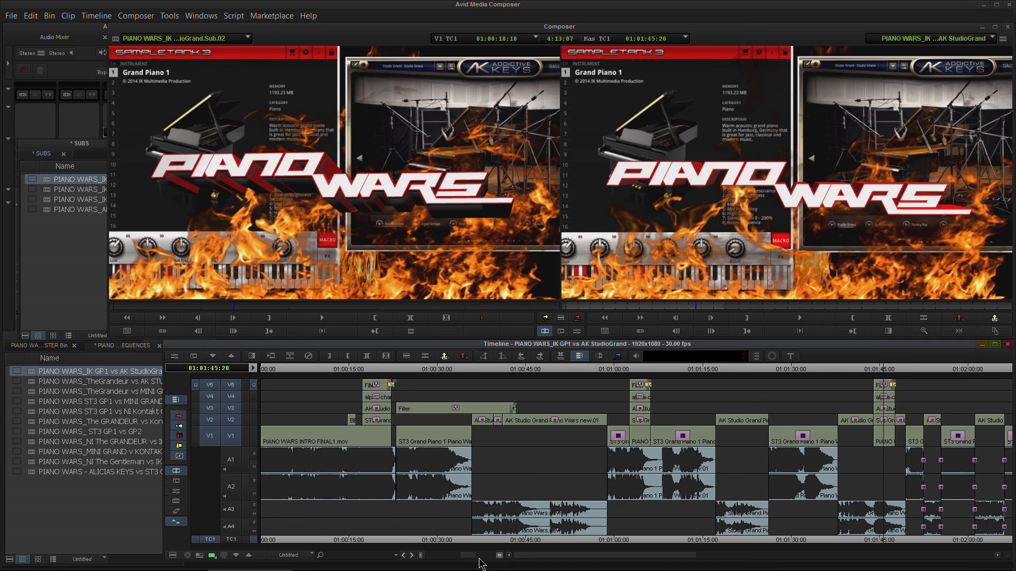
pyautogui.moveTo(472, 561); pyautogui.dragTo(398, 562)
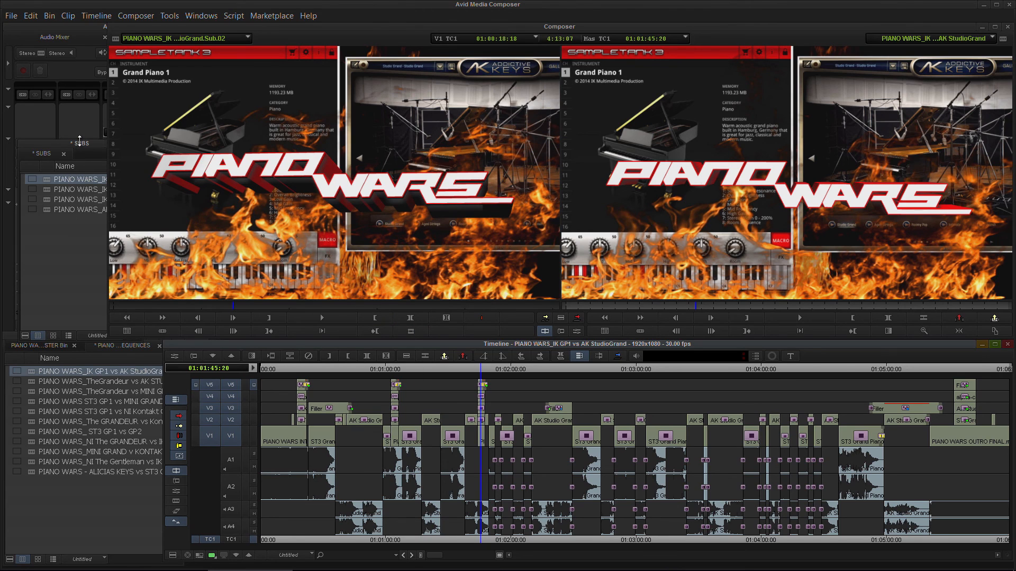
# - Reposition the SUBS bin and enable record tracks A1, A2 and A3 alongside V2 and V3
pyautogui.moveTo(84, 152); pyautogui.dragTo(81, 137)
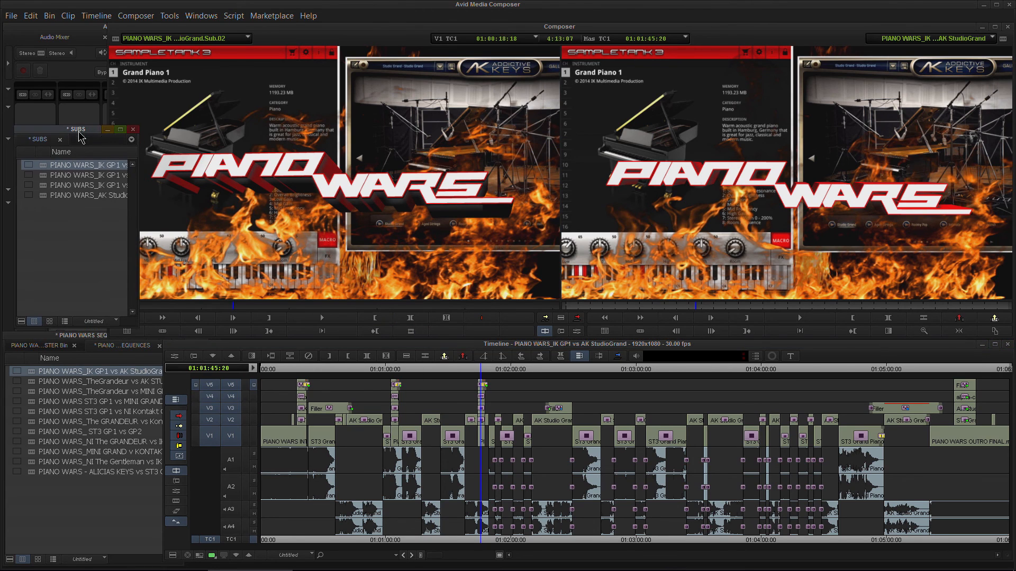
pyautogui.click(233, 462)
pyautogui.click(232, 488)
pyautogui.click(232, 516)
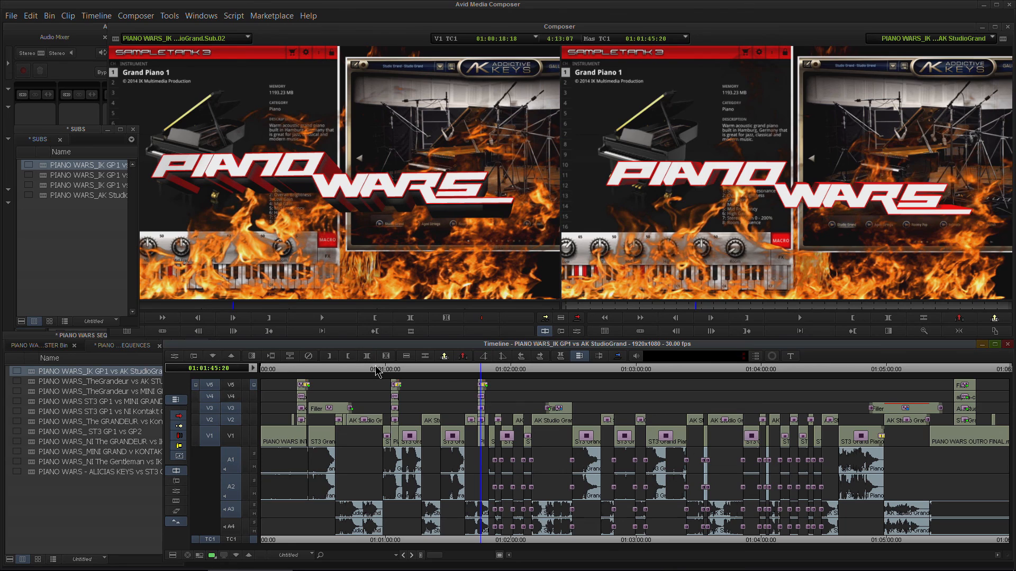
# - Mark the section of the sequence from 01:01:26:09 to 01:01:54:19
pyautogui.moveTo(377, 365); pyautogui.dragTo(486, 365)
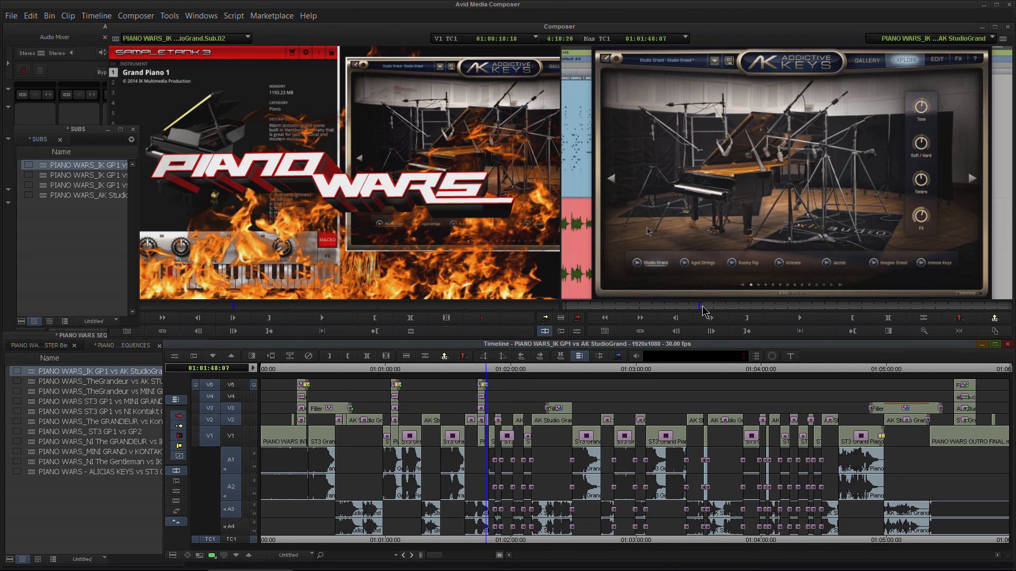
pyautogui.moveTo(702, 305); pyautogui.dragTo(683, 318)
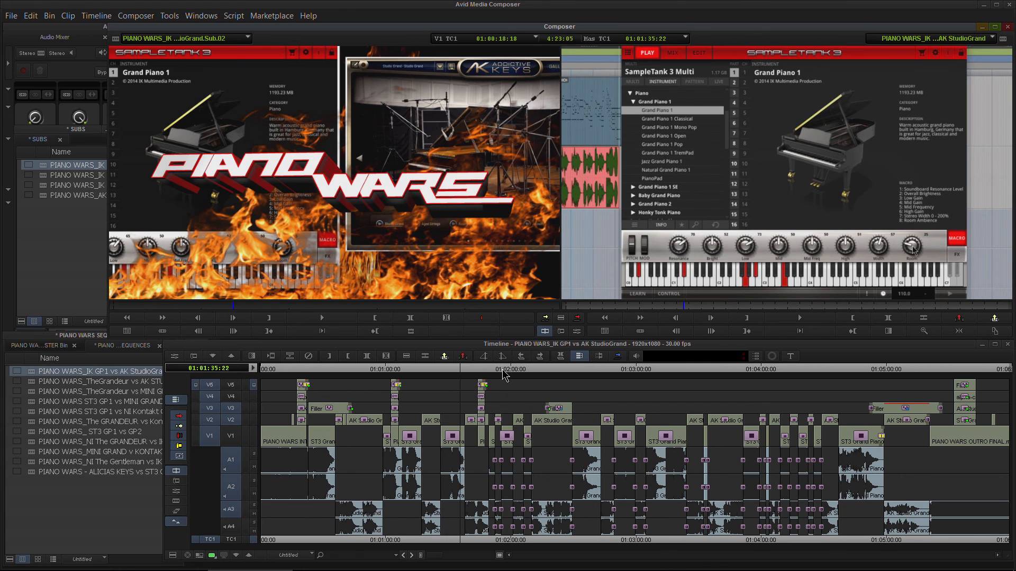
pyautogui.moveTo(503, 369); pyautogui.dragTo(625, 349)
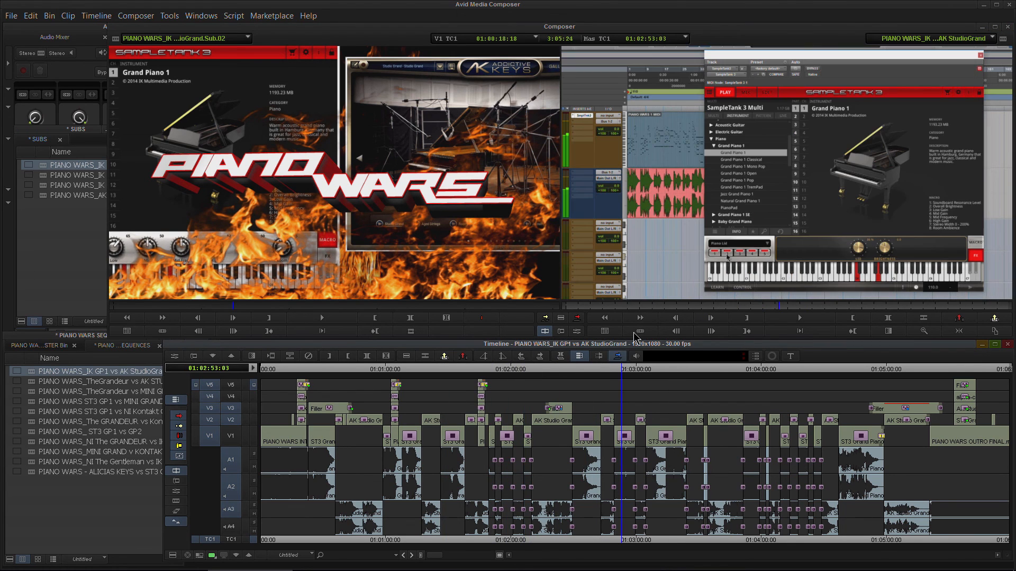
pyautogui.moveTo(651, 306)
pyautogui.mouseDown()
pyautogui.moveTo(777, 305)
pyautogui.moveTo(709, 309)
pyautogui.mouseUp()
pyautogui.press('i')
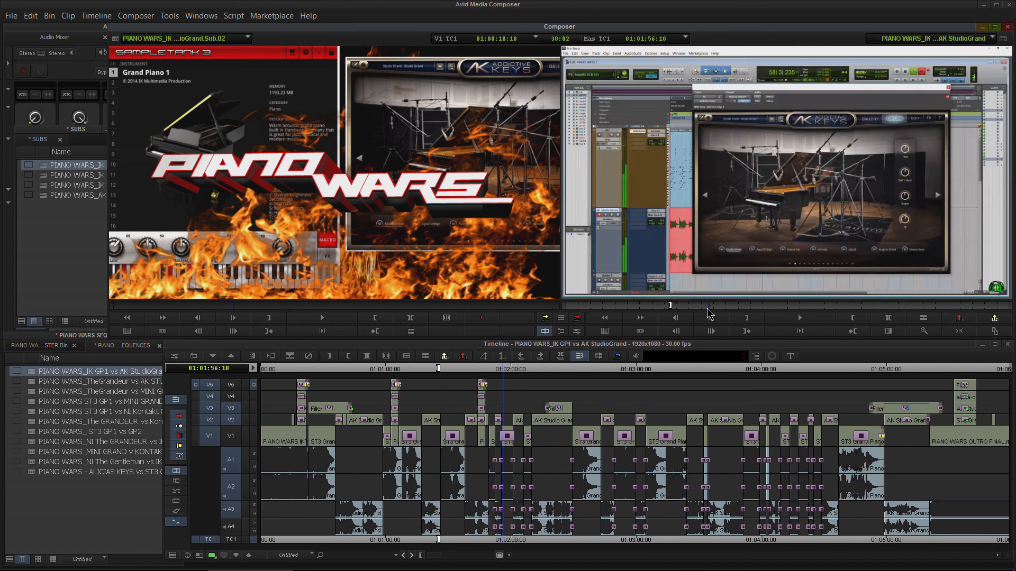
pyautogui.press('o')
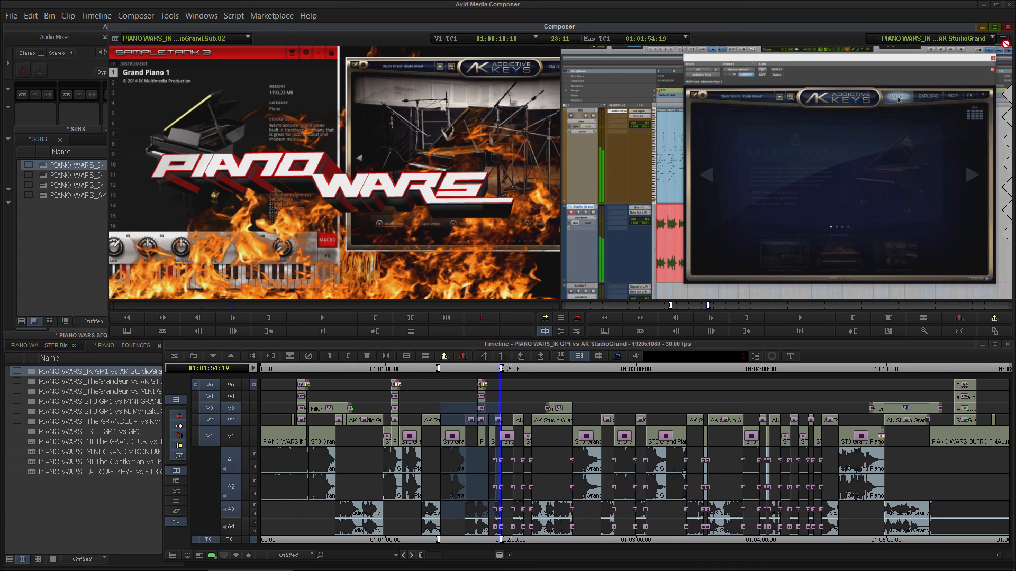
# - Save the marked section of the enabled tracks as a subsequence in the widened SUBS bin, and load it as the source
pyautogui.moveTo(1005, 44); pyautogui.dragTo(43, 283)
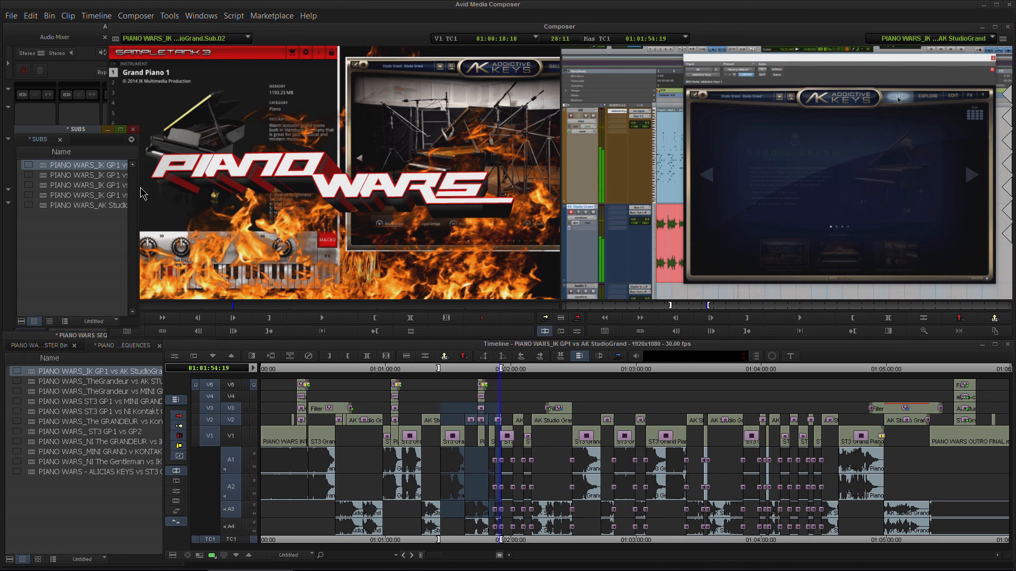
pyautogui.moveTo(137, 190); pyautogui.dragTo(187, 189)
pyautogui.moveTo(46, 166); pyautogui.dragTo(319, 125)
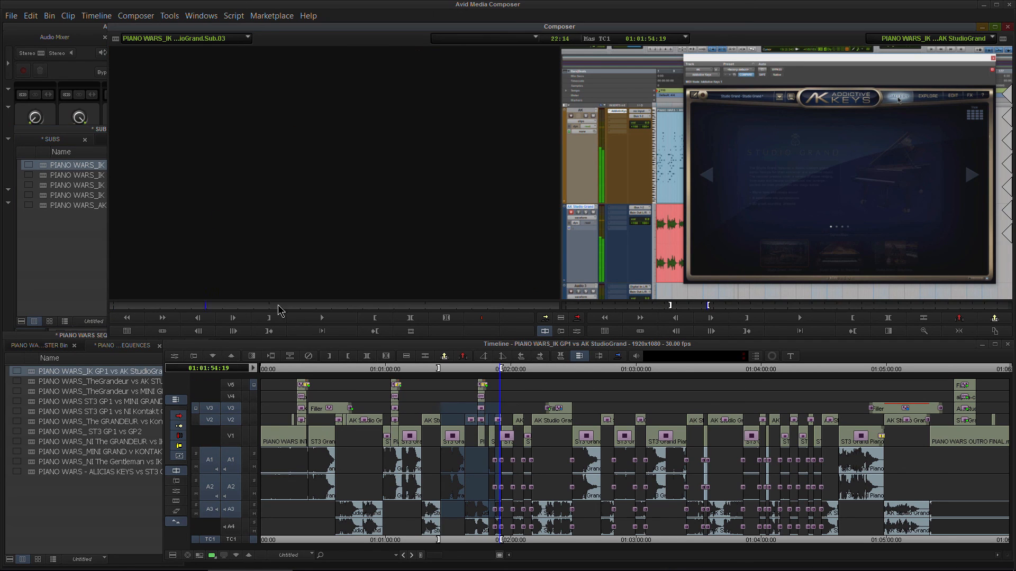
pyautogui.moveTo(608, 366); pyautogui.dragTo(630, 364)
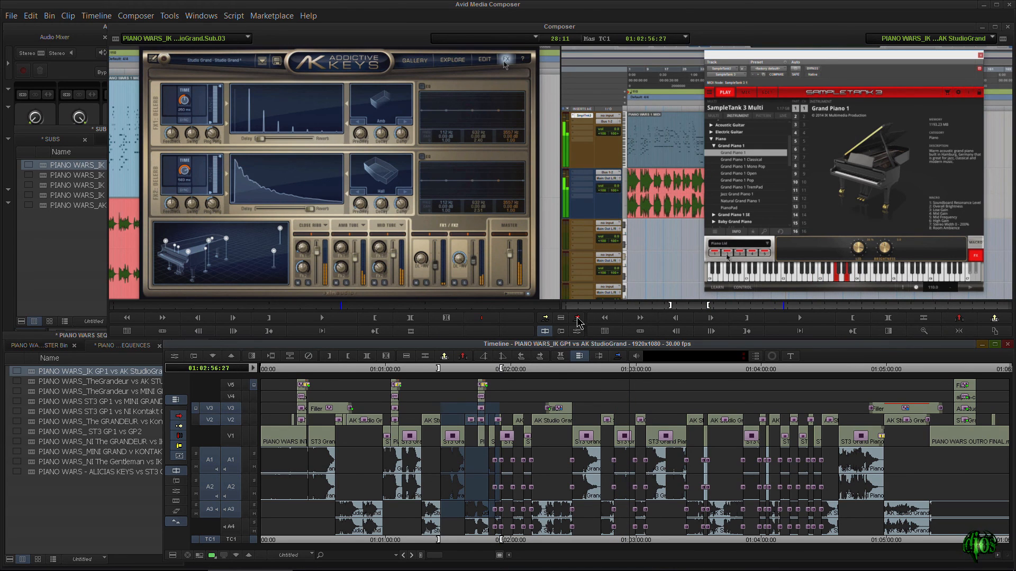
# - Open the new mixed-track subsequence in the timeline to examine its video and audio, and return to the original sequence
pyautogui.doubleClick(41, 168)
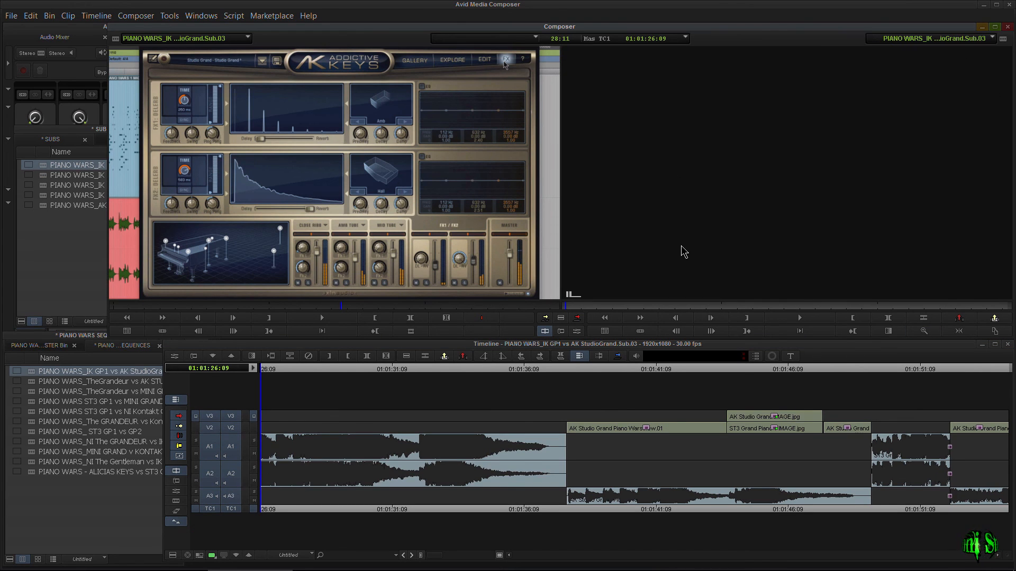
pyautogui.moveTo(358, 384); pyautogui.dragTo(379, 384)
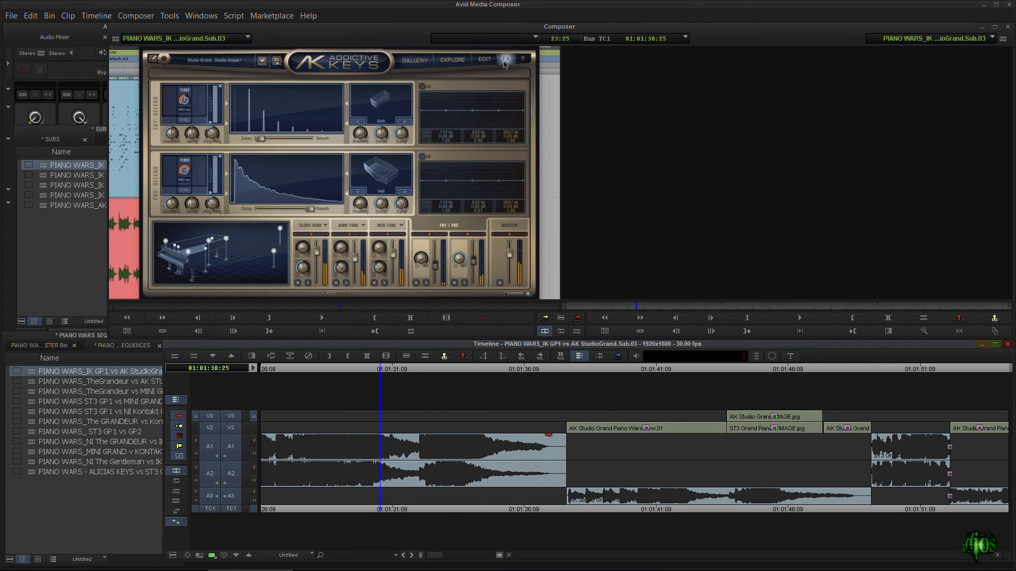
pyautogui.moveTo(291, 372); pyautogui.dragTo(659, 397)
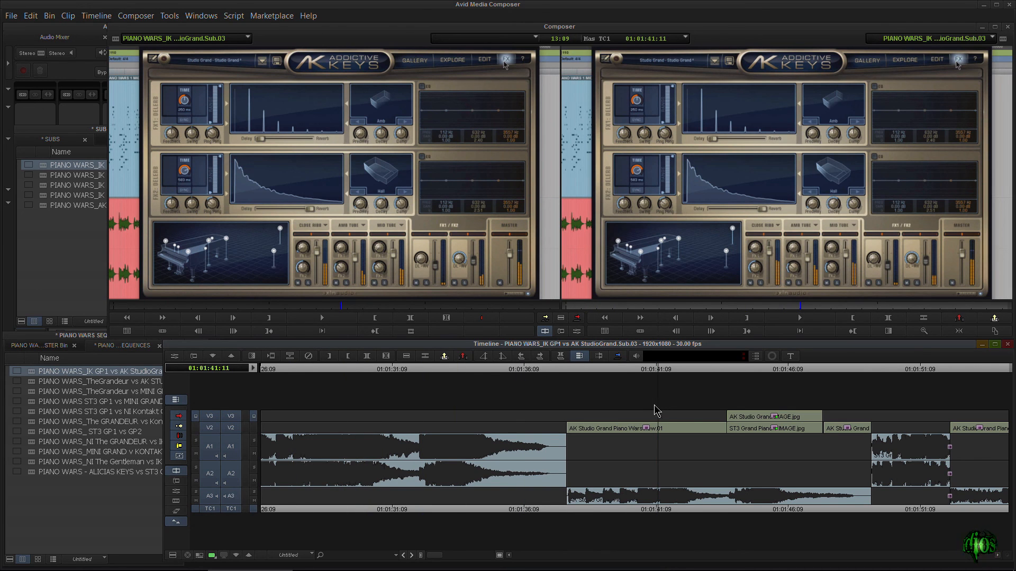
pyautogui.doubleClick(45, 371)
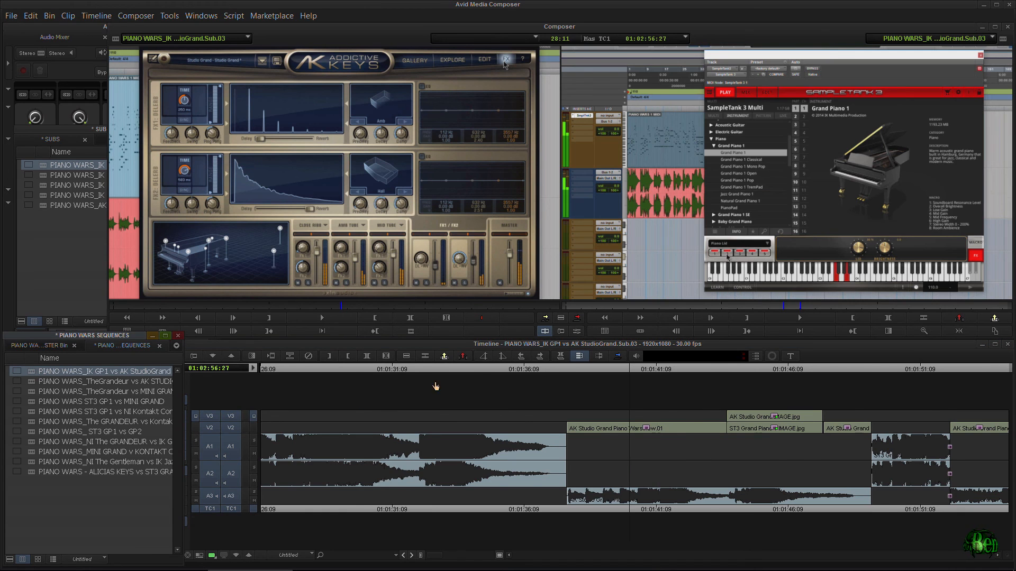